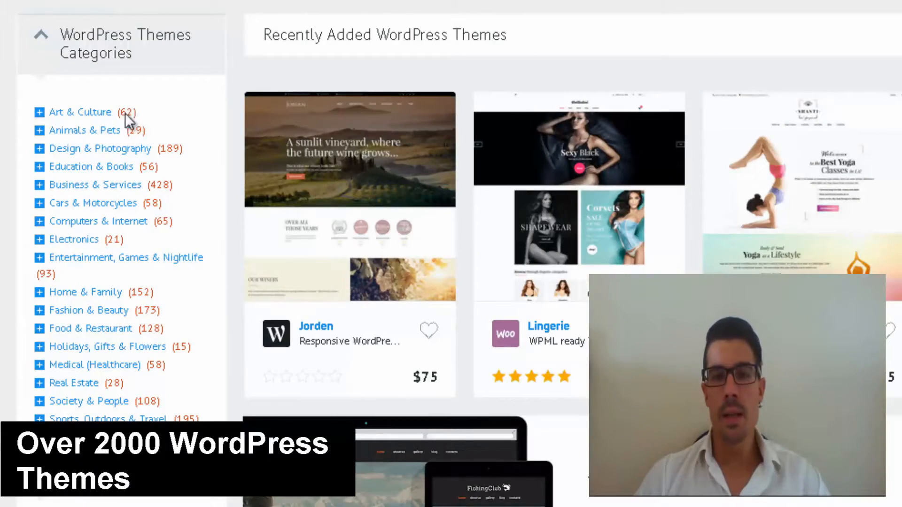
Step: Browse the WordPress theme categories and expand the Styles, Date Range and Colors filters to examine their options
scroll(73, 115, down, 5)
scroll(109, 141, down, 12)
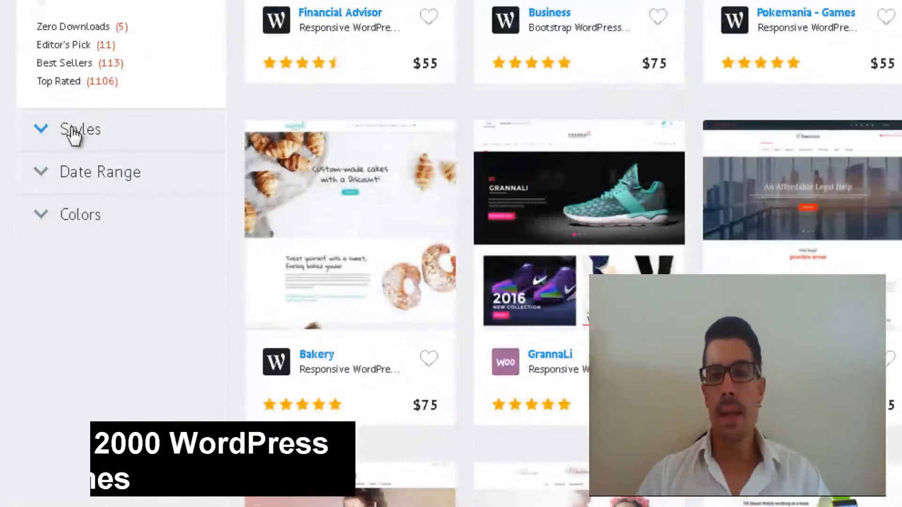
click(72, 134)
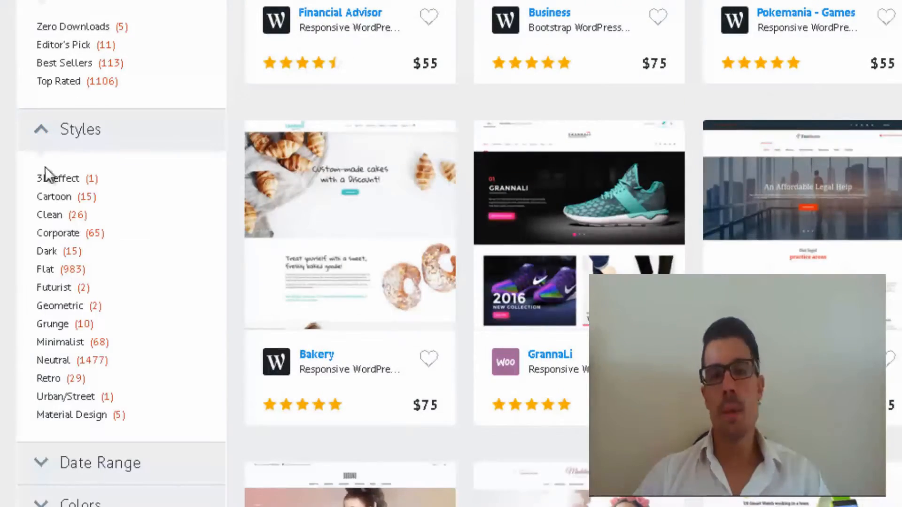
scroll(66, 217, down, 3)
click(123, 288)
scroll(120, 282, down, 3)
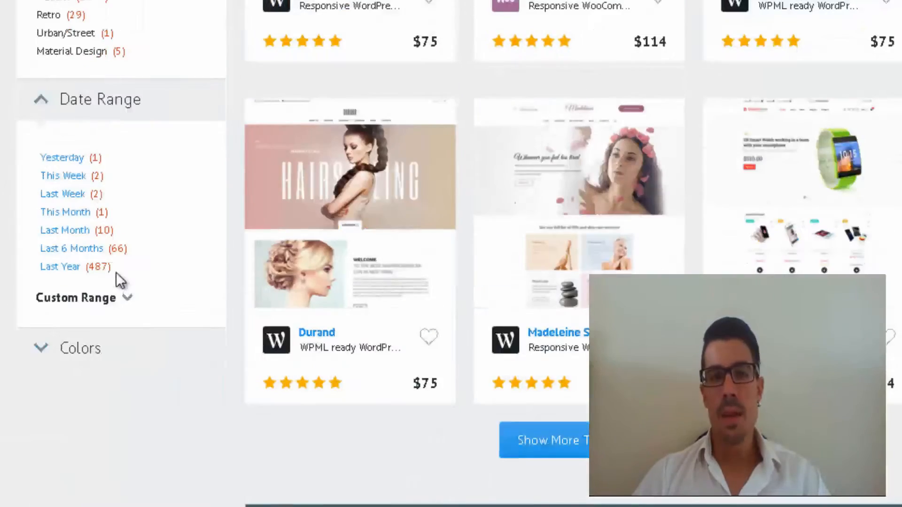
click(70, 337)
scroll(70, 337, down, 3)
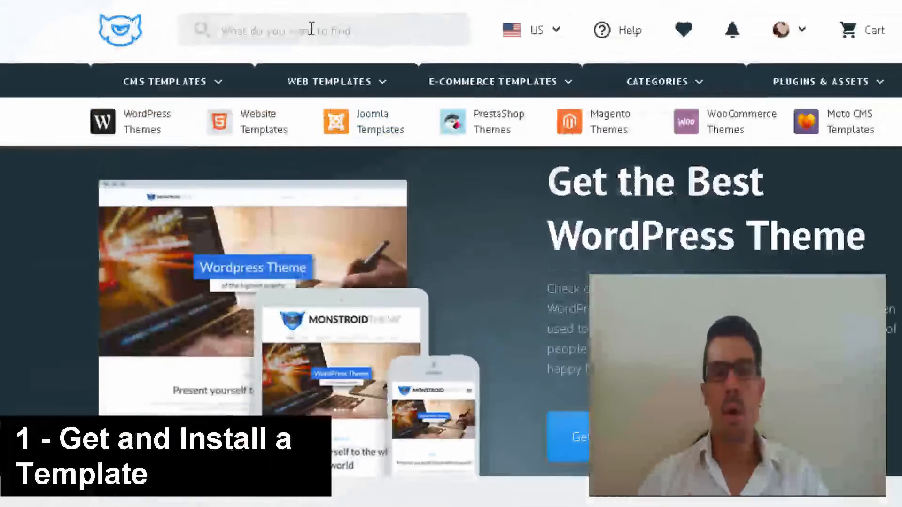
Step: Search the template site for item 58534 to bring up the Travelop theme
click(311, 29)
text(585)
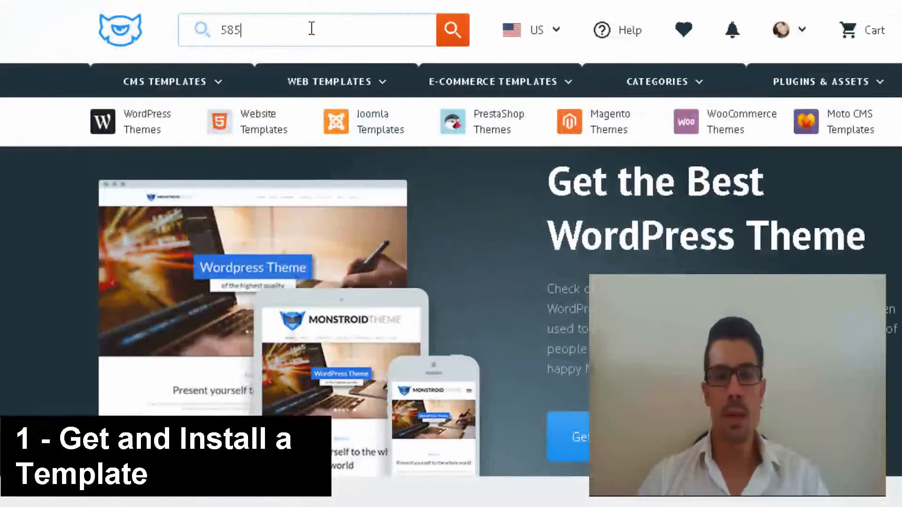
text(34)
key(Return)
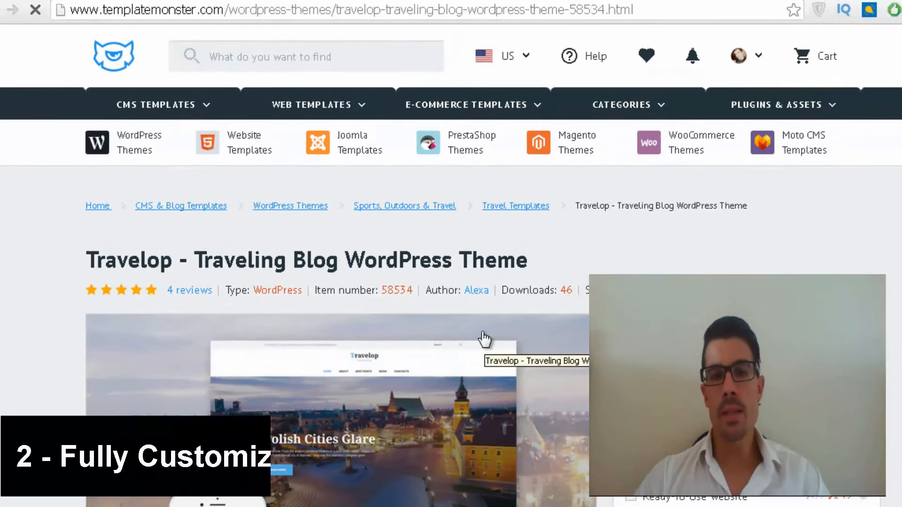
Step: Examine the Travelop theme's product page, including its licence options, feature presentation, customer reviews and features list
scroll(497, 329, down, 2)
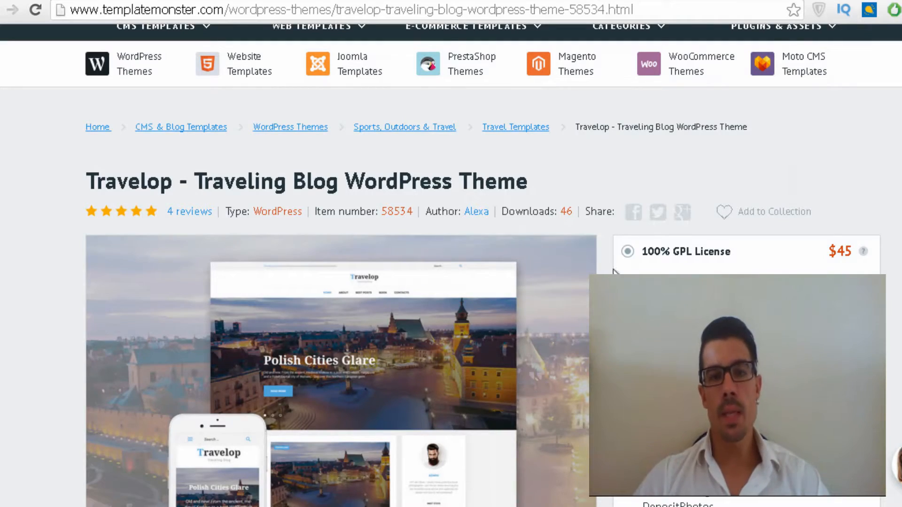
scroll(640, 173, down, 15)
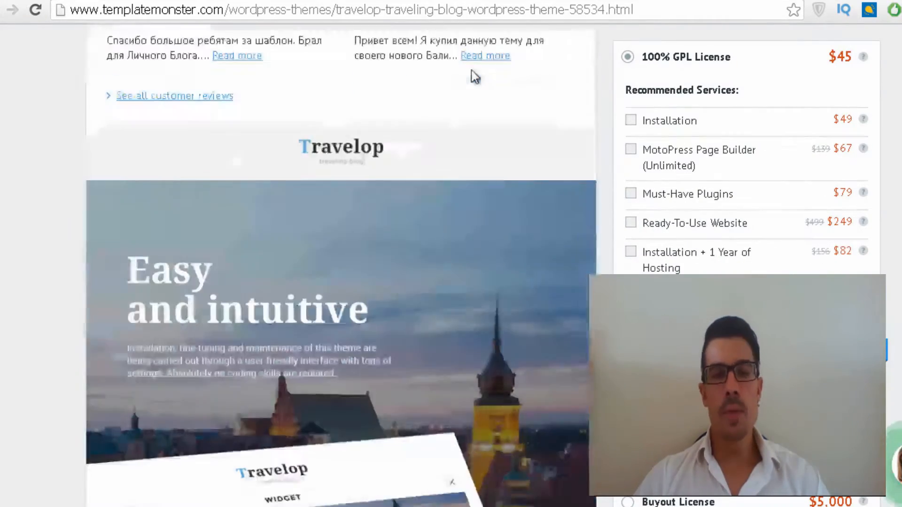
scroll(475, 77, down, 20)
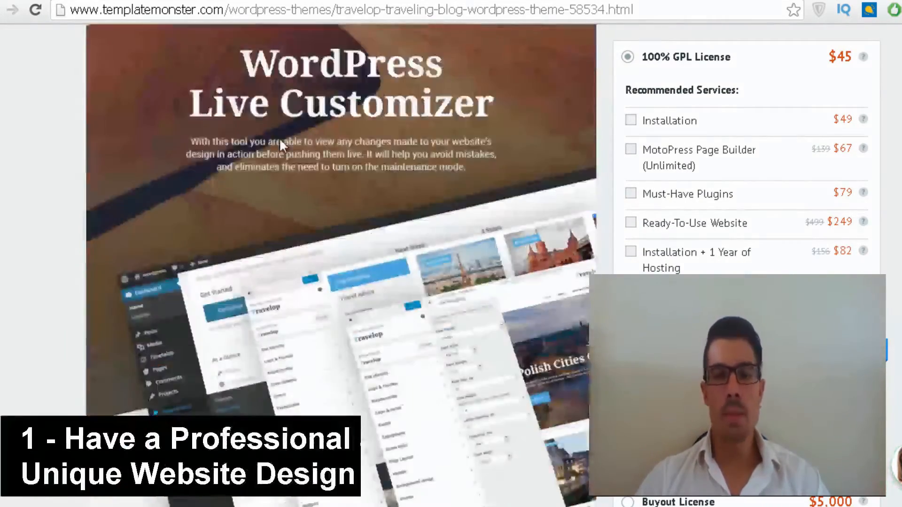
scroll(281, 144, down, 20)
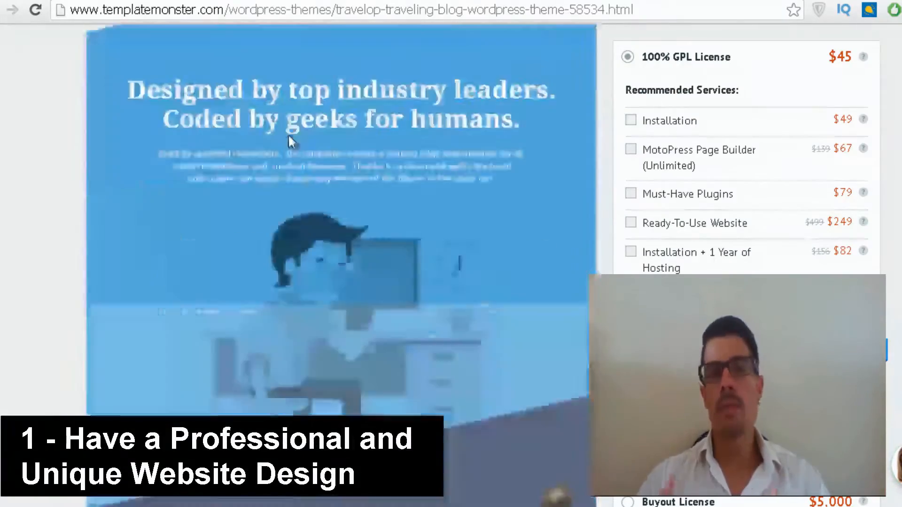
scroll(288, 133, down, 15)
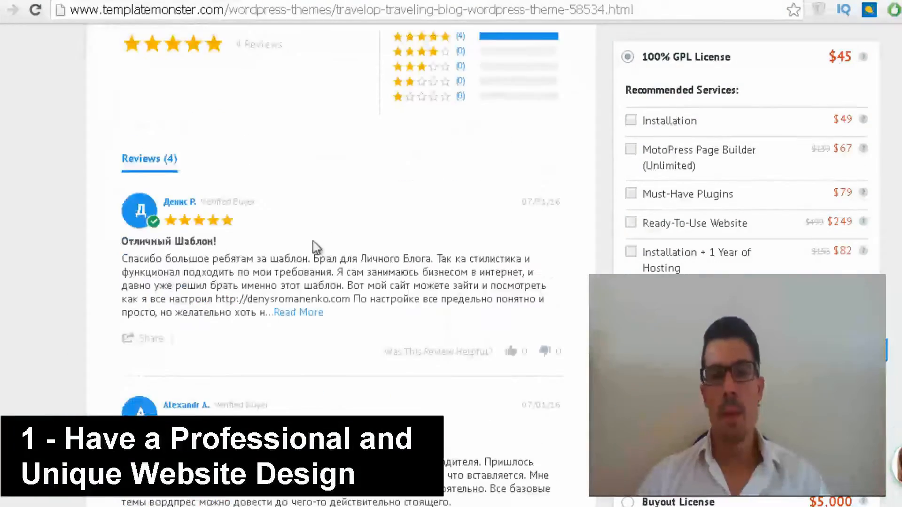
scroll(207, 235, down, 12)
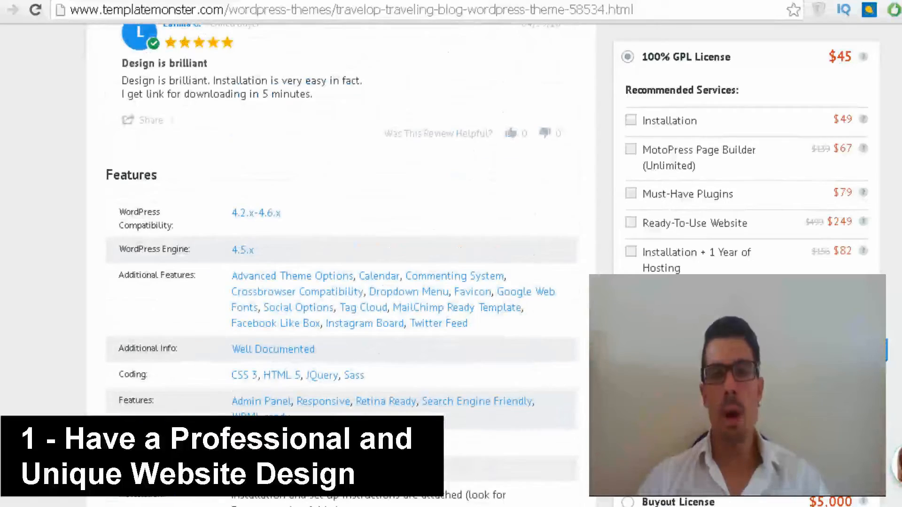
Step: Open the Travelop theme's live demo in a separate browser tab and look over the header and first slide
scroll(587, 144, up, 20)
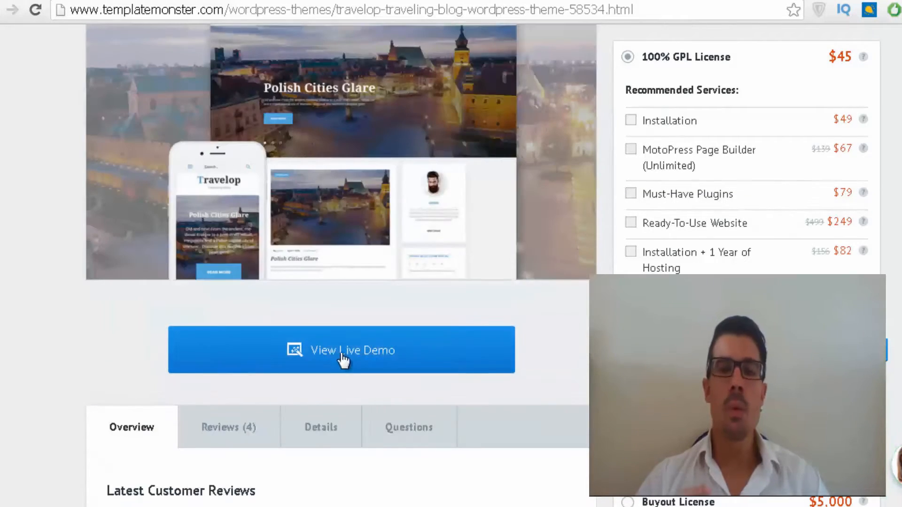
right_click(344, 360)
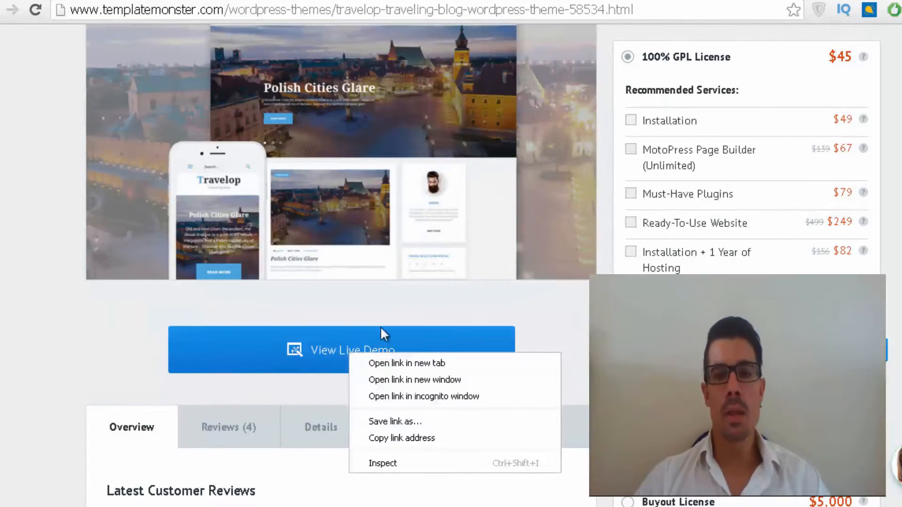
click(389, 367)
click(161, 0)
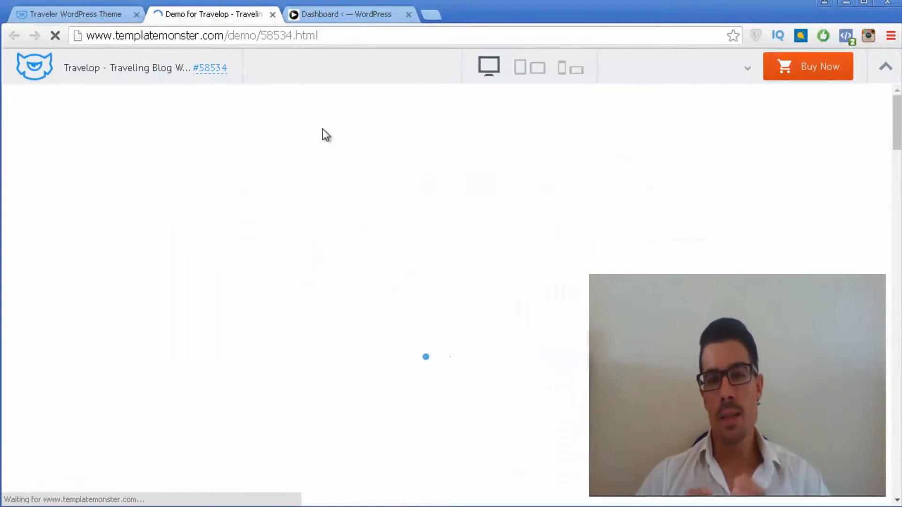
scroll(322, 129, down, 2)
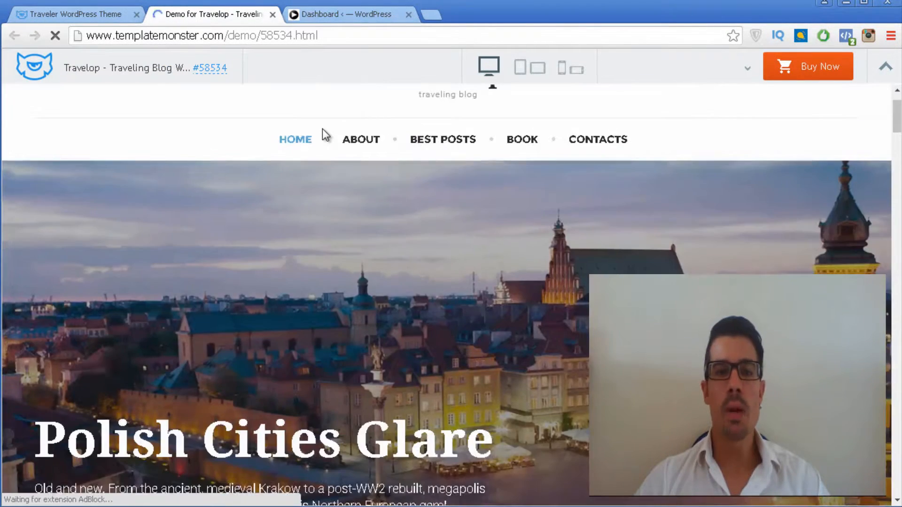
scroll(324, 135, up, 2)
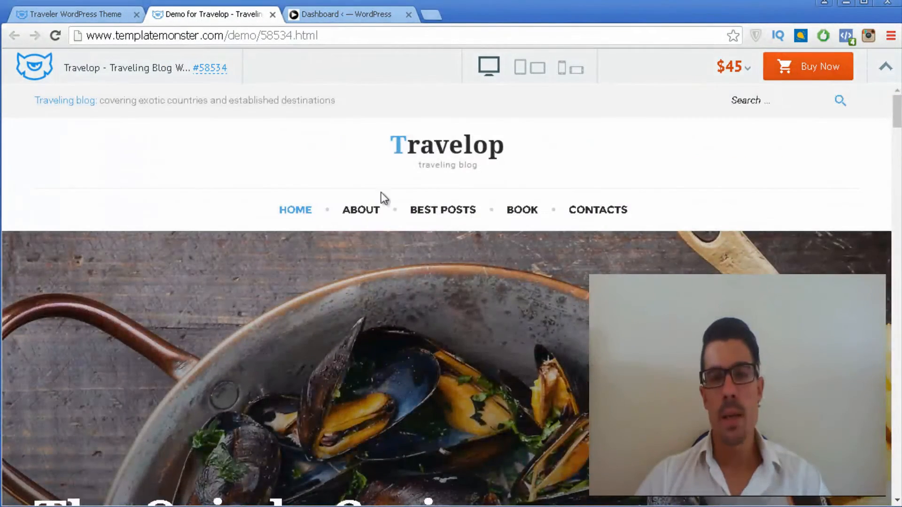
Step: Preview the Travelop demo in portrait tablet and portrait phone layouts, ending with the desktop layout
click(520, 70)
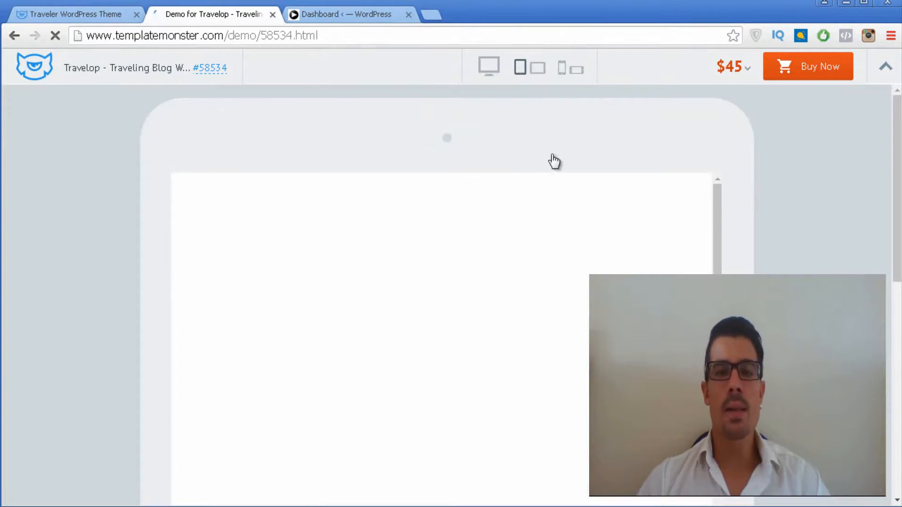
click(563, 68)
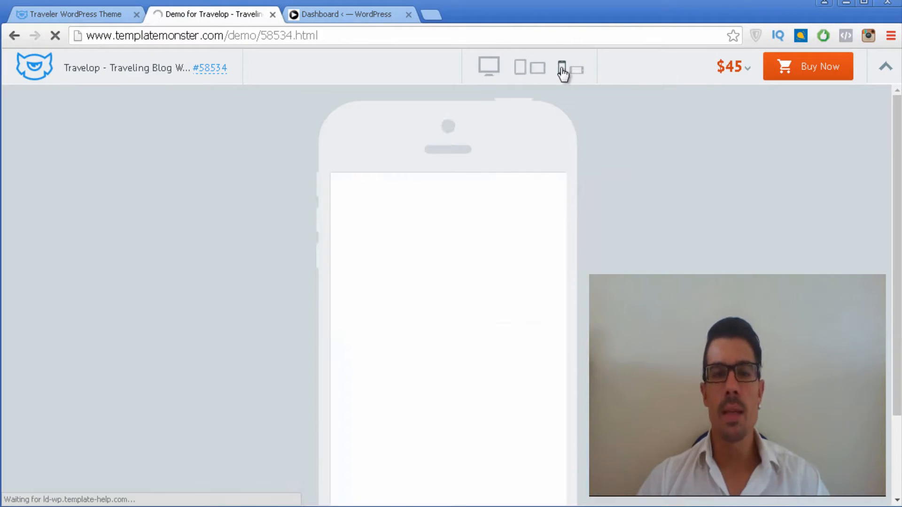
scroll(469, 281, down, 5)
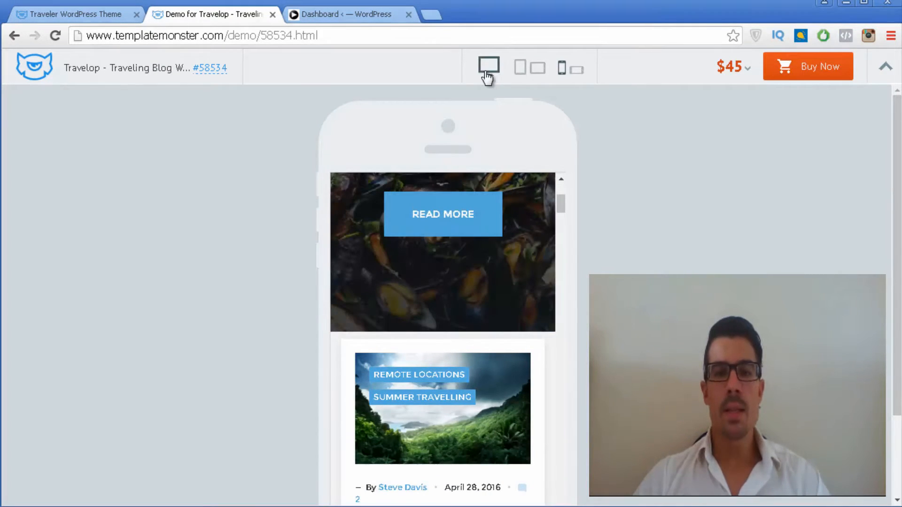
click(487, 67)
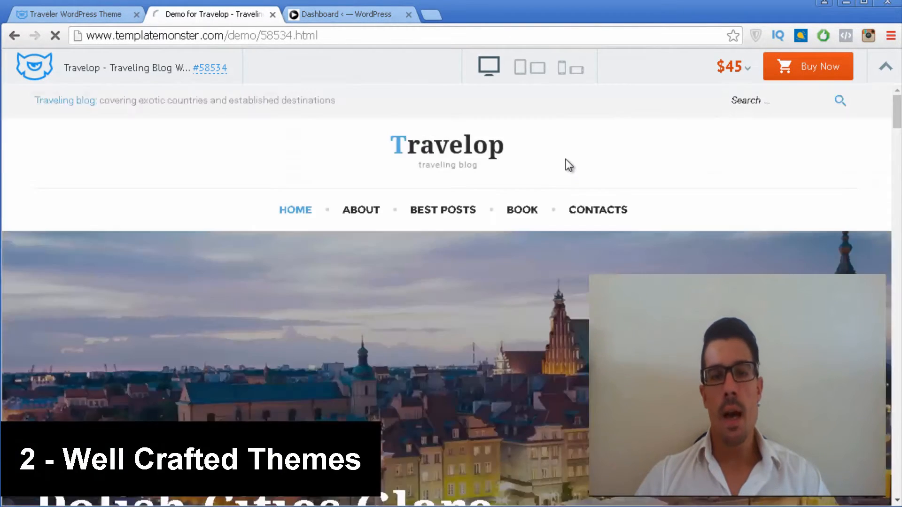
Step: Examine the demo's home page in desktop layout, including the main slider, blog posts and author sidebar
scroll(374, 142, down, 2)
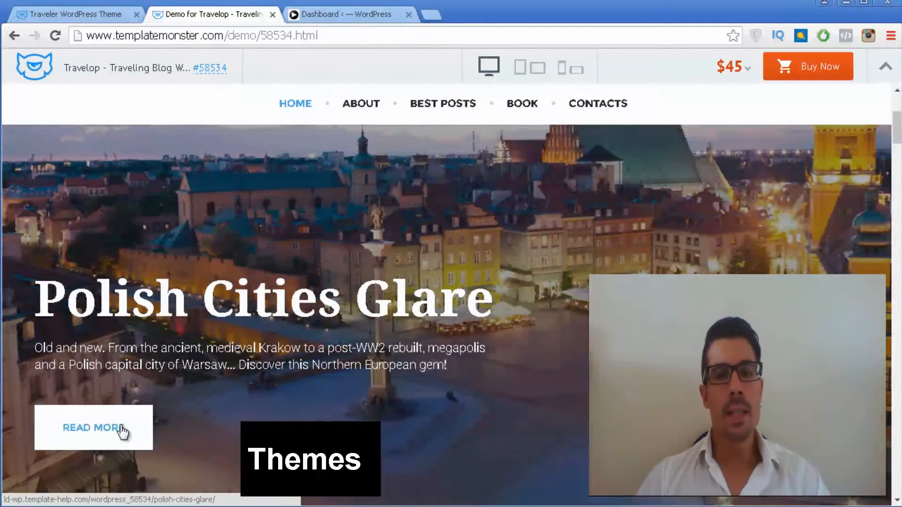
mouse_move(292, 102)
scroll(324, 141, down, 3)
scroll(780, 197, down, 12)
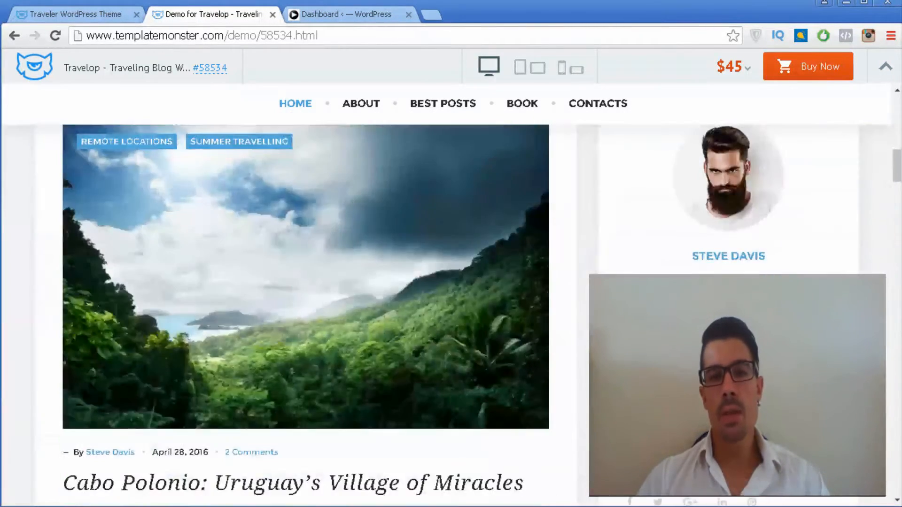
scroll(780, 197, up, 6)
scroll(780, 197, up, 3)
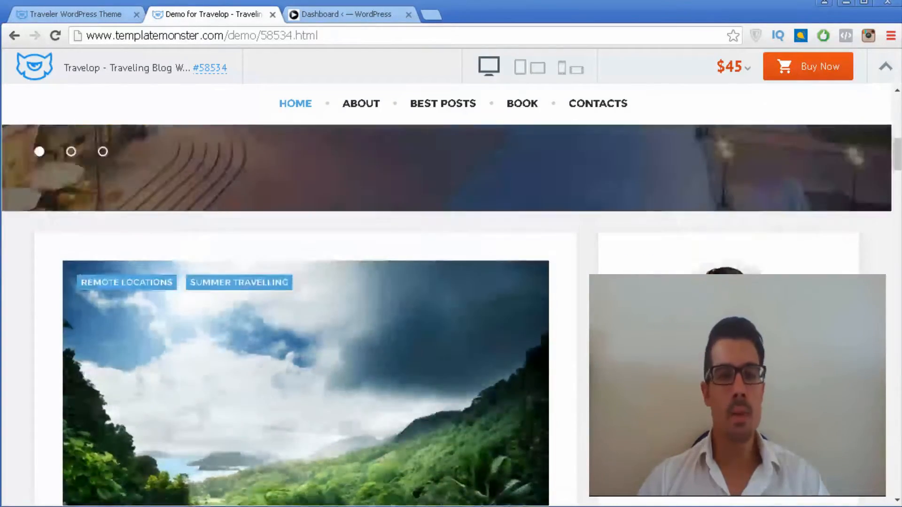
scroll(736, 248, down, 3)
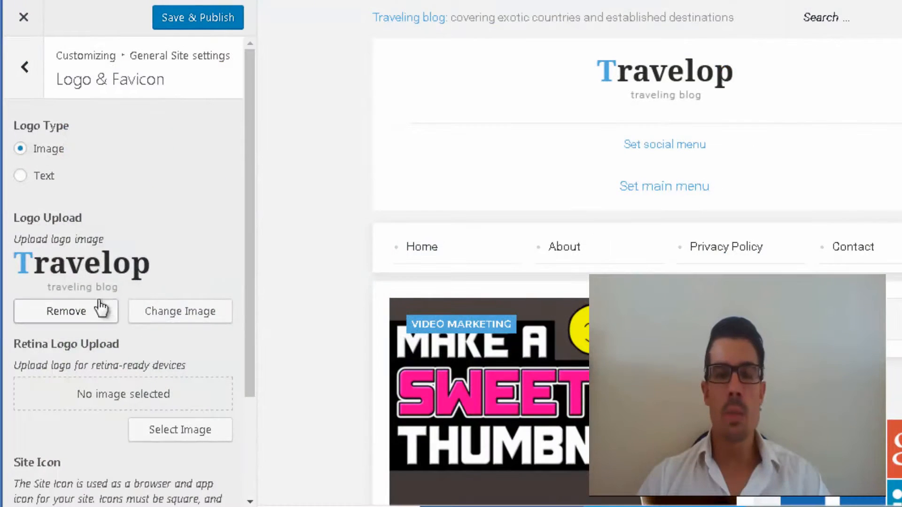
Step: Replace the site's Travelop logo by uploading Prositetutorials-logo-400px.png from the Images folder on the desktop
click(91, 316)
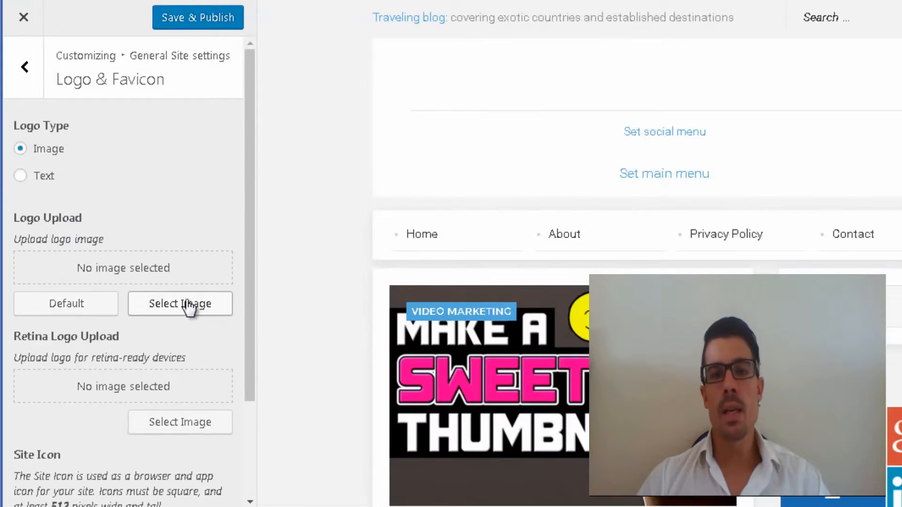
click(188, 303)
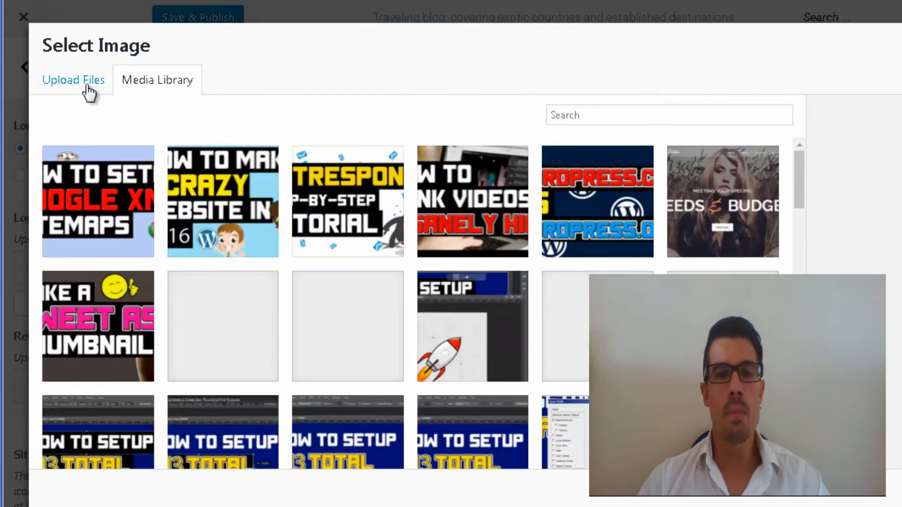
click(86, 88)
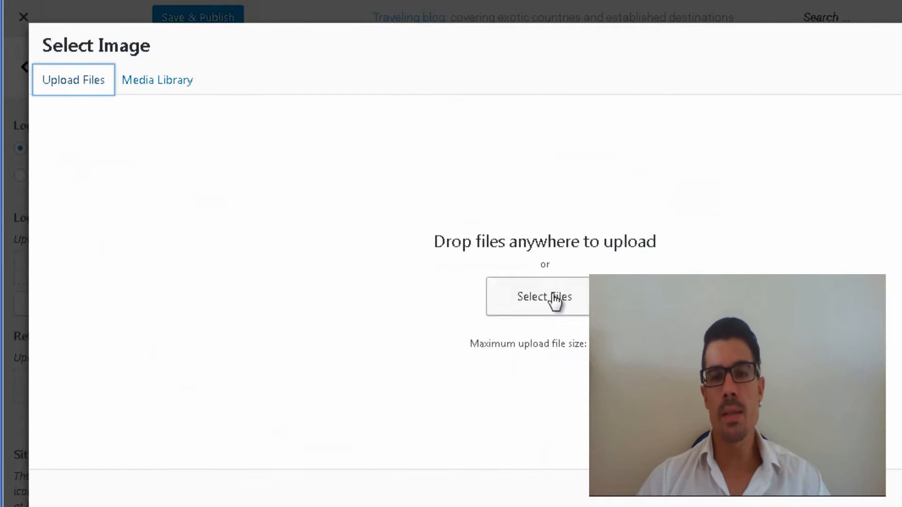
click(555, 302)
click(108, 21)
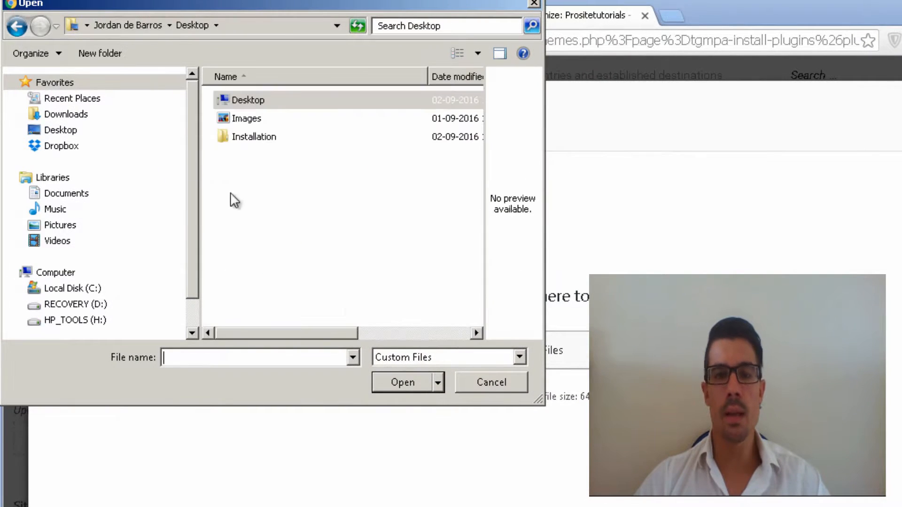
double_click(257, 119)
click(399, 125)
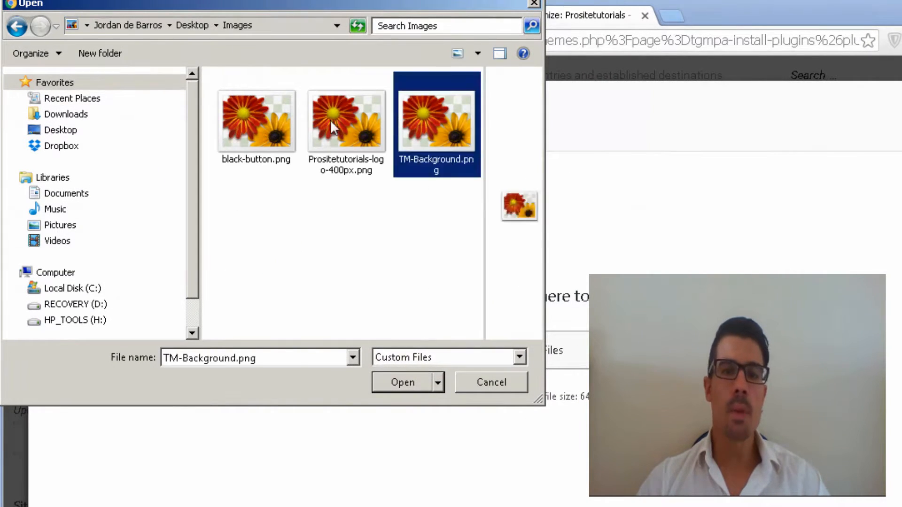
click(330, 119)
click(405, 377)
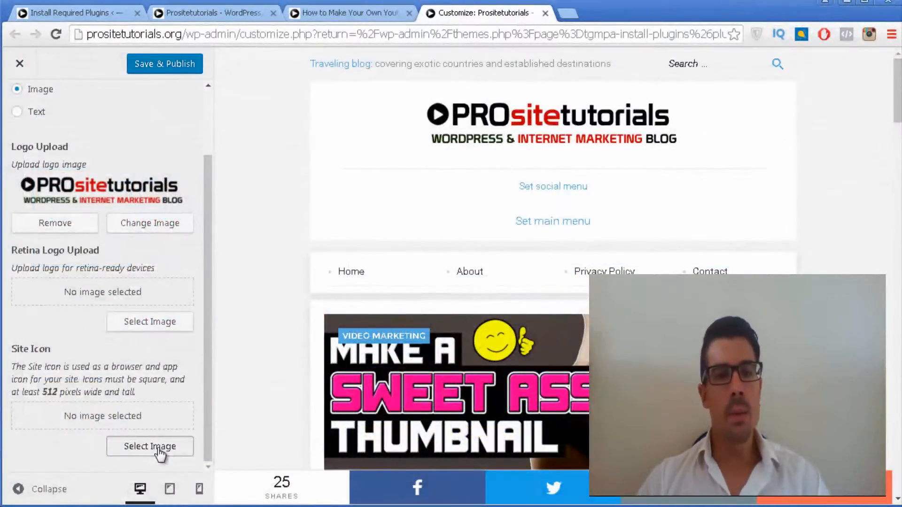
Step: Upload black-button.png from the Images folder and choose it as the site icon
click(149, 447)
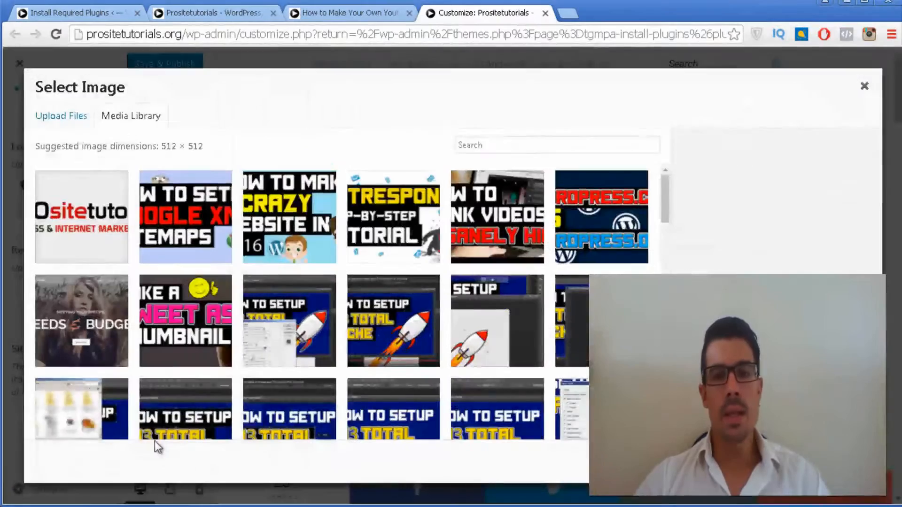
click(61, 115)
click(411, 300)
click(224, 110)
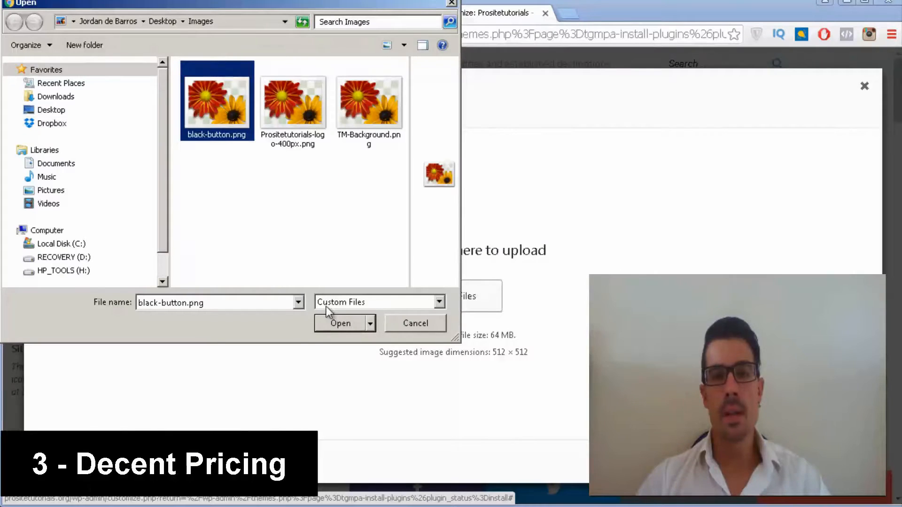
click(339, 325)
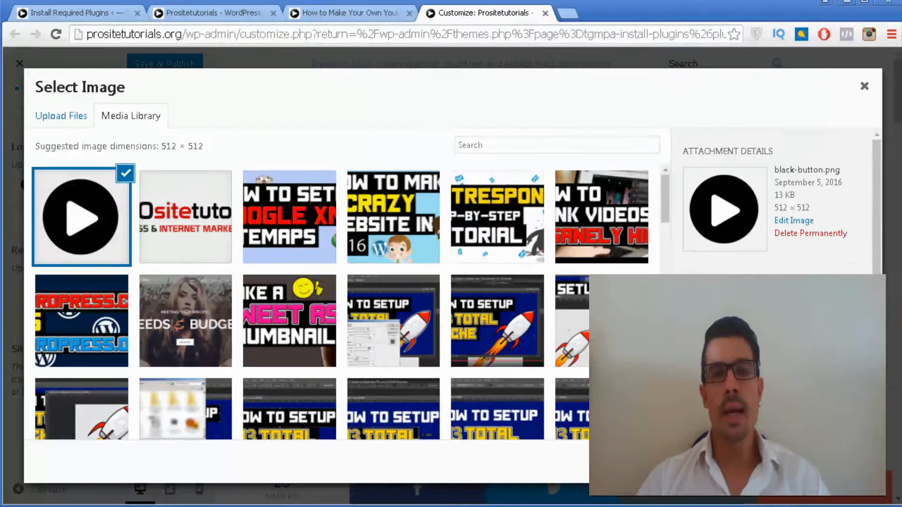
click(849, 461)
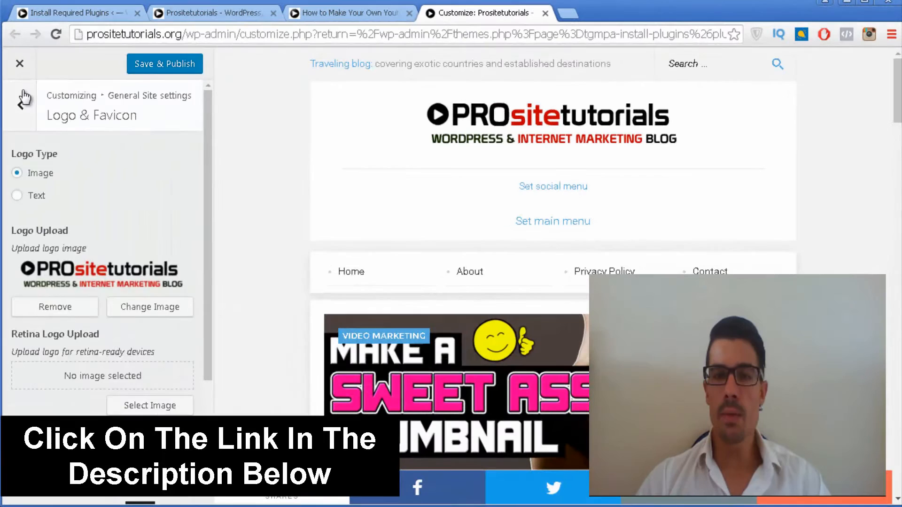
Step: Return to the General Site settings and open the Breadcrumbs section
click(21, 105)
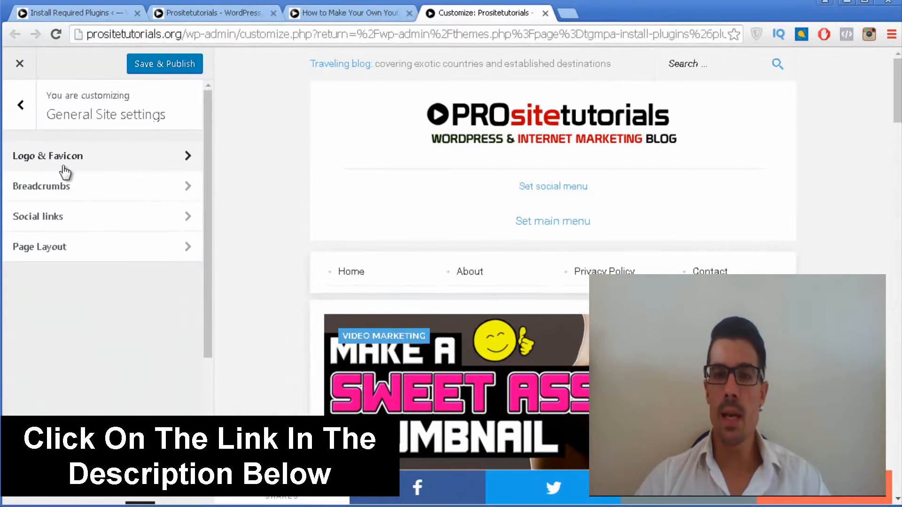
click(86, 195)
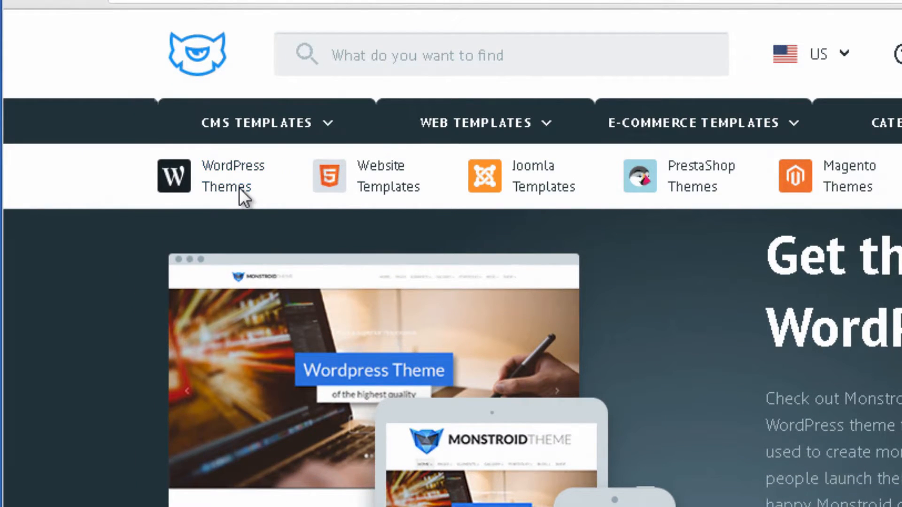
Step: Open TemplateMonster's WordPress Themes catalogue, allow the site's notifications and browse the recently added themes
click(239, 187)
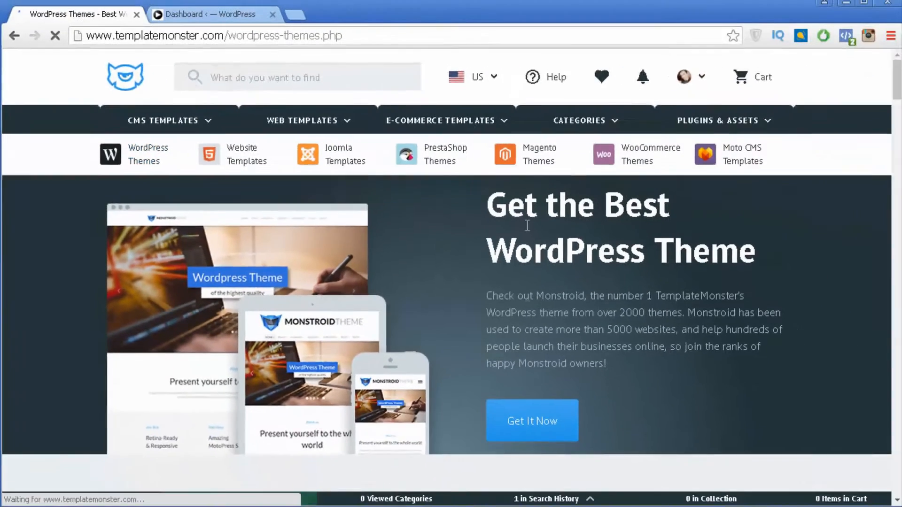
scroll(526, 224, down, 9)
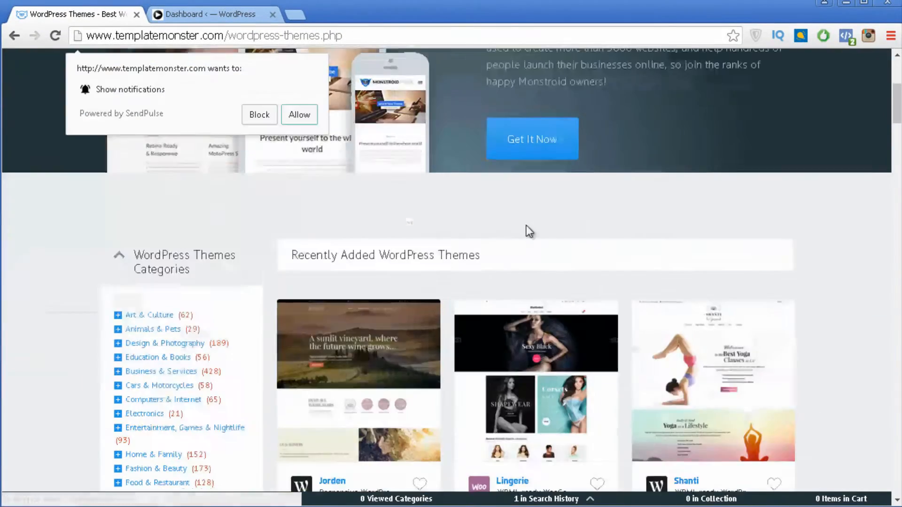
click(296, 116)
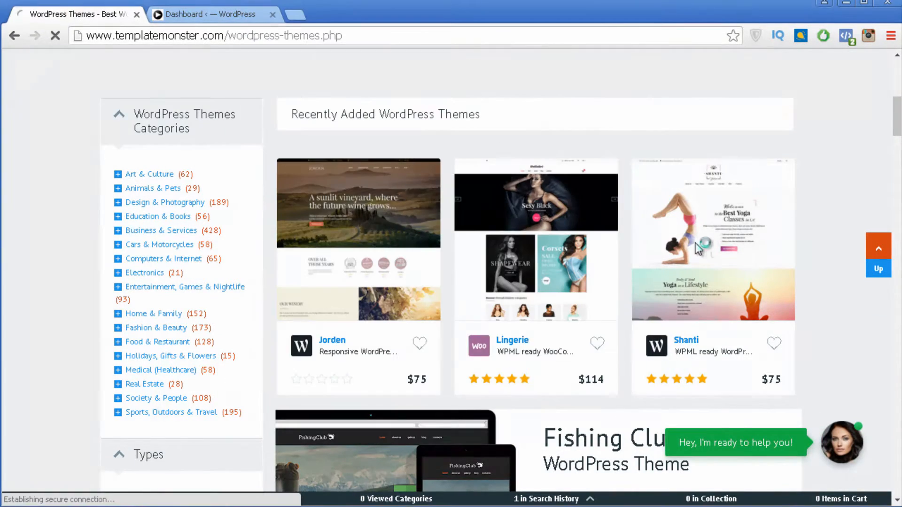
scroll(451, 254, down, 6)
scroll(491, 242, up, 8)
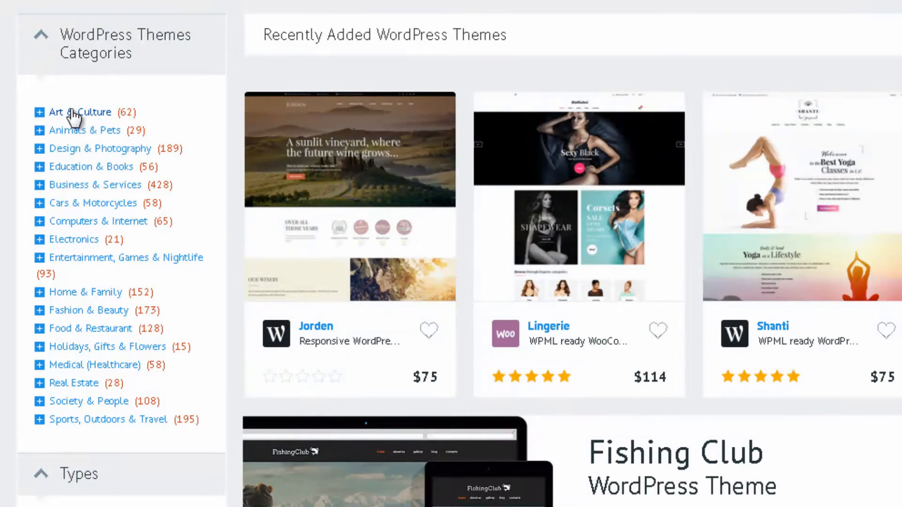
Step: Review the theme catalogue's filters from categories to popularity, and expand the Styles, Date Range and Colors filters
scroll(73, 114, down, 7)
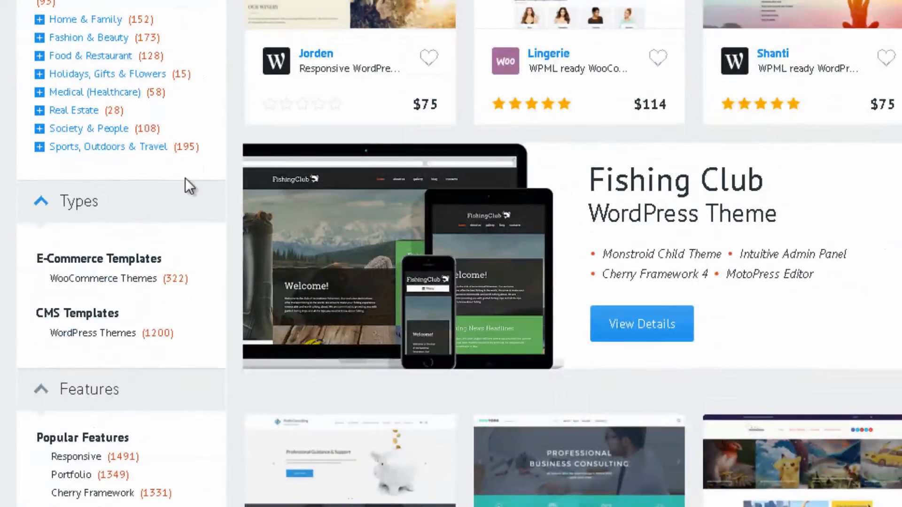
scroll(114, 135, down, 4)
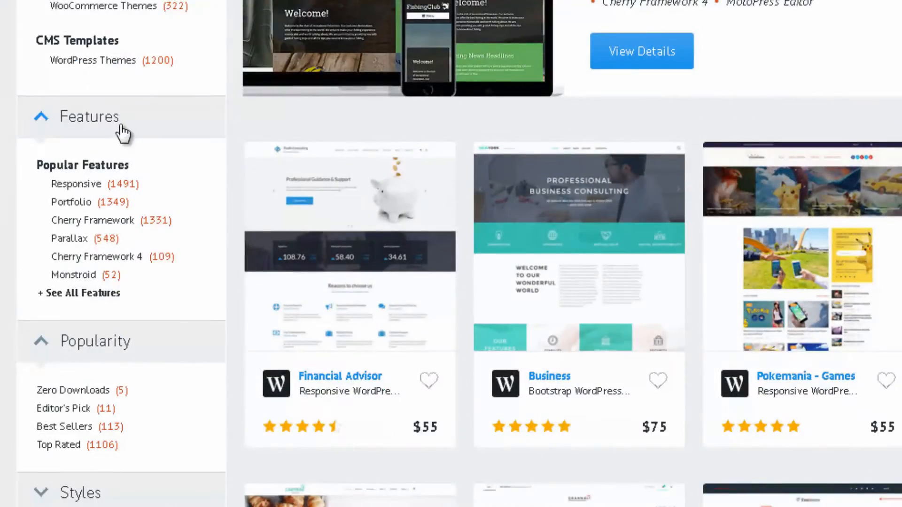
scroll(117, 132, down, 4)
scroll(77, 98, down, 4)
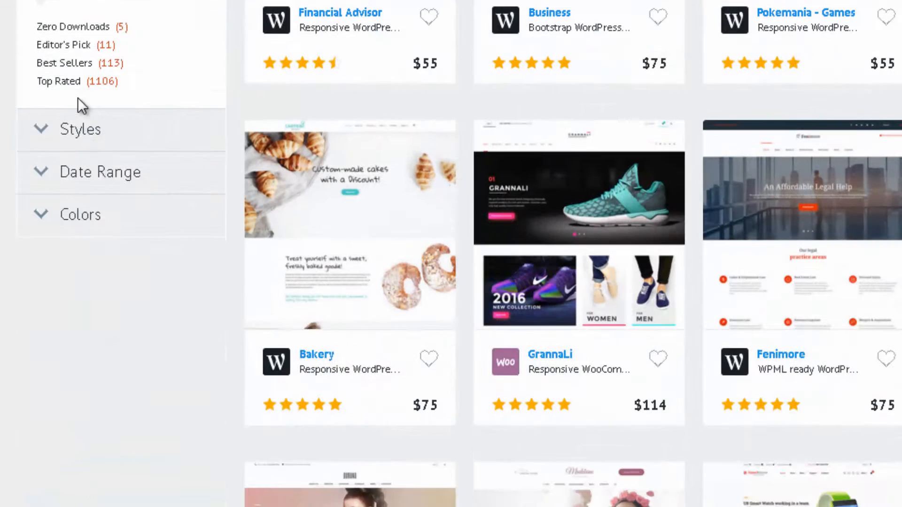
click(72, 135)
scroll(53, 295, down, 4)
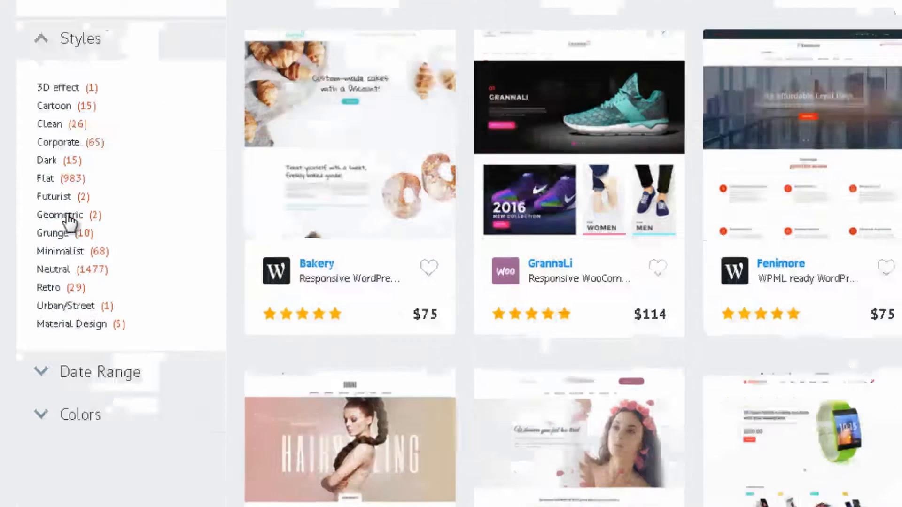
click(125, 287)
scroll(121, 286, down, 4)
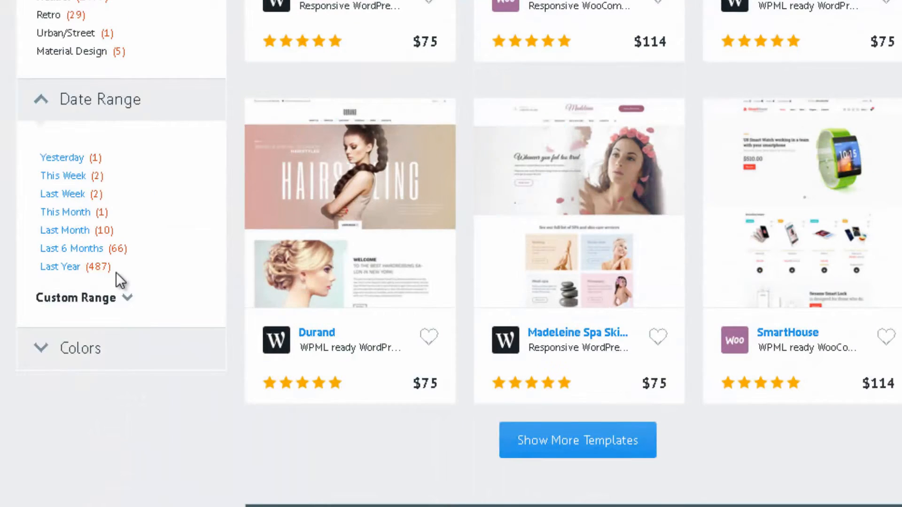
click(83, 336)
scroll(84, 343, down, 4)
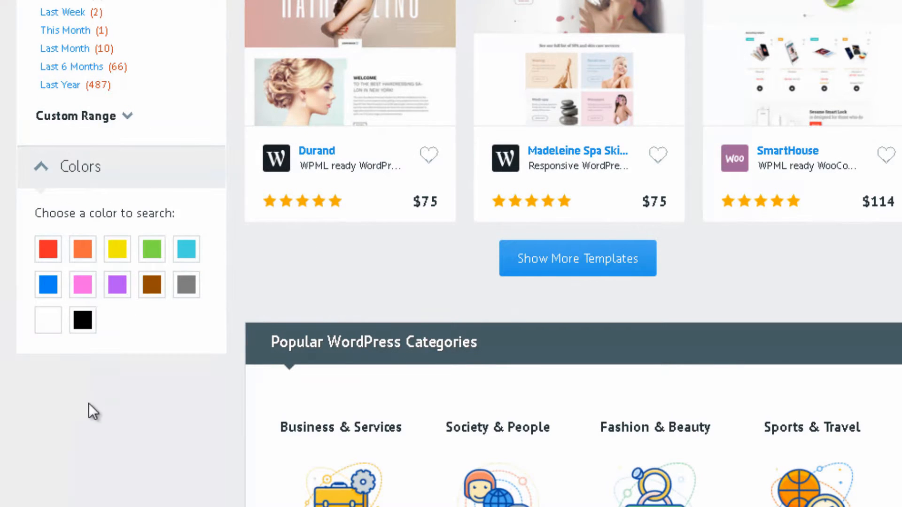
Step: Search TemplateMonster for template 58534 to open the Travelop theme's product page
scroll(257, 408, up, 8)
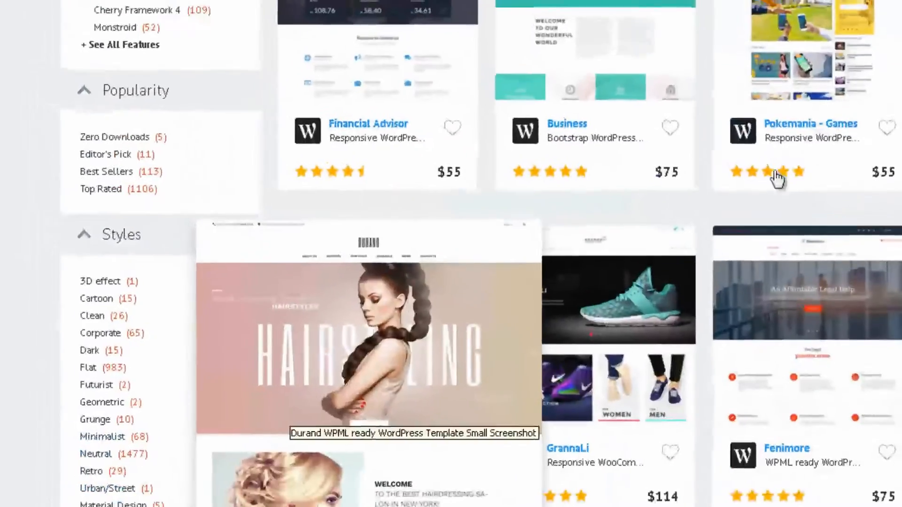
scroll(533, 174, up, 5)
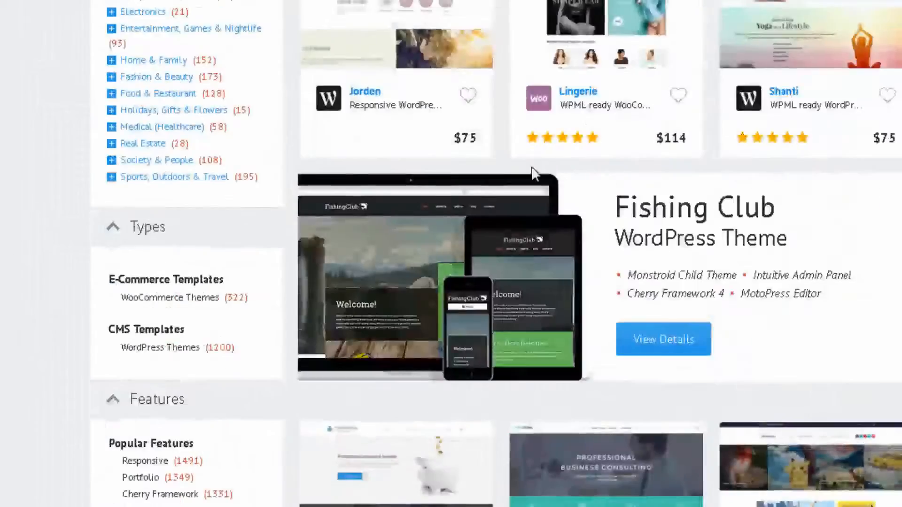
scroll(533, 174, up, 15)
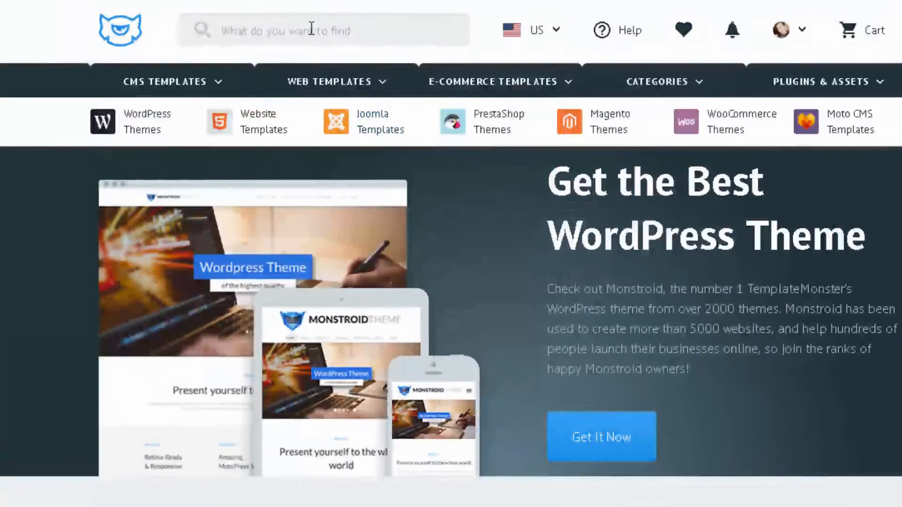
click(311, 29)
text(5)
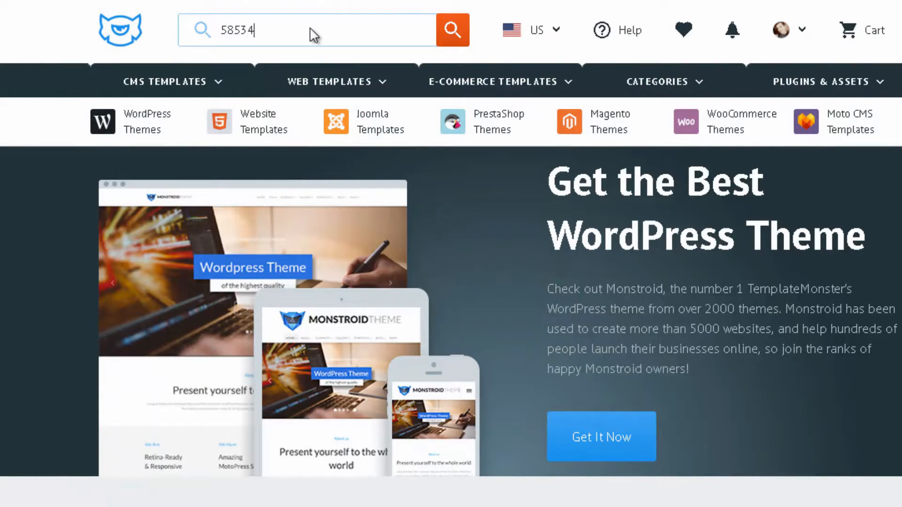
text(8534)
key(Return)
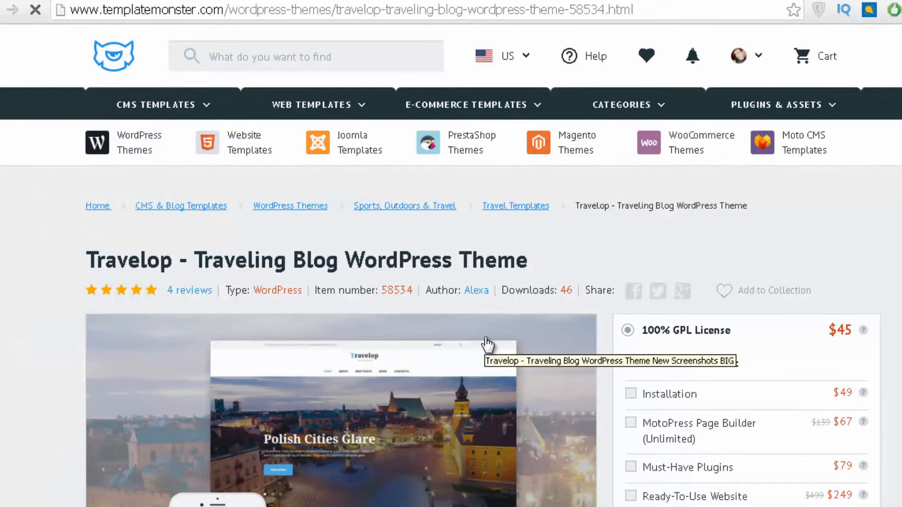
Step: Examine the Travelop product page's theme details, license and service prices, and illustrated feature overview
scroll(432, 239, down, 2)
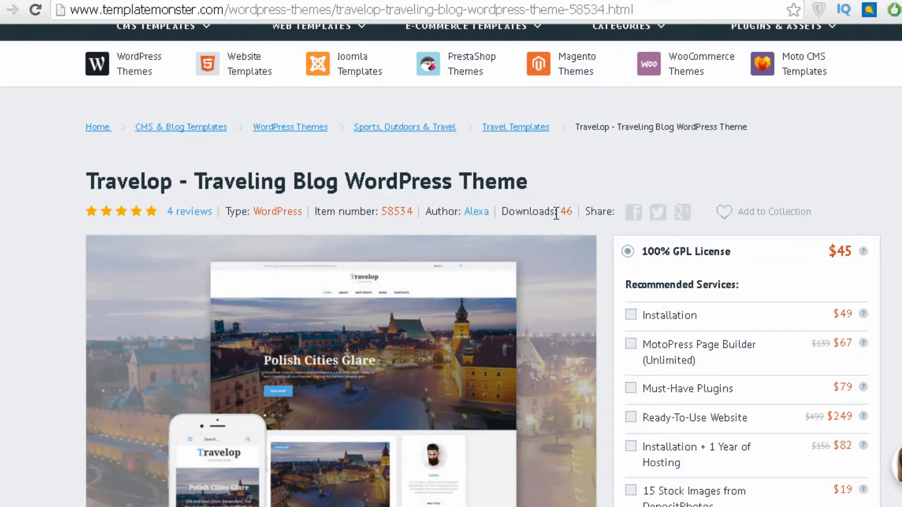
scroll(631, 204, down, 3)
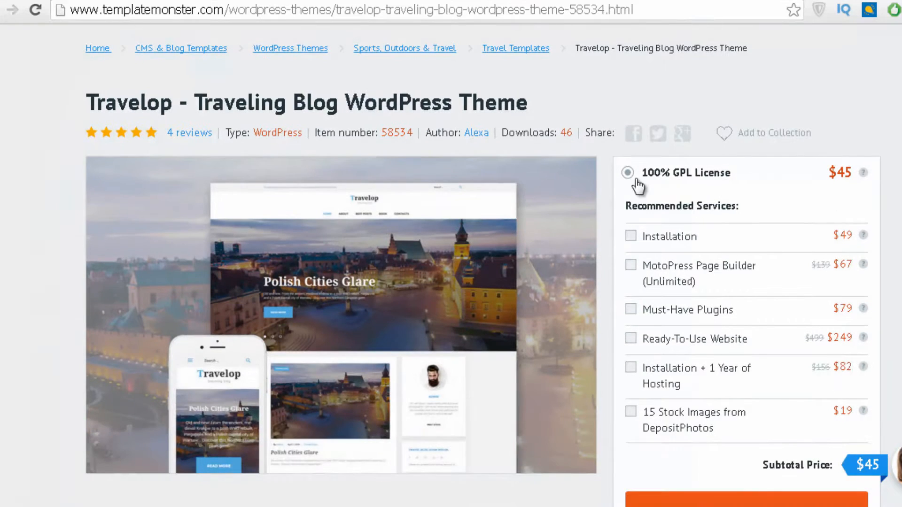
scroll(491, 66, down, 10)
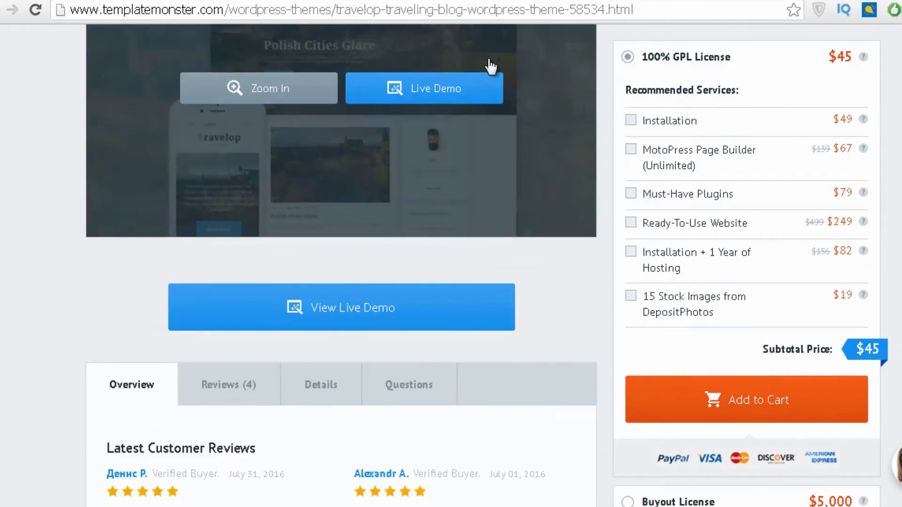
scroll(472, 69, down, 10)
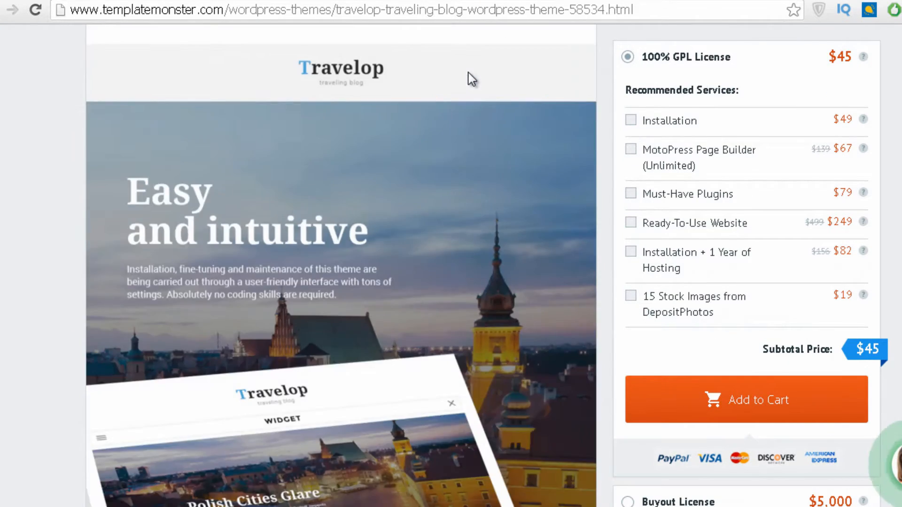
scroll(471, 79, down, 14)
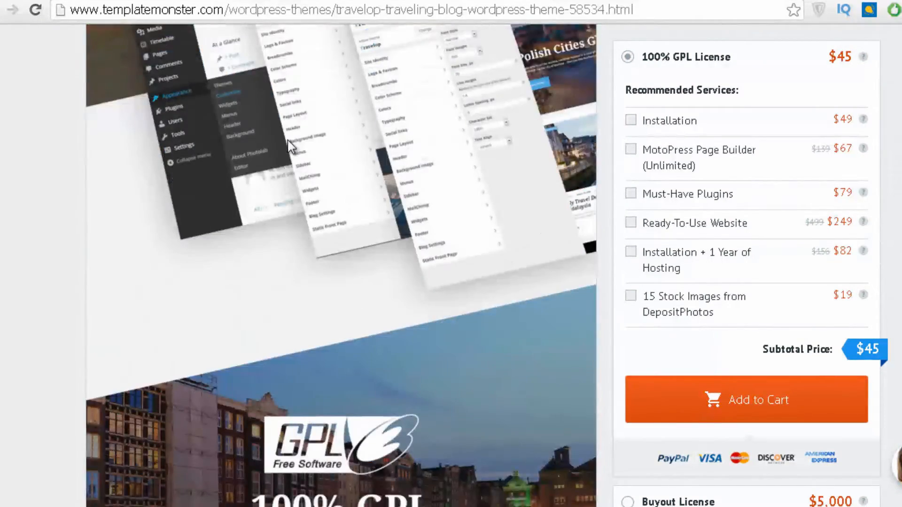
scroll(288, 140, down, 16)
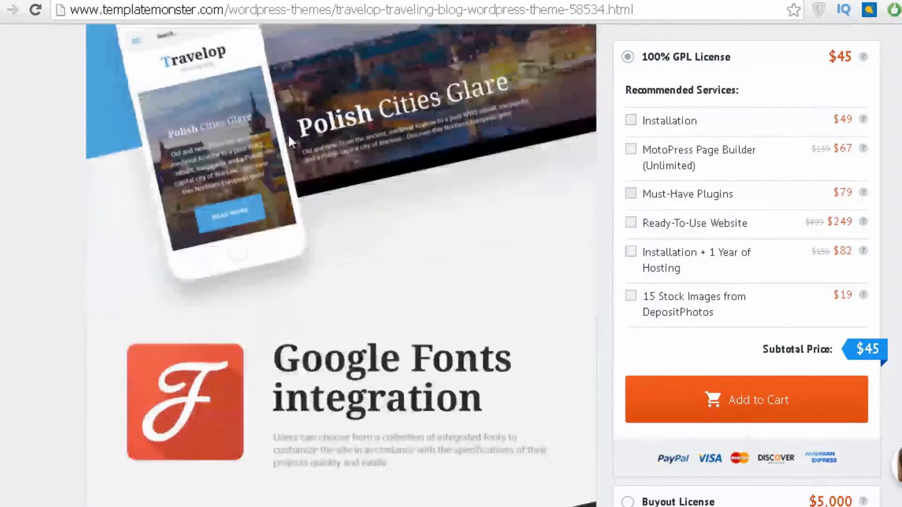
scroll(288, 134, down, 20)
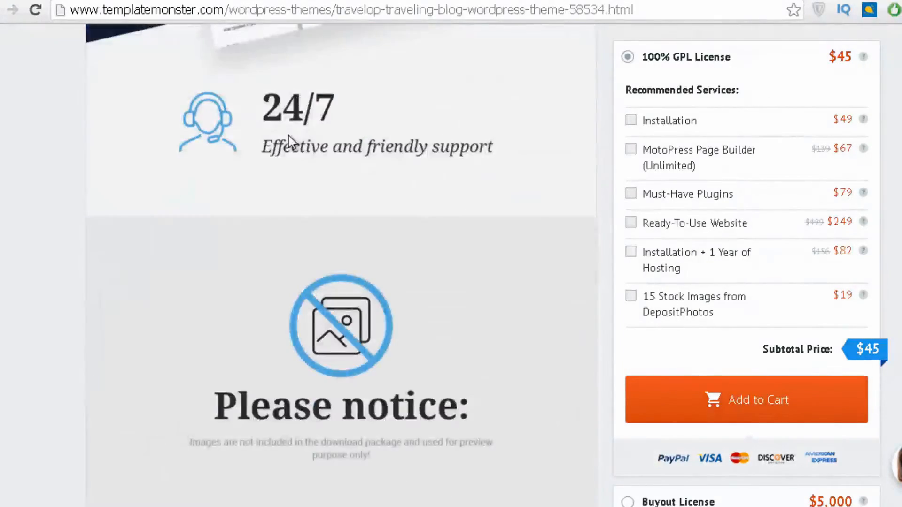
Step: Examine the Travelop theme's customer ratings and reviews and its Features table
scroll(288, 135, down, 10)
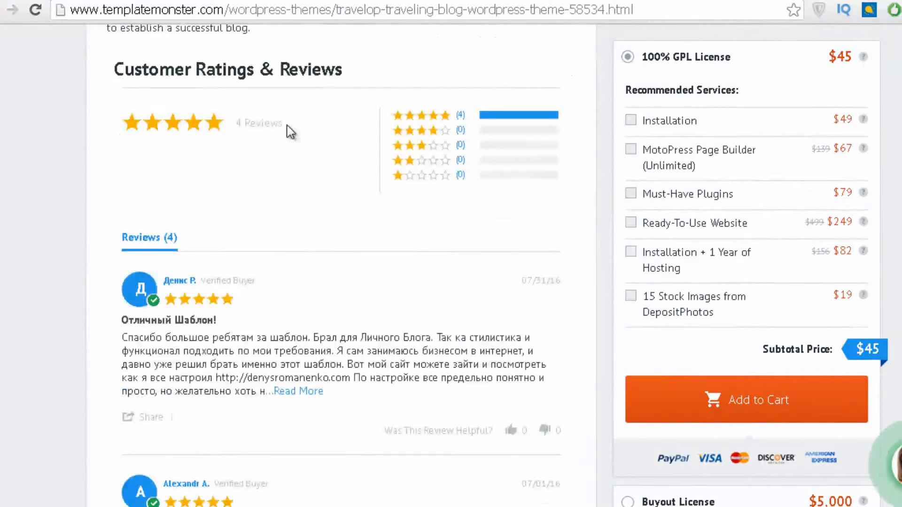
scroll(291, 132, down, 12)
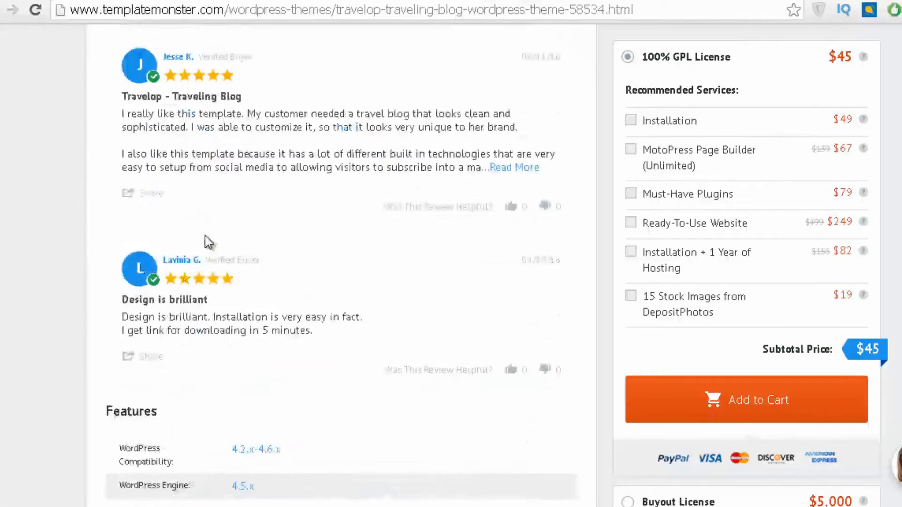
scroll(208, 241, down, 10)
scroll(402, 316, up, 2)
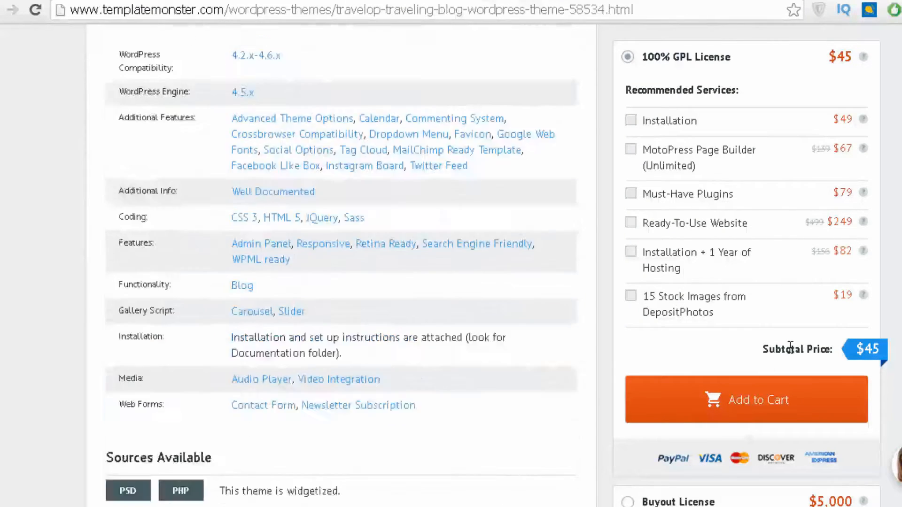
scroll(791, 347, up, 3)
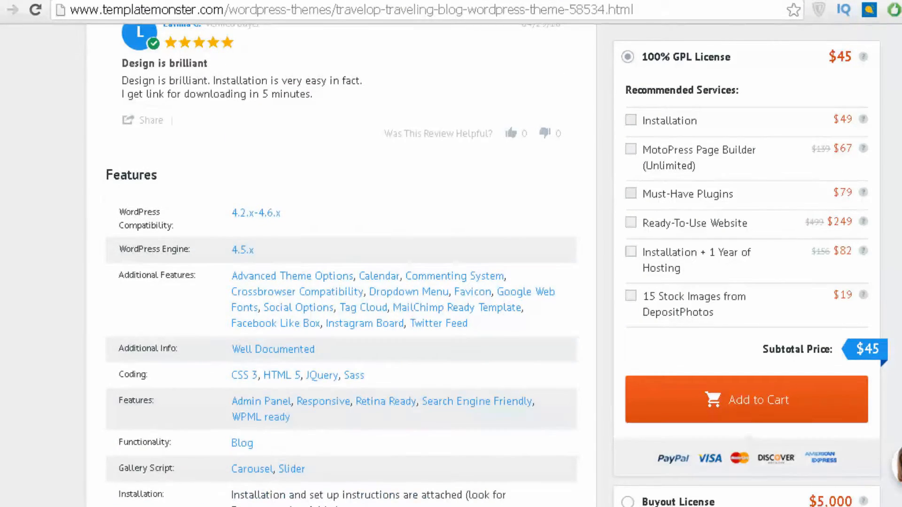
Step: Open the Travelop theme's live demo in a new browser tab, switch to it and view the home page header
scroll(341, 266, up, 20)
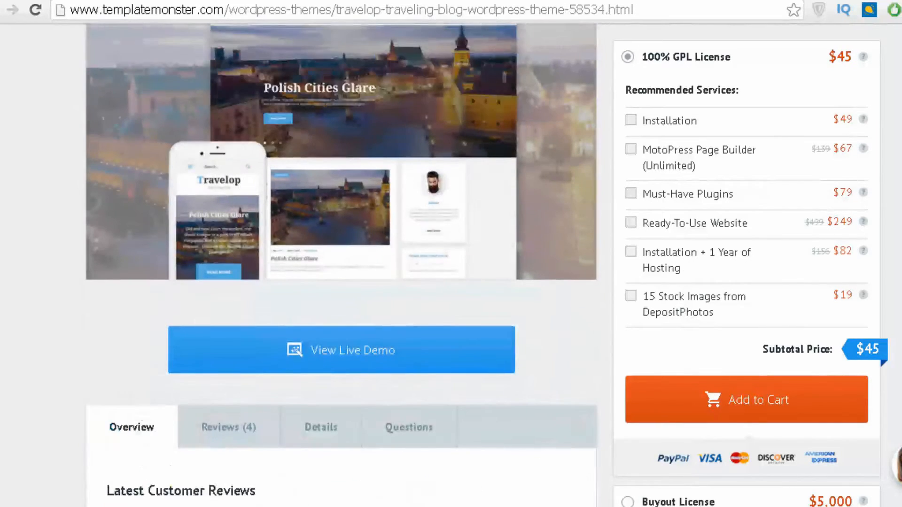
mouse_move(586, 143)
scroll(575, 155, up, 2)
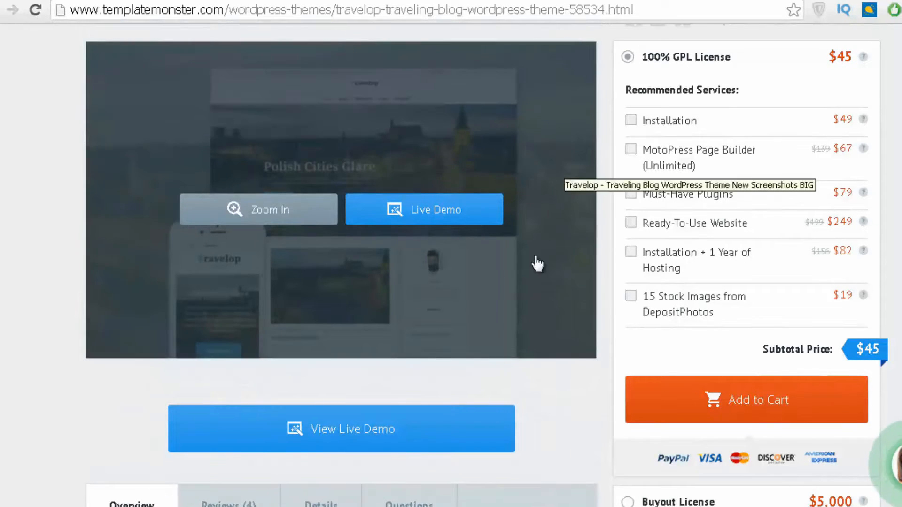
scroll(537, 264, down, 2)
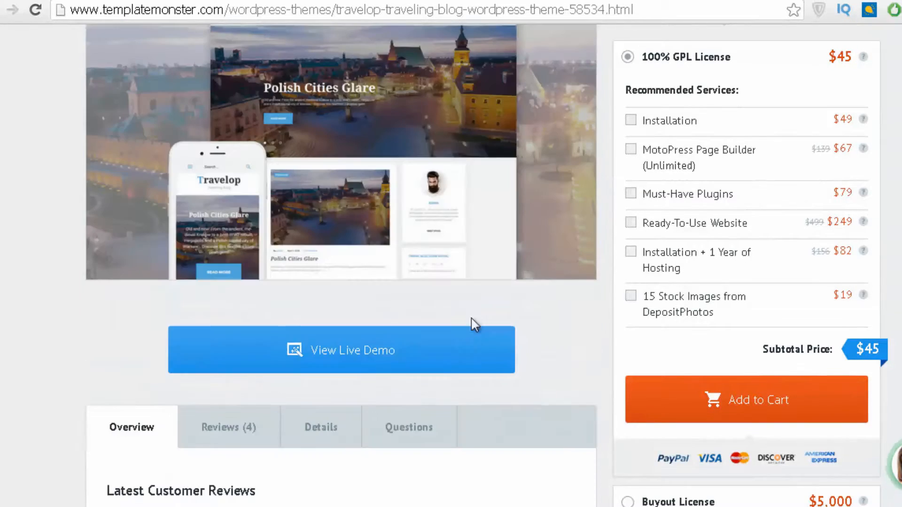
right_click(352, 361)
click(395, 360)
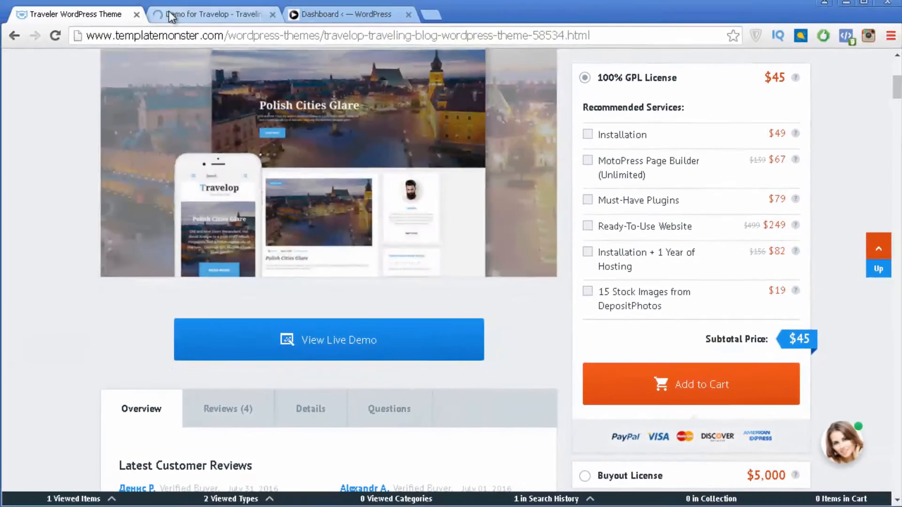
click(168, 10)
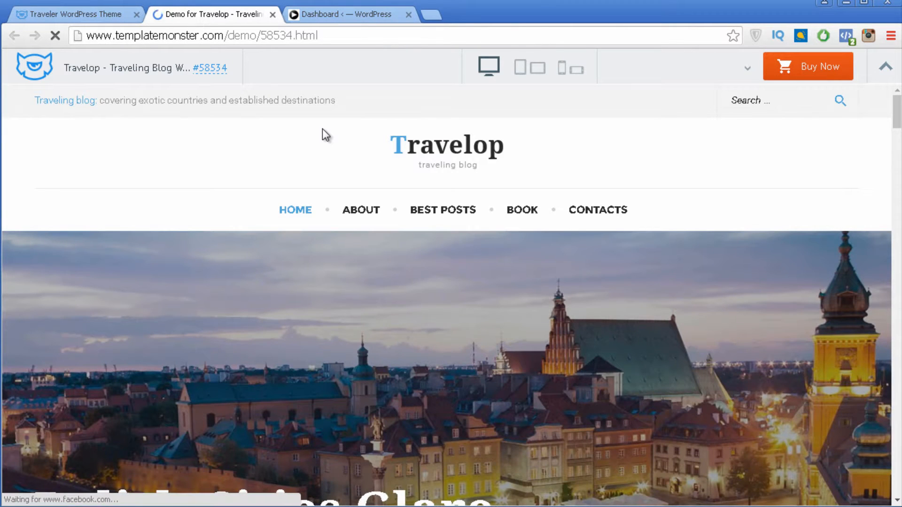
scroll(322, 129, down, 2)
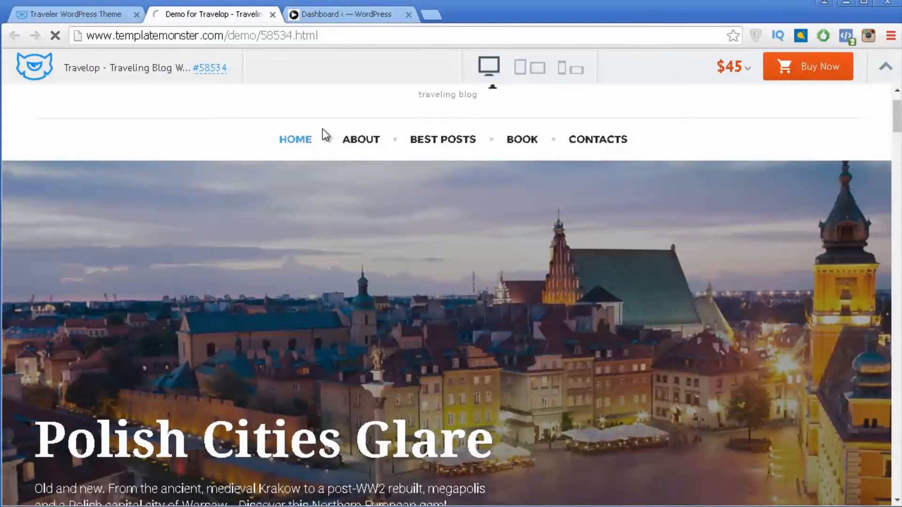
scroll(322, 135, up, 3)
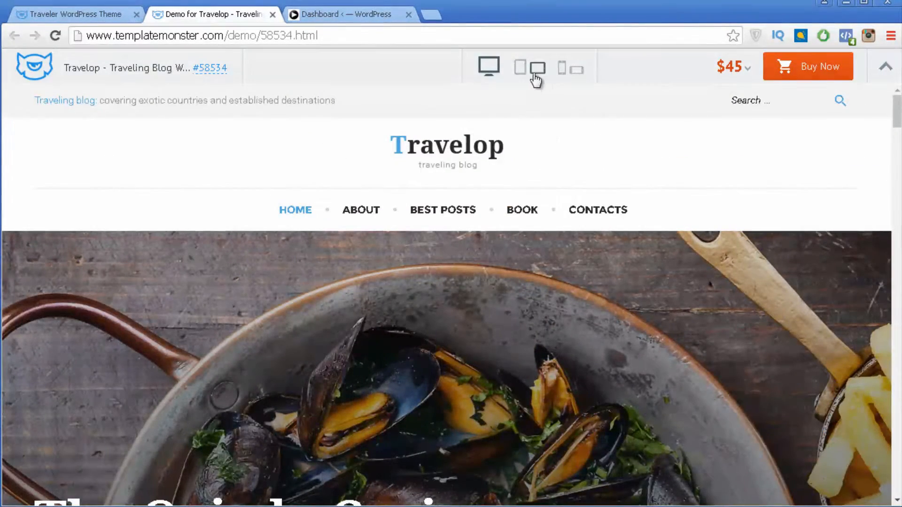
Step: Preview the Travelop demo in the portrait tablet and portrait phone layouts, examining the phone version's slider and first post
click(520, 71)
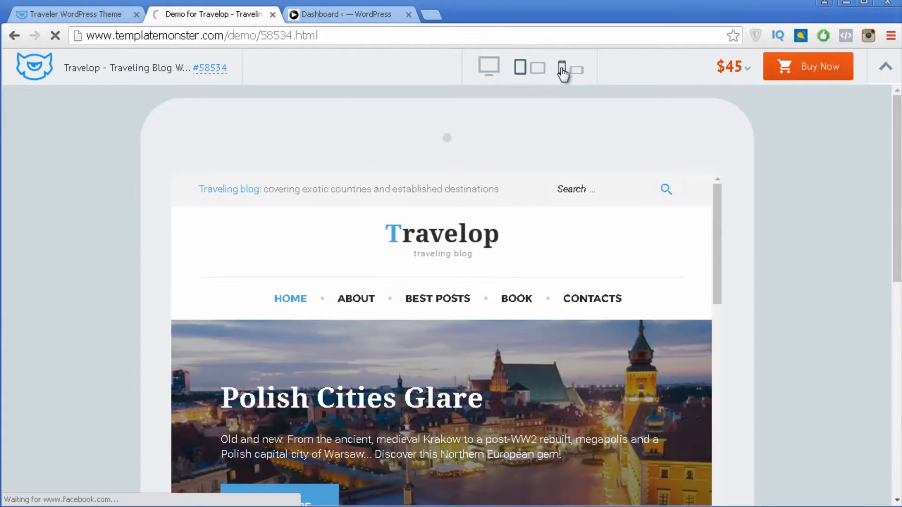
click(562, 70)
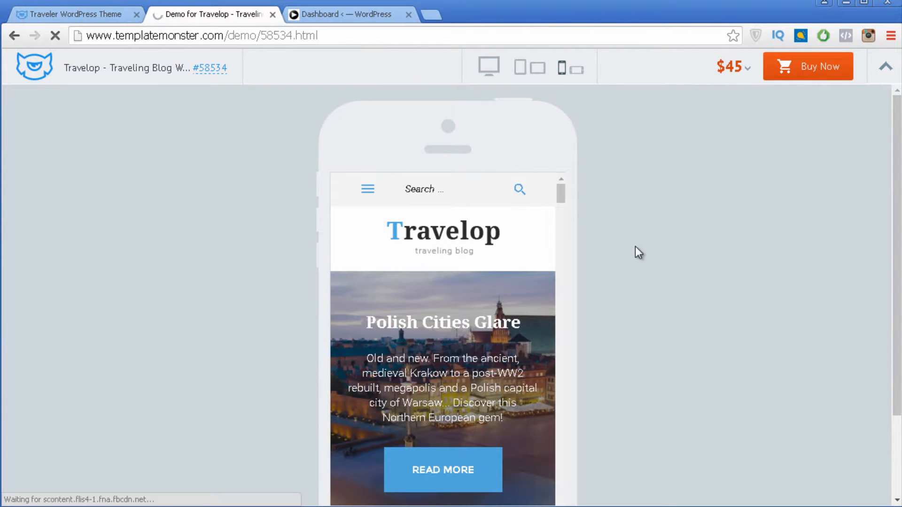
scroll(629, 234, down, 3)
scroll(530, 210, down, 2)
scroll(530, 210, down, 3)
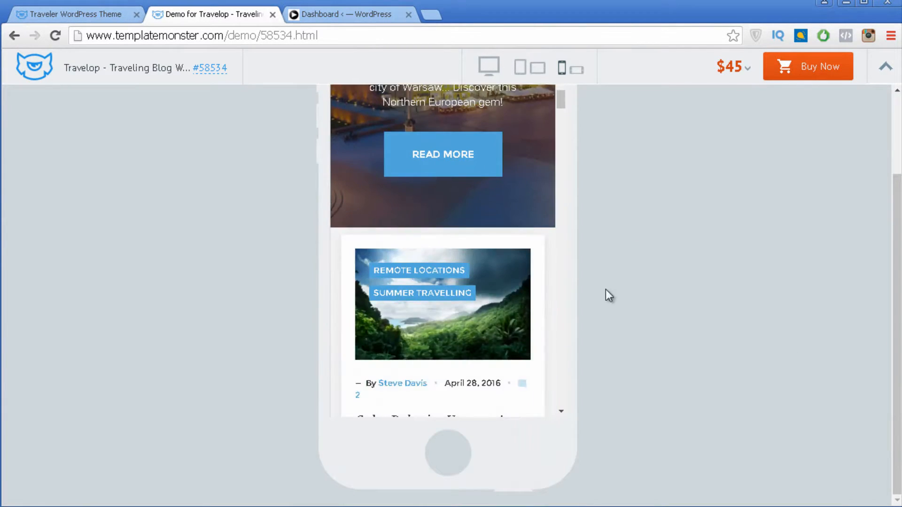
scroll(605, 295, up, 3)
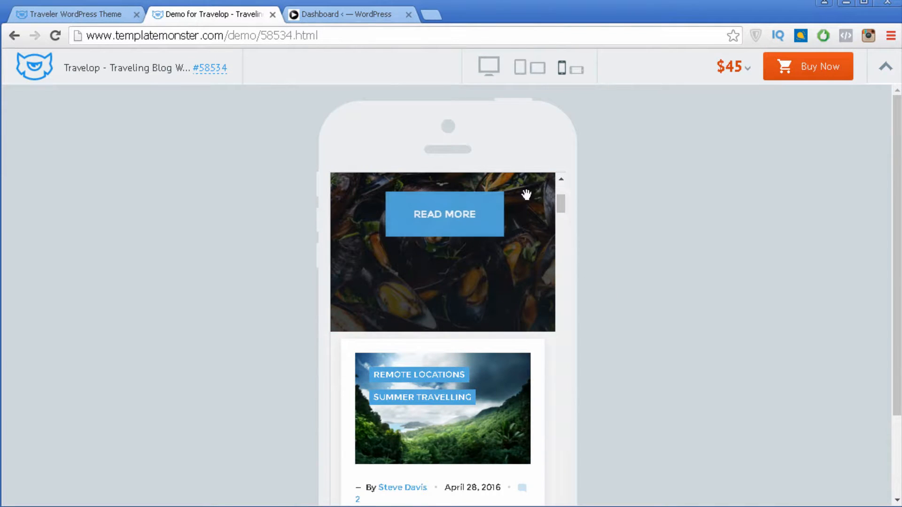
Step: Return the demo to the desktop layout and view the home page slider and the Home submenu
click(486, 71)
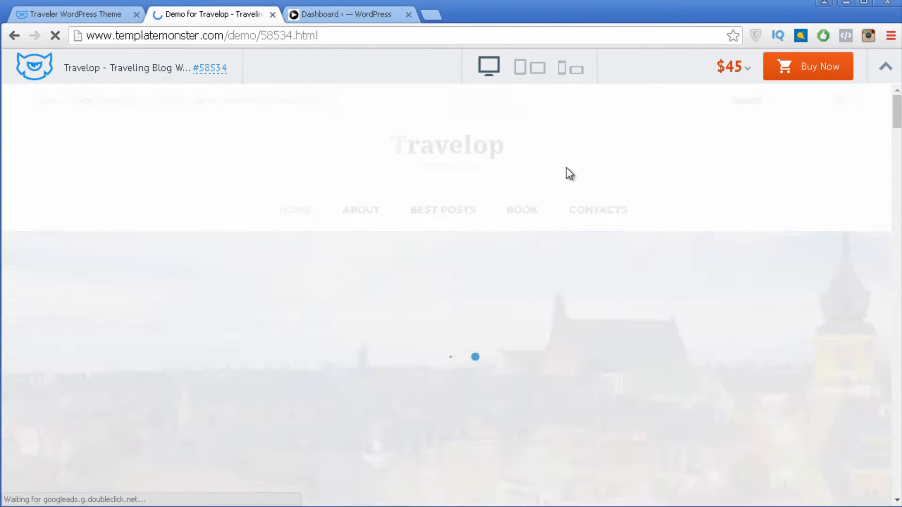
scroll(447, 143, down, 3)
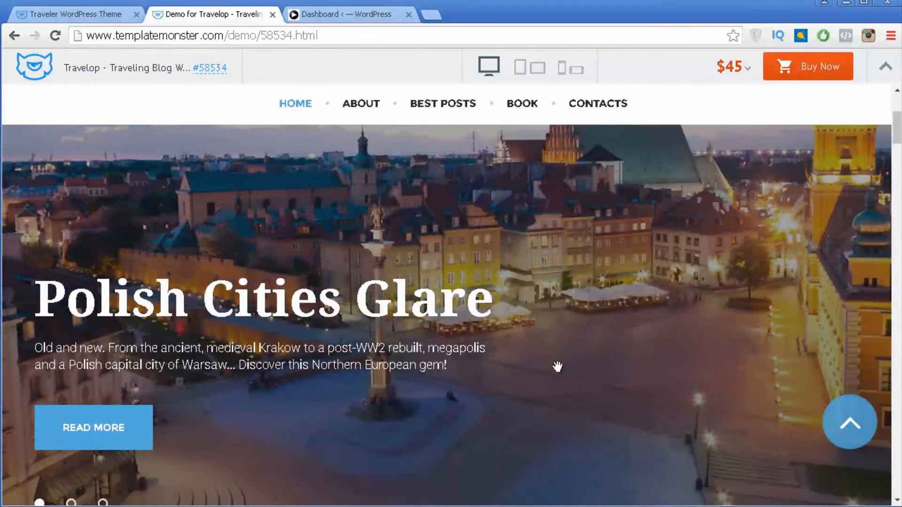
scroll(584, 372, down, 3)
scroll(566, 308, up, 3)
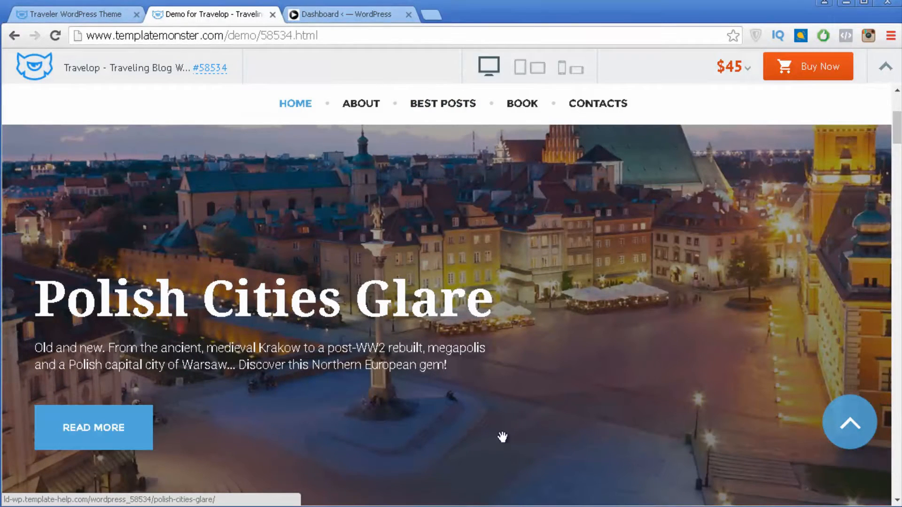
mouse_move(287, 104)
scroll(669, 303, down, 10)
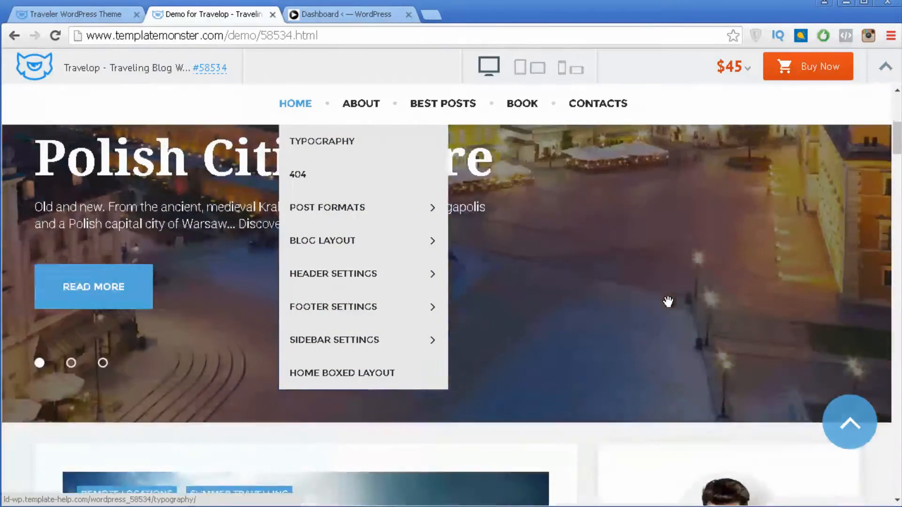
Step: Examine the demo home page's blog posts, sidebar widgets and Instagram footer section
scroll(606, 273, down, 5)
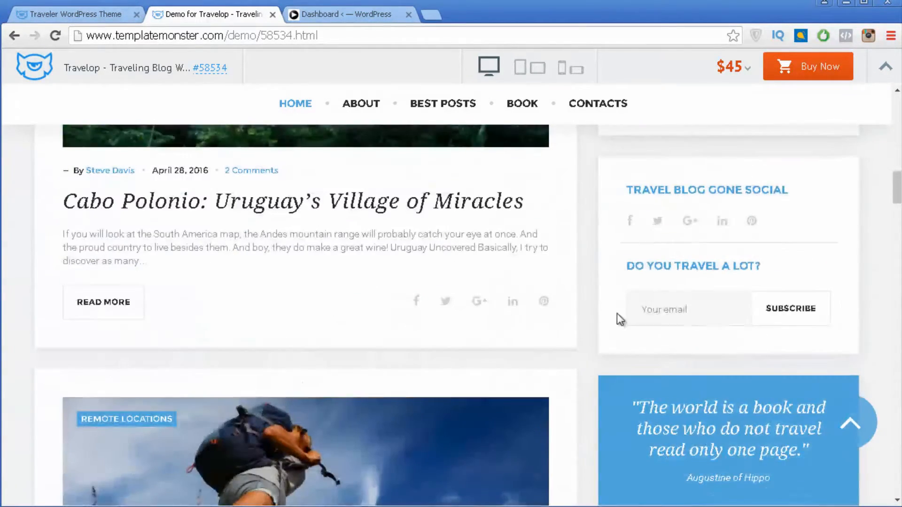
scroll(775, 273, up, 5)
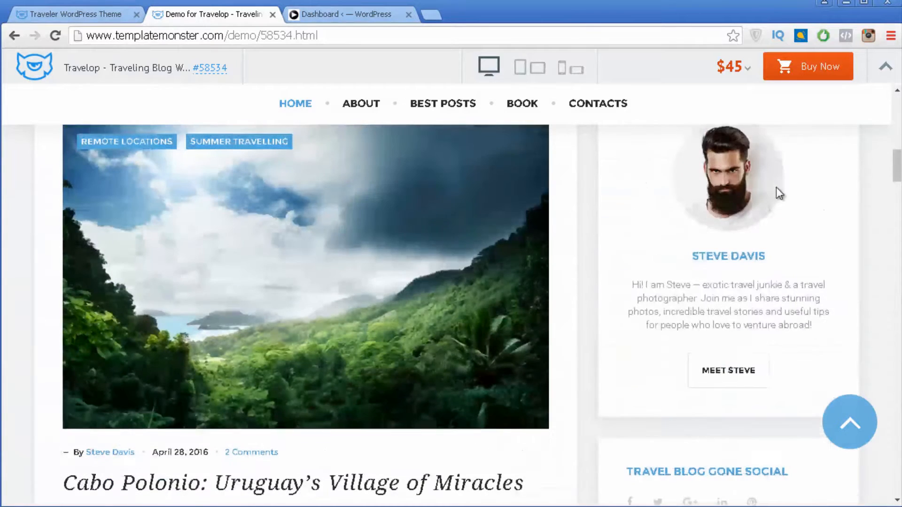
scroll(752, 311, up, 3)
scroll(743, 291, down, 3)
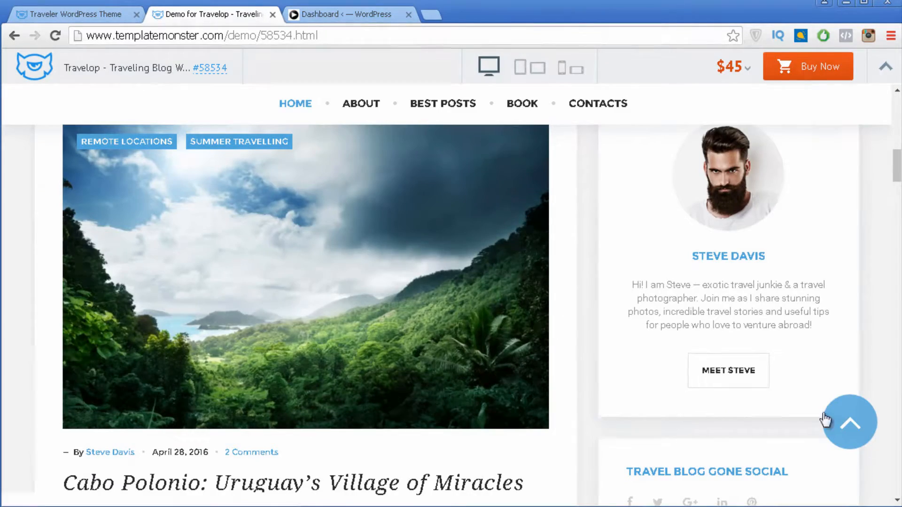
scroll(823, 416, down, 3)
scroll(823, 412, down, 15)
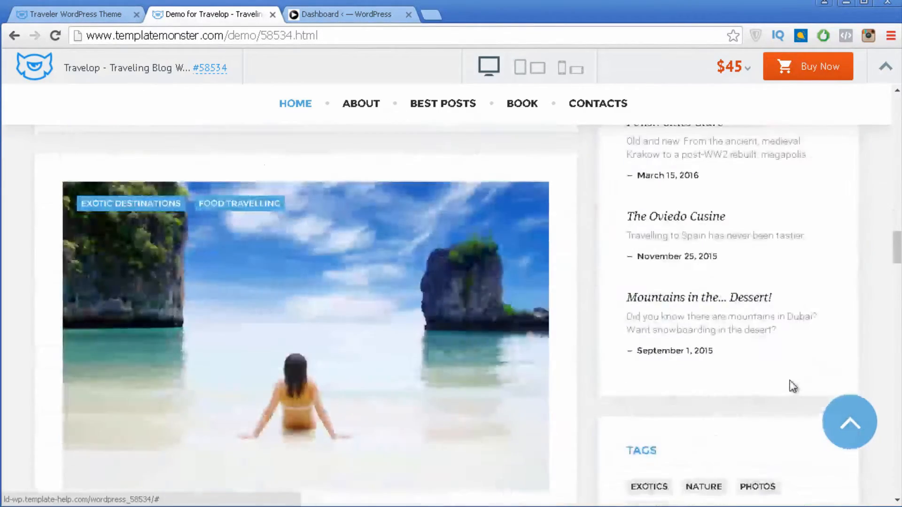
scroll(775, 404, down, 6)
scroll(488, 399, down, 6)
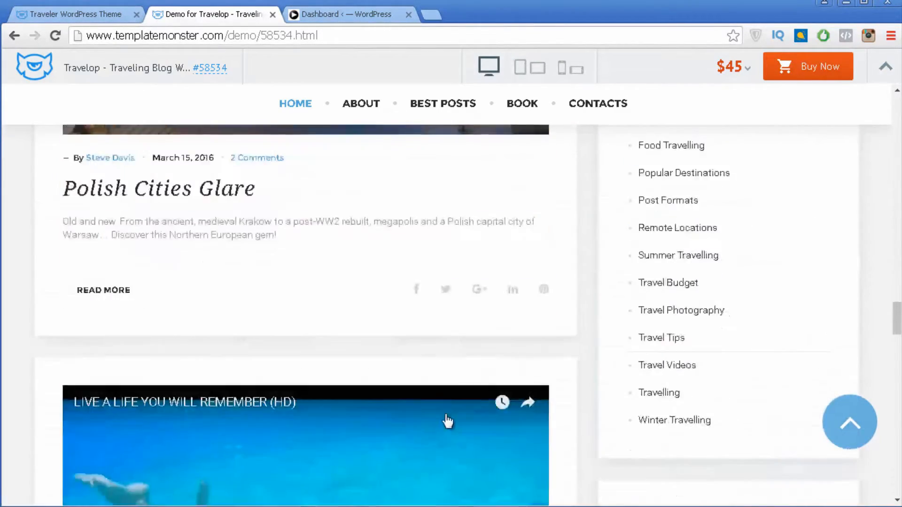
scroll(444, 379, down, 20)
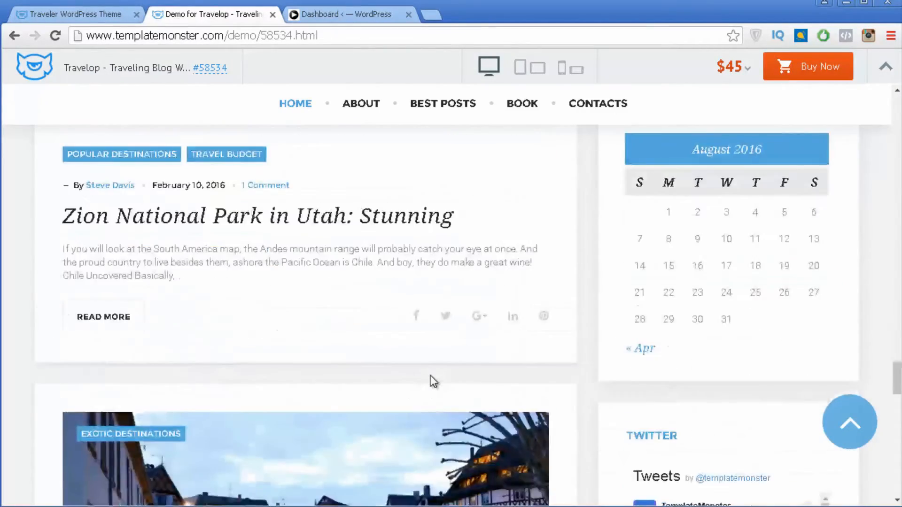
scroll(431, 376, down, 15)
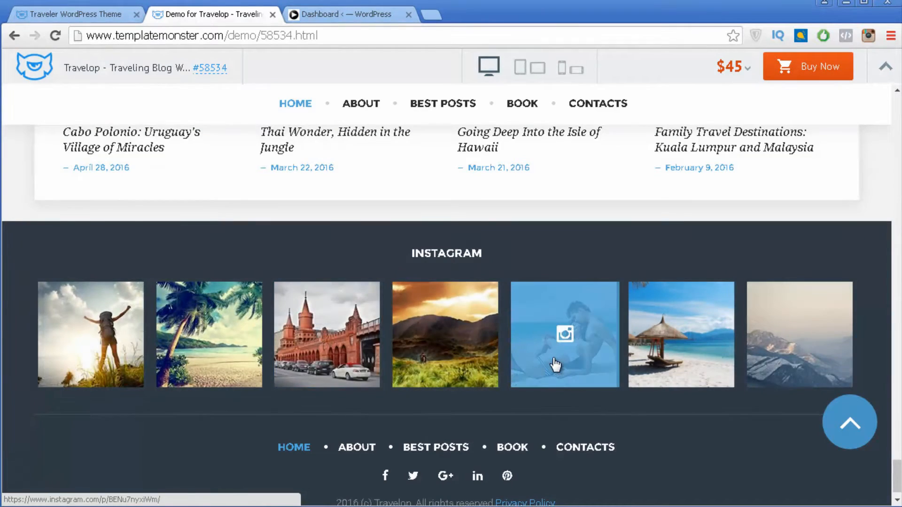
scroll(604, 319, up, 20)
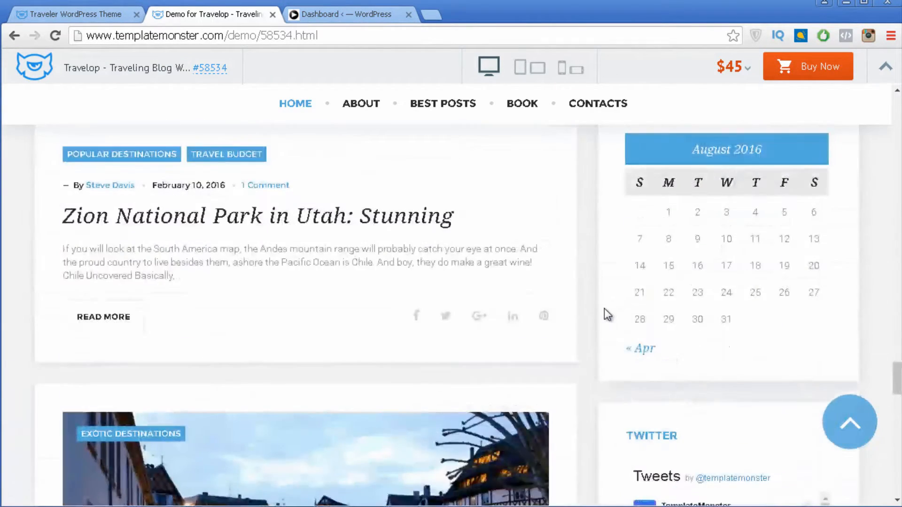
scroll(606, 313, up, 6)
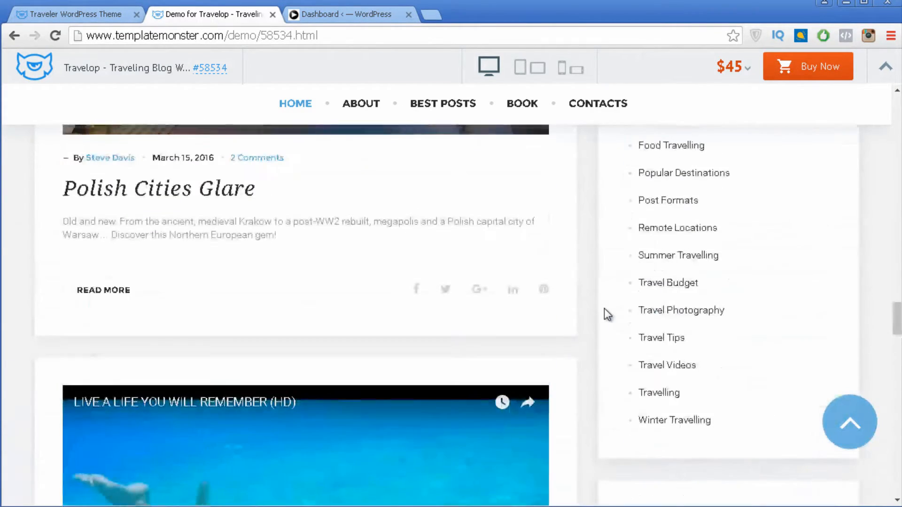
Step: Put the Travelop theme in the shopping cart and add the Speed Booster service from the recommended customization services
click(818, 69)
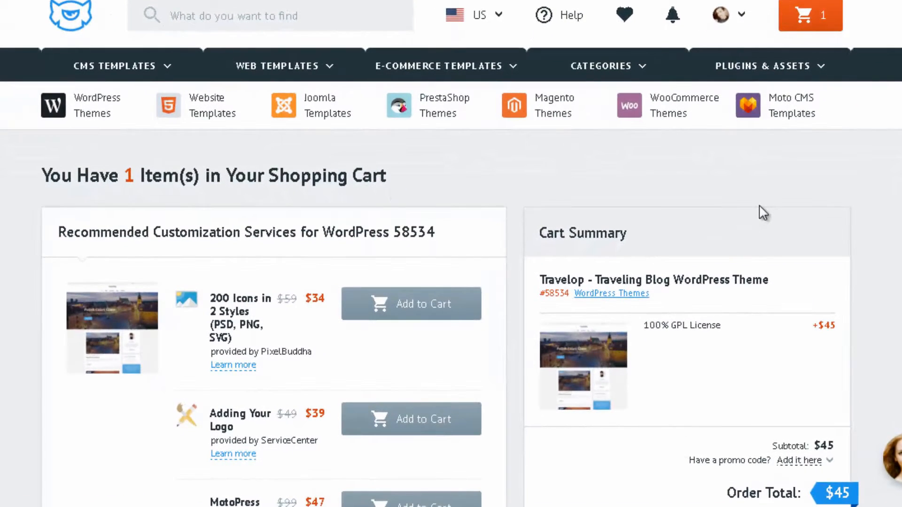
scroll(540, 282, down, 5)
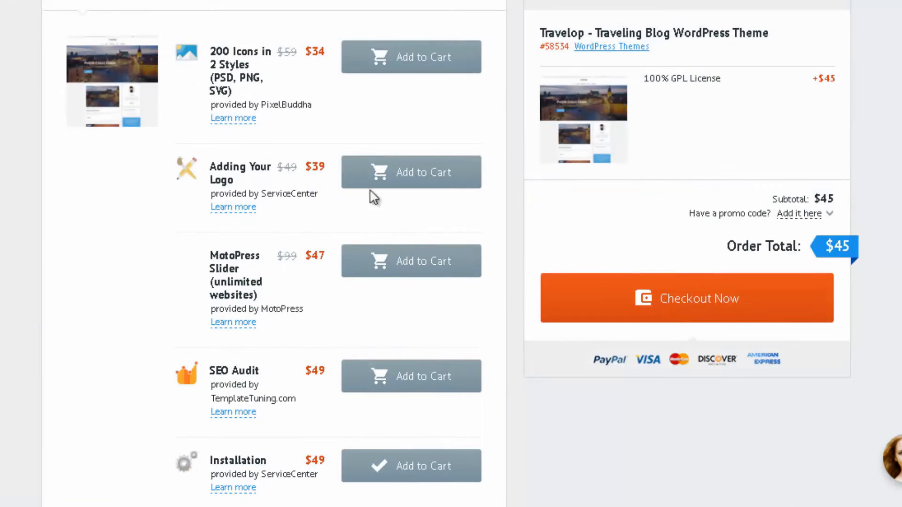
scroll(374, 198, down, 3)
scroll(276, 94, down, 7)
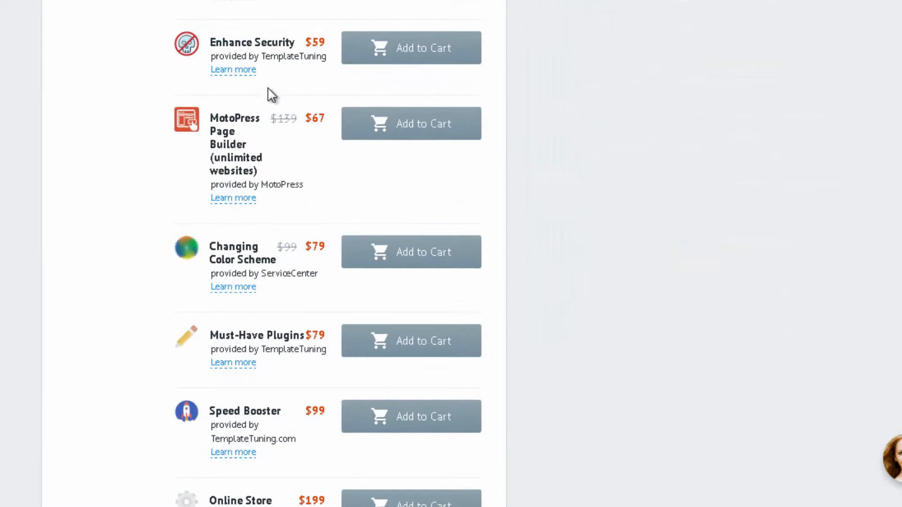
scroll(288, 66, up, 2)
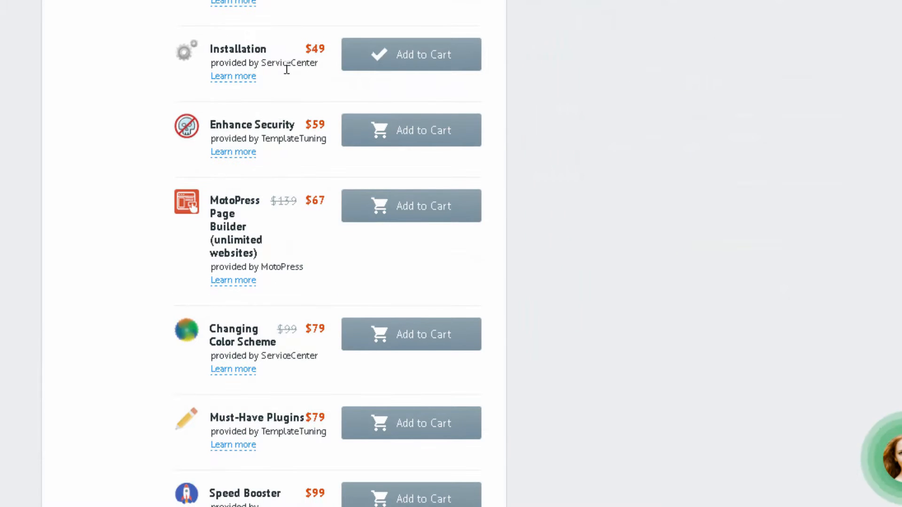
scroll(288, 73, down, 3)
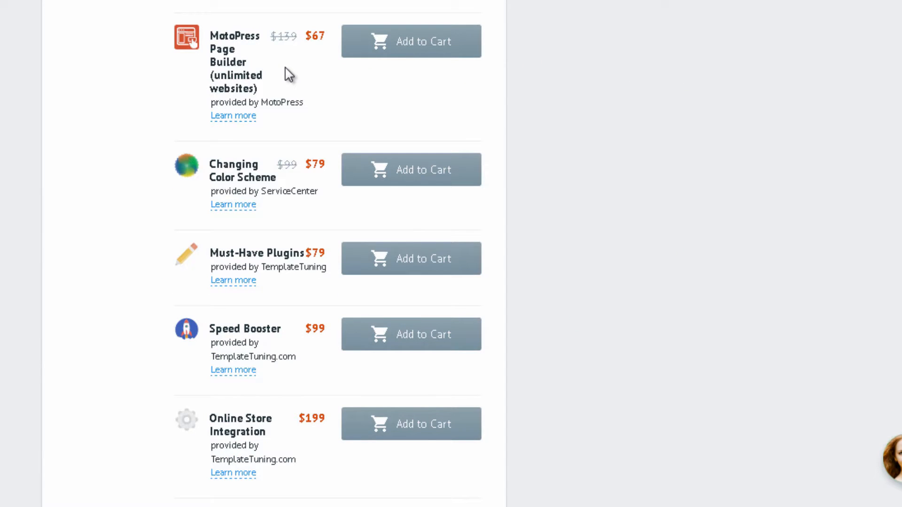
scroll(288, 75, down, 2)
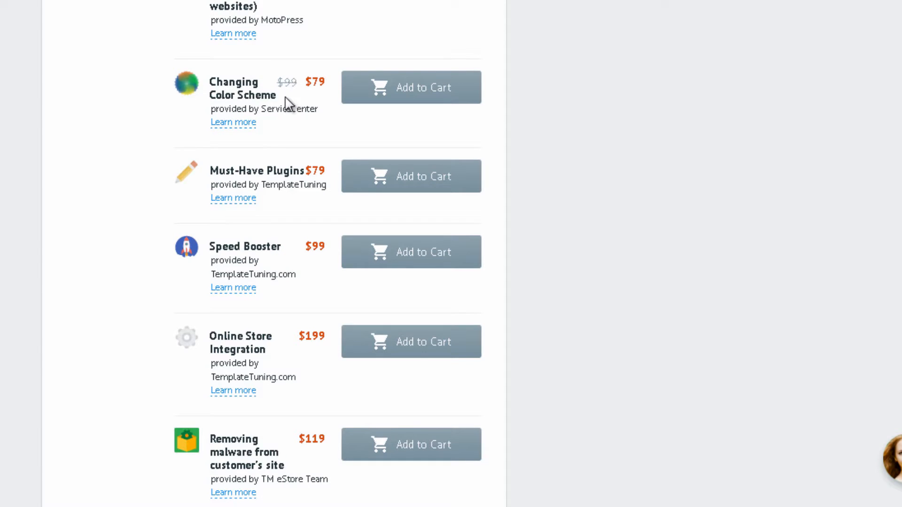
click(382, 270)
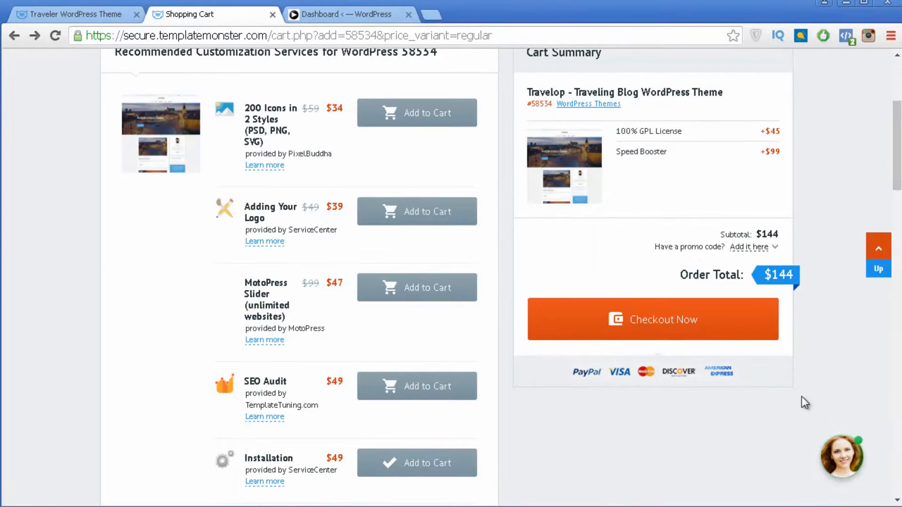
Step: Start a Billing live chat with TemplateMonster to view the support chat window, and close it
mouse_move(843, 465)
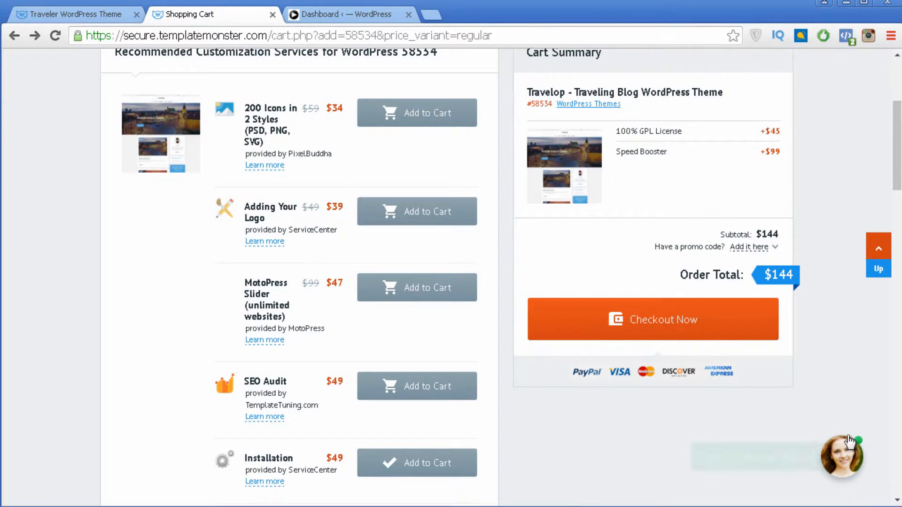
click(844, 469)
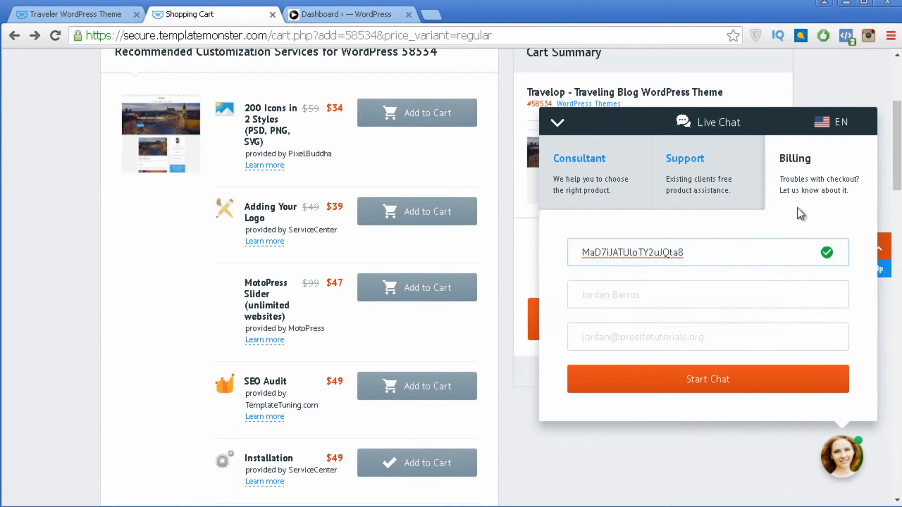
click(718, 400)
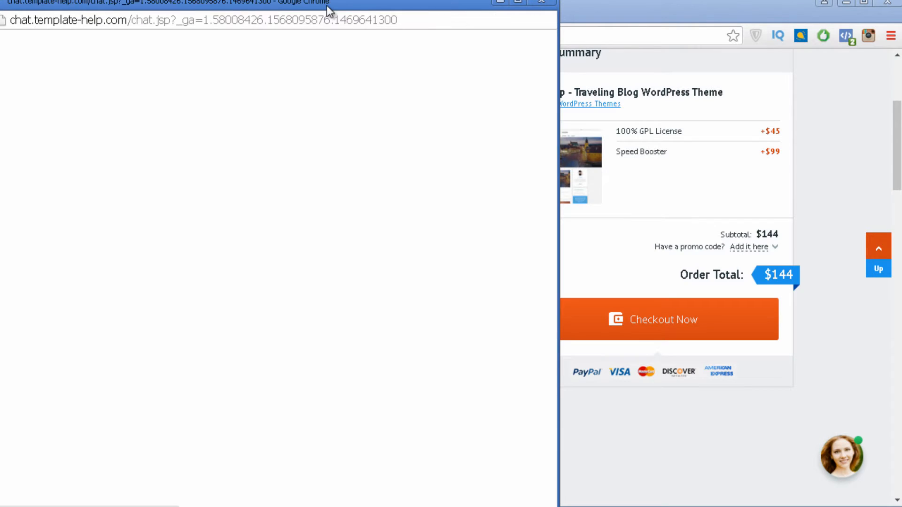
drag(326, 5, 485, 24)
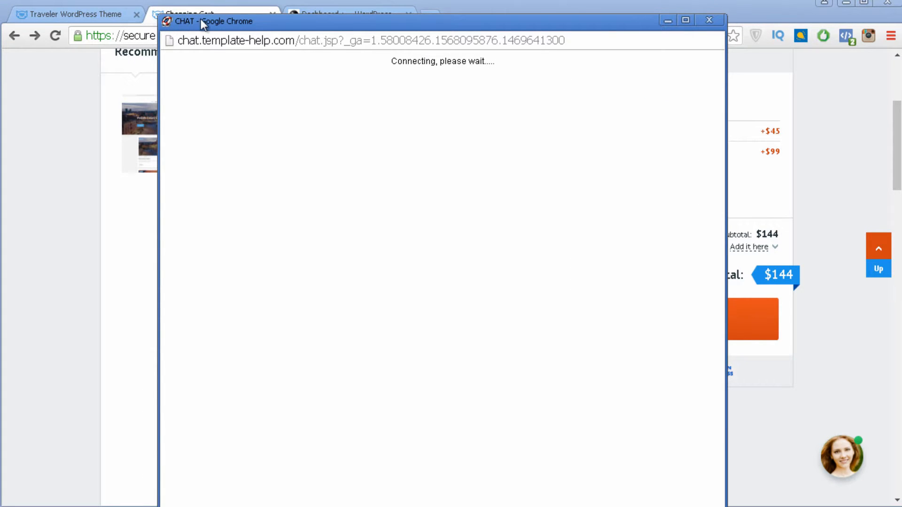
drag(201, 19, 215, 10)
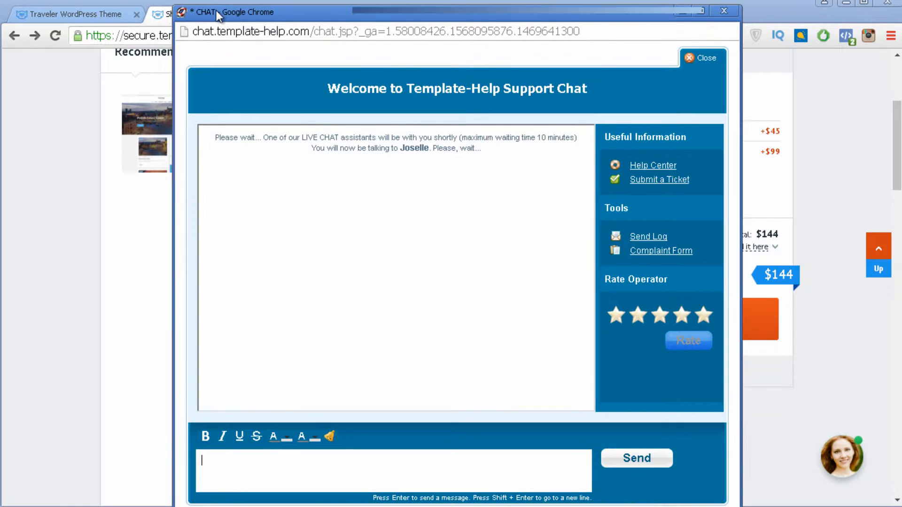
click(730, 10)
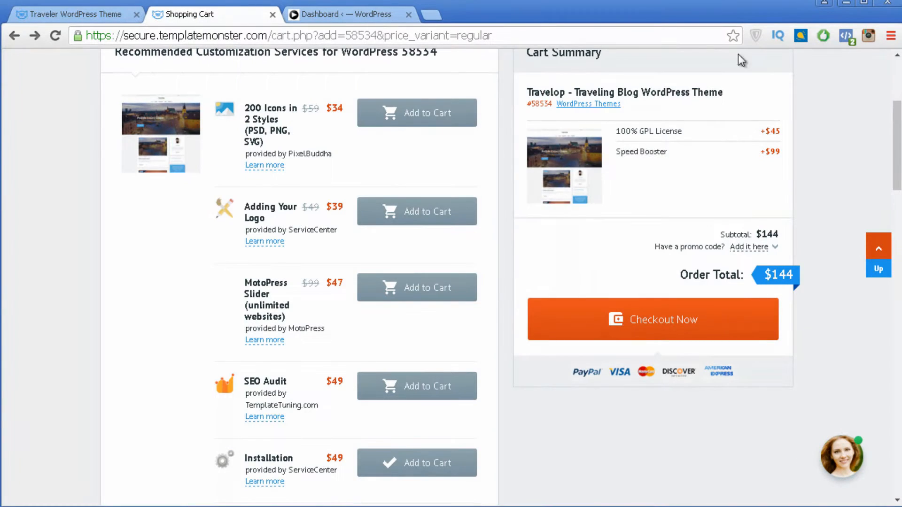
Step: Open the account's purchased items and go to the download page for WordPress theme 58534
scroll(760, 163, up, 2)
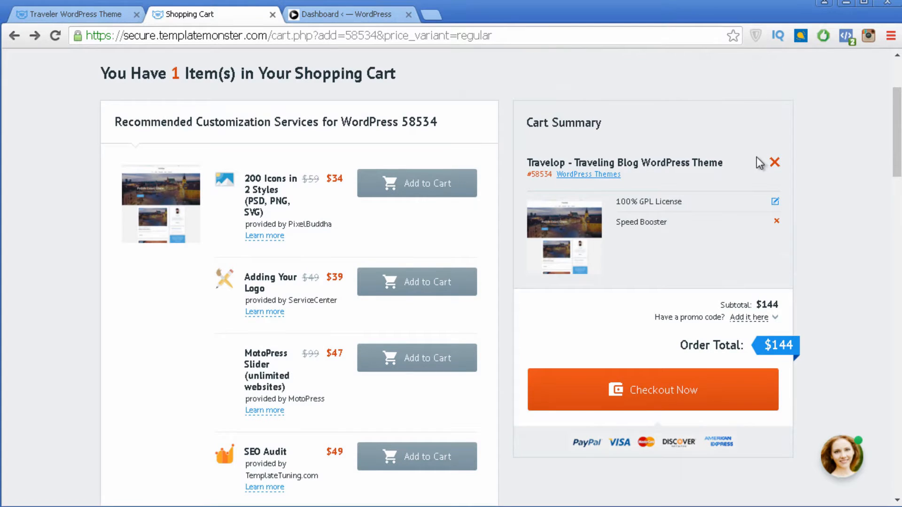
scroll(760, 163, up, 3)
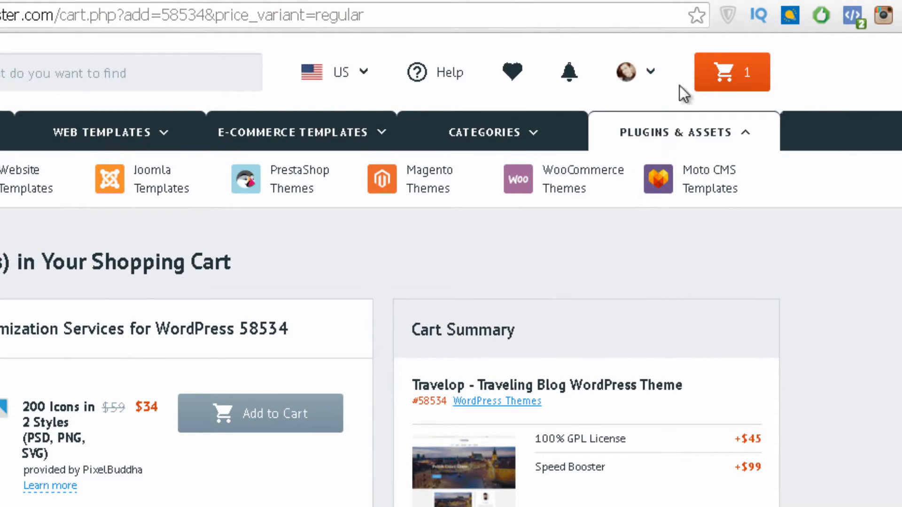
click(655, 75)
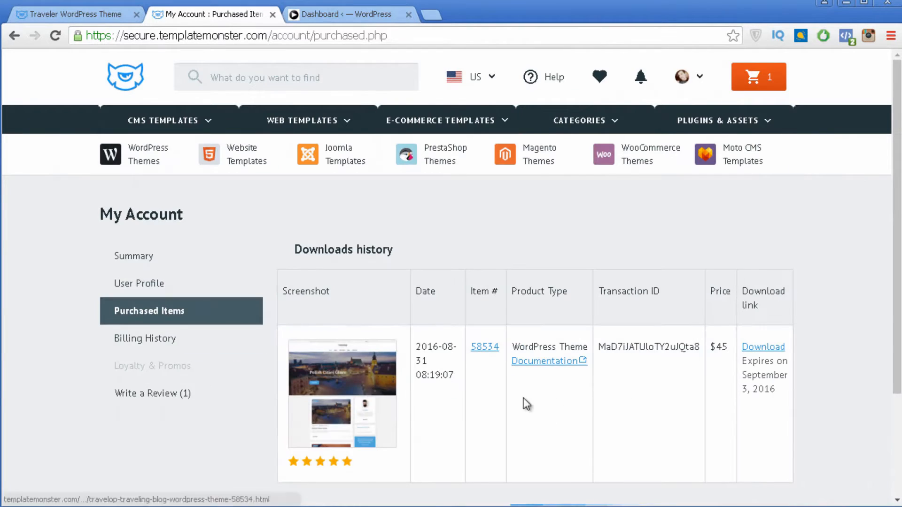
scroll(610, 287, down, 1)
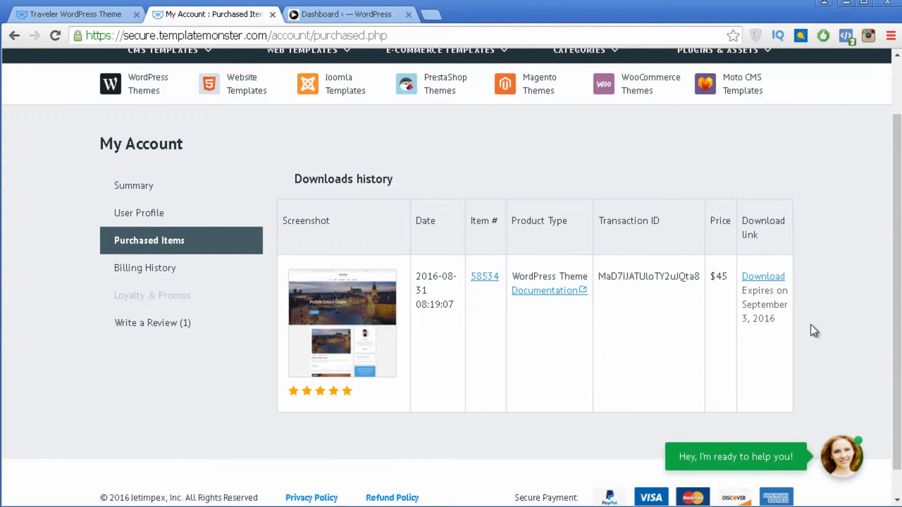
click(766, 279)
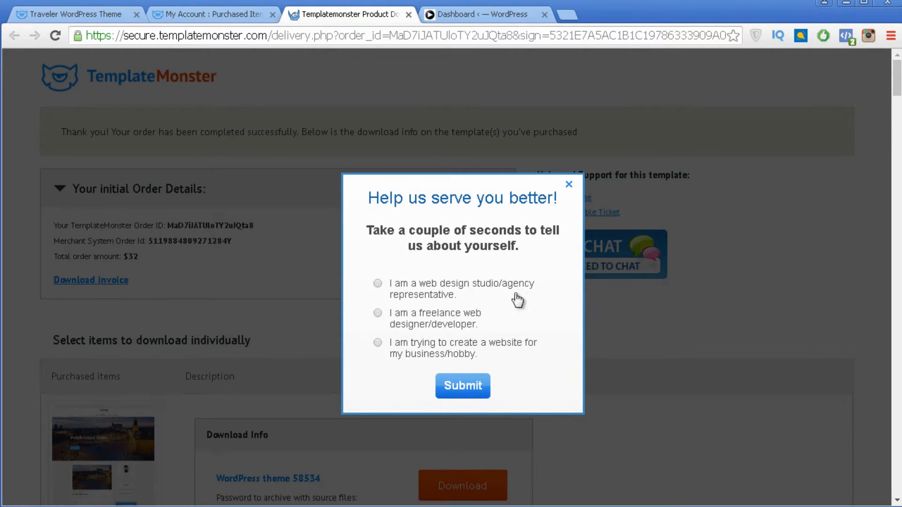
Step: Dismiss the customer survey and download the WordPress theme 58534 package
click(569, 184)
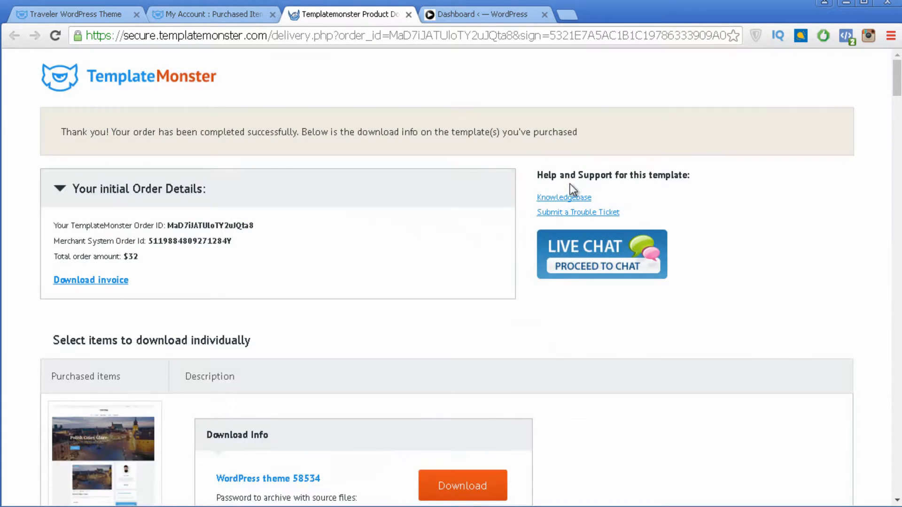
scroll(559, 190, down, 3)
scroll(531, 200, down, 2)
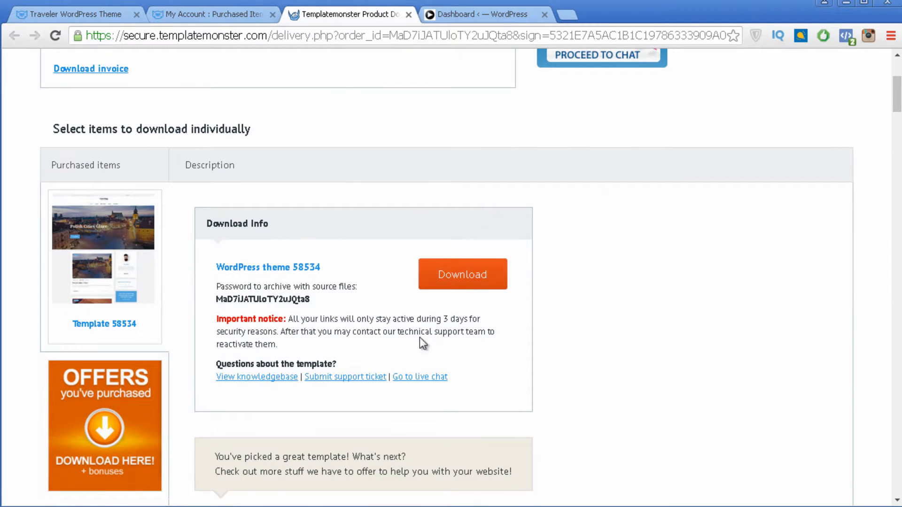
click(495, 281)
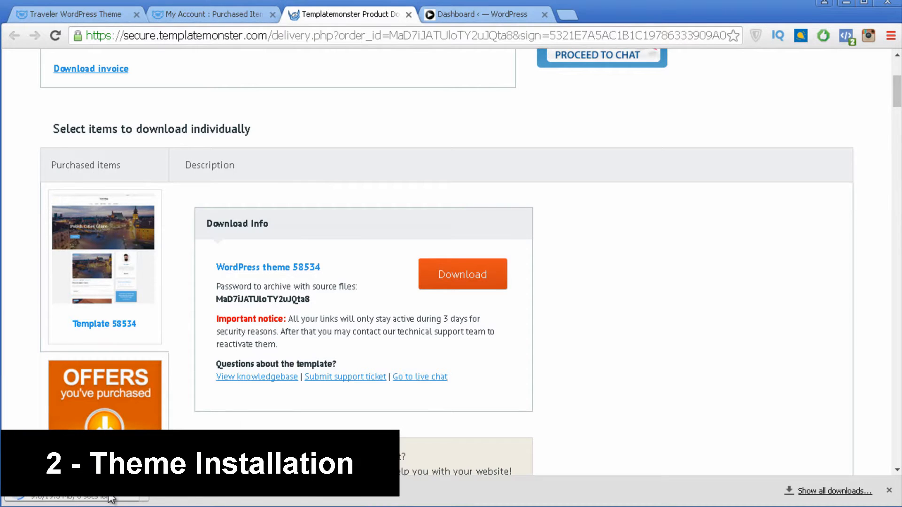
Step: Extract the template 58534 archive inside the desktop's Installation folder and locate travelop.zip in the extracted theme folder
click(847, 5)
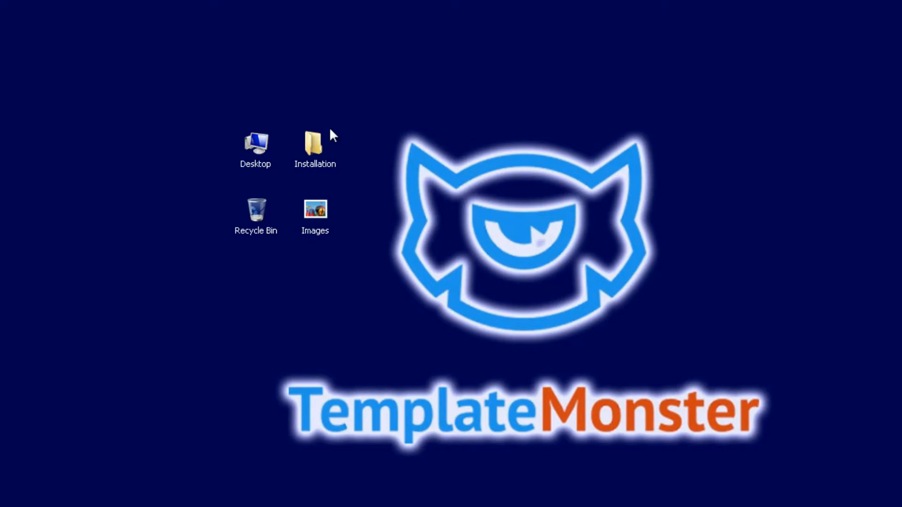
double_click(321, 141)
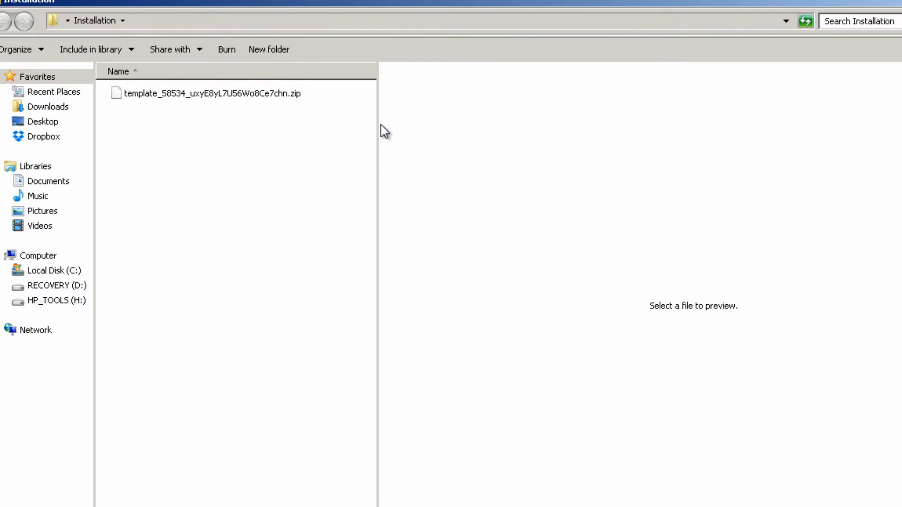
drag(376, 123, 736, 160)
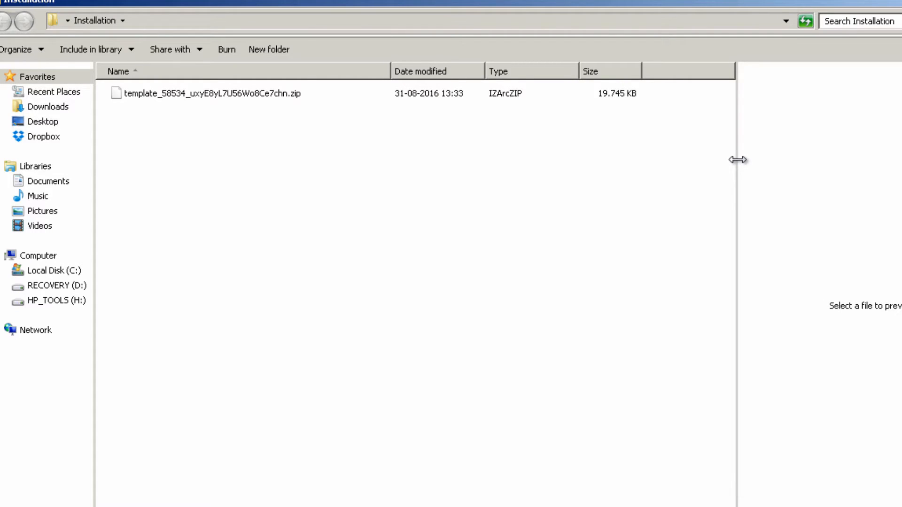
right_click(177, 93)
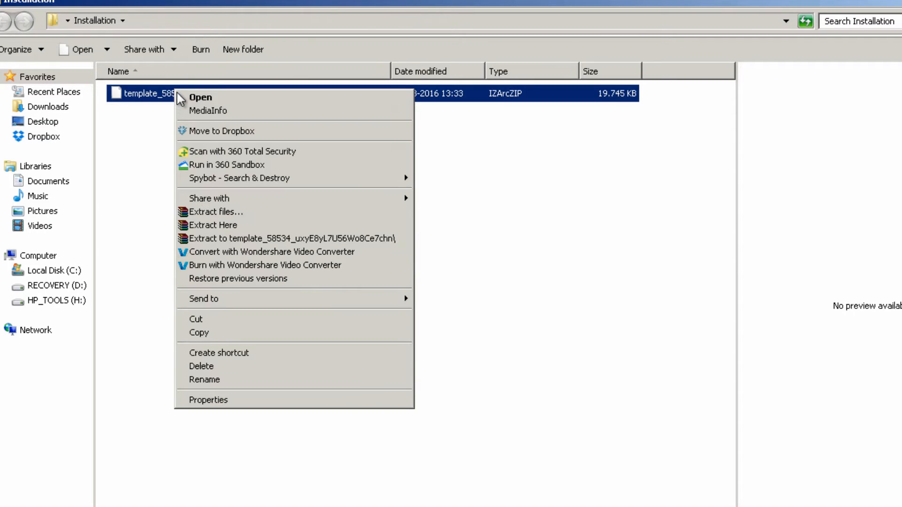
click(185, 226)
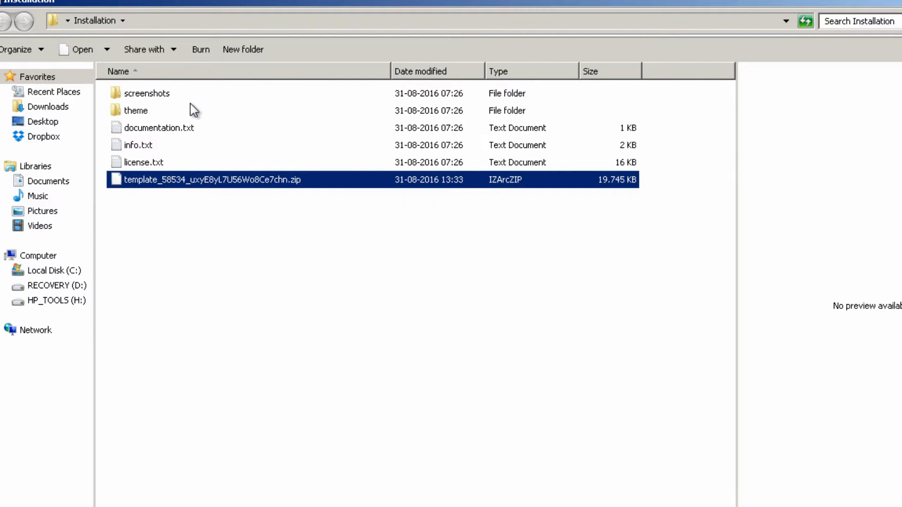
double_click(136, 112)
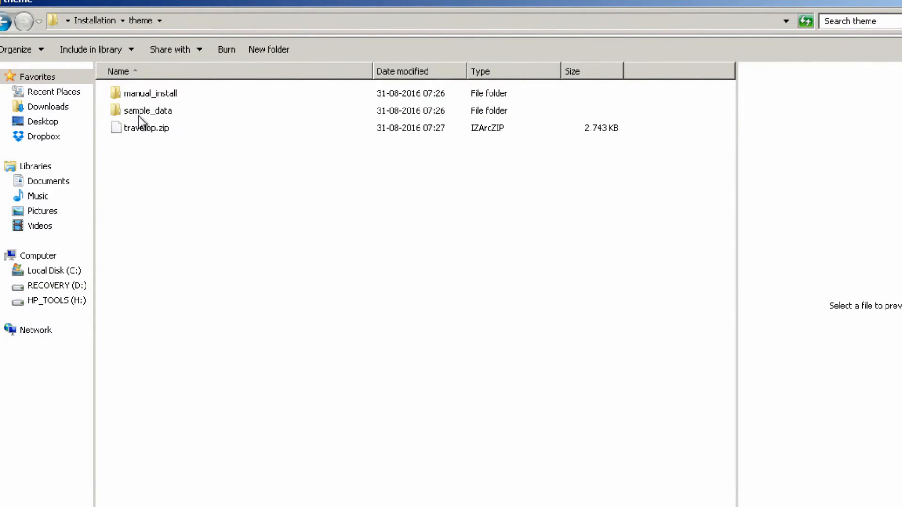
click(146, 130)
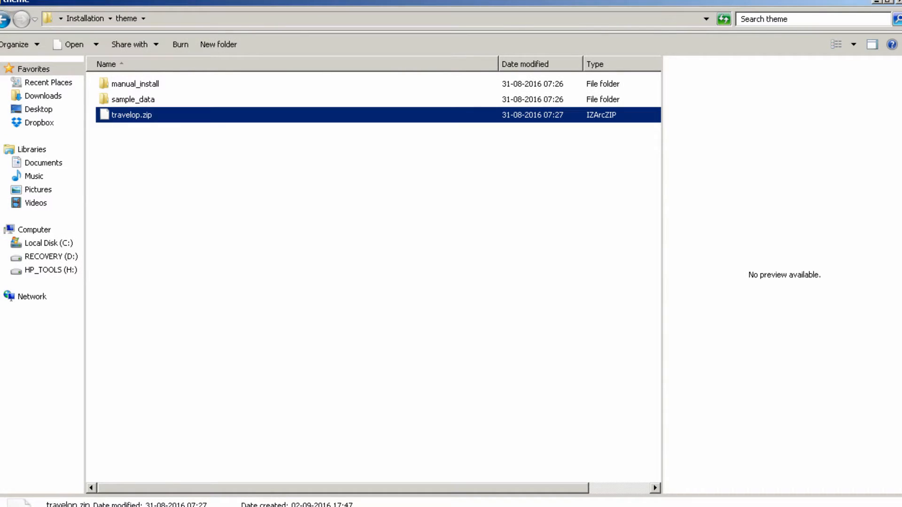
Step: Switch to the WordPress dashboard in Chrome and open the upload form for adding a new theme
click(820, 40)
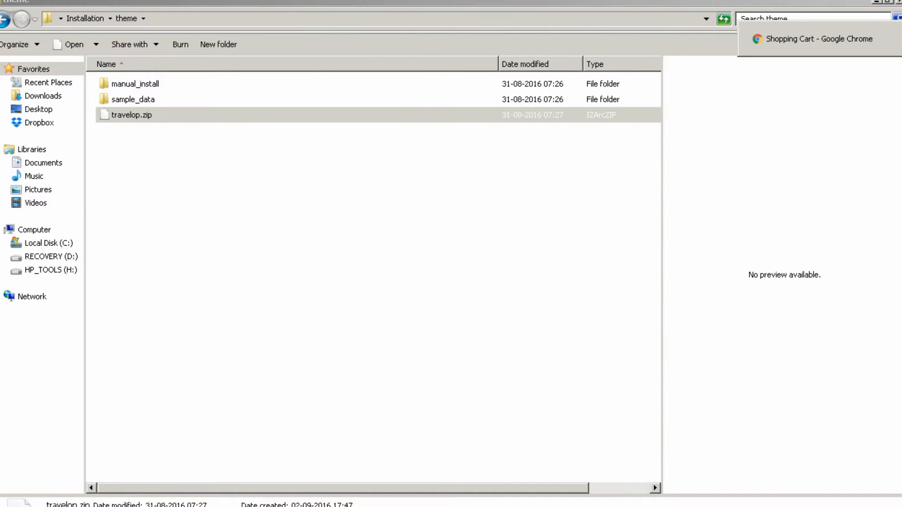
click(137, 14)
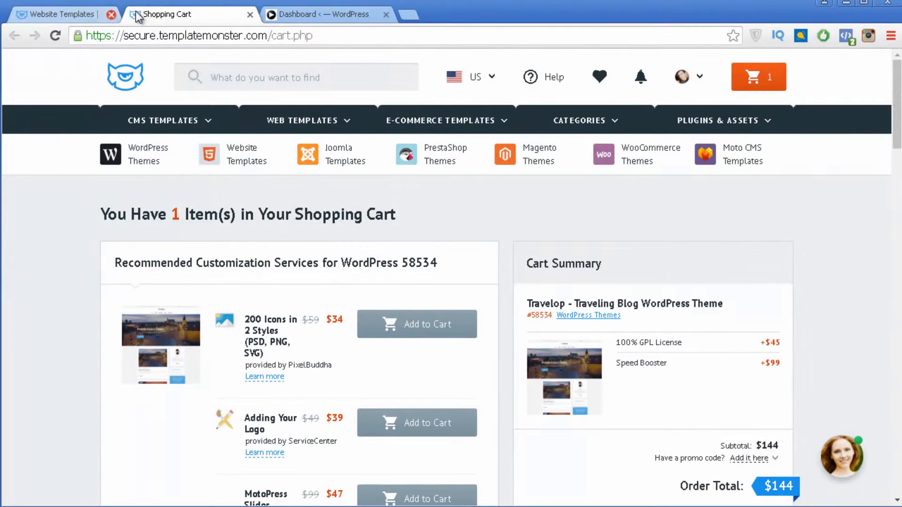
click(136, 15)
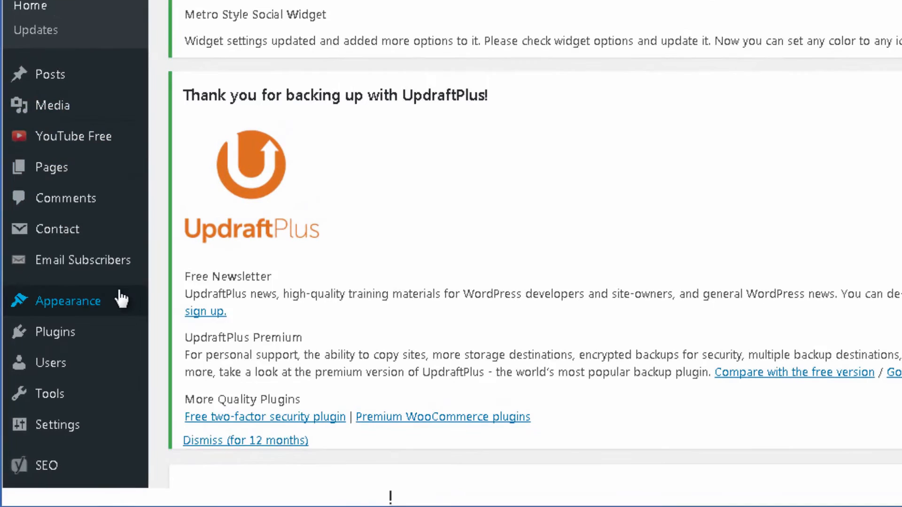
mouse_move(94, 346)
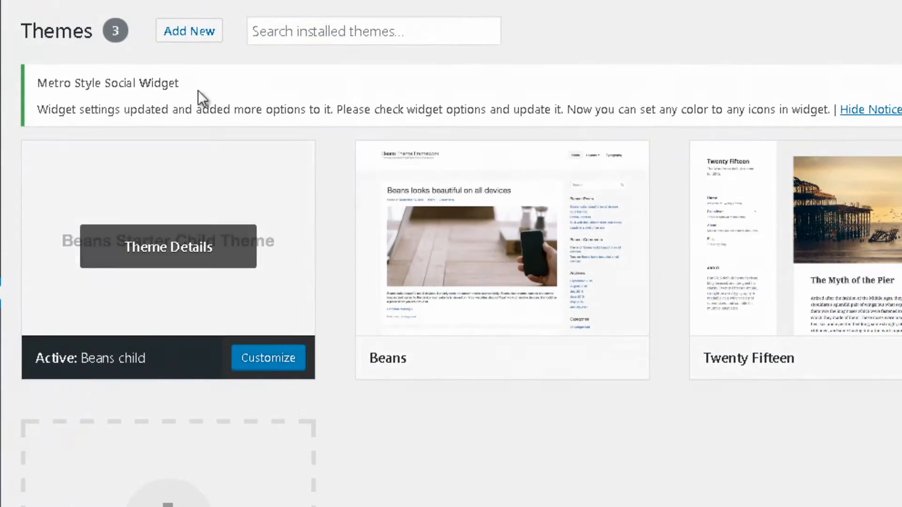
click(195, 37)
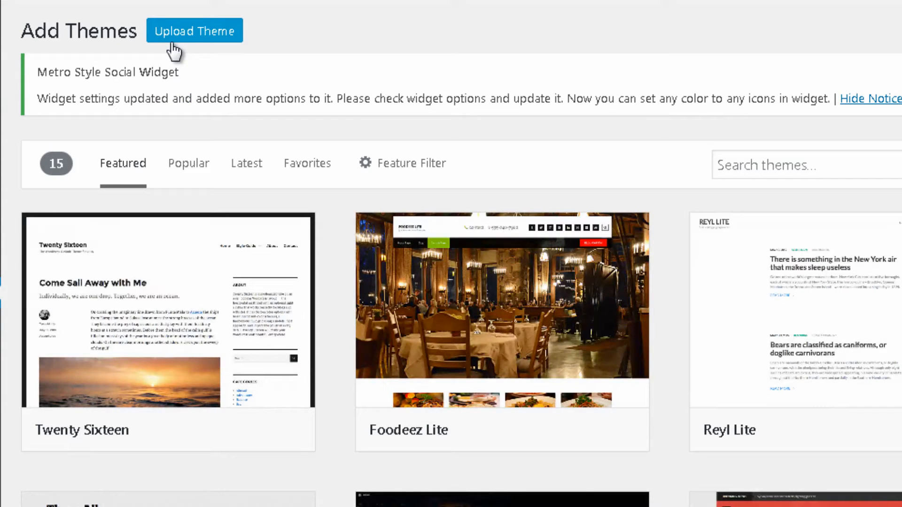
click(175, 47)
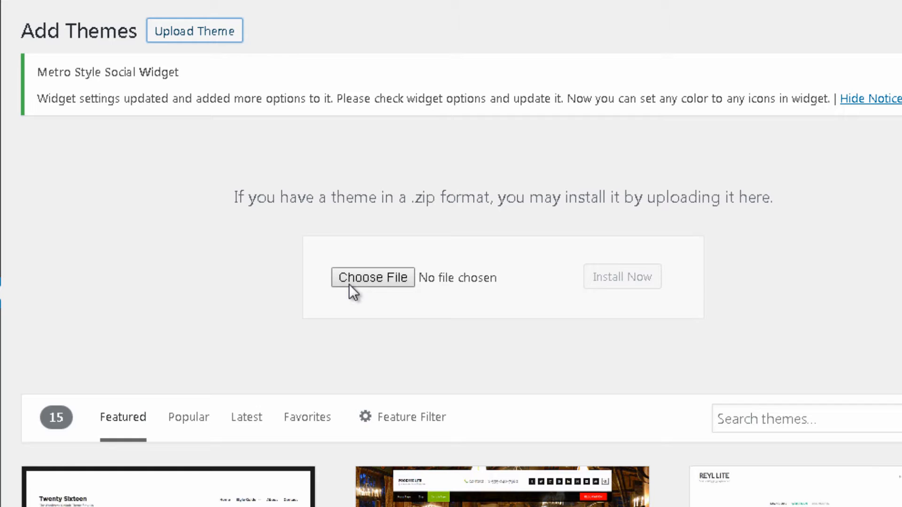
Step: Upload travelop.zip from the theme folder, install it and activate the Travelop theme
click(391, 277)
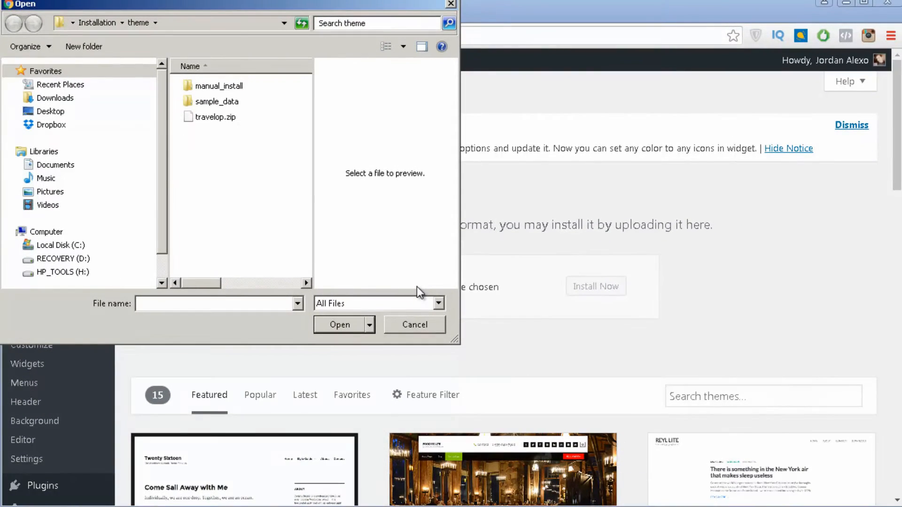
click(229, 118)
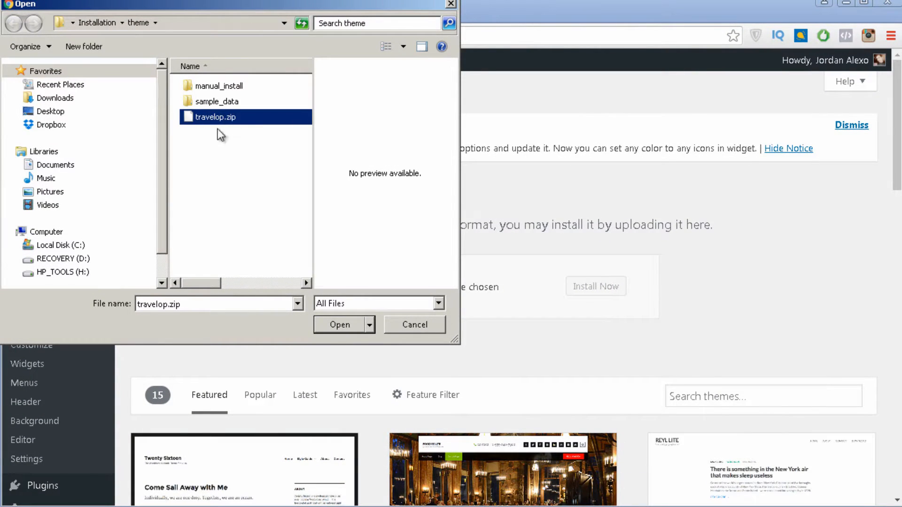
click(329, 323)
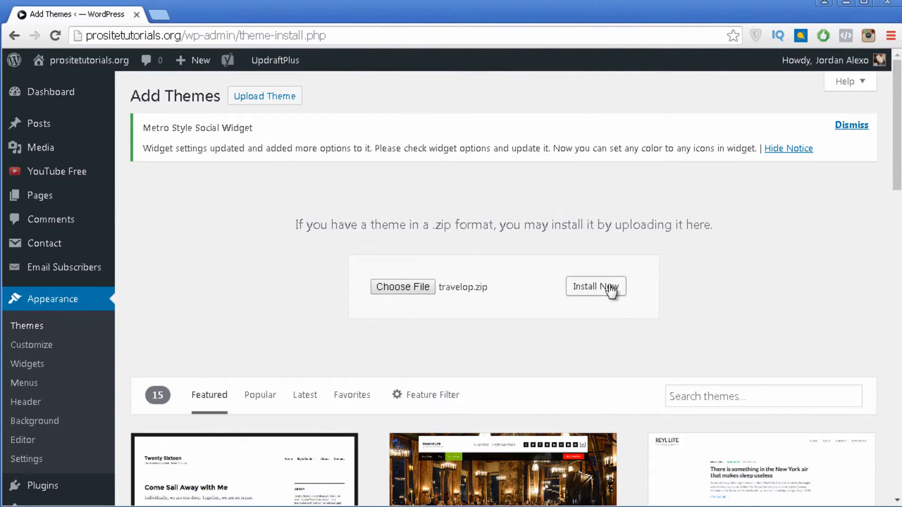
click(606, 292)
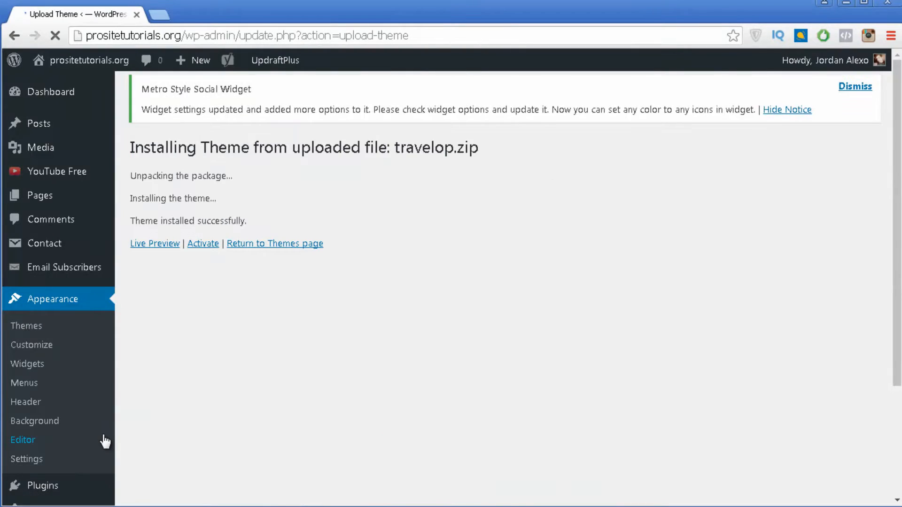
click(205, 246)
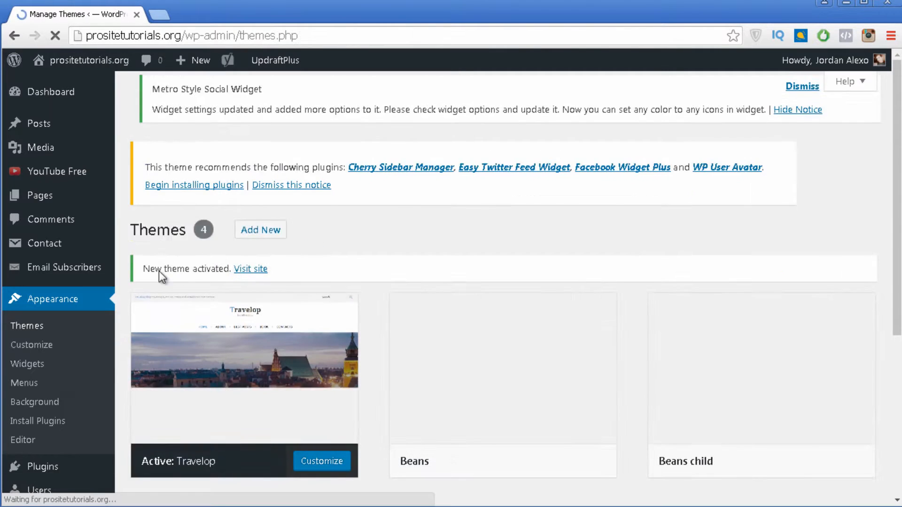
Step: Open the live site in a new tab and examine its header, posts and sidebar under the Travelop theme
scroll(220, 328, down, 3)
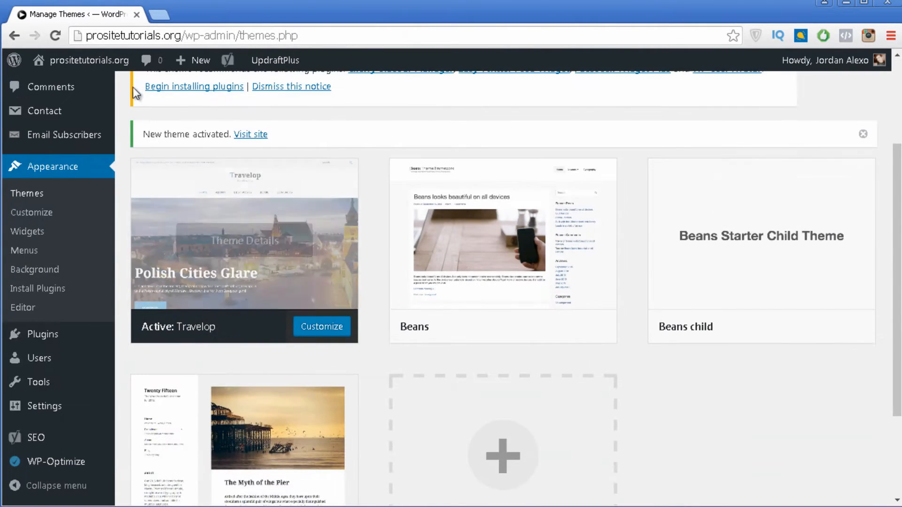
scroll(451, 282, up, 3)
right_click(78, 61)
click(101, 71)
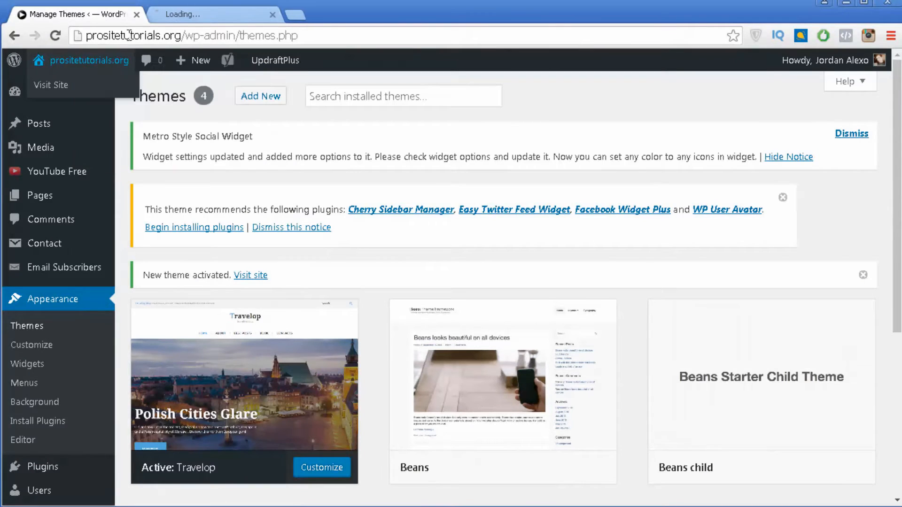
click(175, 14)
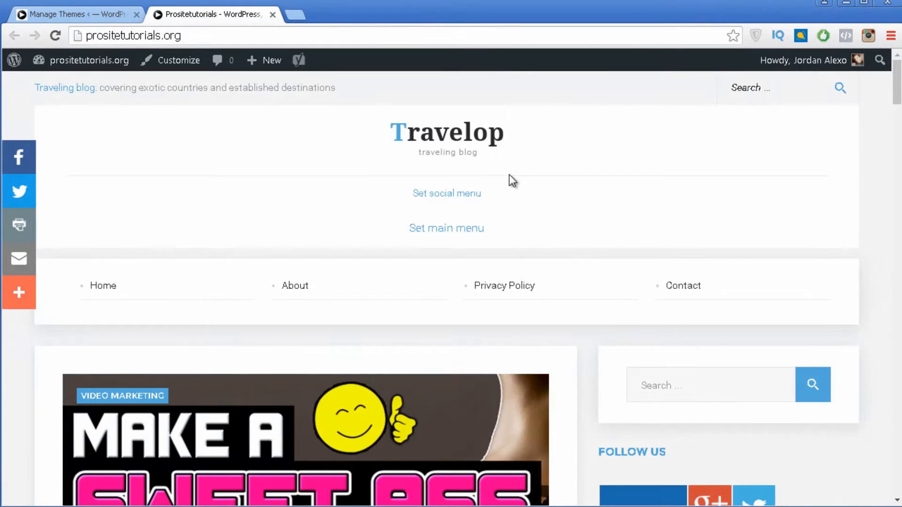
scroll(512, 181, down, 20)
scroll(511, 181, down, 20)
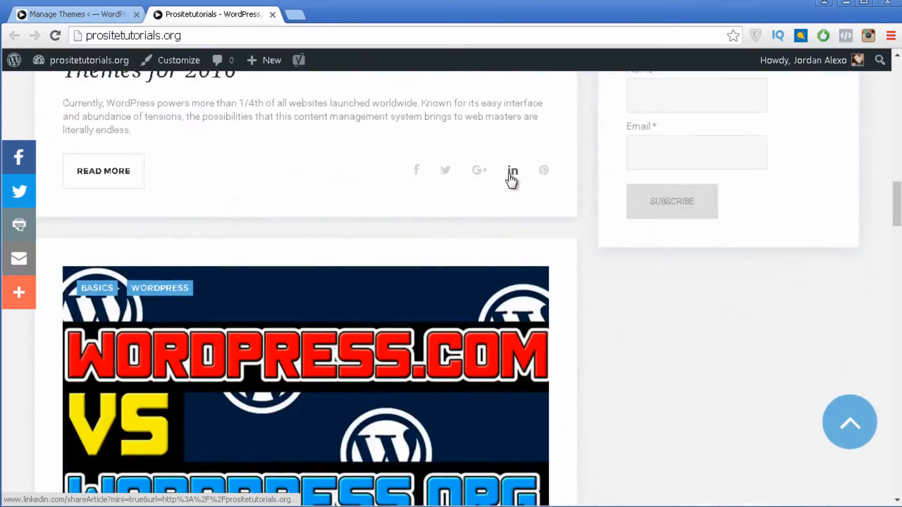
scroll(511, 181, up, 15)
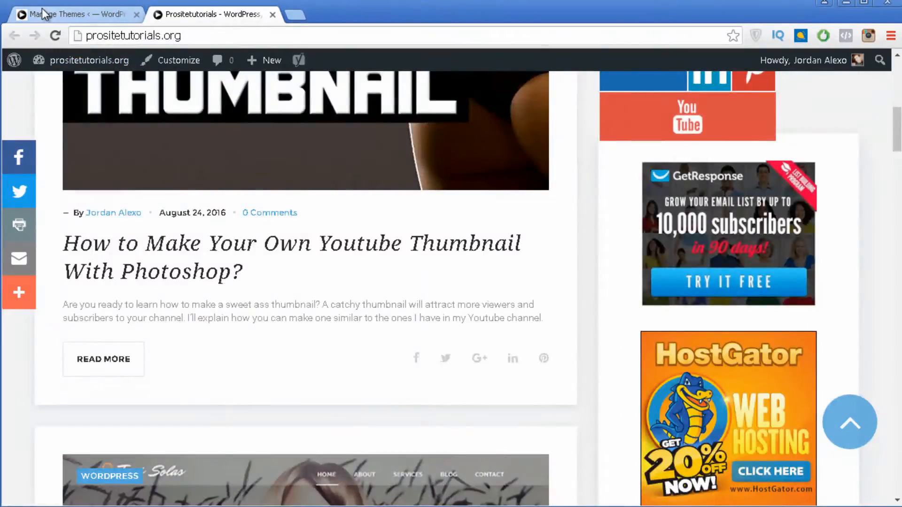
Step: Return to the WordPress admin and open the post "How to Make Your Own Youtube Thumbnail With Photoshop?" for editing
click(42, 10)
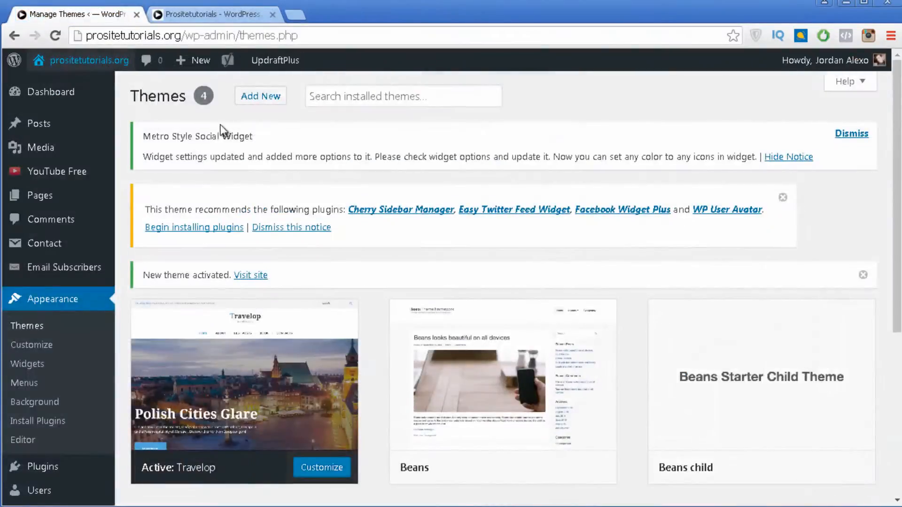
mouse_move(37, 124)
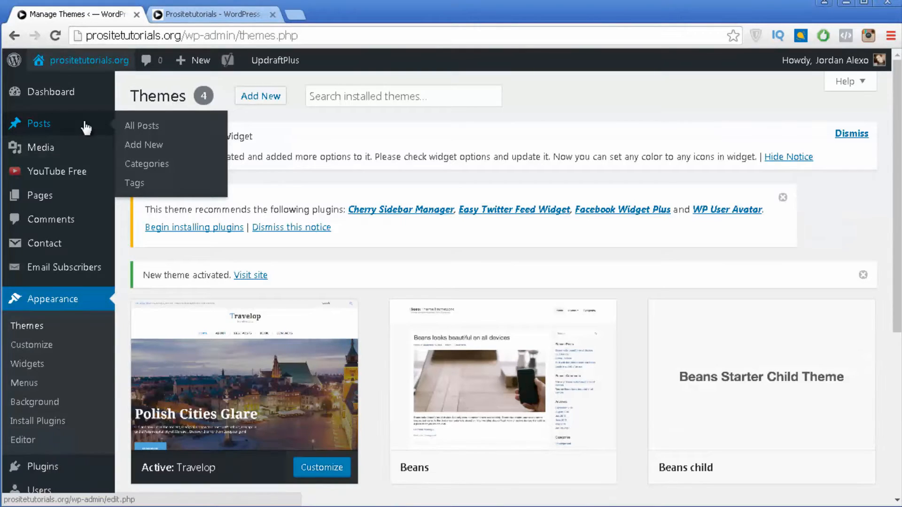
click(131, 127)
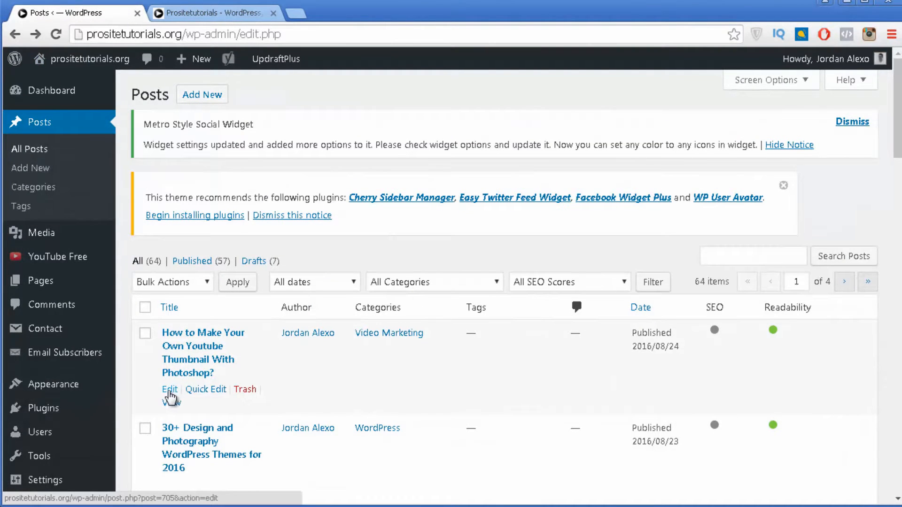
click(170, 392)
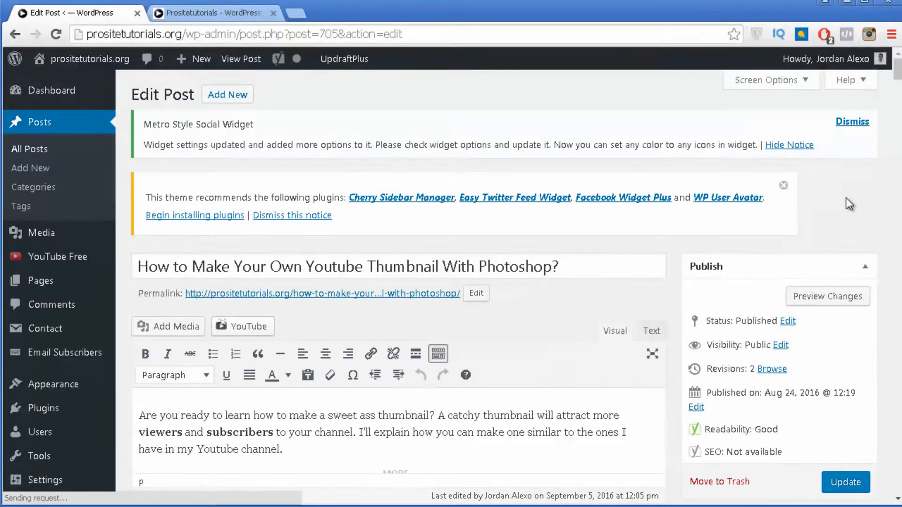
Step: Set the post's layout option to Sidebar on left side and update the post
scroll(846, 198, down, 1)
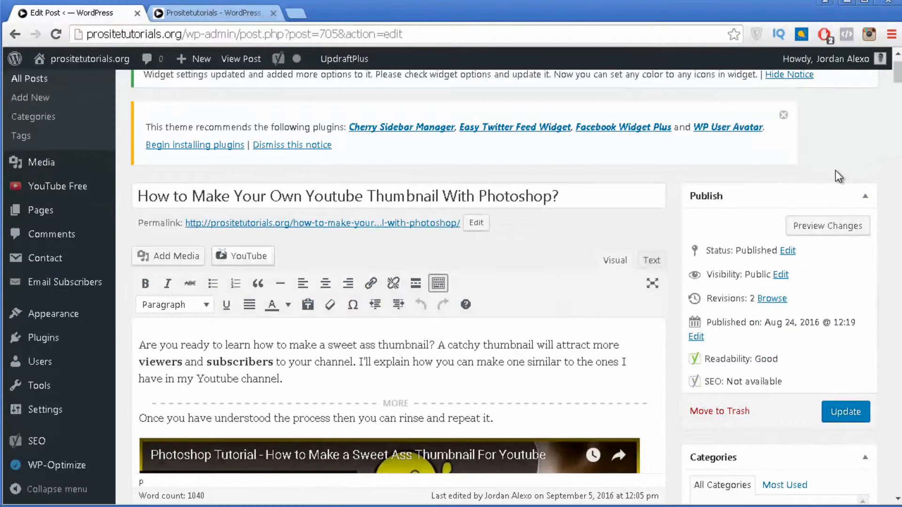
scroll(835, 159, down, 1)
scroll(714, 263, down, 1)
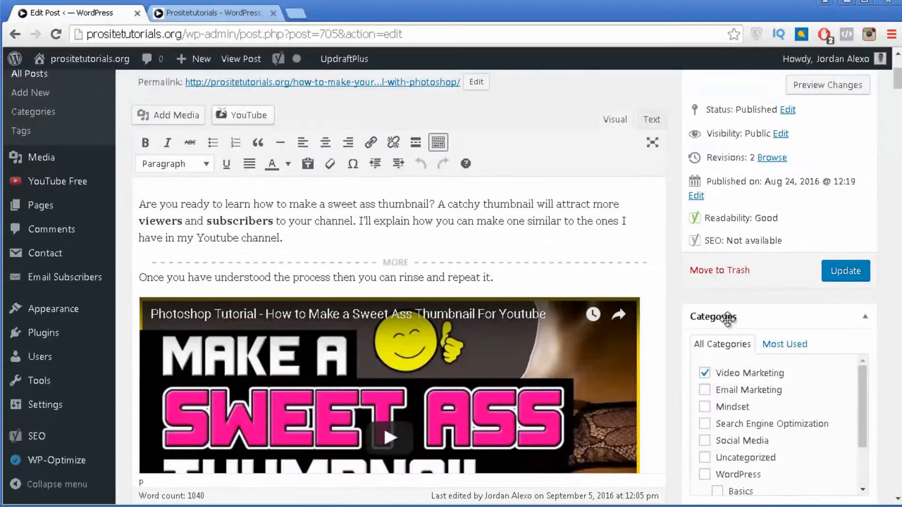
scroll(727, 319, down, 3)
drag(897, 89, 897, 458)
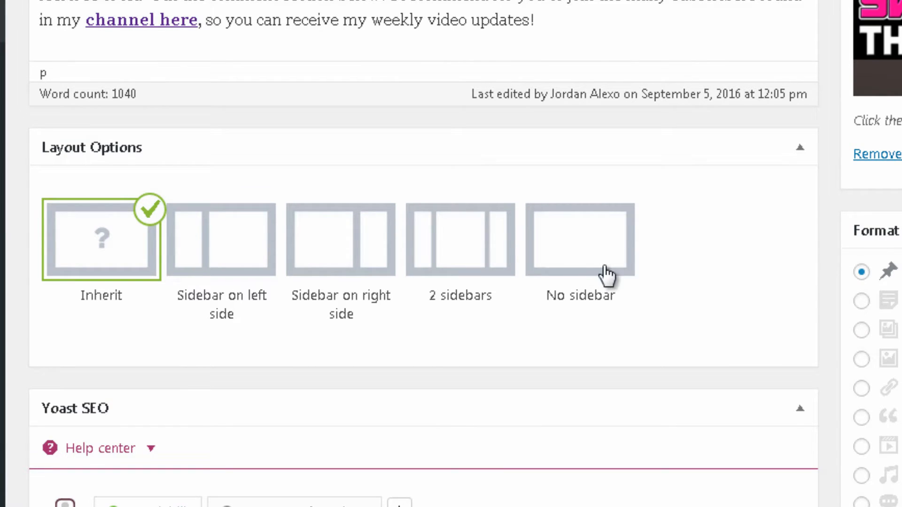
click(248, 270)
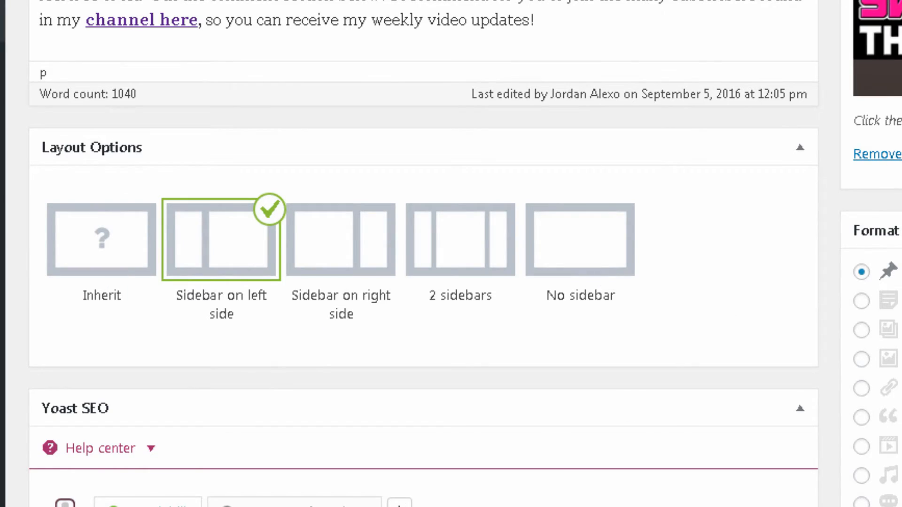
scroll(423, 253, up, 15)
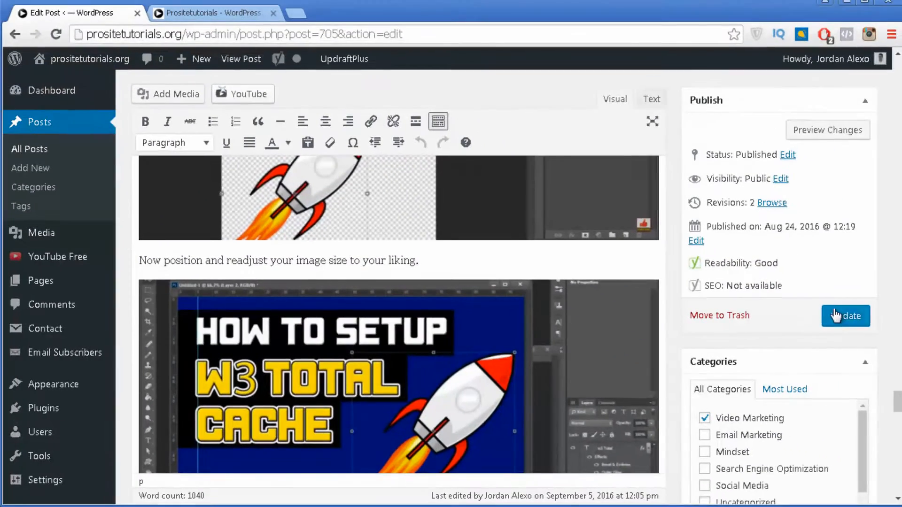
click(835, 316)
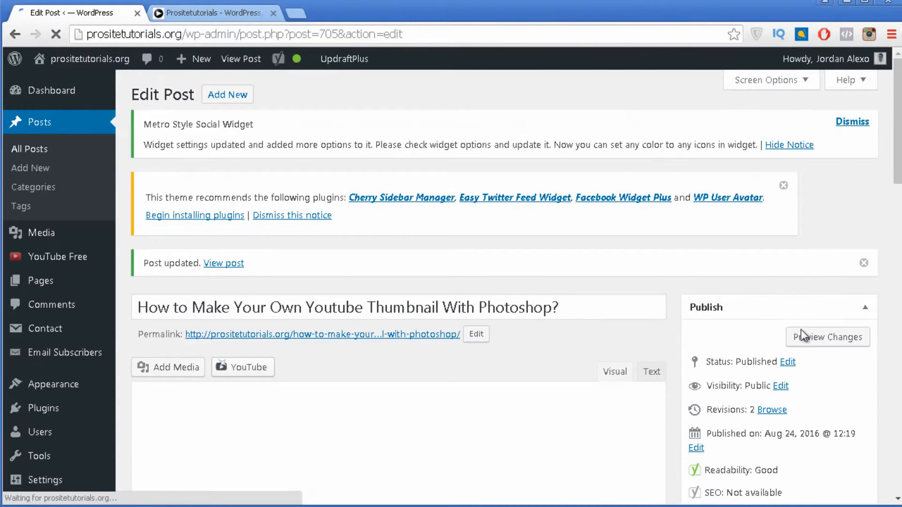
Step: Preview the updated post in a new tab and examine how its sidebar, featured image and content are laid out
right_click(801, 334)
click(793, 345)
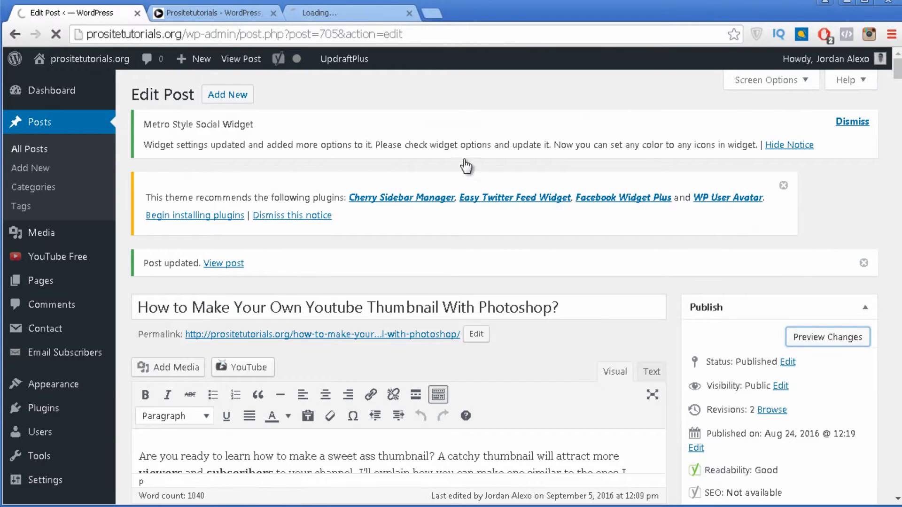
click(385, 12)
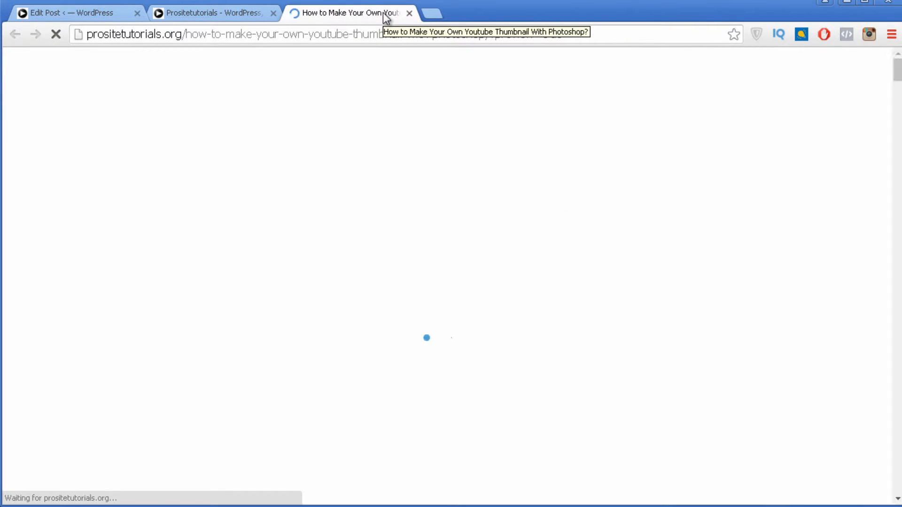
scroll(463, 188, down, 6)
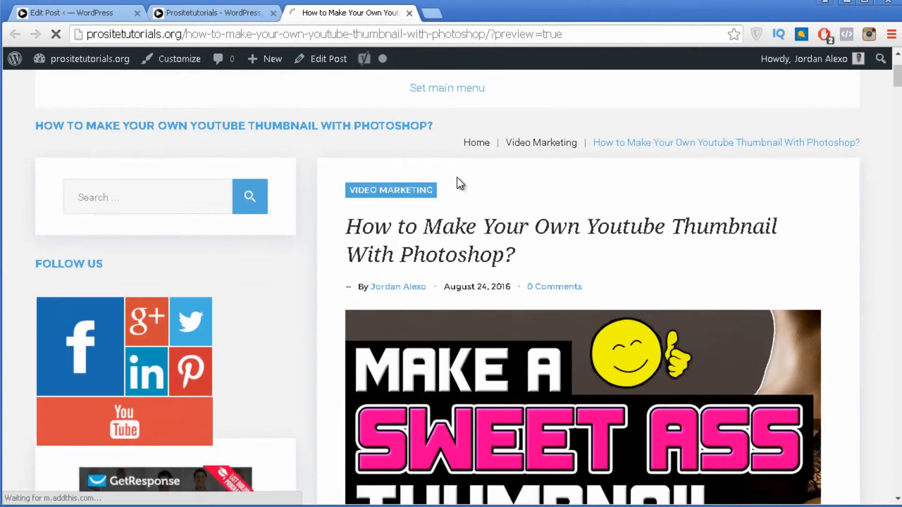
scroll(450, 158, up, 2)
scroll(450, 158, down, 9)
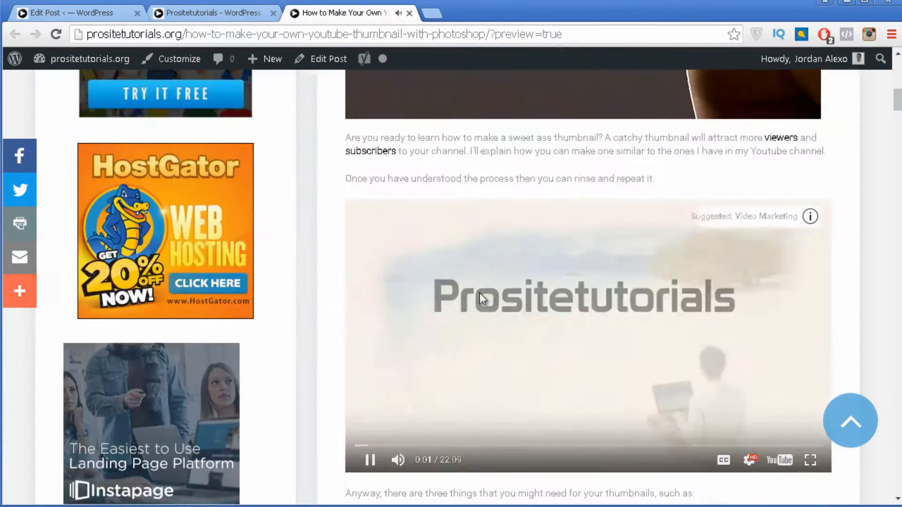
scroll(492, 284, up, 6)
scroll(136, 136, up, 2)
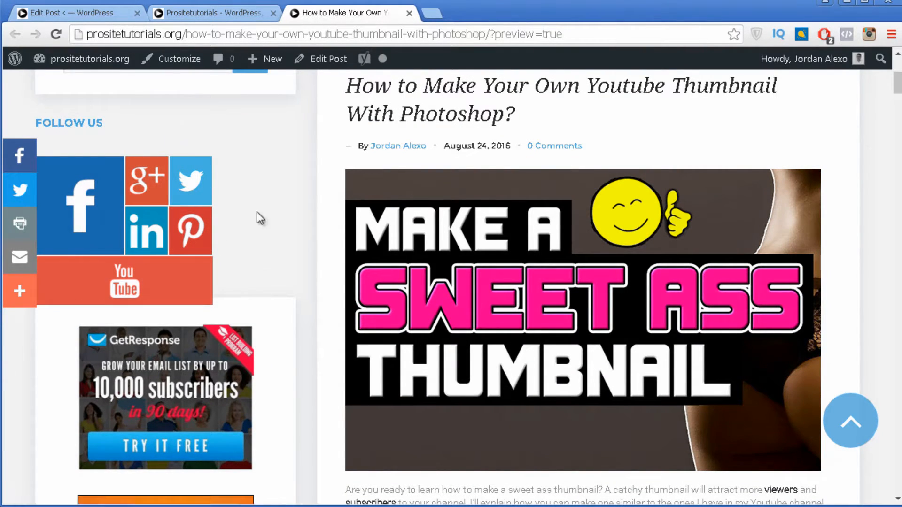
scroll(205, 192, up, 2)
scroll(422, 239, up, 2)
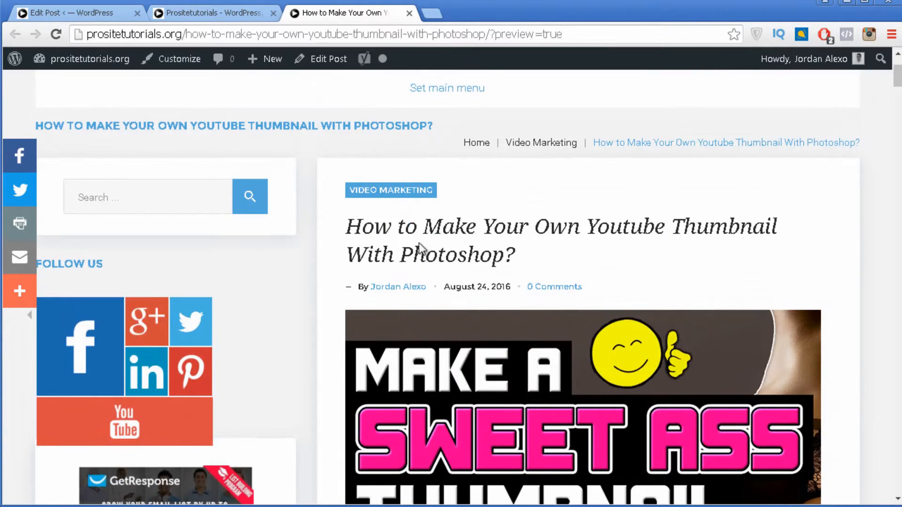
scroll(419, 244, up, 4)
scroll(289, 213, down, 8)
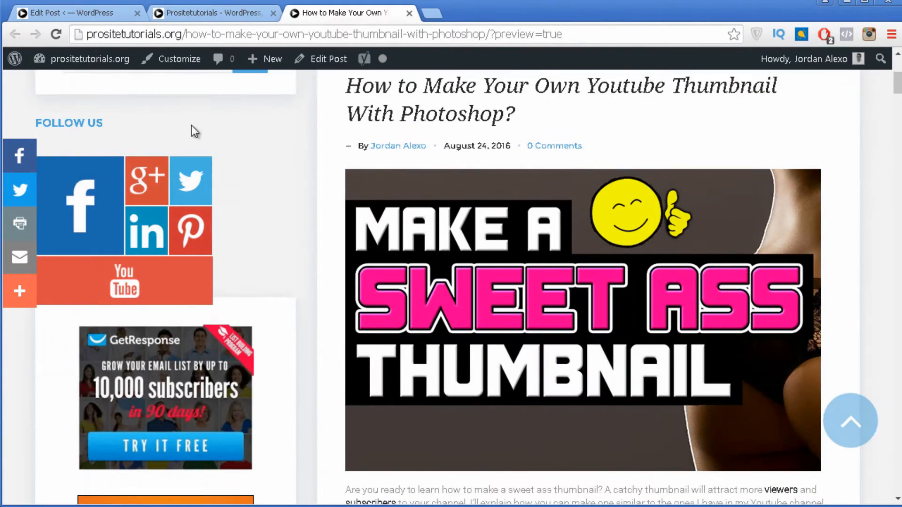
scroll(169, 113, down, 2)
scroll(159, 107, down, 2)
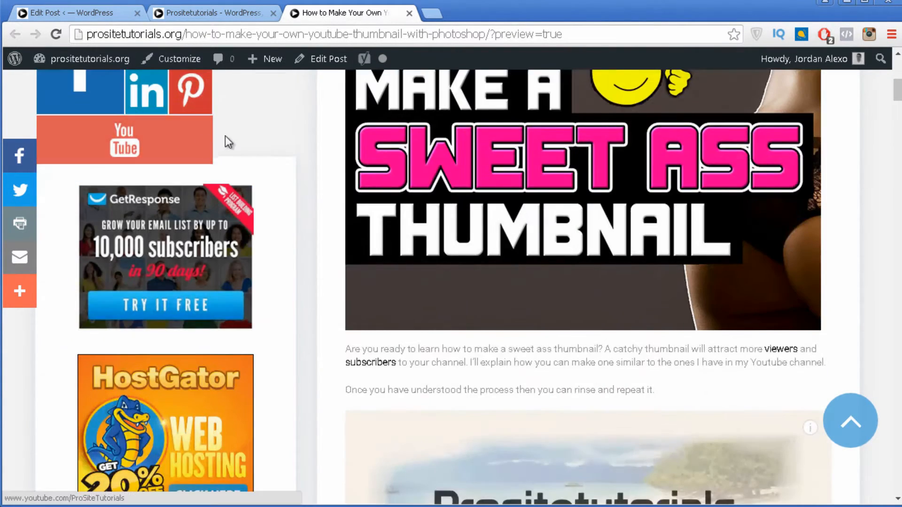
scroll(226, 139, down, 4)
scroll(239, 142, down, 8)
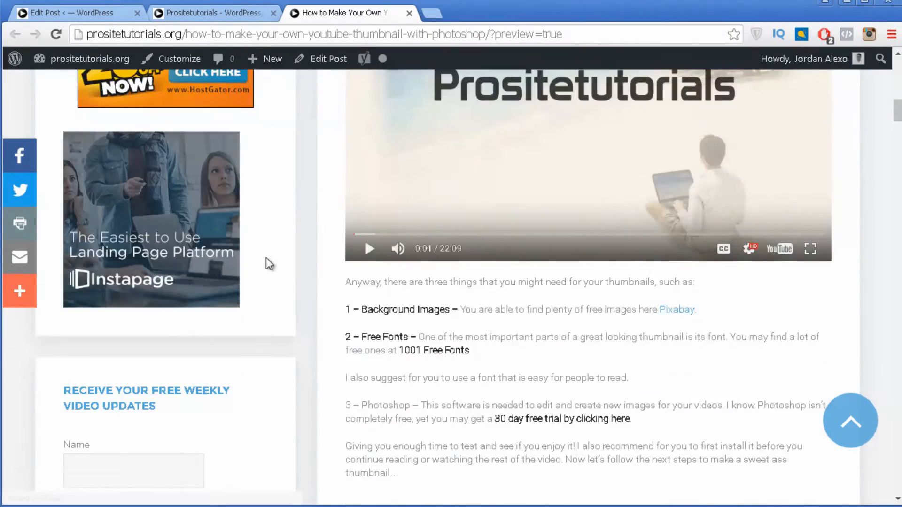
scroll(248, 199, down, 9)
scroll(523, 356, down, 5)
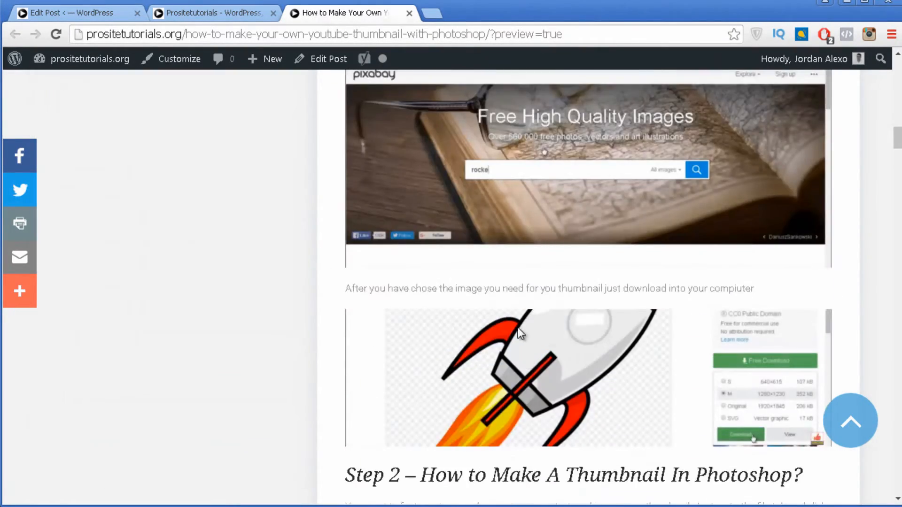
scroll(507, 315, down, 8)
scroll(490, 299, up, 10)
scroll(487, 299, up, 20)
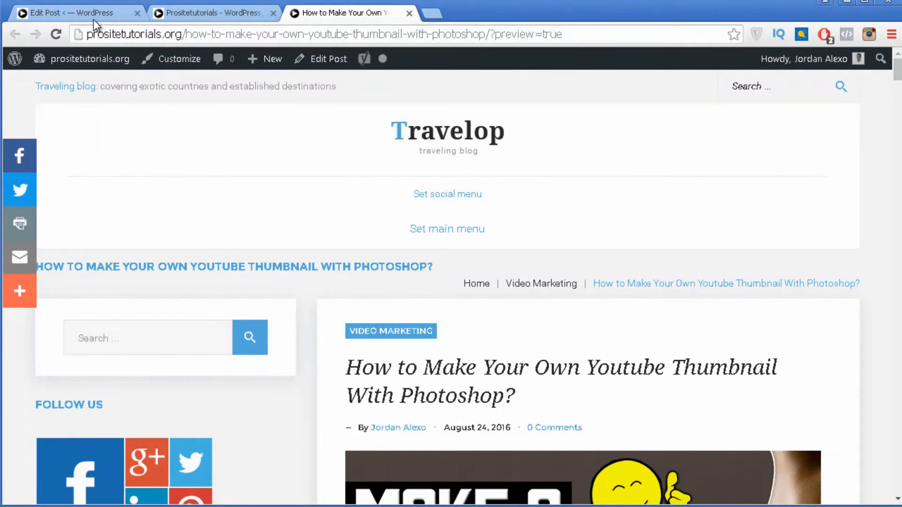
Step: Compare the Featured Image setting in the post editor with how that image appears on the site's home page
click(94, 14)
scroll(678, 229, down, 1)
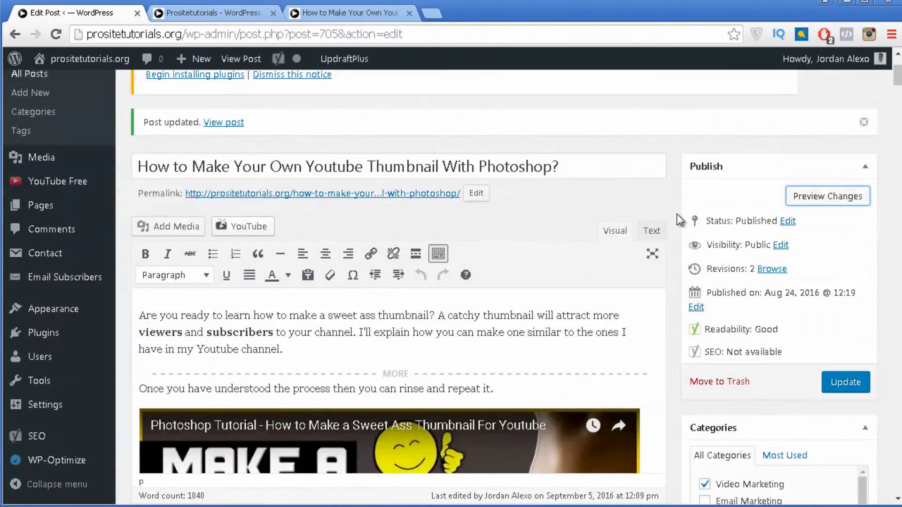
scroll(756, 316, down, 12)
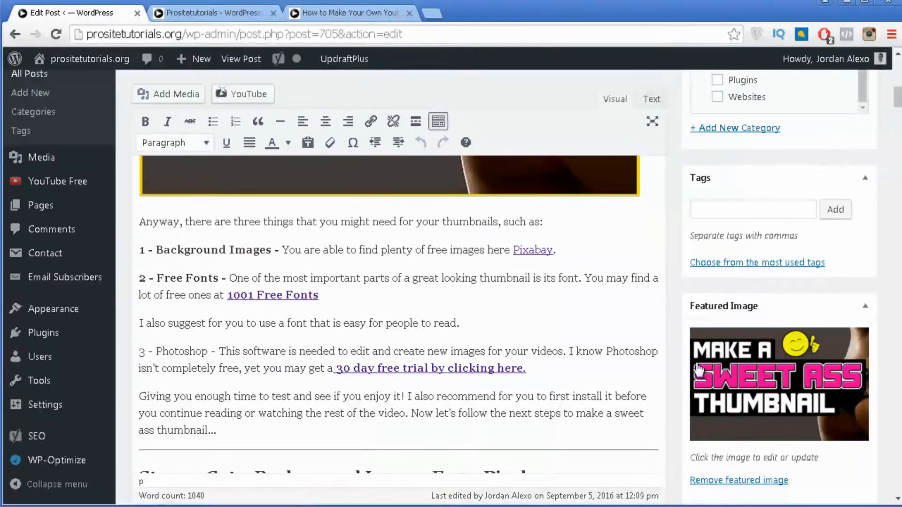
click(221, 18)
scroll(425, 125, up, 3)
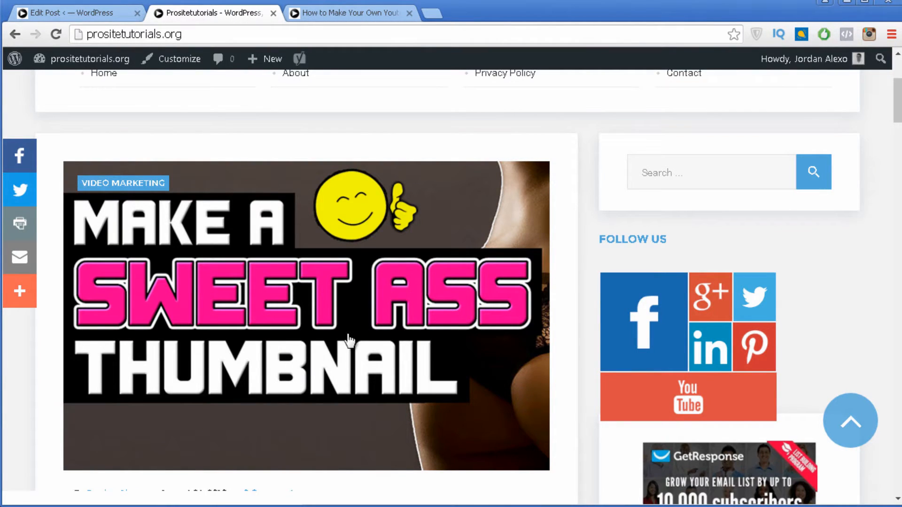
click(79, 18)
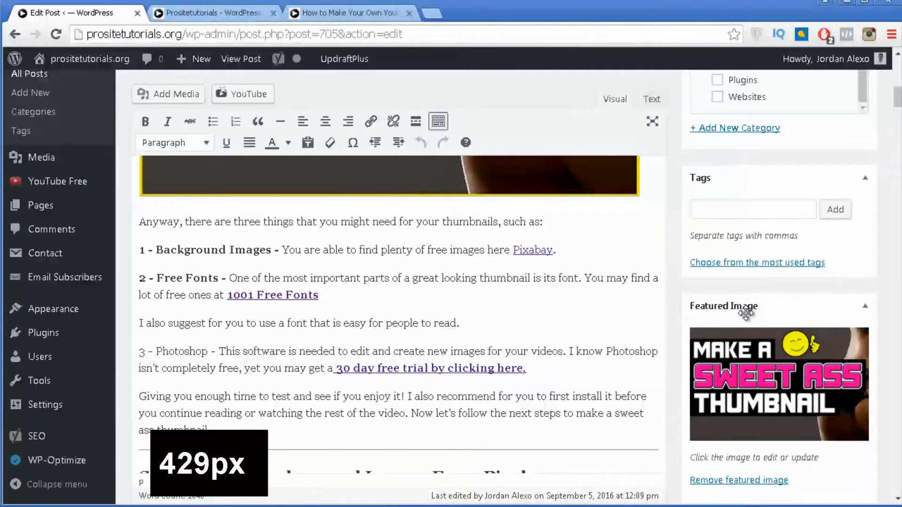
Step: Install the recommended plugins Cherry Sidebar Manager, Easy Twitter Feed Widget and WP User Avatar together, leaving out Facebook Widget Plus
scroll(746, 312, up, 10)
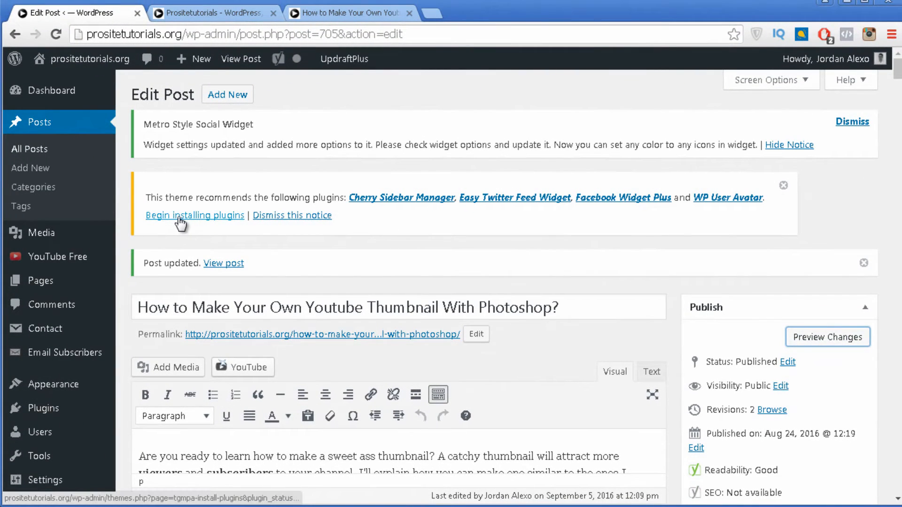
click(225, 217)
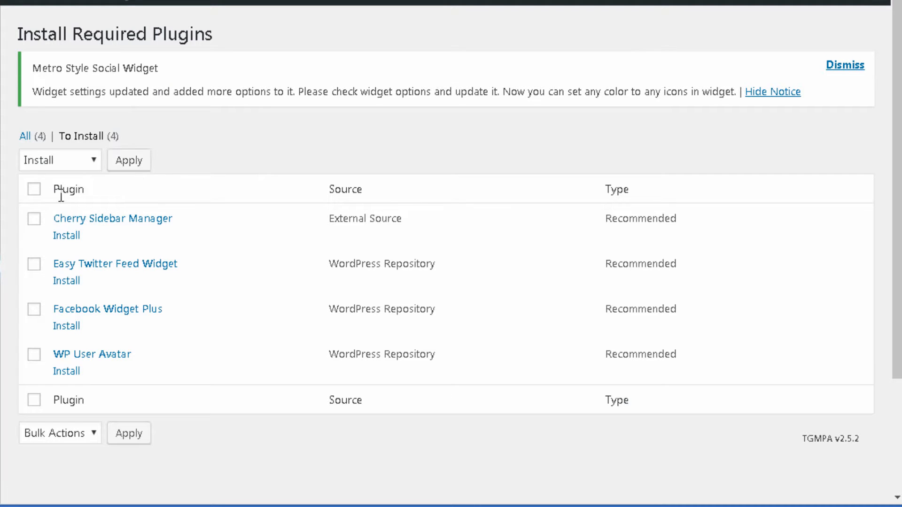
click(33, 190)
click(35, 310)
click(50, 162)
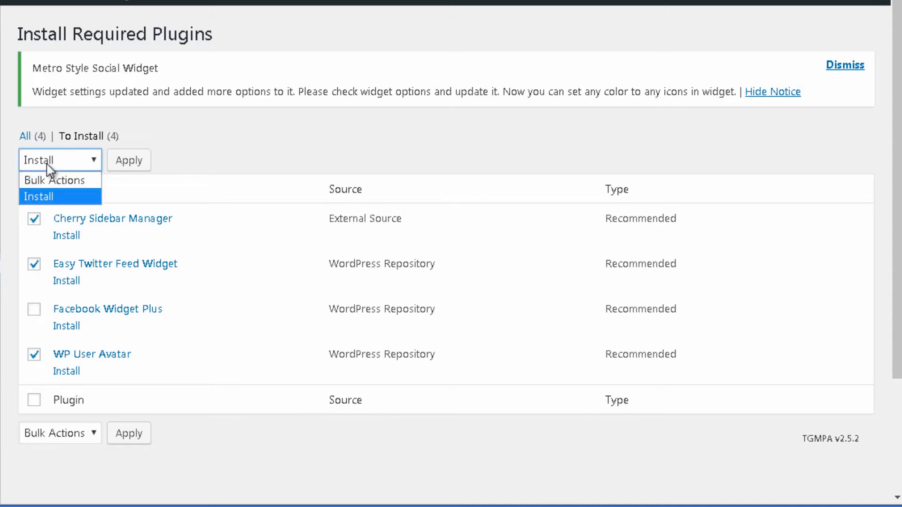
click(51, 197)
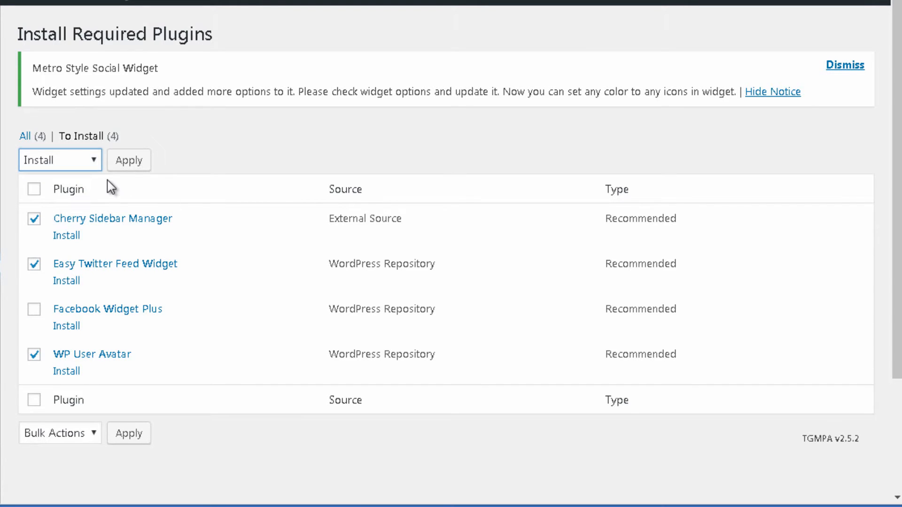
click(135, 162)
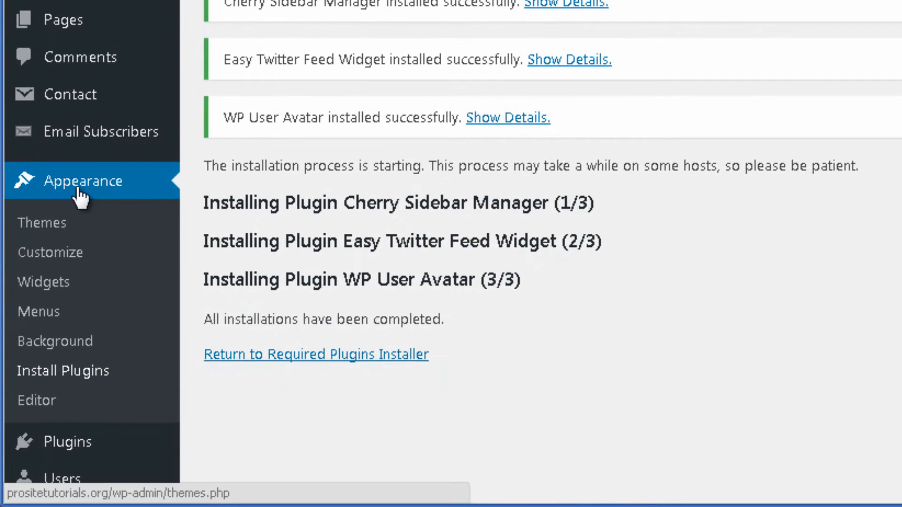
Step: Open the theme customizer in a new browser tab and switch to it
right_click(51, 260)
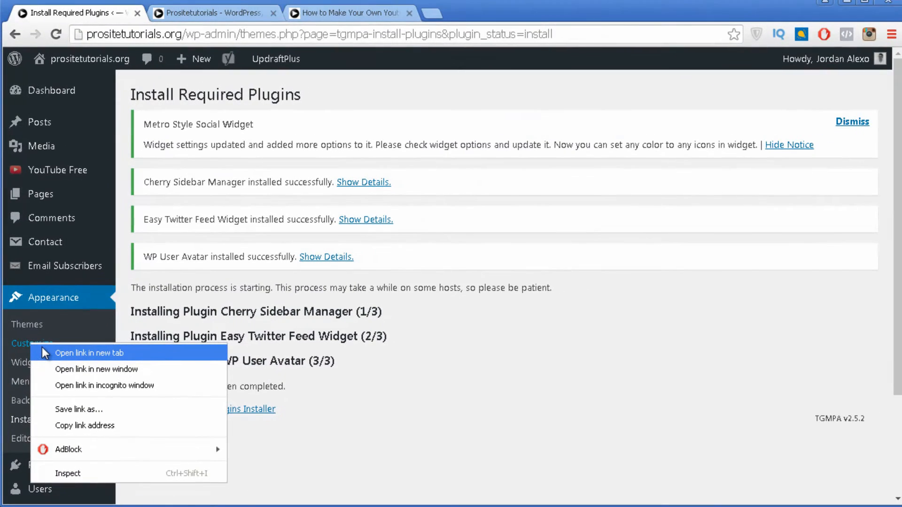
click(46, 353)
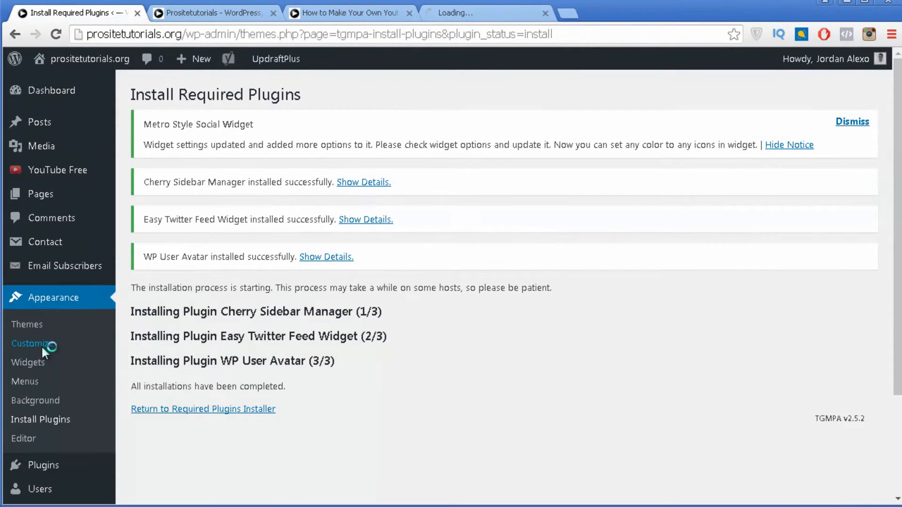
click(467, 10)
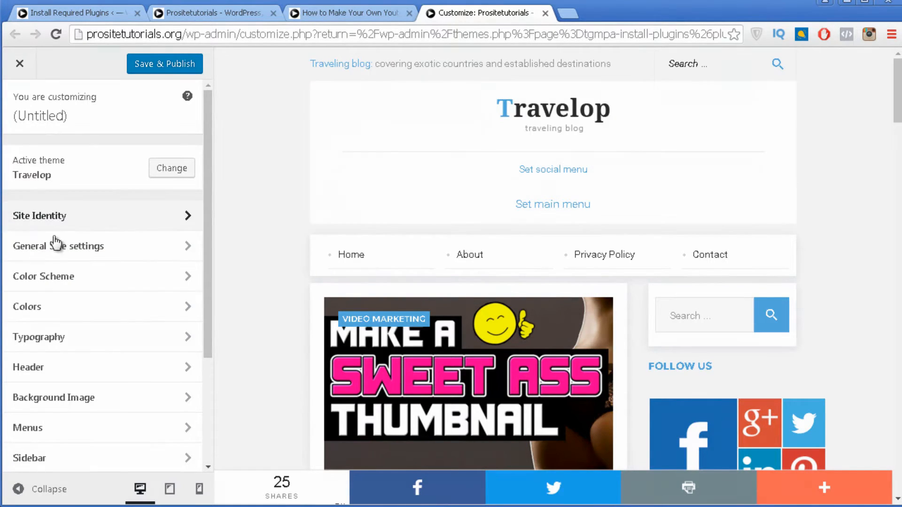
Step: Look over the Site Title, Tagline and other Site Identity settings, and return to the main customizer list
click(65, 225)
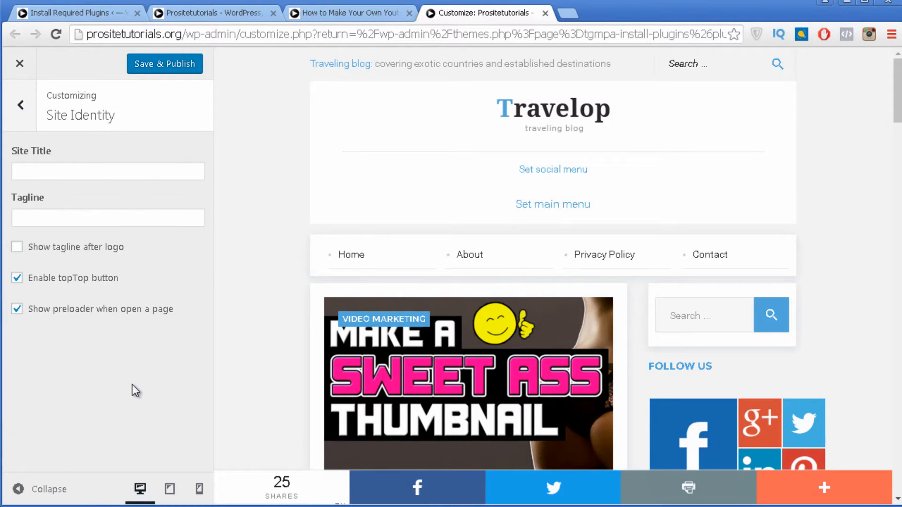
click(39, 173)
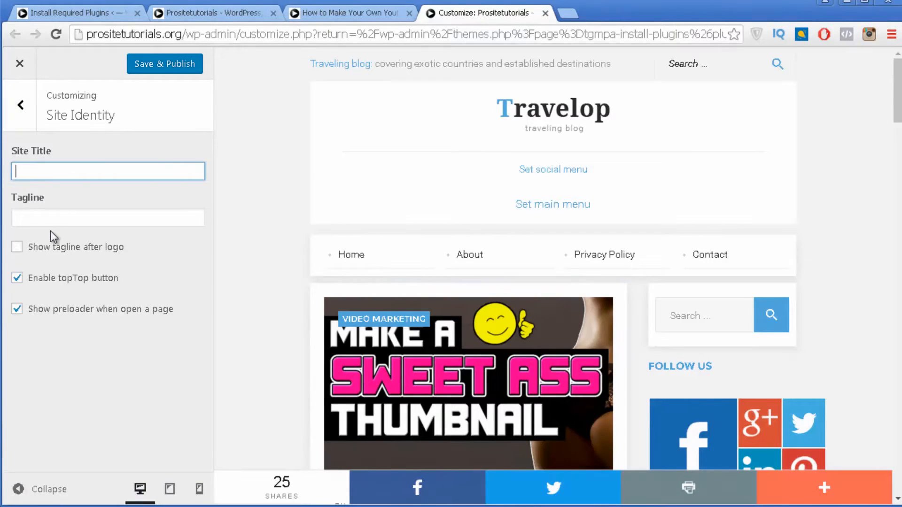
click(80, 217)
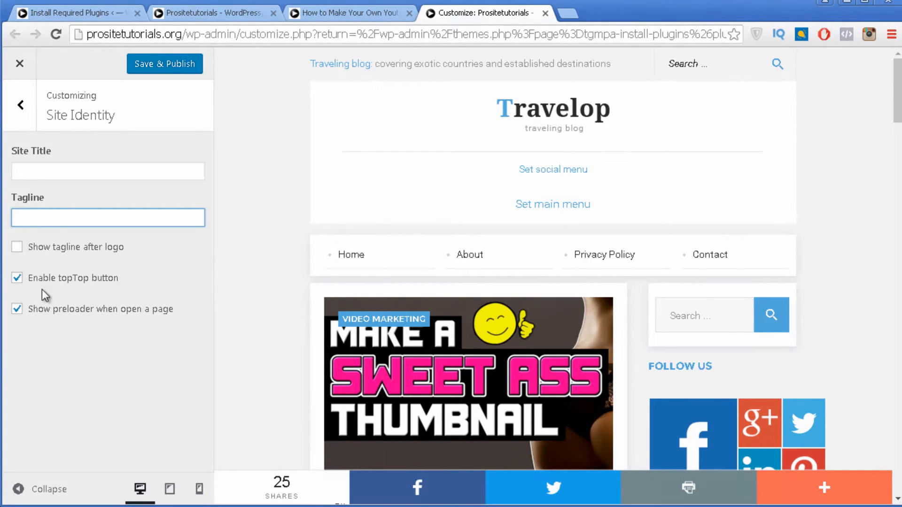
click(21, 104)
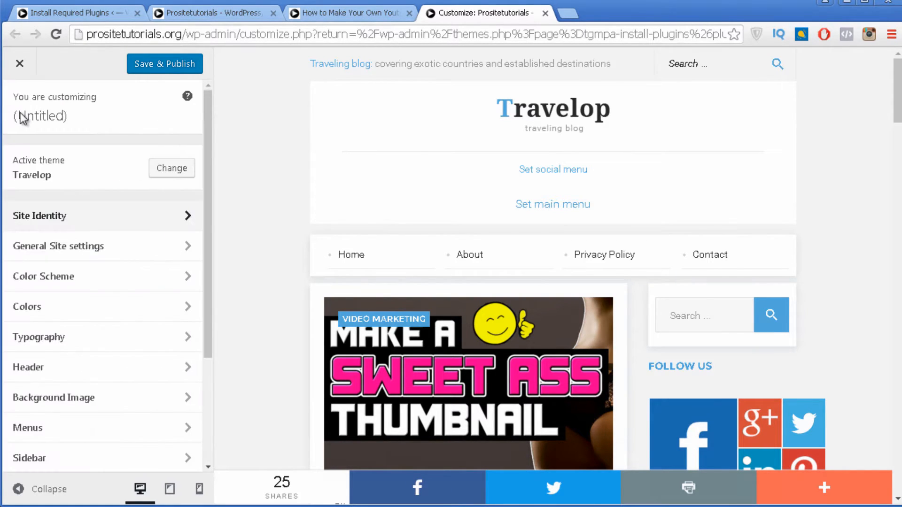
Step: Open the Logo & Favicon section of the General Site settings and remove the current Travelop logo image
click(64, 252)
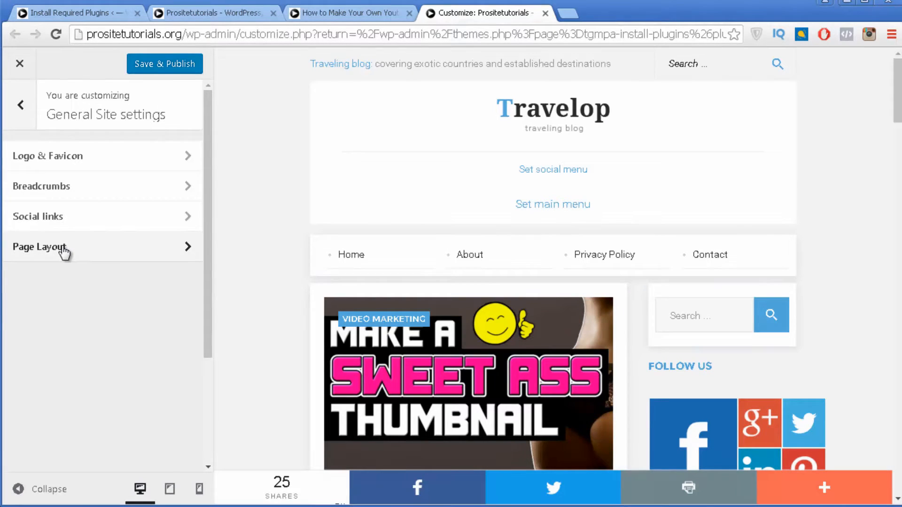
click(79, 166)
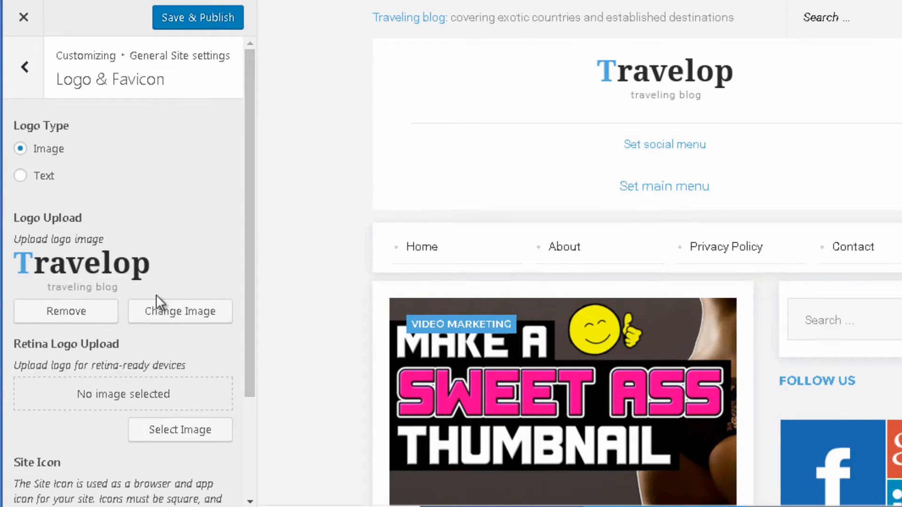
click(94, 317)
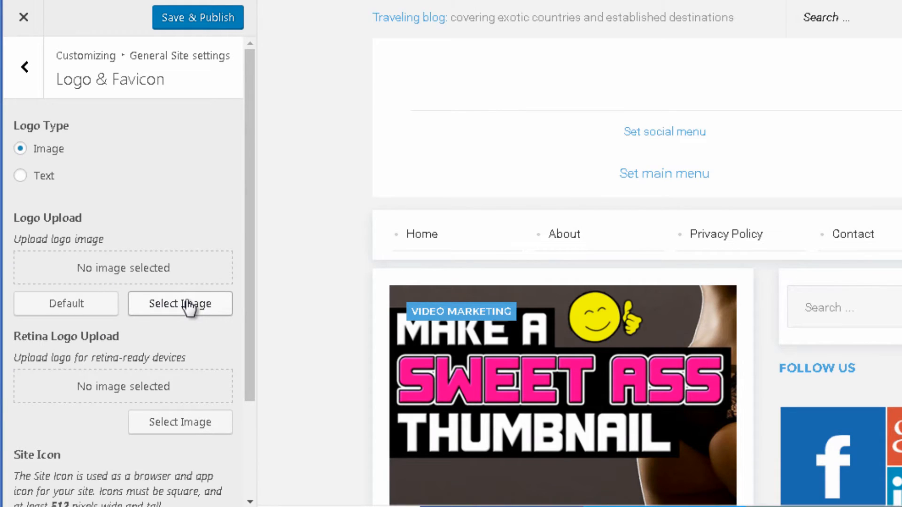
Step: Upload Prositetutorials-logo-400px.png from the Images folder on the Desktop for the Logo Upload setting
click(190, 308)
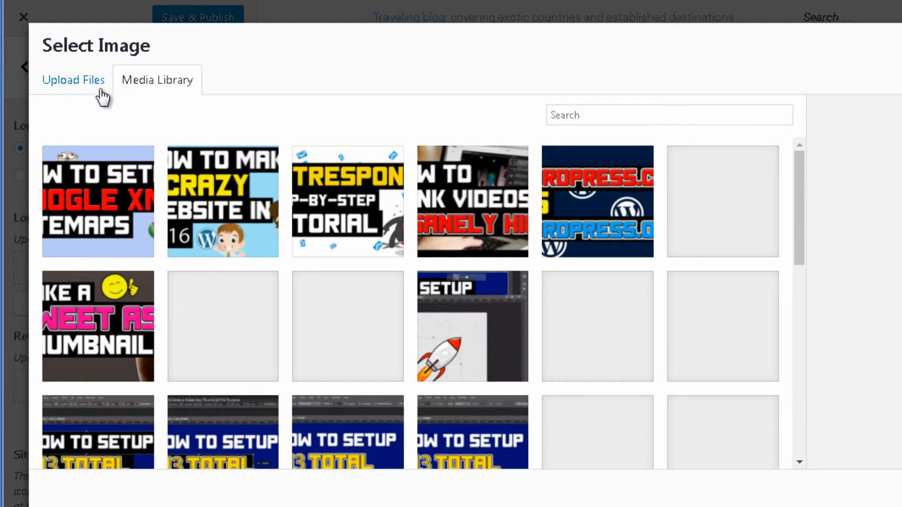
click(86, 82)
click(553, 300)
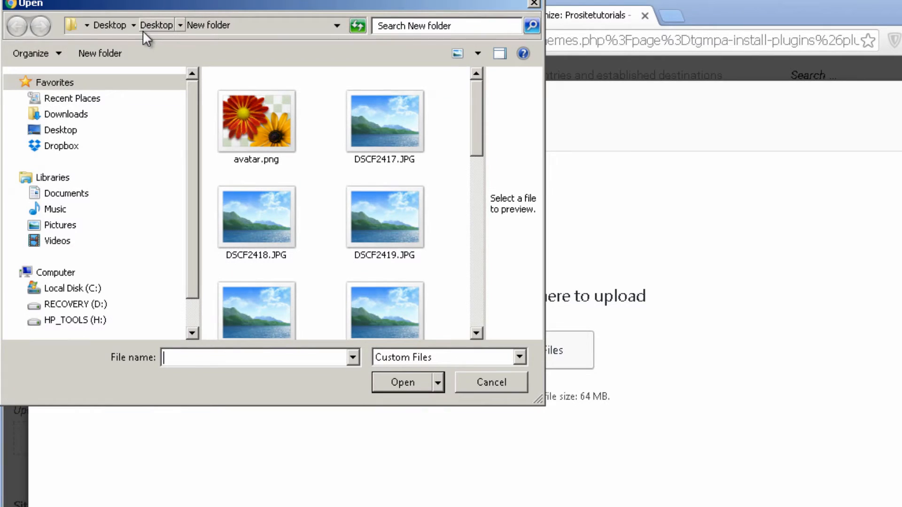
click(109, 25)
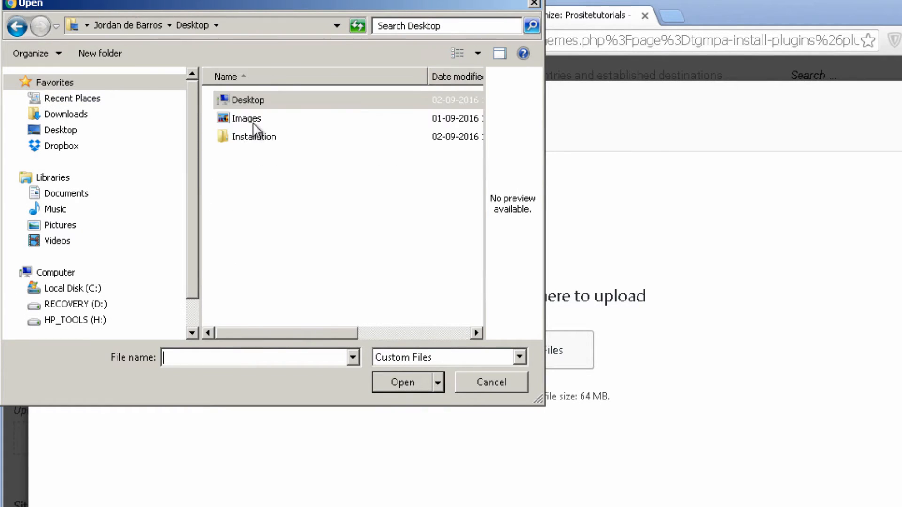
double_click(255, 123)
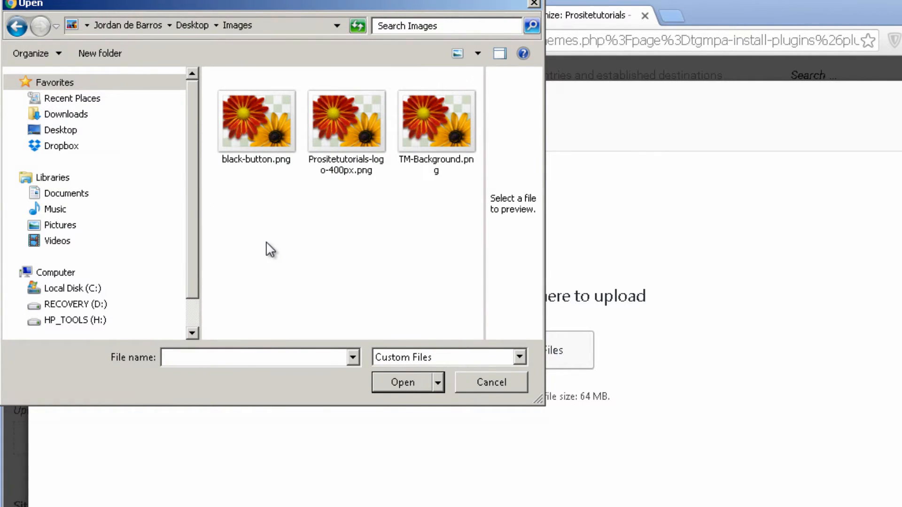
click(395, 120)
click(348, 163)
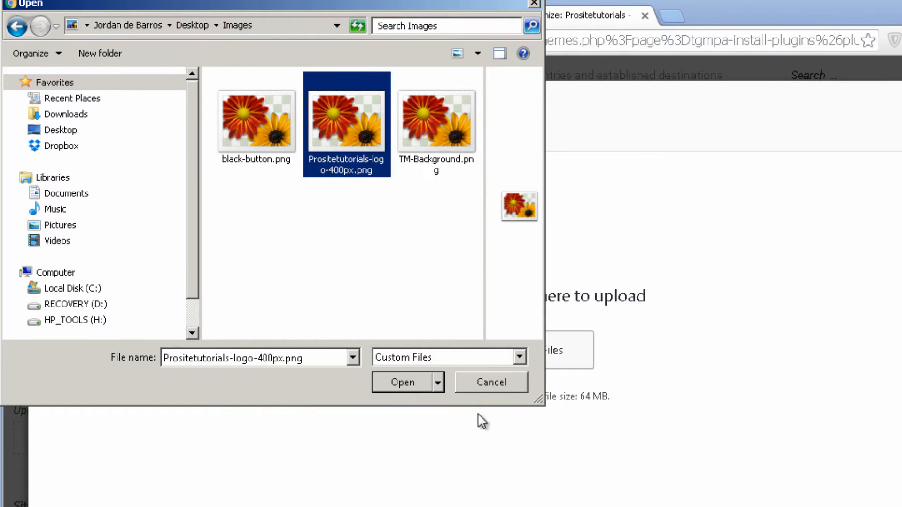
click(407, 378)
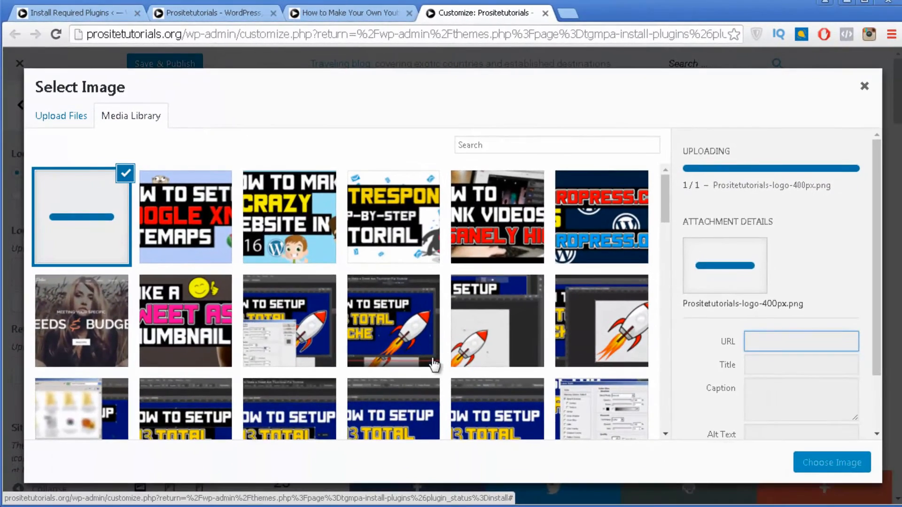
Step: Copy the uploaded logo's title, Prositetutorials-logo-400px, into its Alt Text and choose the image as the site logo
triple_click(814, 321)
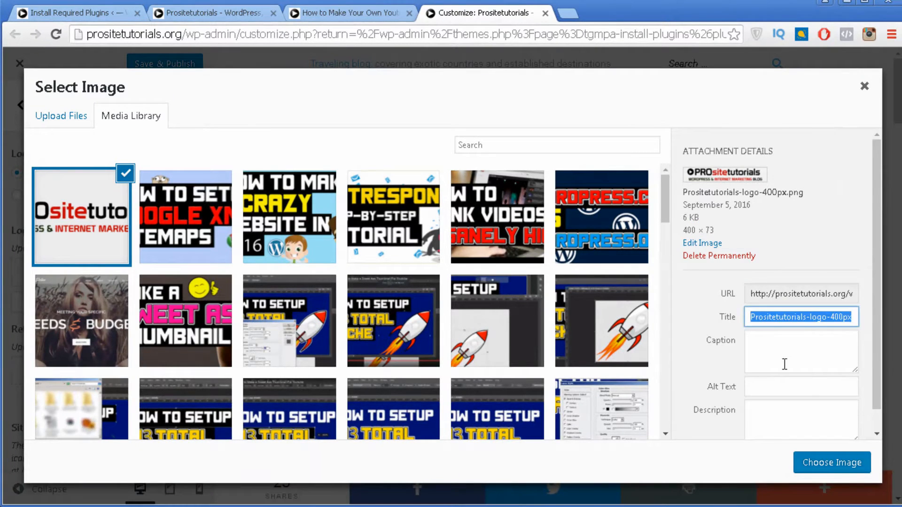
key(ctrl+c)
click(780, 388)
key(ctrl+v)
click(836, 465)
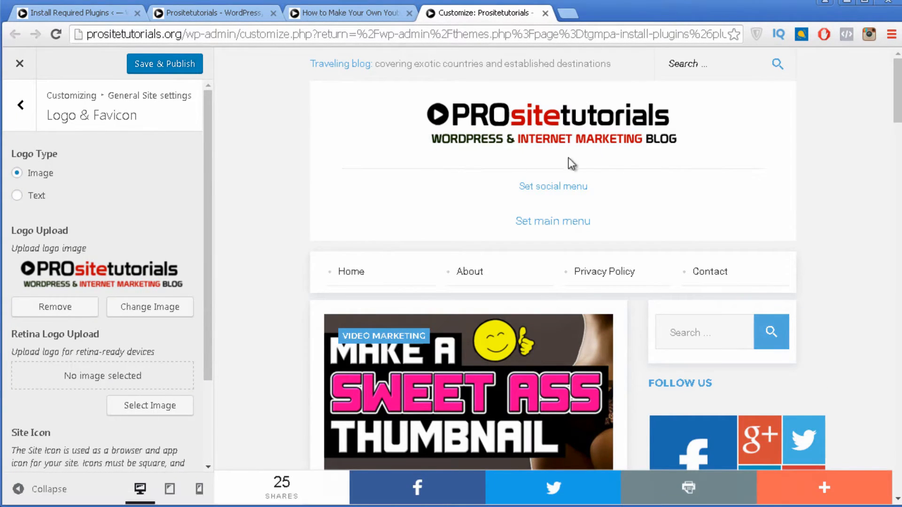
Step: Remove the existing Site Icon image in the Logo & Favicon section
scroll(115, 278, down, 2)
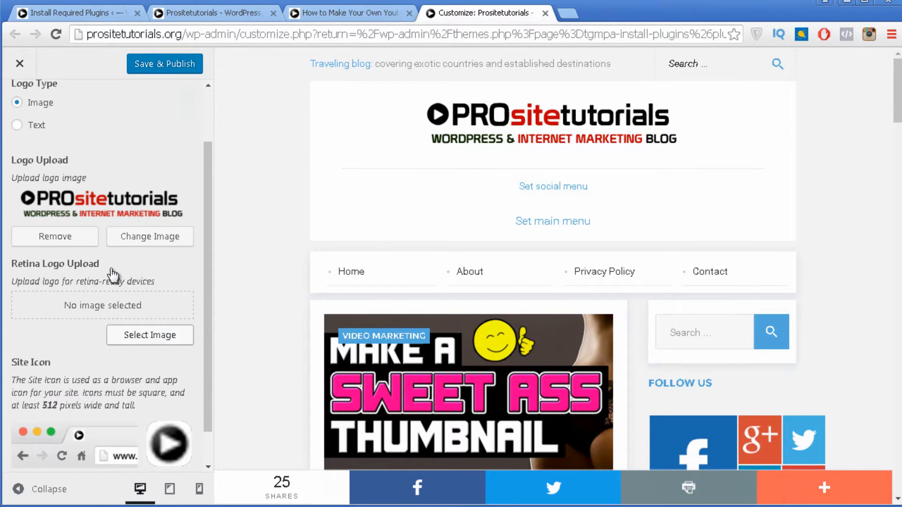
scroll(74, 311, up, 1)
scroll(57, 290, down, 2)
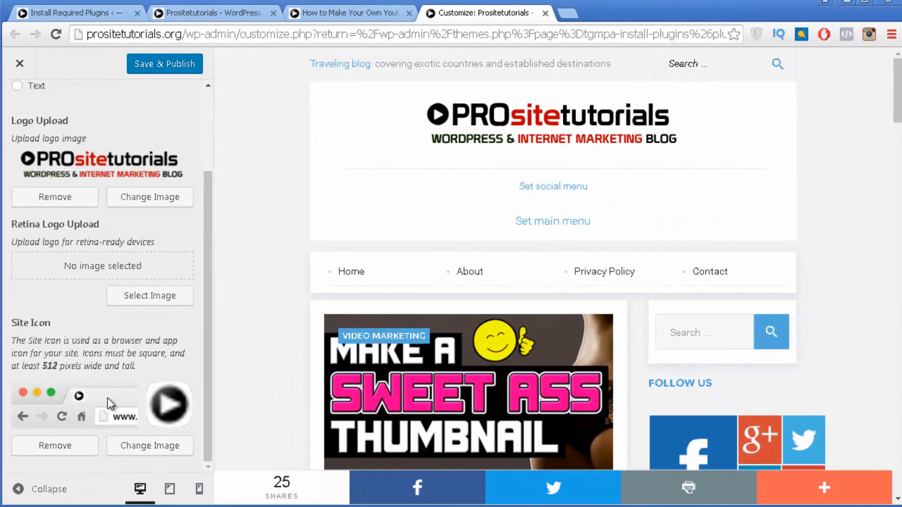
click(70, 450)
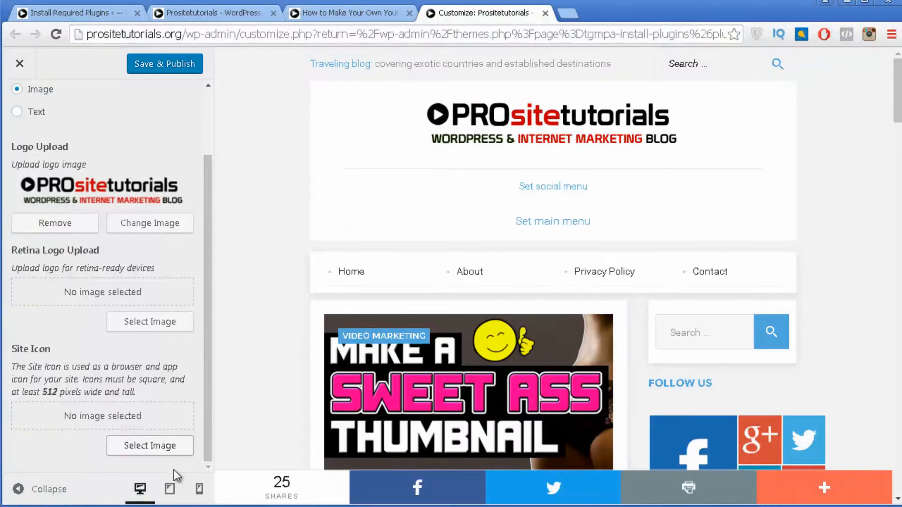
Step: Upload black-button.png from the Images folder for the Site Icon setting
click(159, 450)
click(61, 117)
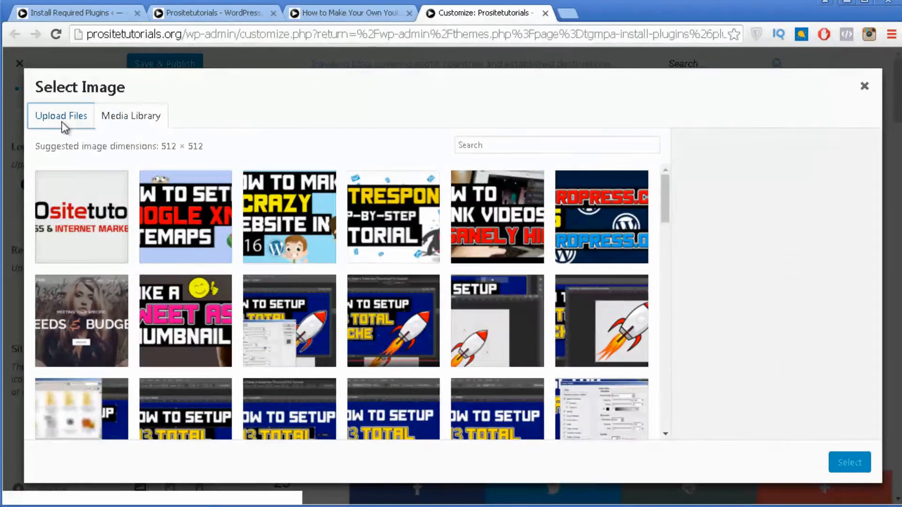
click(406, 303)
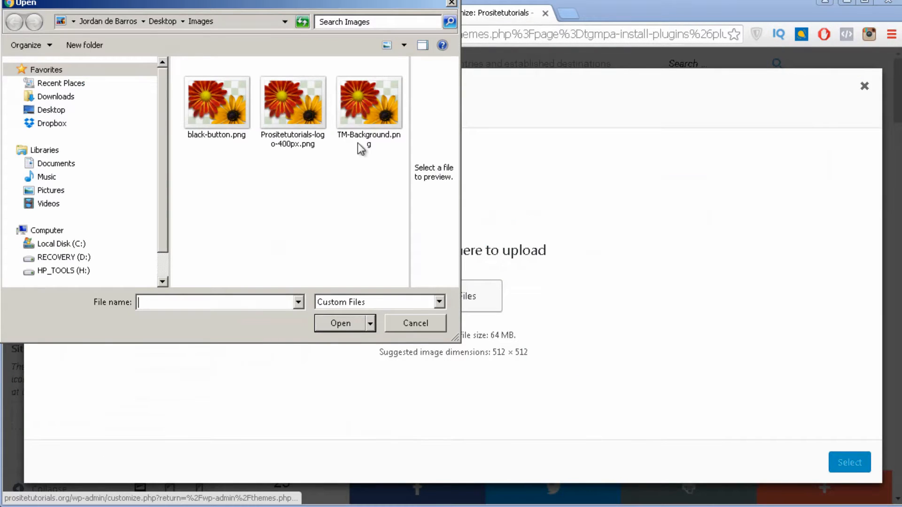
click(225, 110)
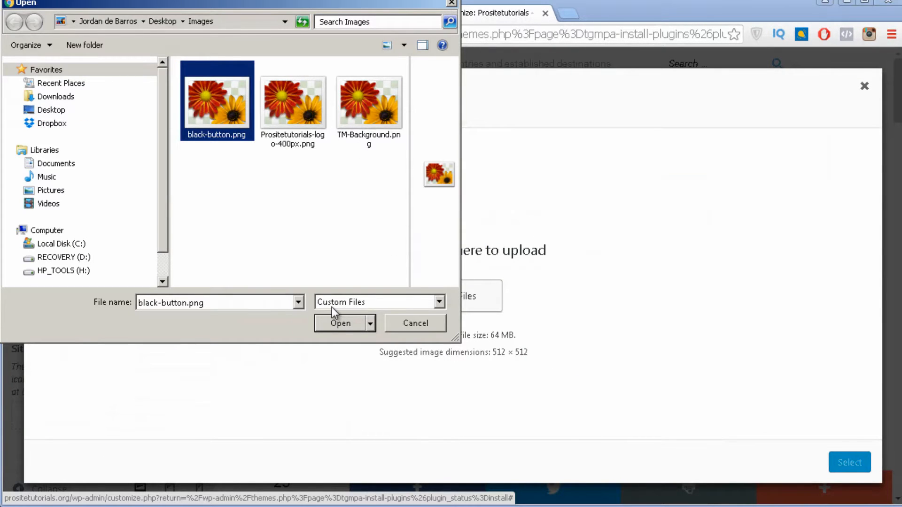
click(339, 325)
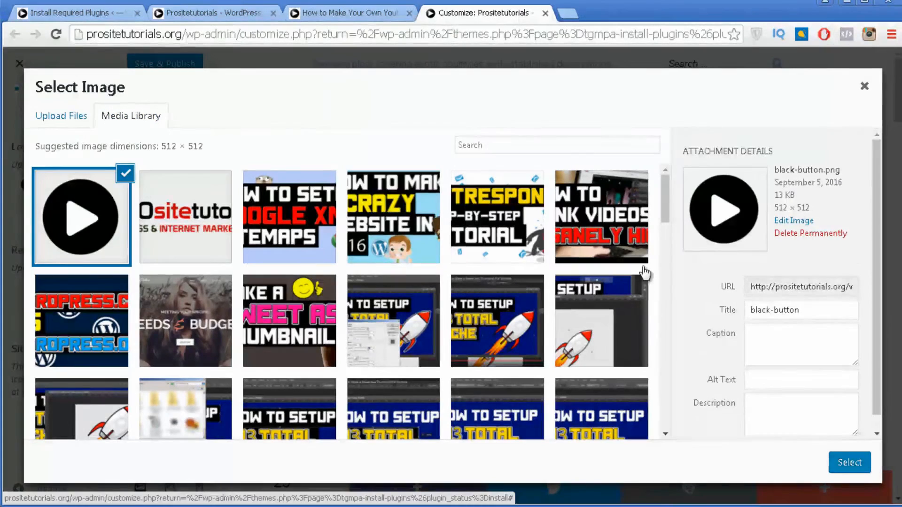
Step: Copy the title black-button into the image's Alt Text, select it as the Site Icon, and return to General Site settings
triple_click(799, 310)
key(ctrl+c)
click(804, 380)
key(ctrl+v)
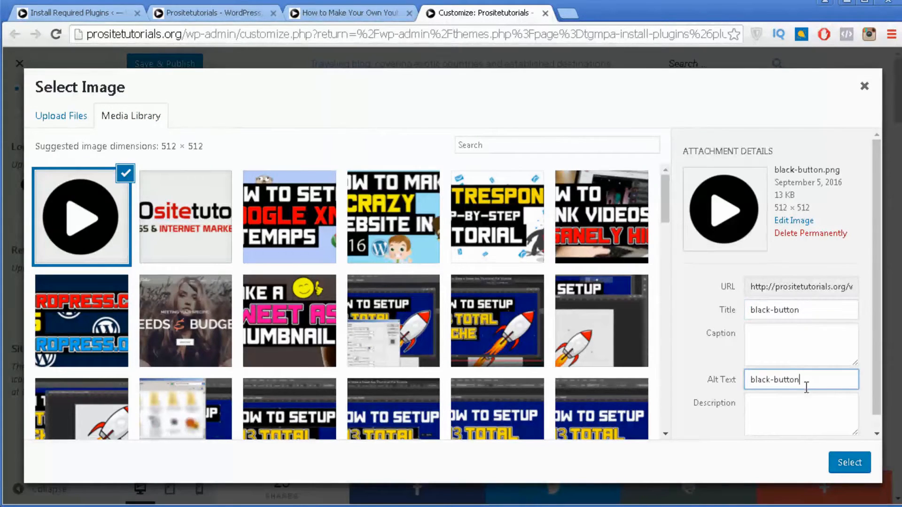
click(848, 462)
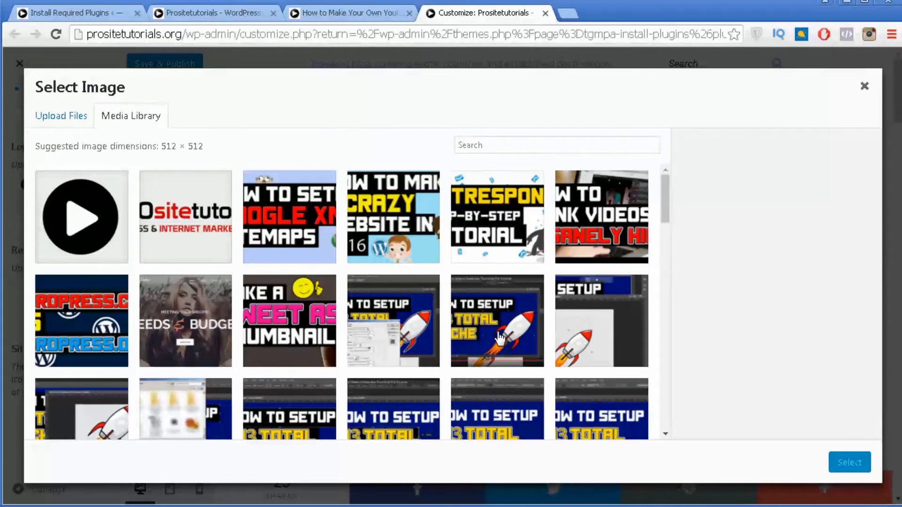
scroll(120, 337, down, 1)
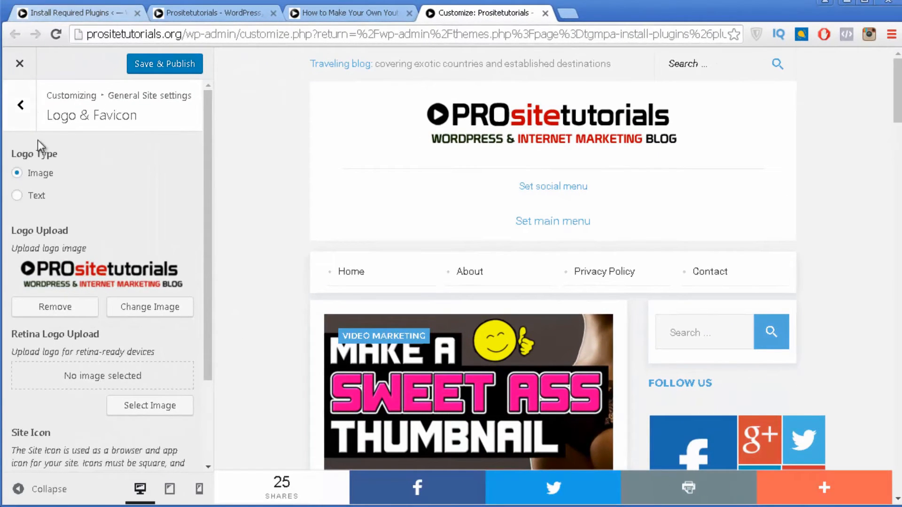
click(21, 104)
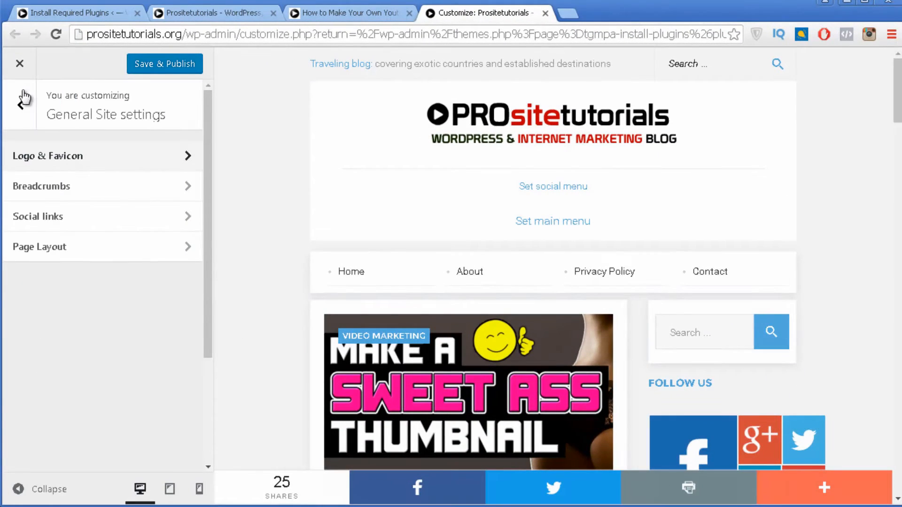
Step: In the Breadcrumbs section, keep the path on Full and disable both the page title in the breadcrumbs area and Enable Breadcrumbs
click(86, 198)
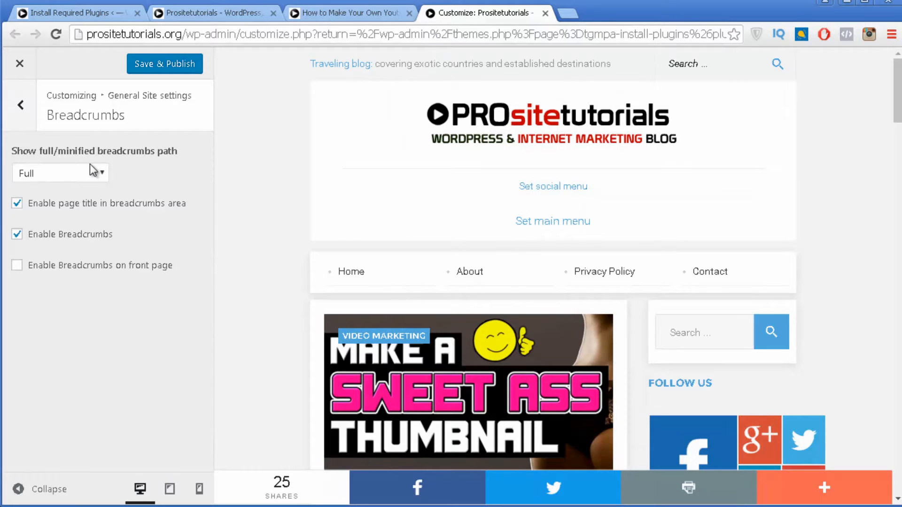
click(81, 174)
click(81, 187)
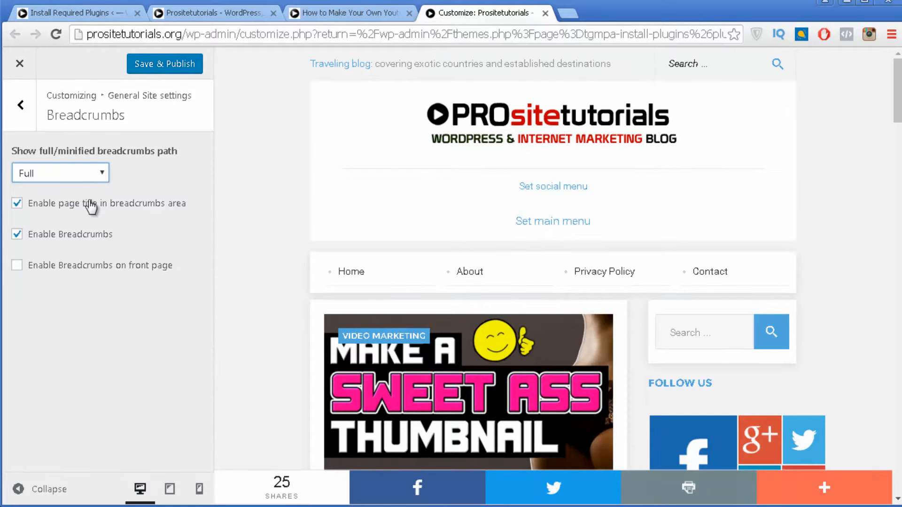
click(69, 209)
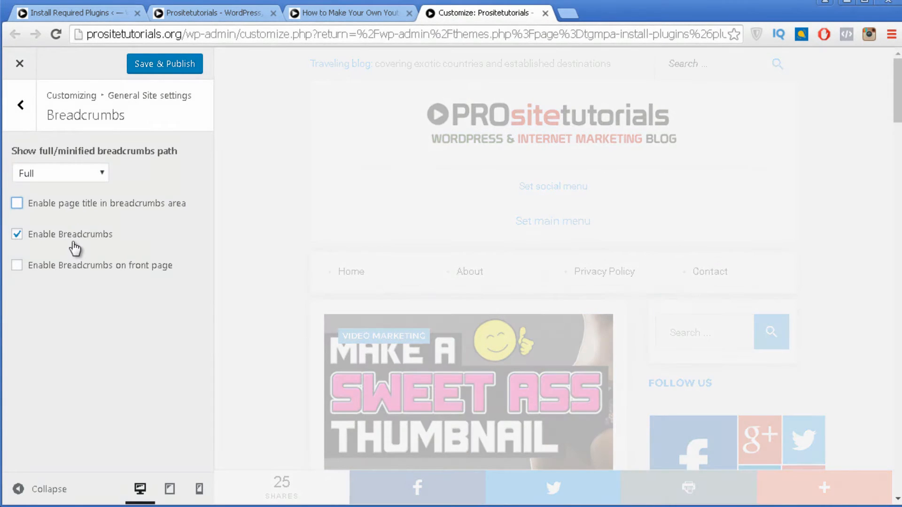
click(71, 237)
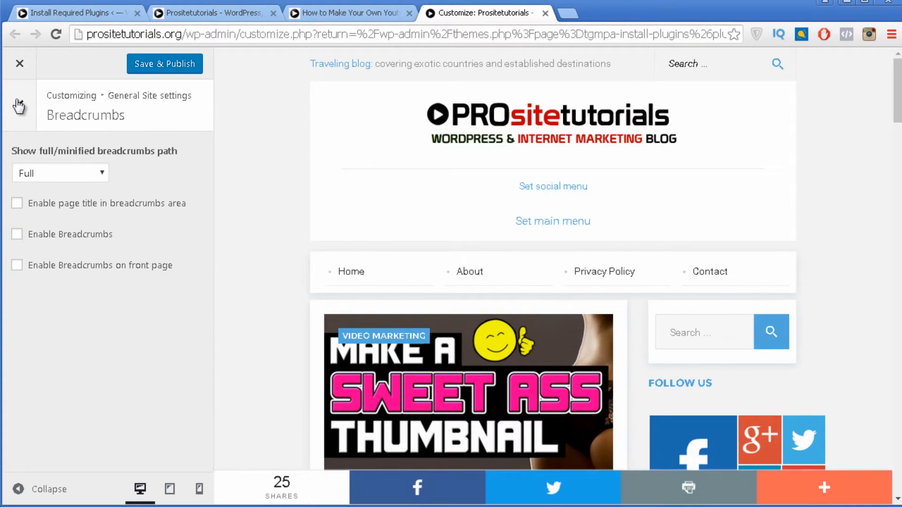
click(19, 106)
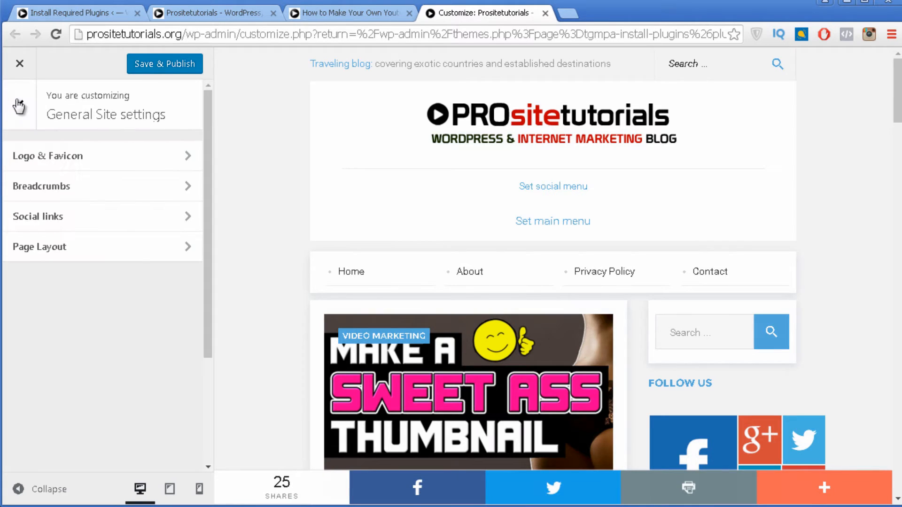
Step: Review the Social links options against the sharing icons under the posts in the preview, and return to General Site settings
click(100, 219)
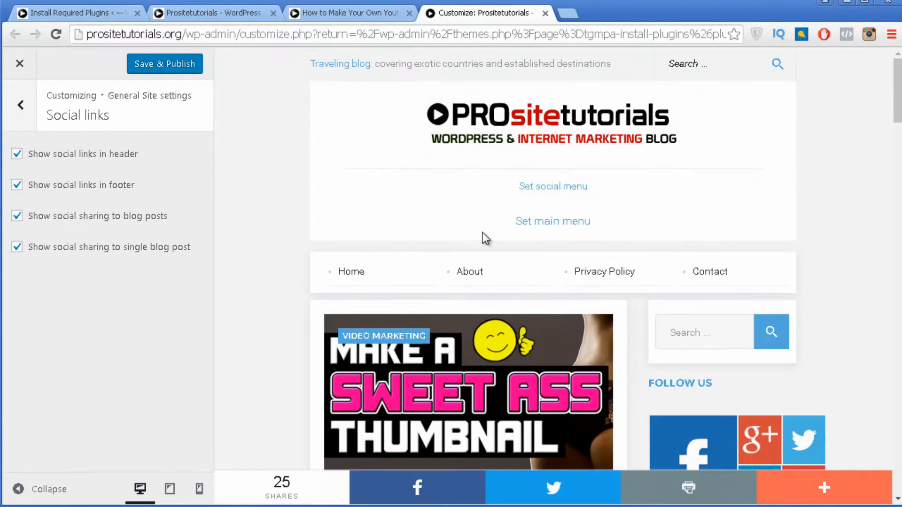
scroll(485, 238, down, 8)
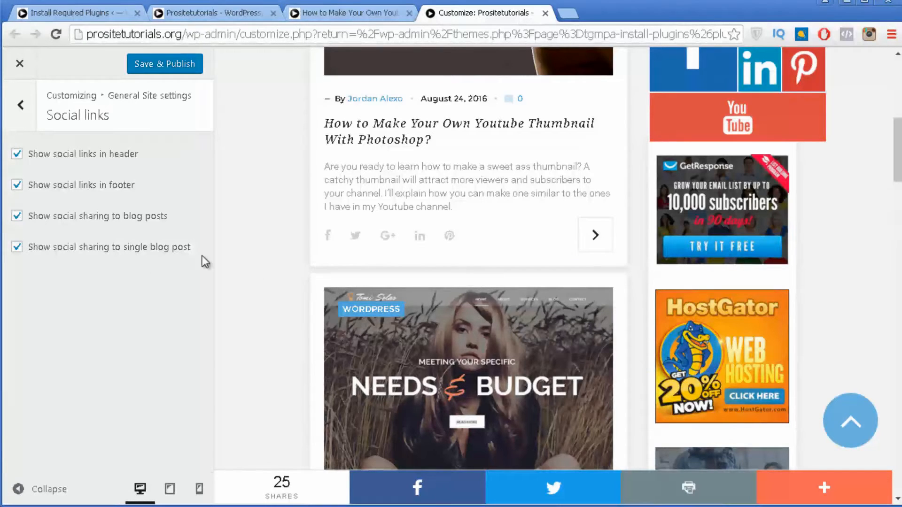
click(29, 105)
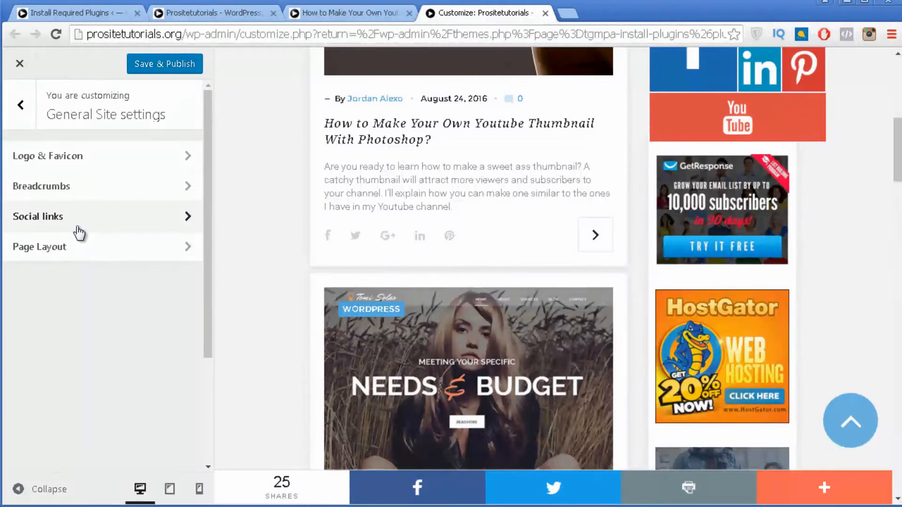
Step: Preview the Fullwidth layout type in the Page Layout section, and set the type back to Boxed
click(71, 247)
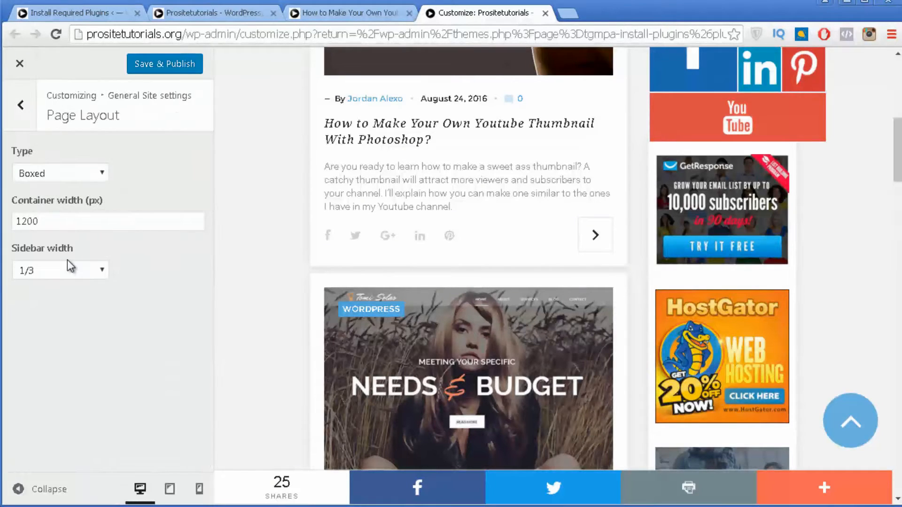
scroll(292, 241, up, 8)
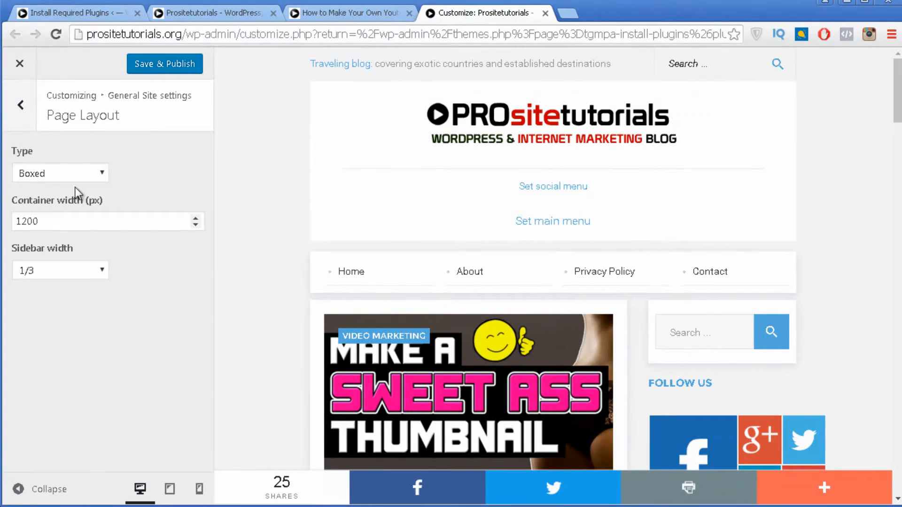
click(61, 173)
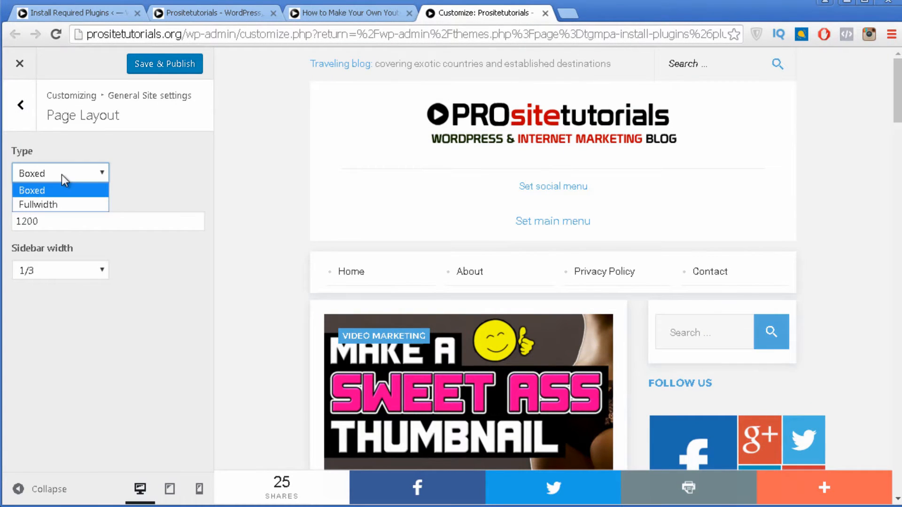
click(42, 205)
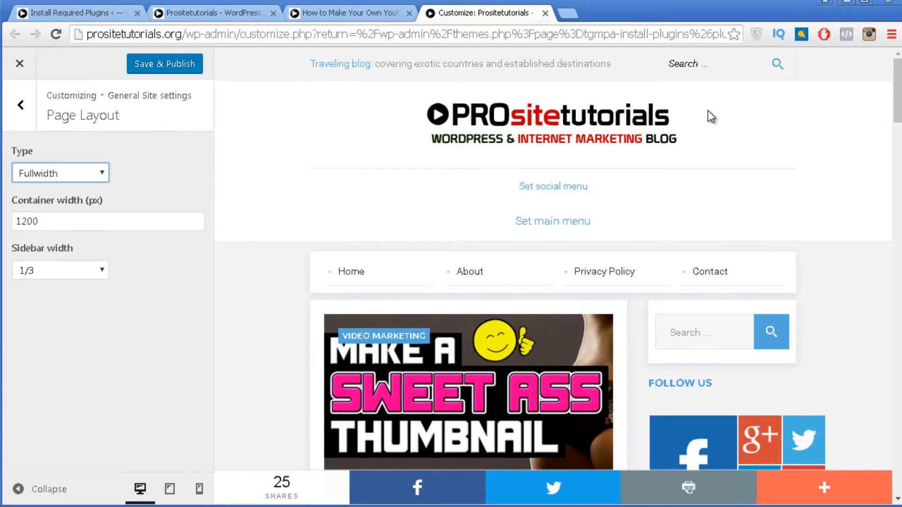
click(85, 173)
click(71, 190)
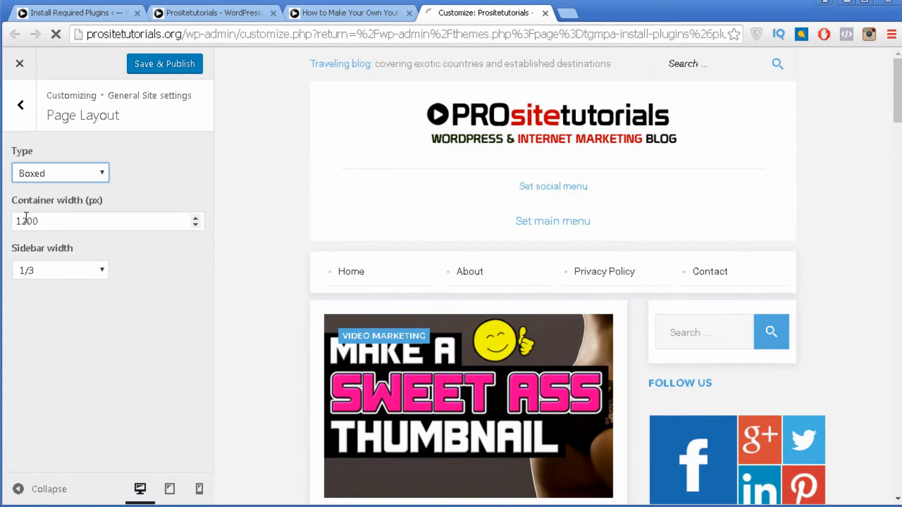
Step: Set the page layout's container width to 1300 px, preview the 1/4 sidebar width and restore 1/3, and return to the main customizer list
click(27, 220)
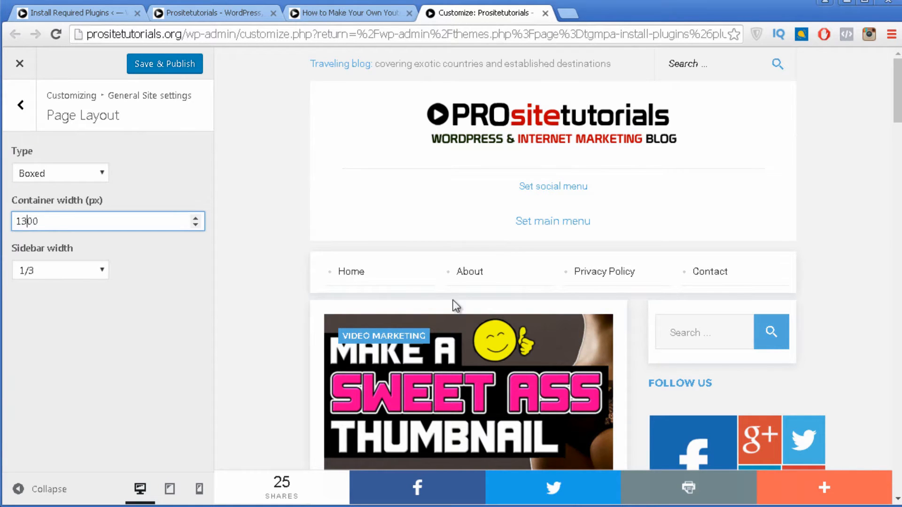
click(174, 300)
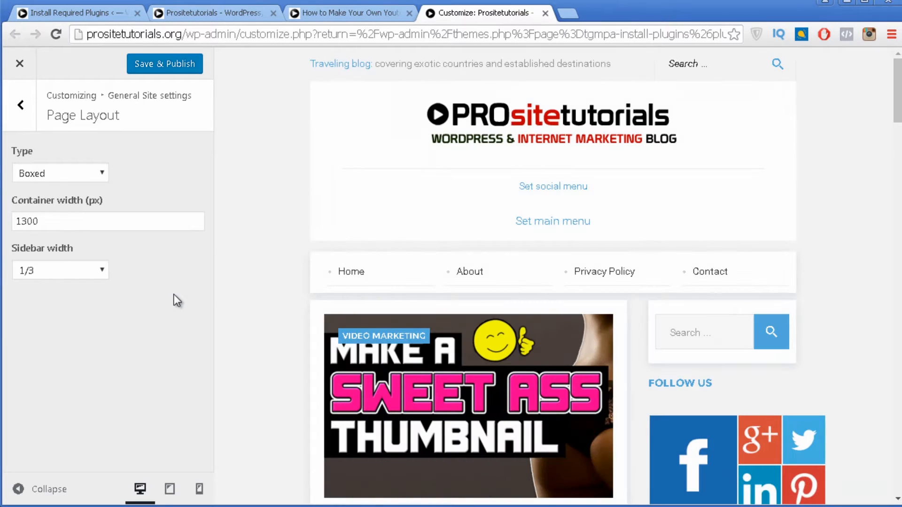
click(77, 269)
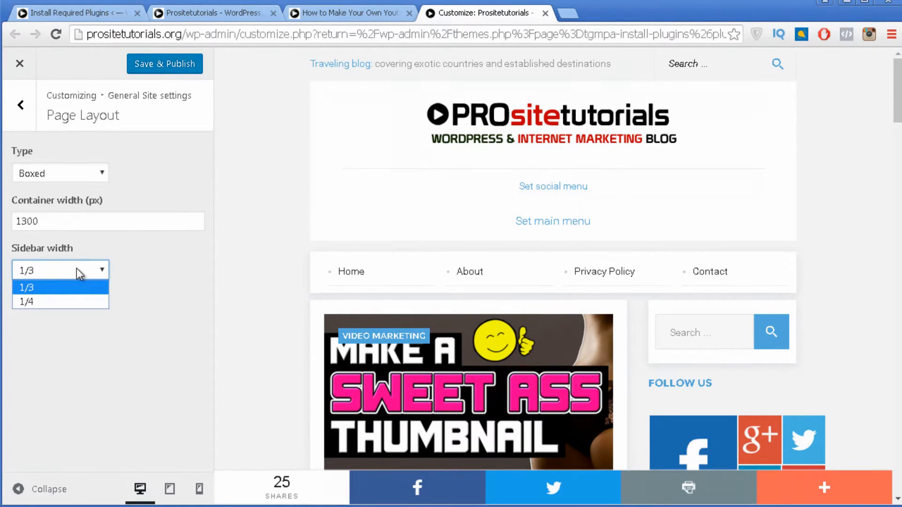
click(40, 299)
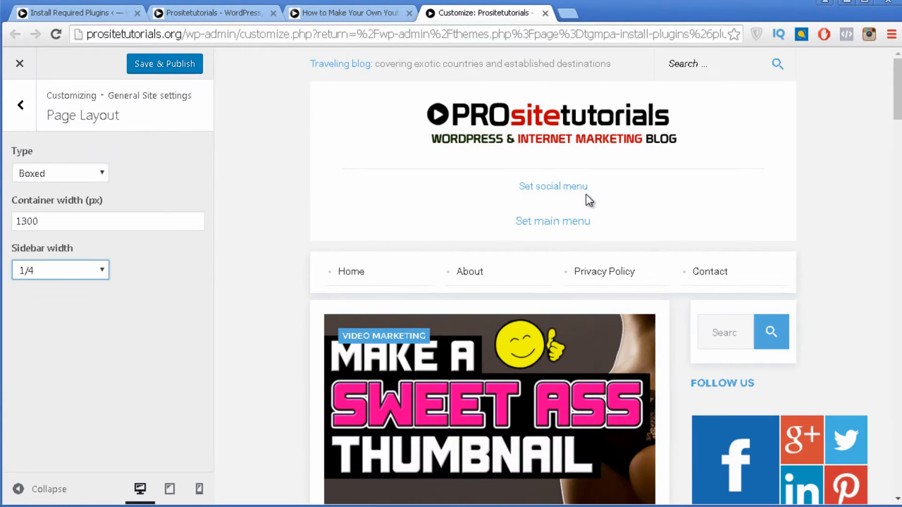
click(94, 272)
click(71, 288)
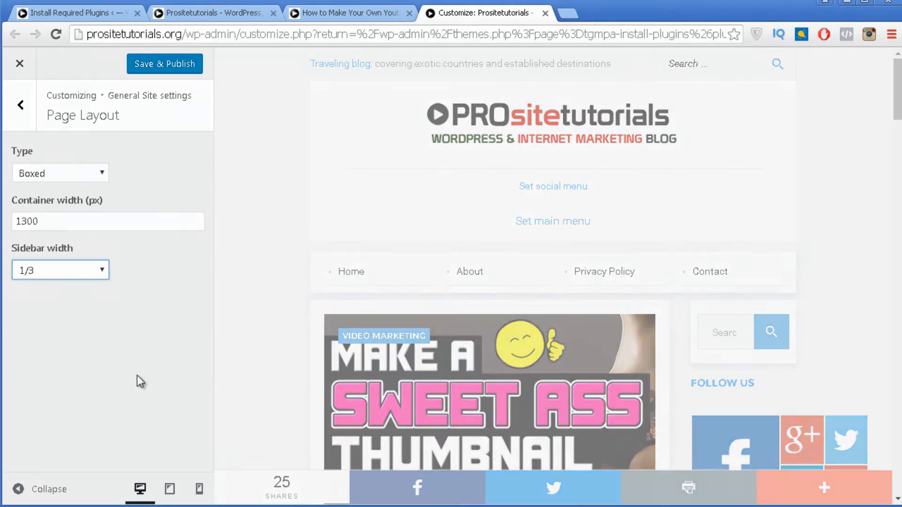
scroll(470, 261, down, 2)
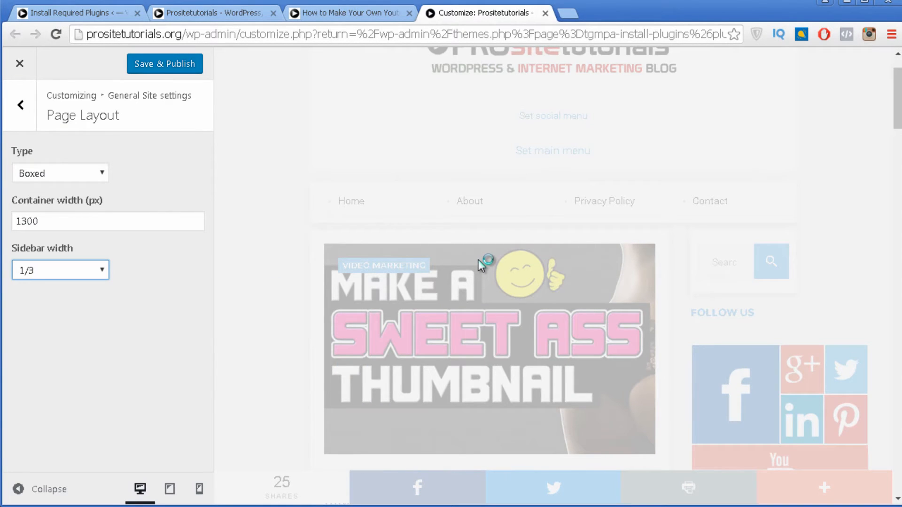
scroll(478, 260, down, 10)
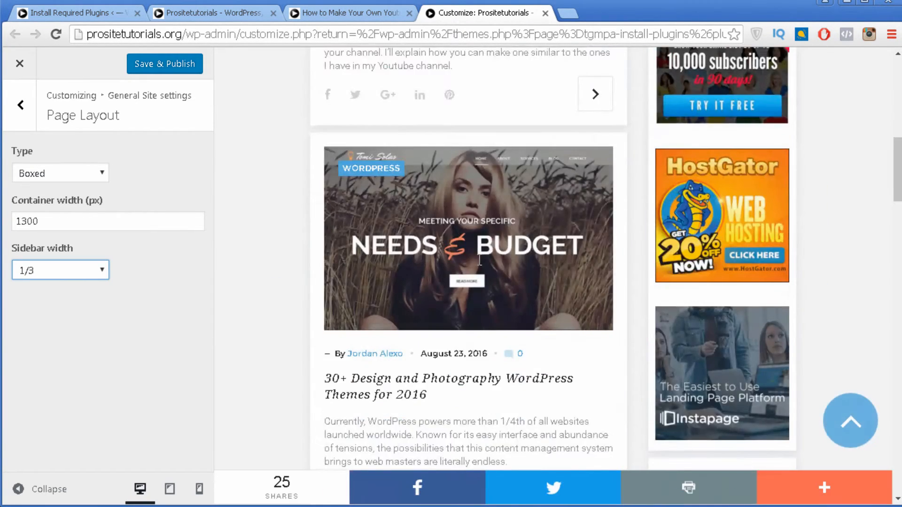
scroll(479, 258, up, 14)
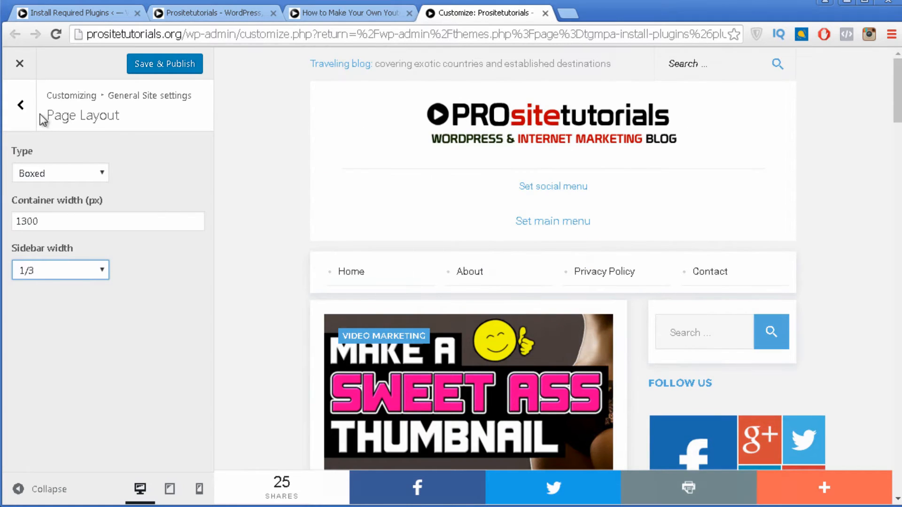
click(26, 108)
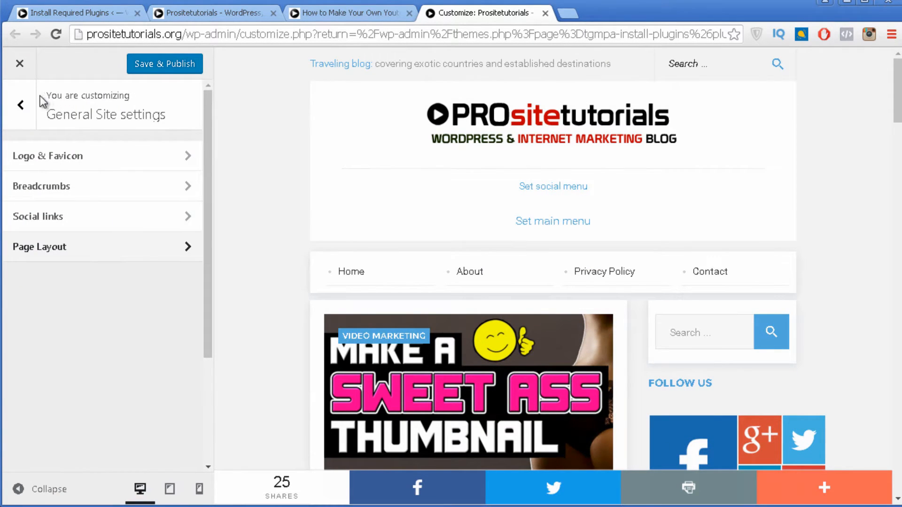
click(25, 103)
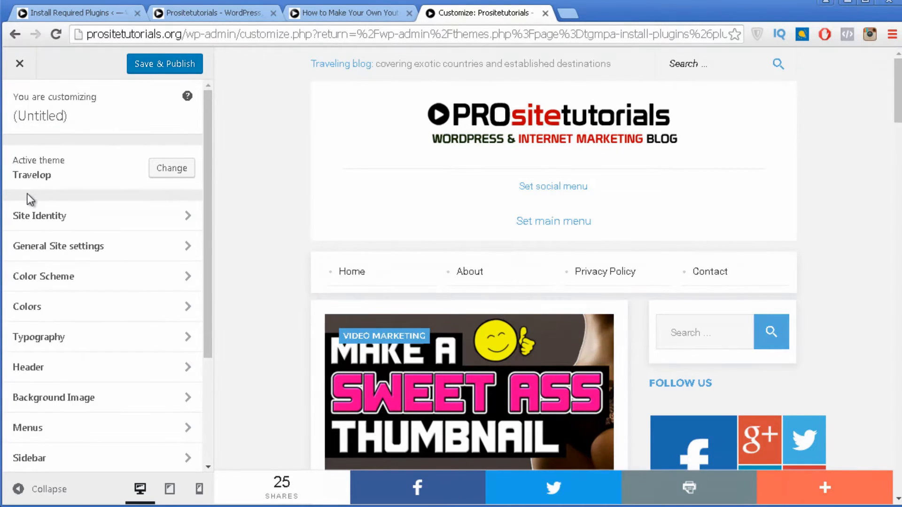
Step: In the Regular scheme of the Color Scheme settings, try #2000a0 as Accent color (1) and replace it with #c60404
click(51, 277)
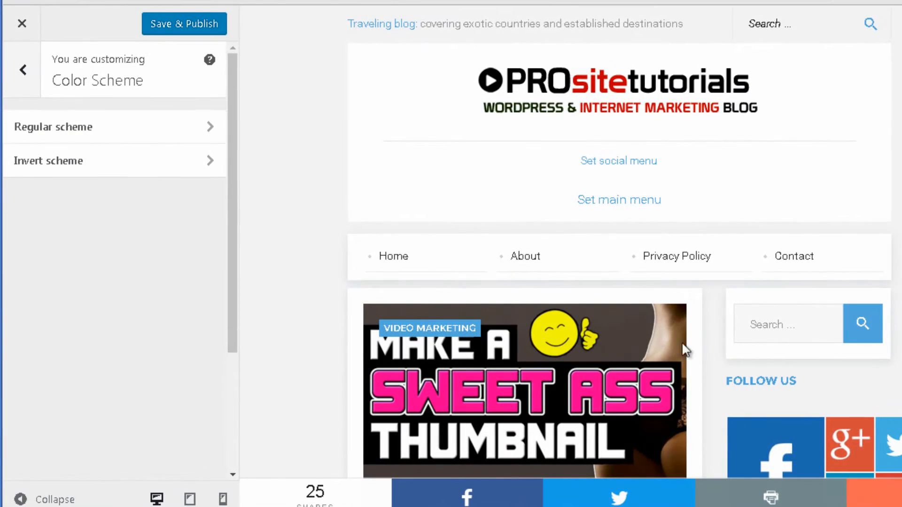
click(139, 139)
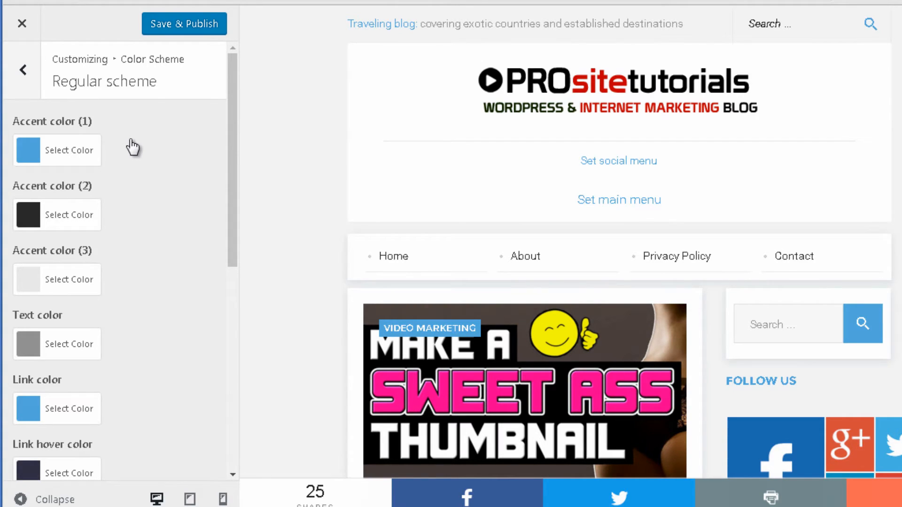
click(29, 151)
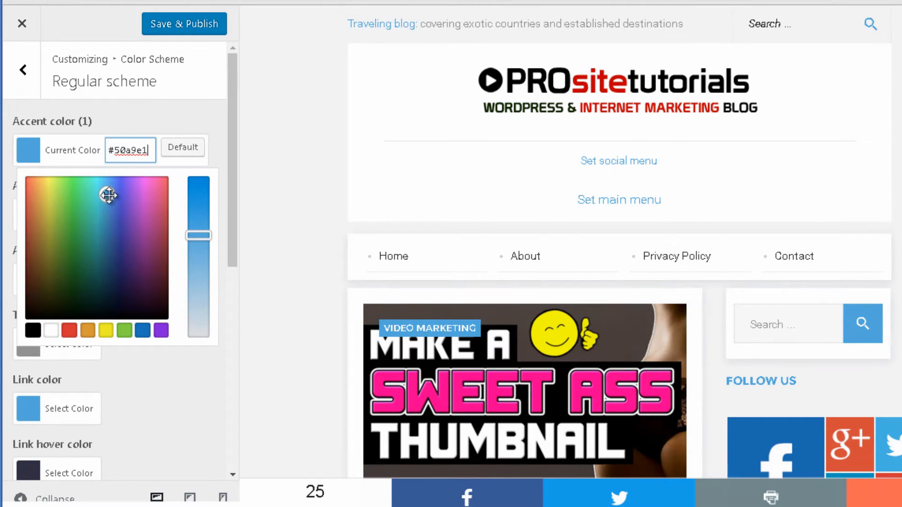
mouse_move(117, 210)
mouse_down()
mouse_move(124, 277)
mouse_move(55, 275)
mouse_move(32, 294)
mouse_move(111, 292)
mouse_move(161, 211)
mouse_move(81, 217)
mouse_move(30, 245)
mouse_move(104, 245)
mouse_move(120, 257)
mouse_move(127, 230)
mouse_up()
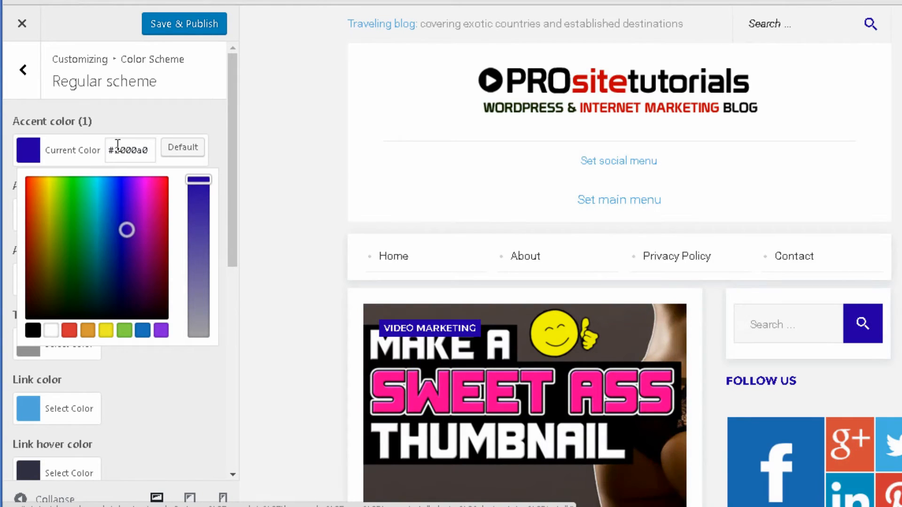
double_click(120, 150)
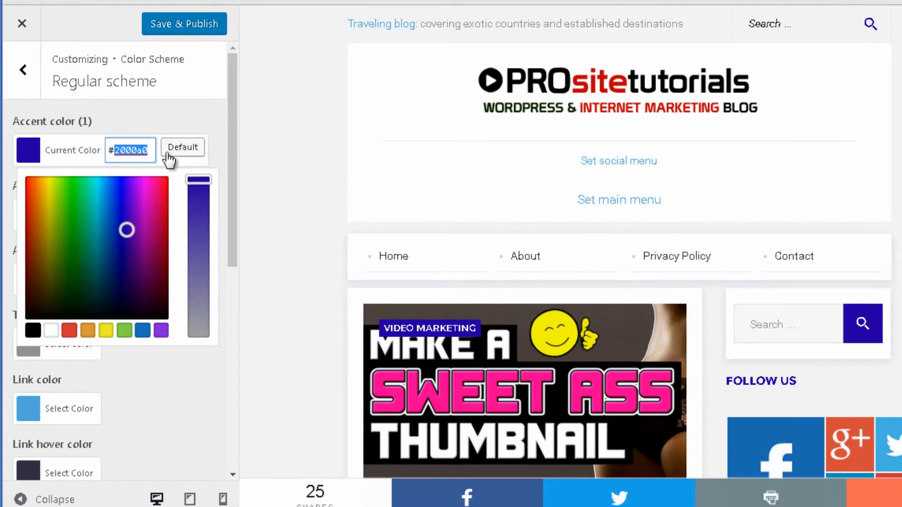
text(c6)
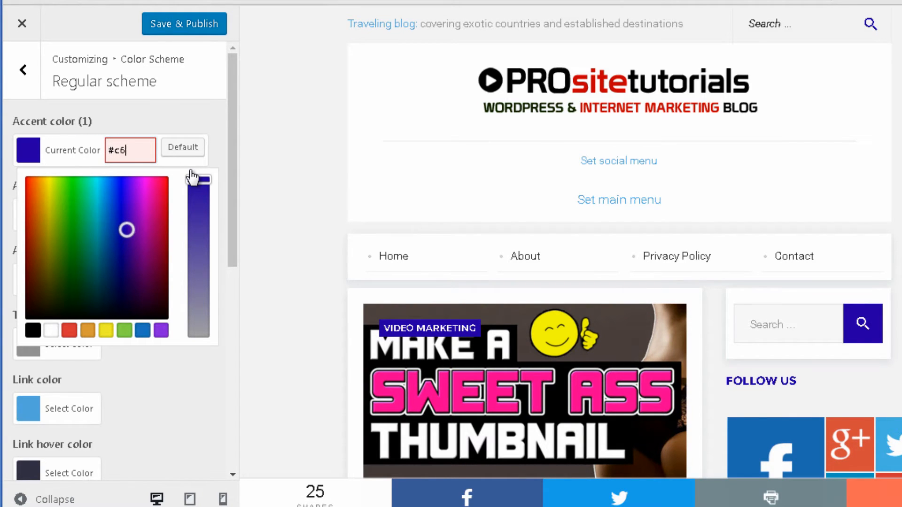
text(0404)
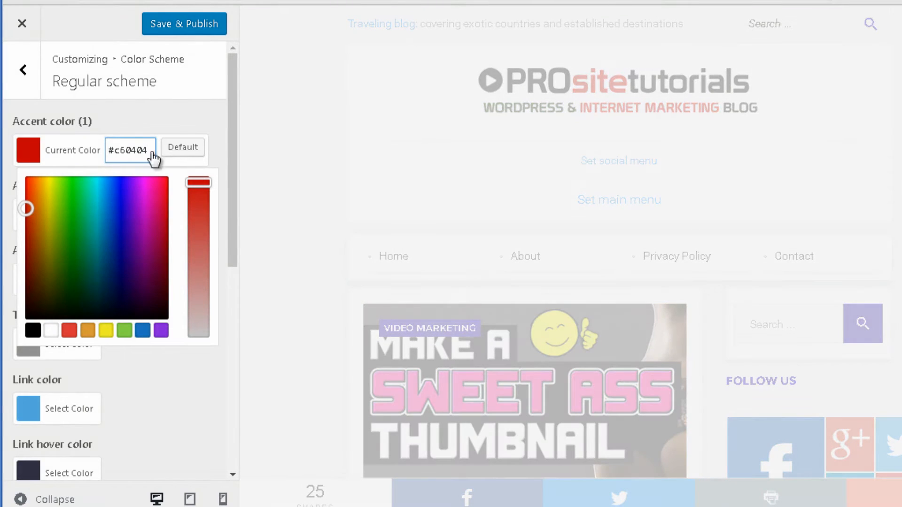
Step: Copy the Accent color (1) hex code #c60404, check the accent in the blog preview, and close its color picker
triple_click(148, 149)
key(ctrl+c)
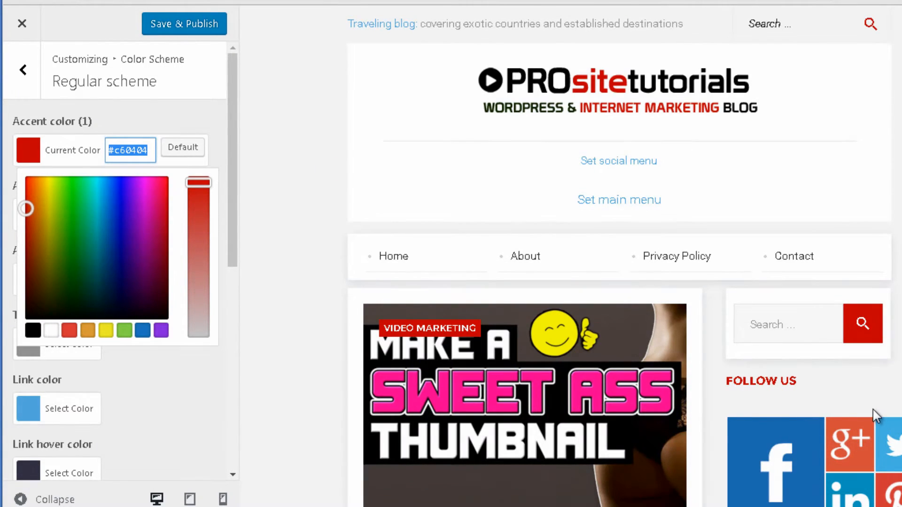
scroll(875, 421, down, 2)
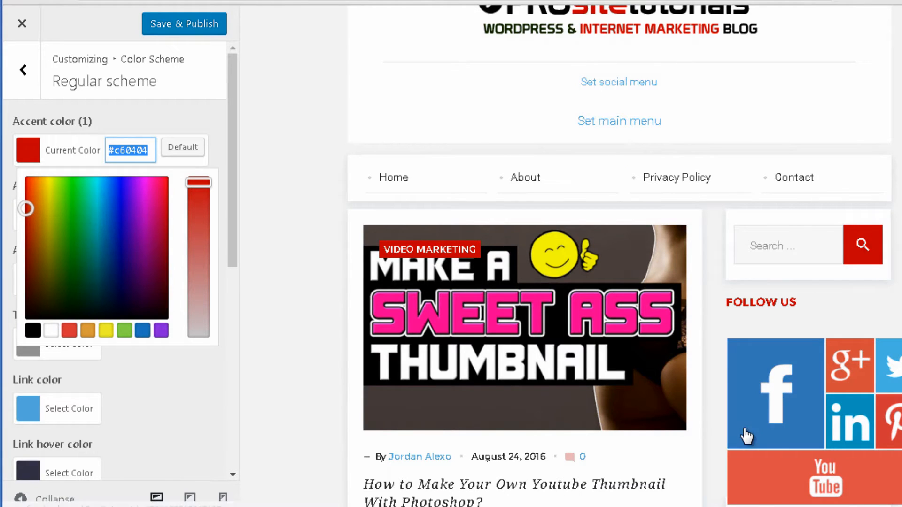
scroll(747, 427, down, 2)
scroll(789, 281, down, 8)
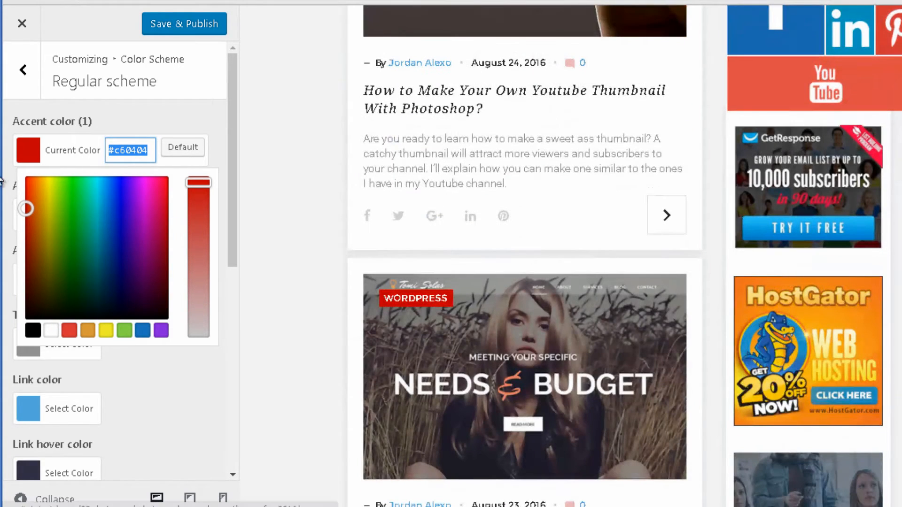
click(149, 117)
click(148, 117)
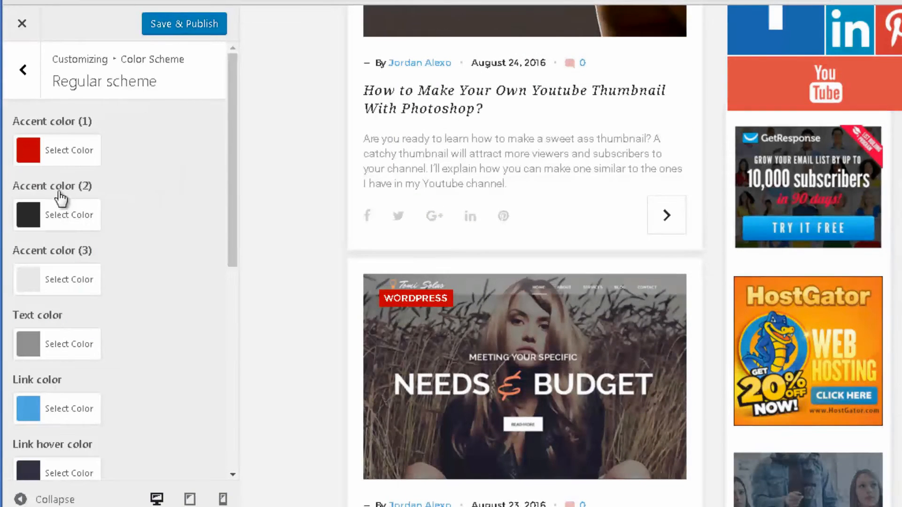
Step: Set Accent color (2) to the copied red #c60404 and close its color picker
click(32, 216)
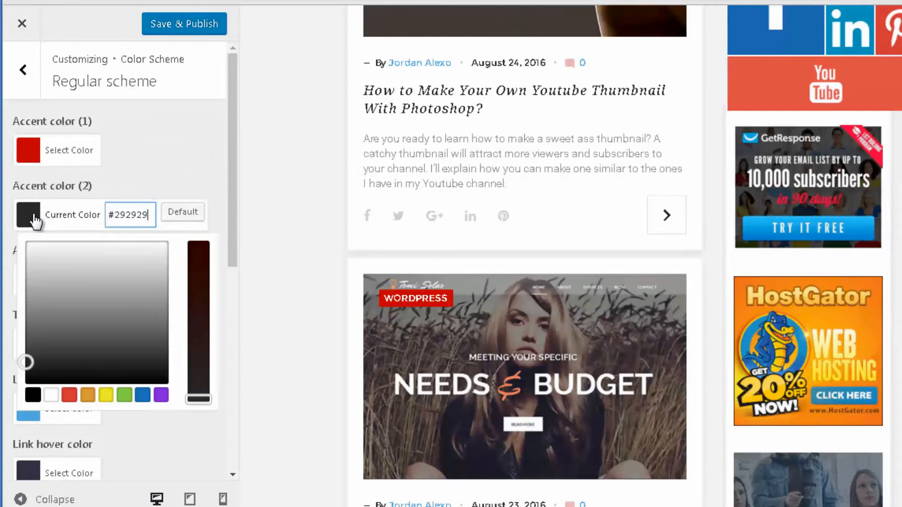
triple_click(152, 222)
key(ctrl+v)
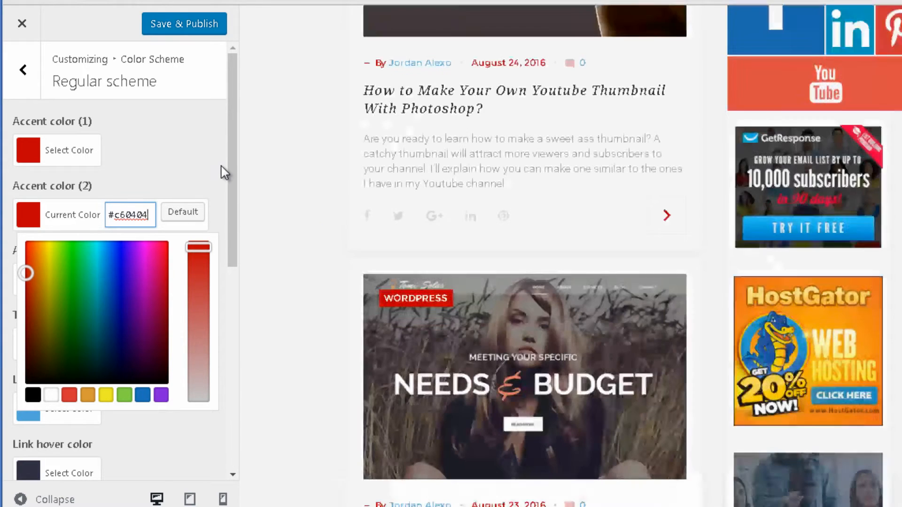
click(254, 171)
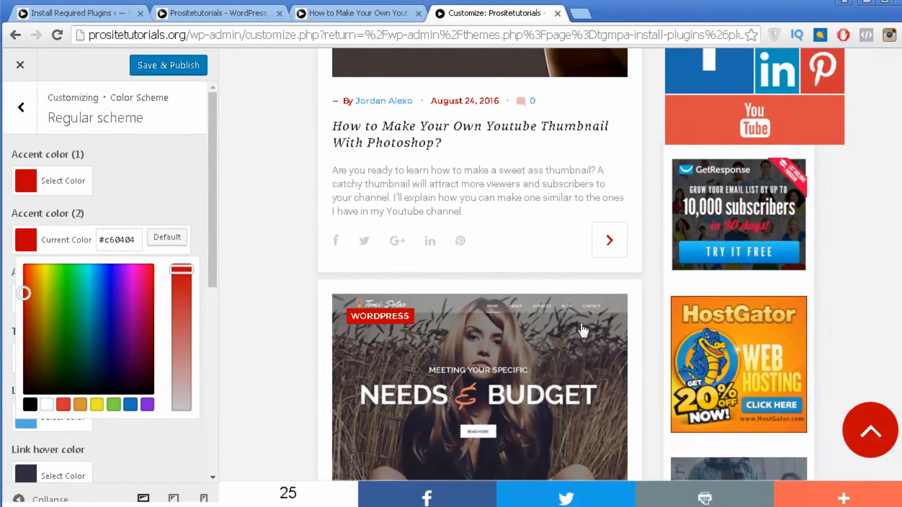
click(10, 277)
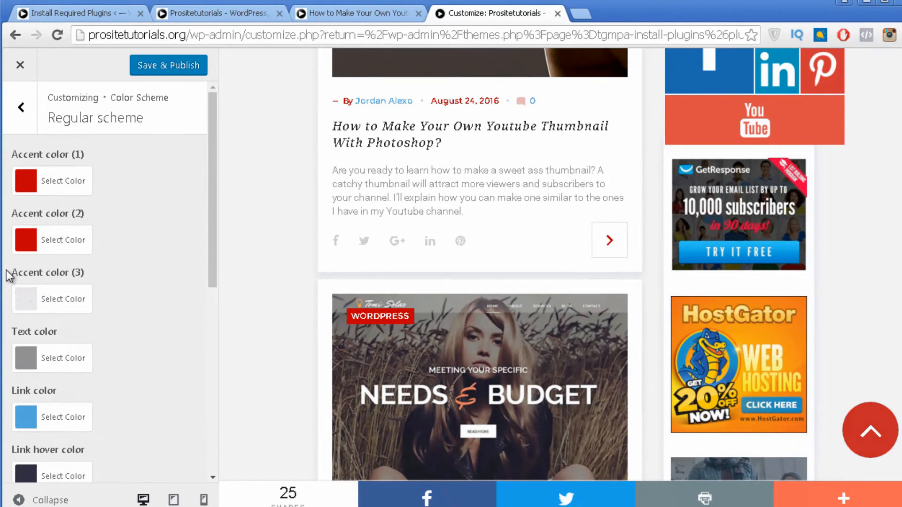
Step: Darken Accent color (3) to the light gray #d3d3d3 and close its color picker
click(28, 302)
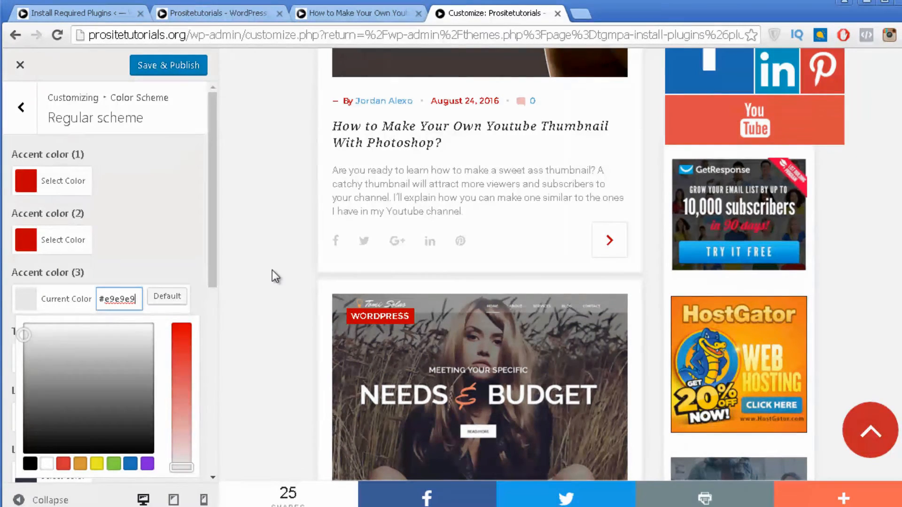
drag(26, 335, 23, 346)
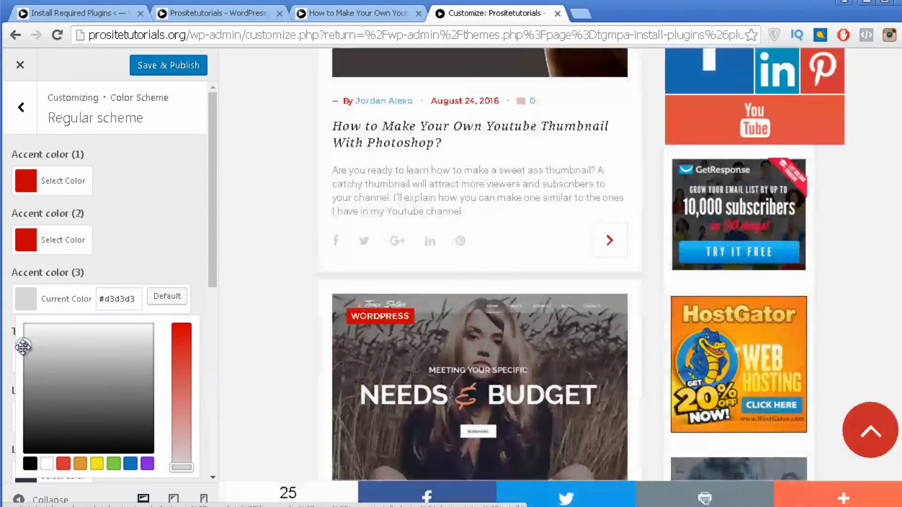
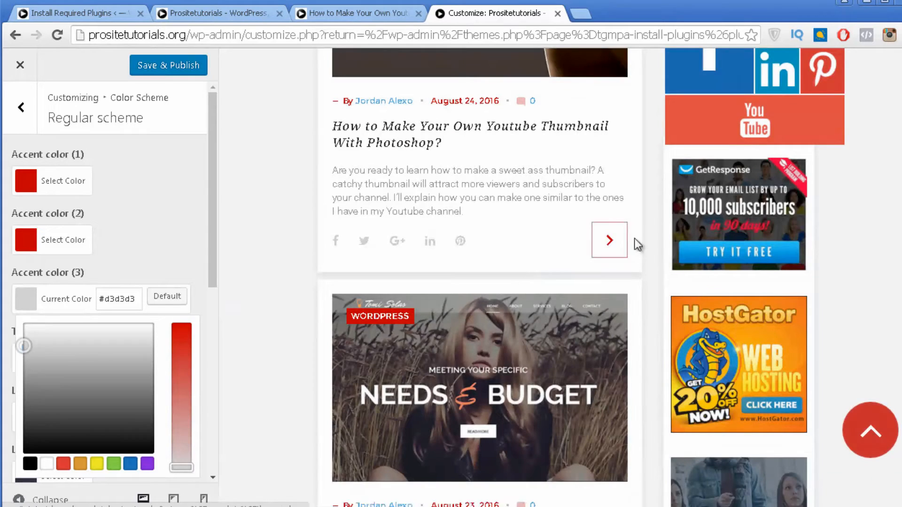
click(13, 287)
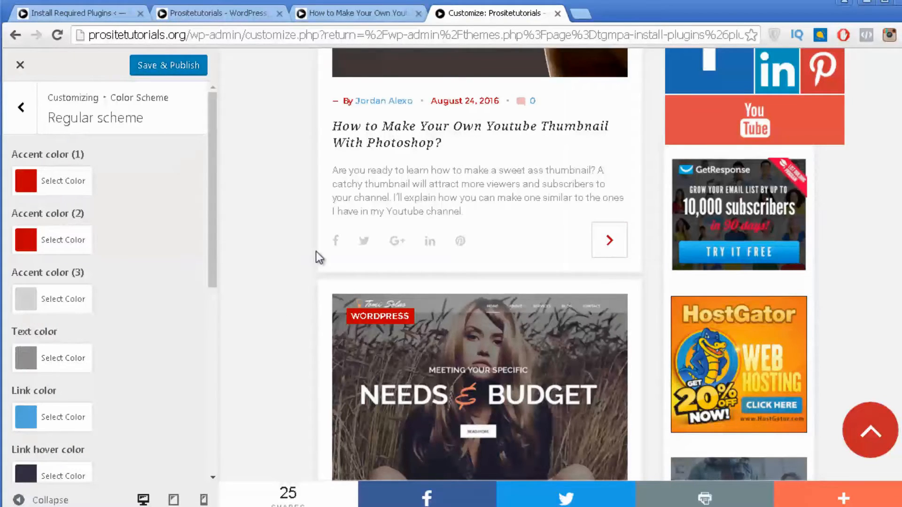
Step: Set the Text color to #333333 and close its color picker
click(29, 364)
click(107, 352)
drag(107, 352, 142, 362)
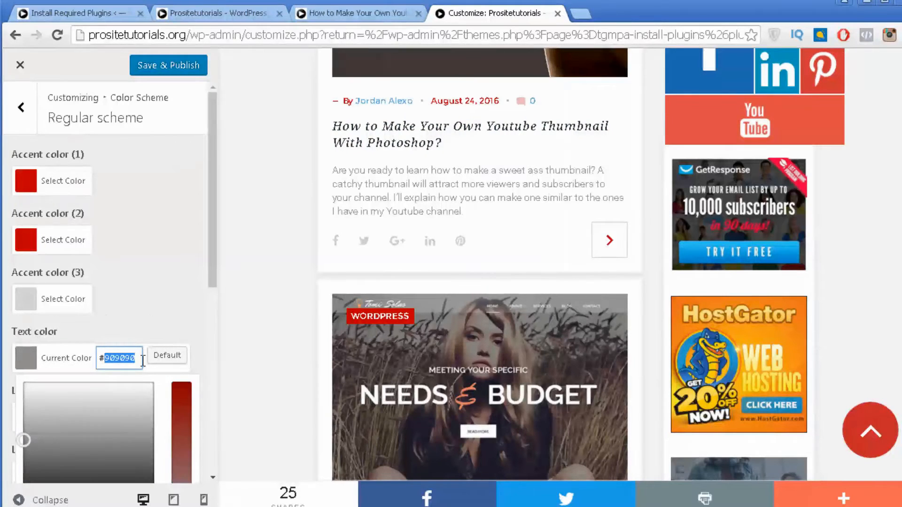
text(333333)
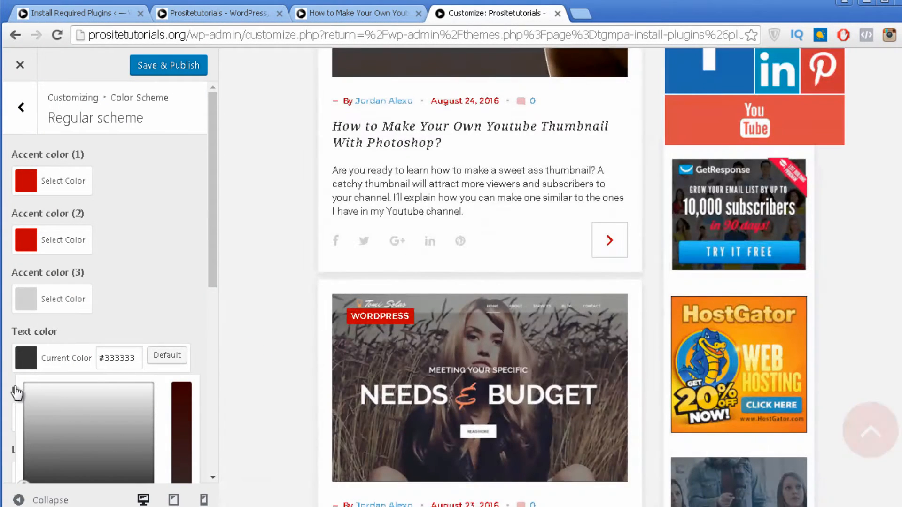
click(16, 392)
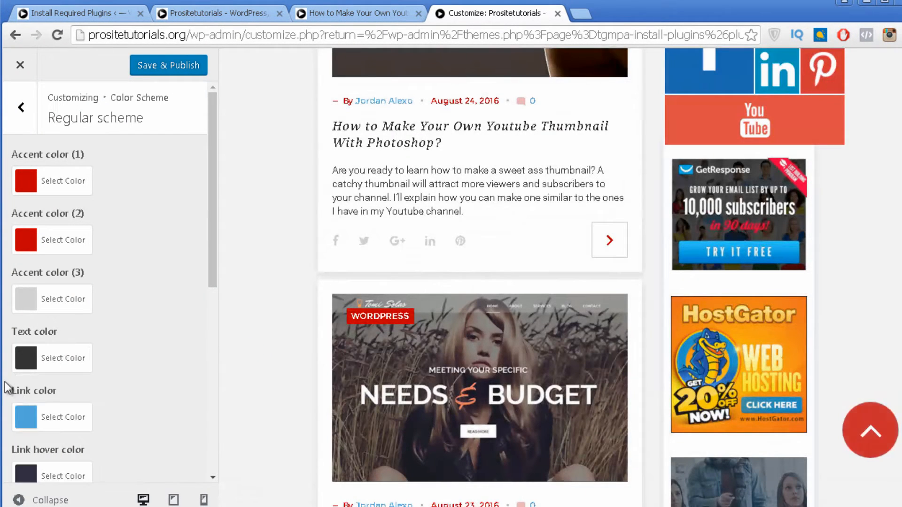
Step: Set the Link color to #c60404 and close its color picker
scroll(18, 399, down, 3)
click(23, 275)
text(#c60404)
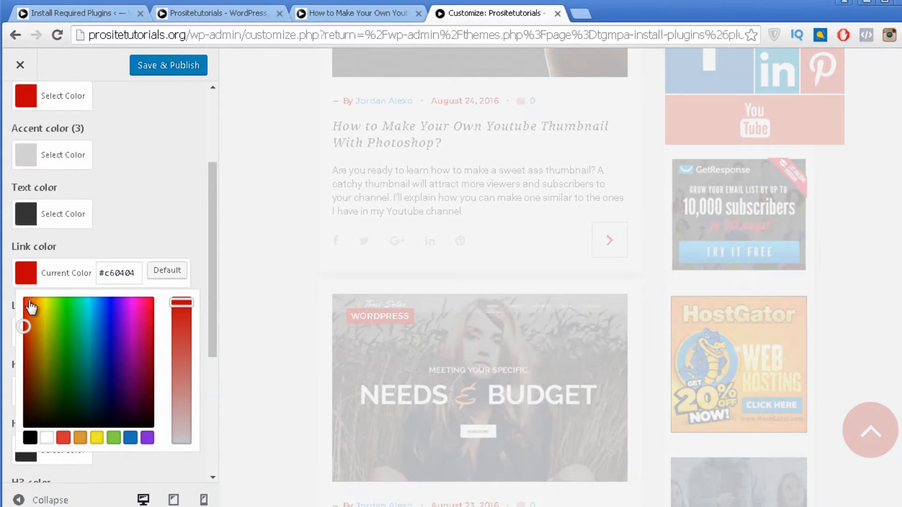
click(9, 308)
Step: Set the Link hover color to the brighter red #ff0505 and close its color picker
click(25, 332)
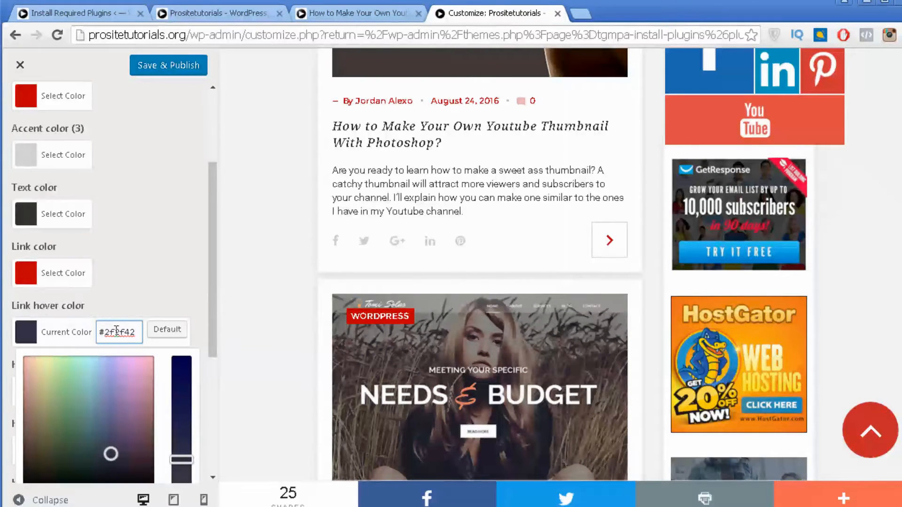
drag(105, 332, 135, 330)
text(ff0505)
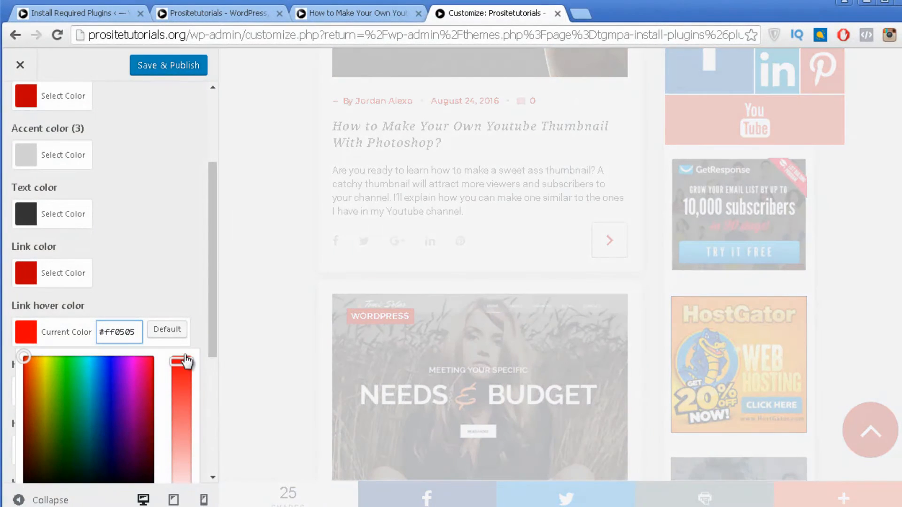
click(256, 358)
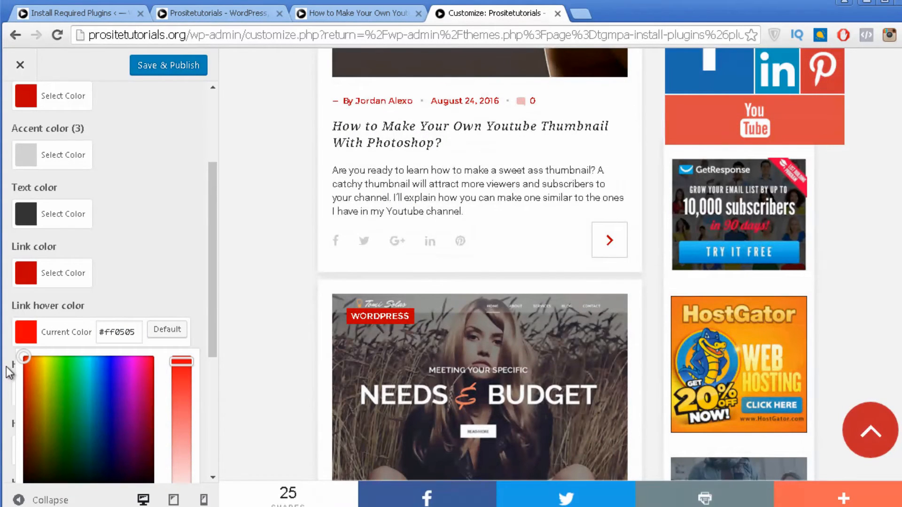
click(8, 372)
Step: Copy the hex code #333333 from the H1 color and close its color picker
scroll(15, 374, down, 3)
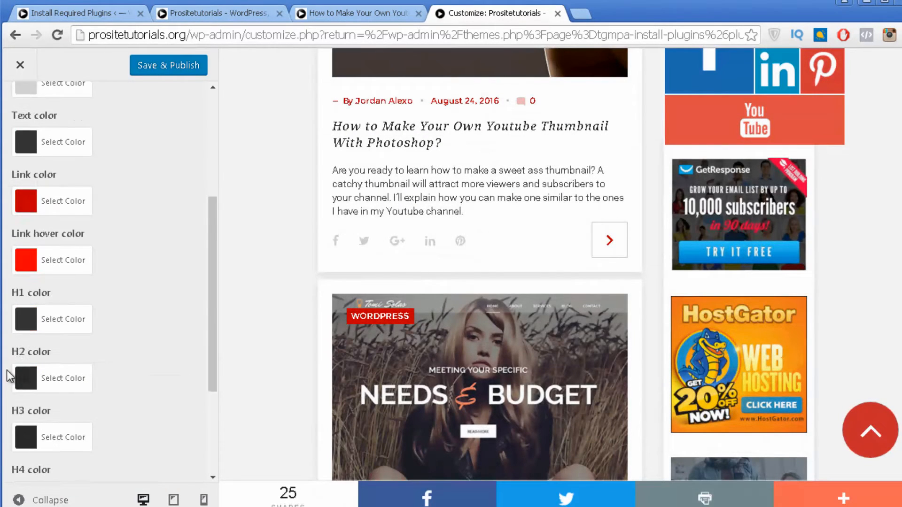
click(26, 306)
click(23, 254)
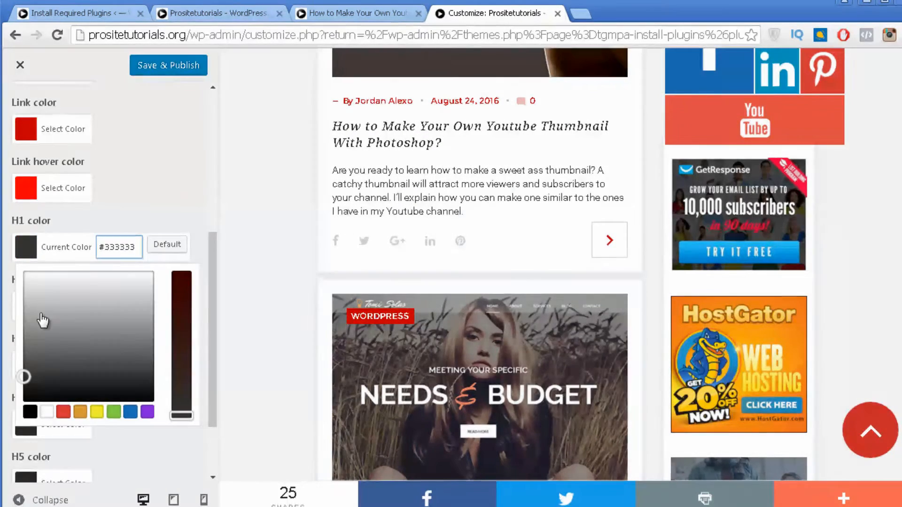
triple_click(120, 242)
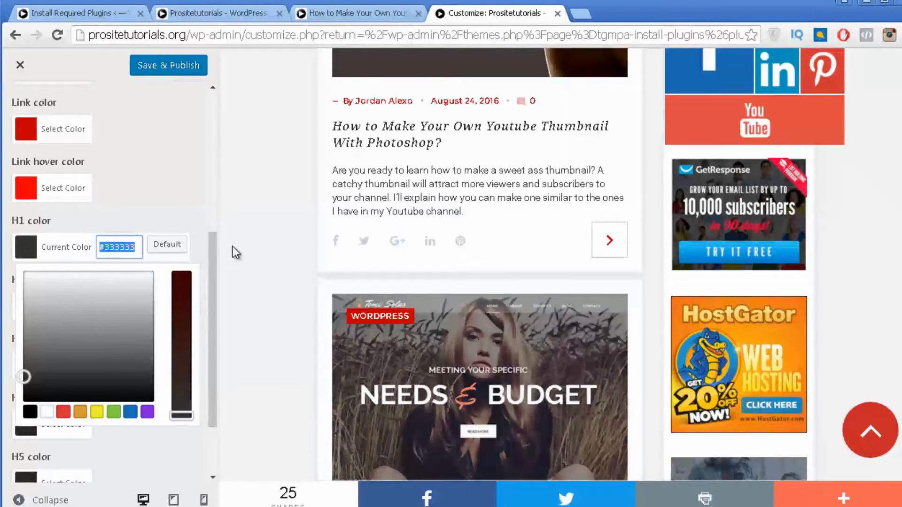
click(11, 280)
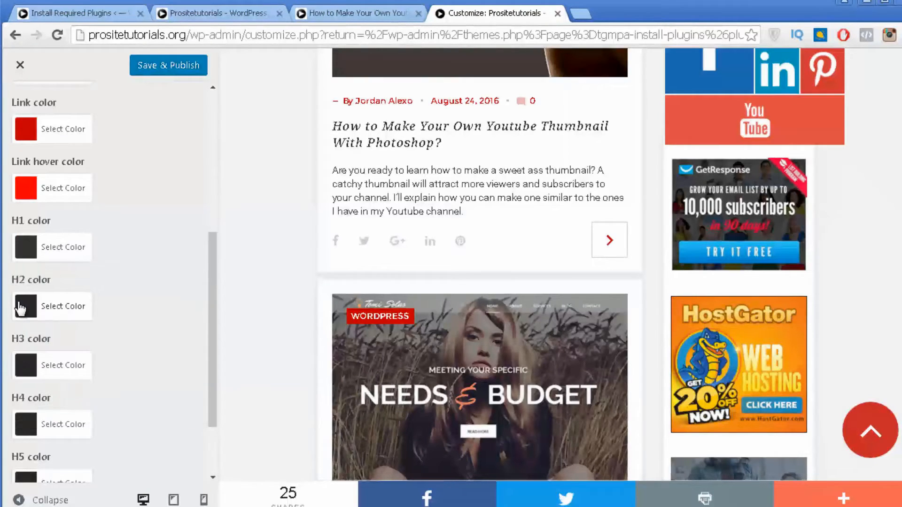
Step: Set the H2 and H3 heading colors to the copied dark gray #333333
click(23, 308)
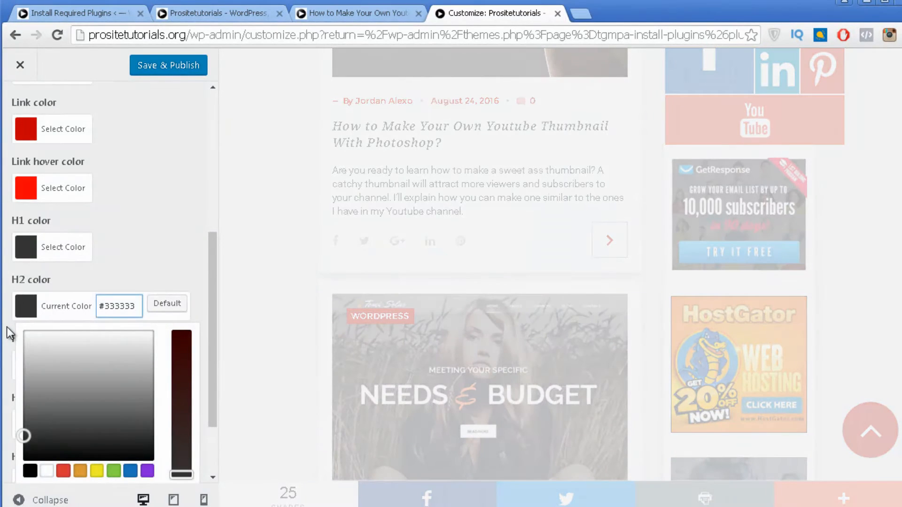
click(6, 326)
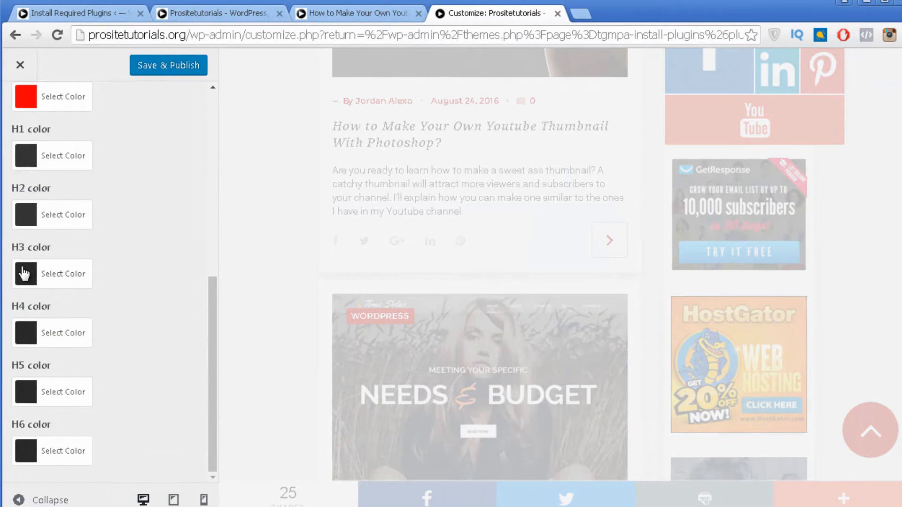
click(23, 272)
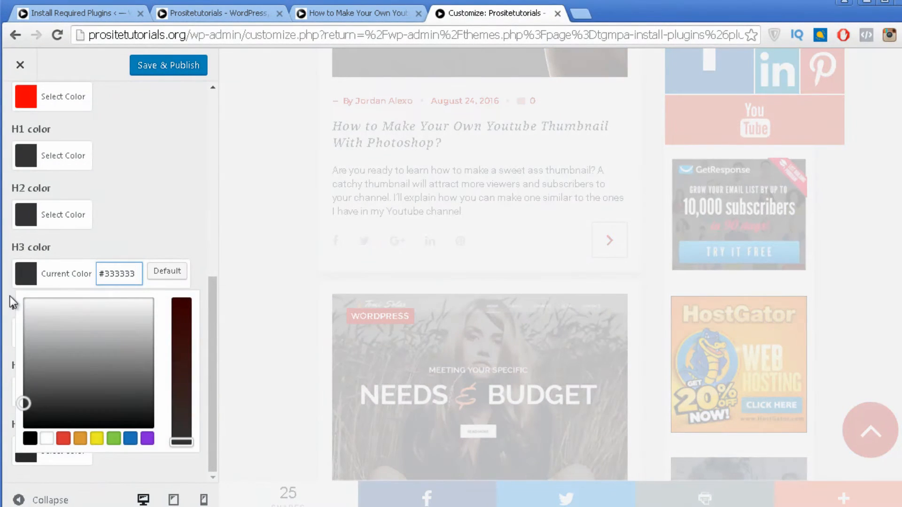
click(10, 296)
Step: Set the H4 and H5 heading colors to the same dark gray #333333
click(62, 325)
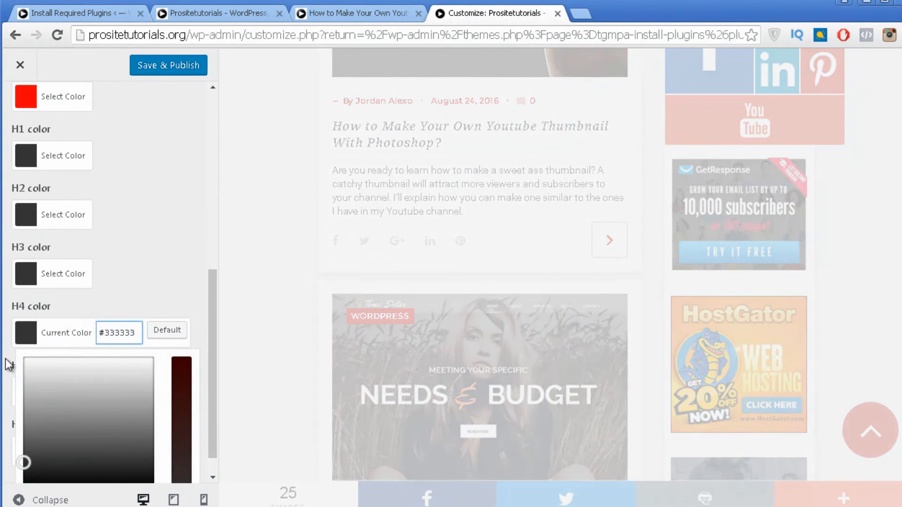
click(9, 364)
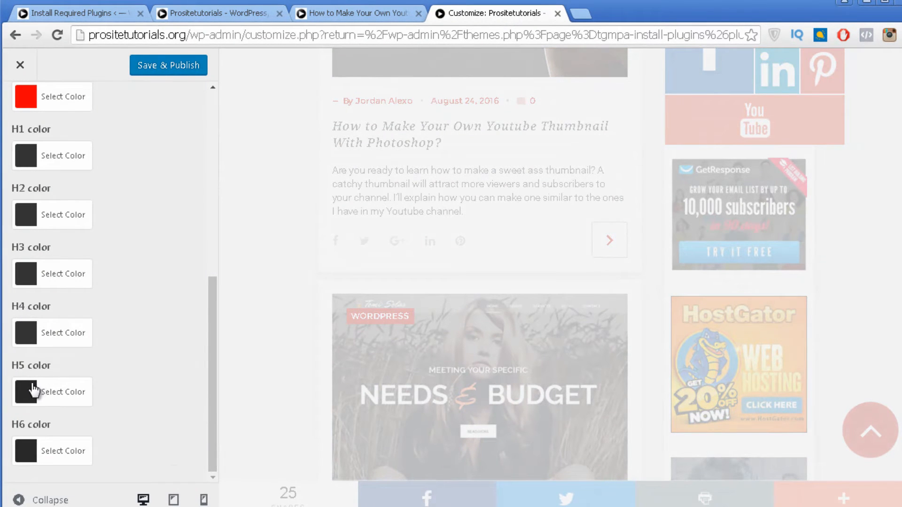
click(33, 392)
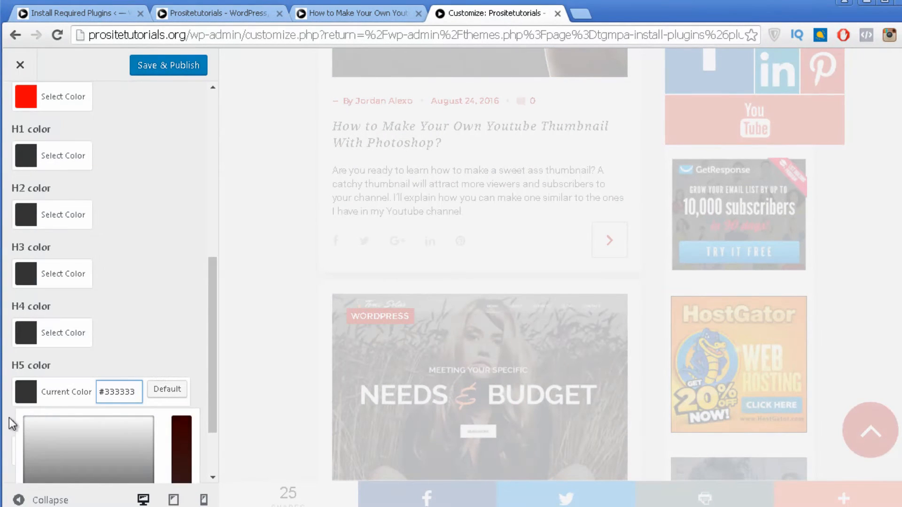
click(9, 439)
Step: Set the H6 color to #333333 and close its color picker
click(19, 448)
key(ctrl+z)
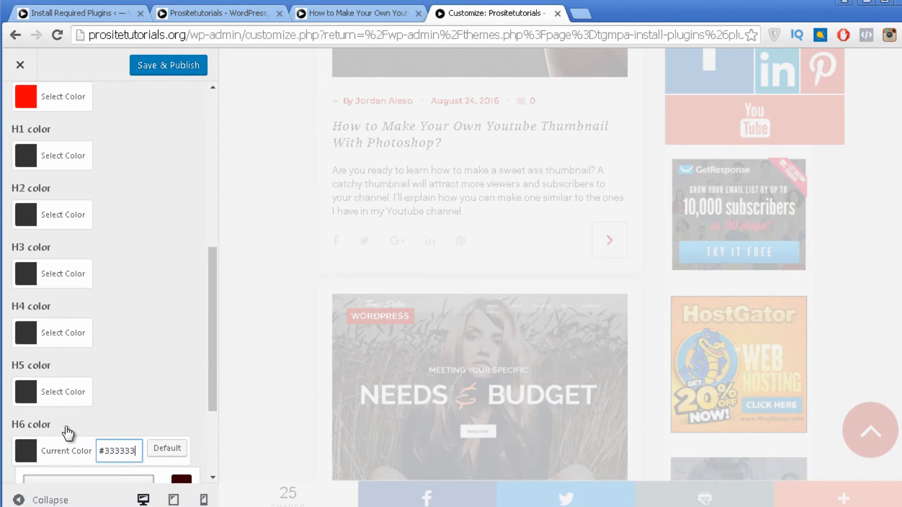
scroll(180, 409, down, 3)
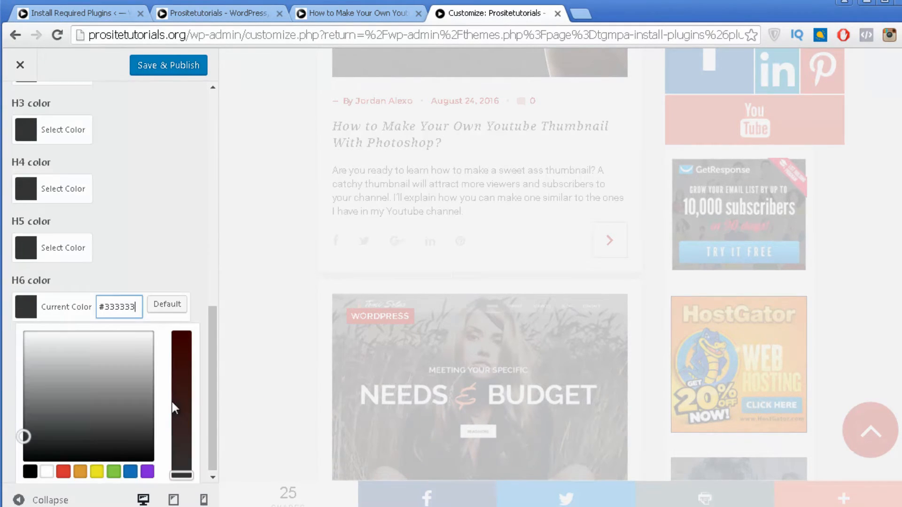
click(205, 273)
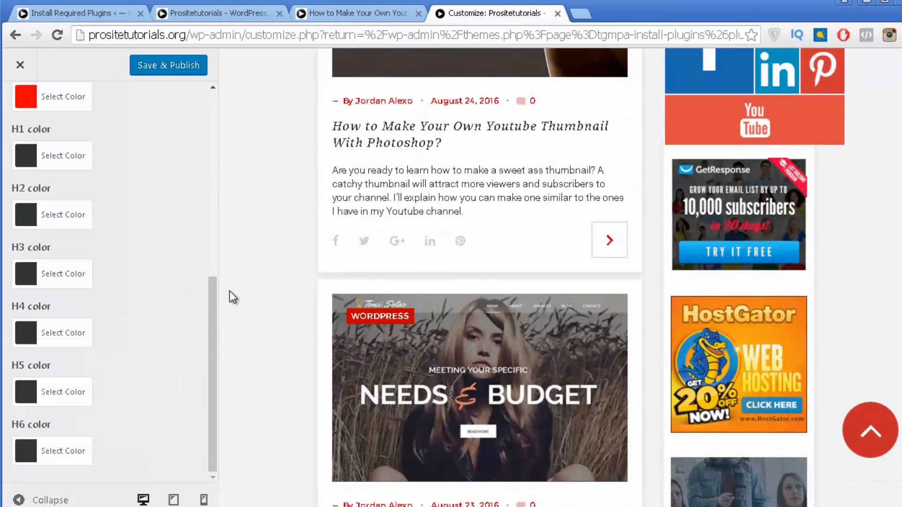
Step: Examine the blog preview from the header down through the post list to check the new color scheme
scroll(115, 217, up, 3)
scroll(484, 302, up, 9)
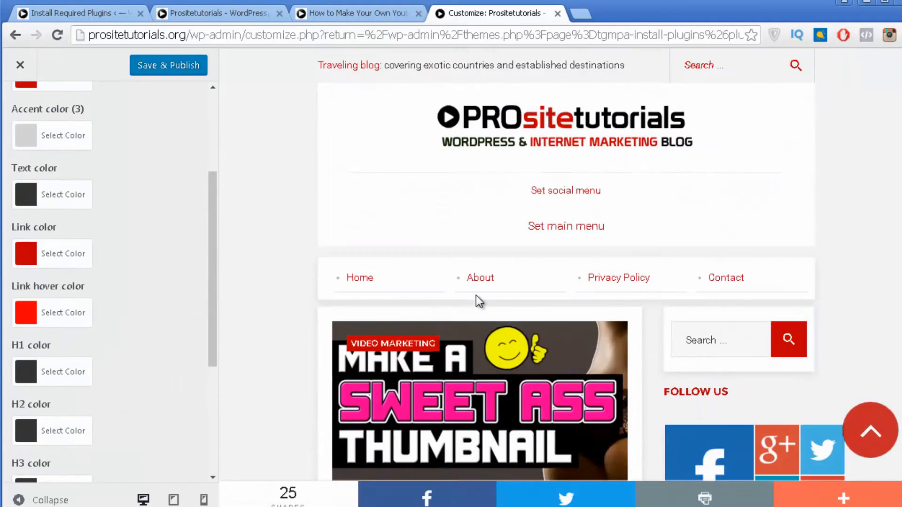
scroll(534, 248, down, 3)
scroll(559, 221, down, 15)
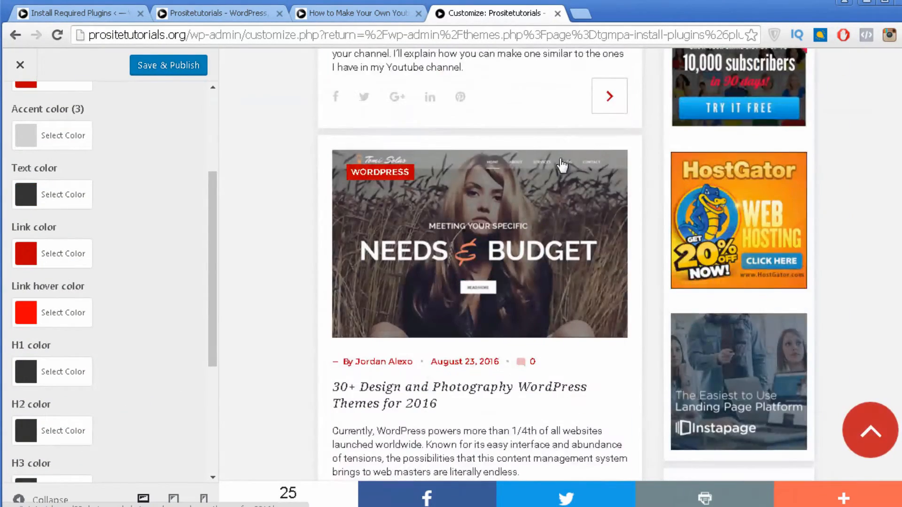
scroll(572, 376, down, 5)
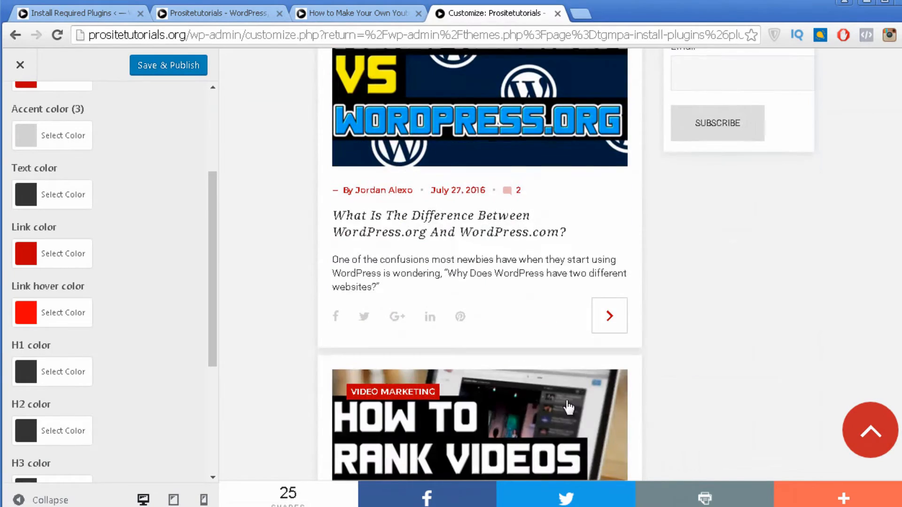
Step: Save and publish the regular color scheme changes and return to the customizer's main section list
scroll(568, 404, up, 4)
scroll(564, 401, up, 15)
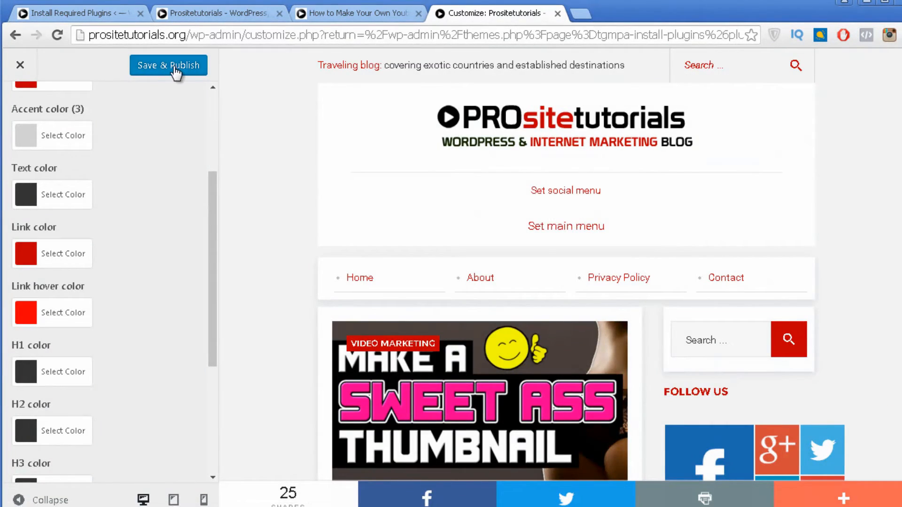
click(174, 68)
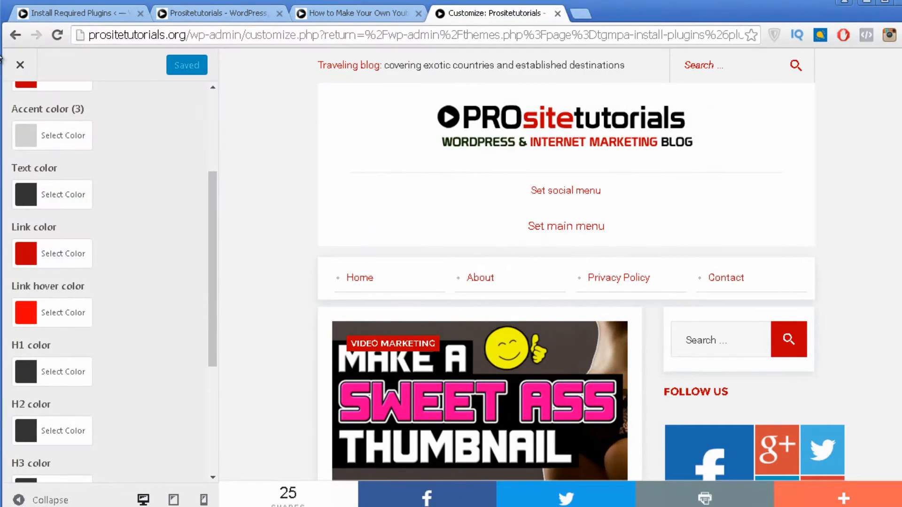
scroll(80, 140, up, 5)
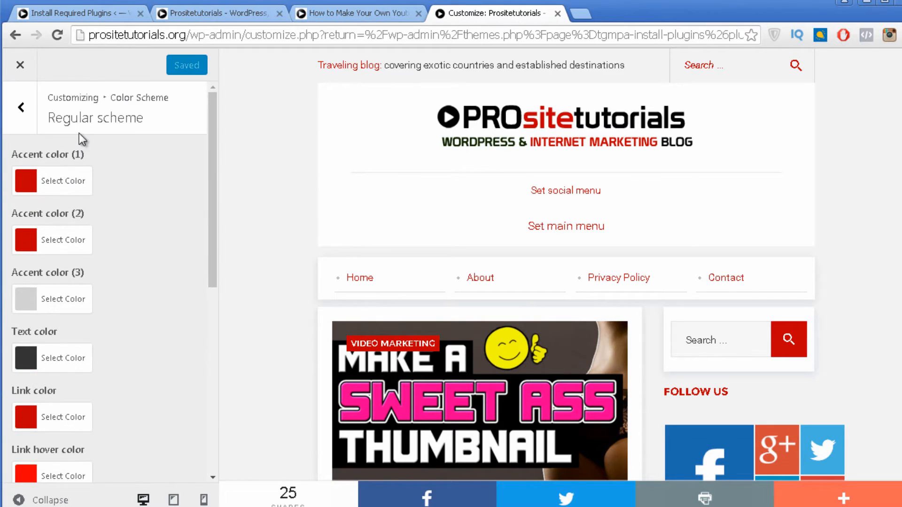
click(22, 108)
click(21, 109)
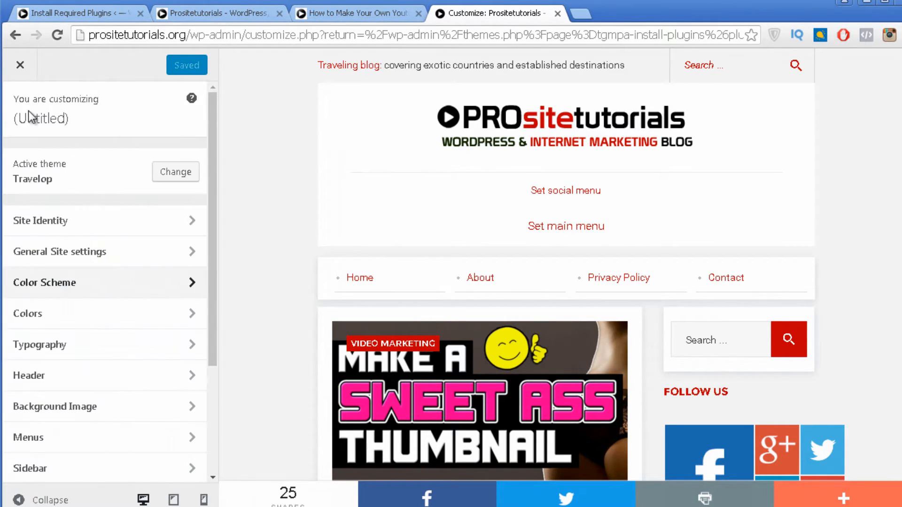
Step: Try a near-black body background color, #0a0a0a, and restore the default color
click(40, 314)
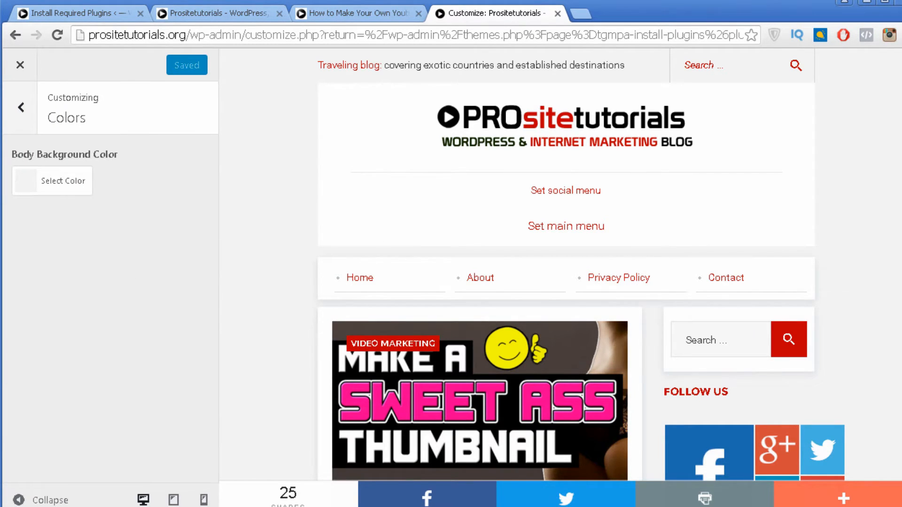
click(29, 187)
click(65, 325)
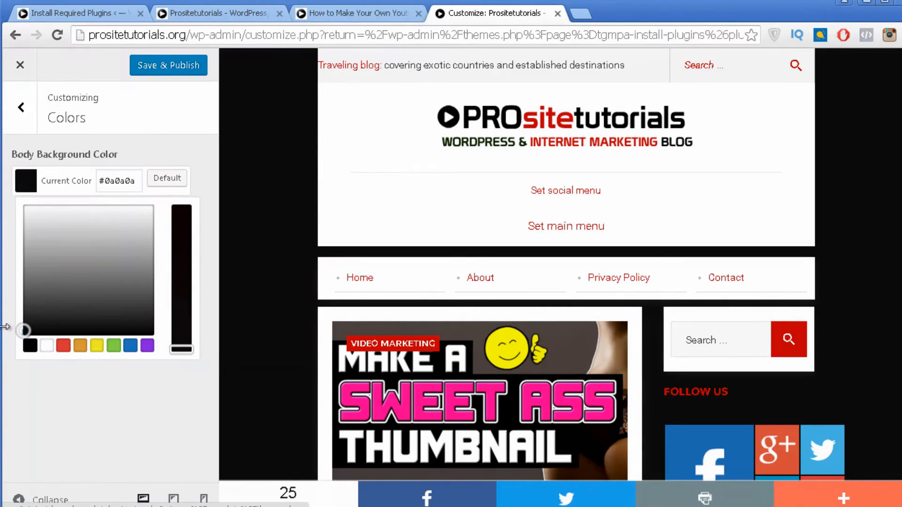
click(167, 178)
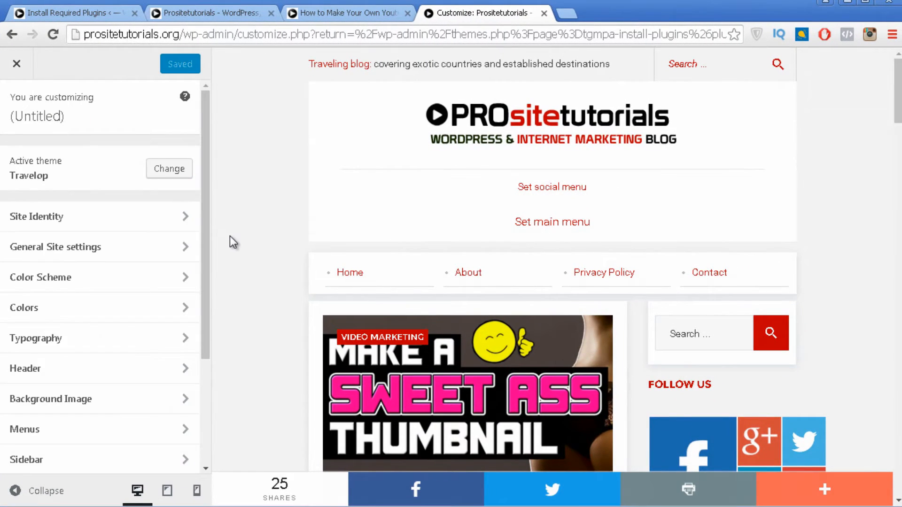
Step: Set the body text font family to Arial, Helvetica in the typography settings
click(49, 350)
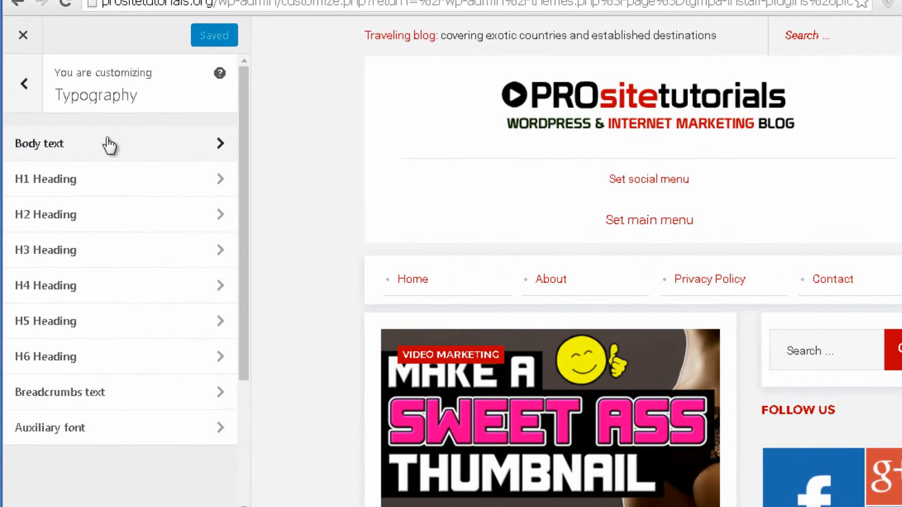
click(110, 145)
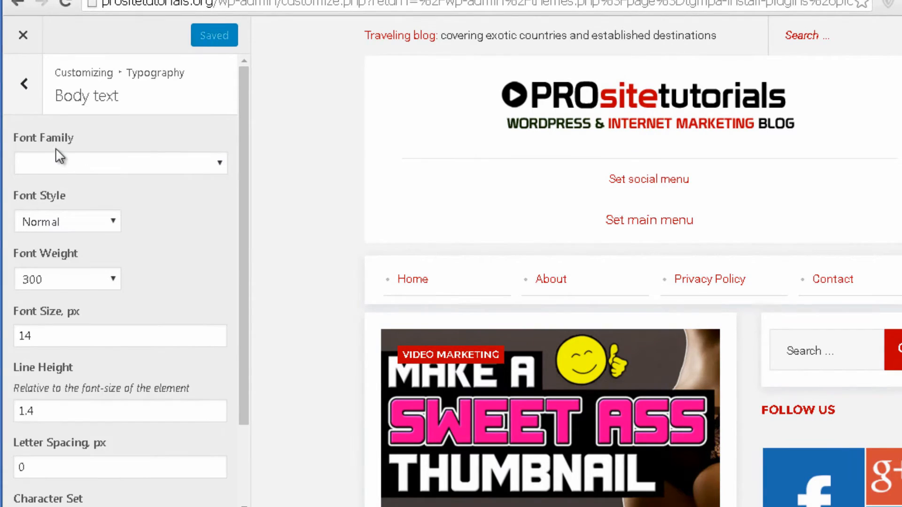
click(94, 165)
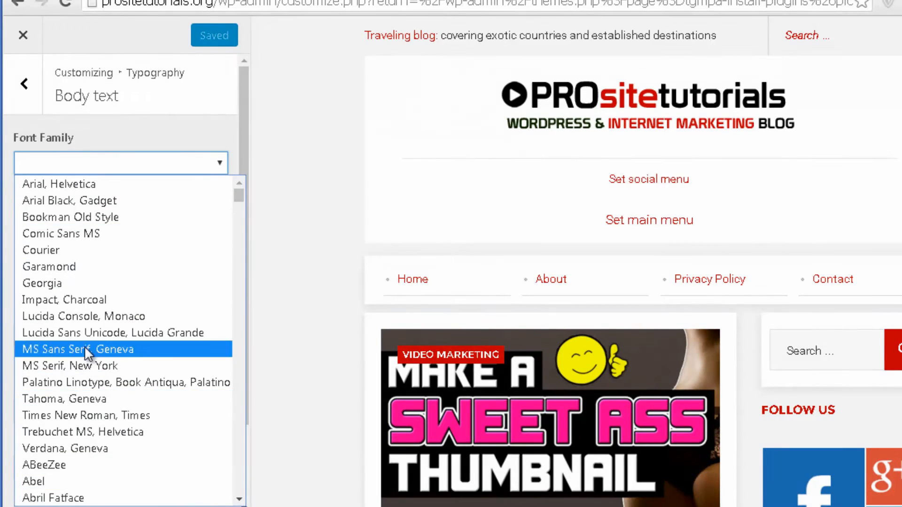
scroll(83, 333, down, 15)
scroll(80, 316, down, 20)
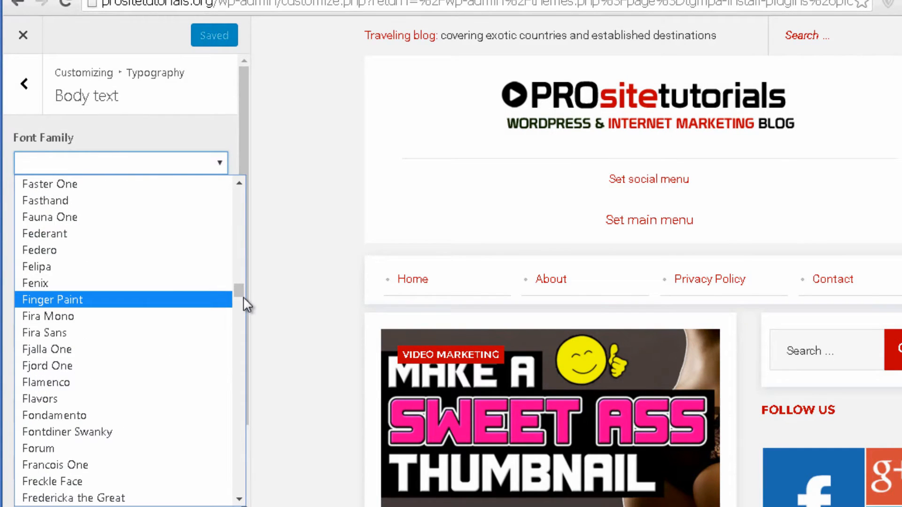
drag(241, 290, 211, 179)
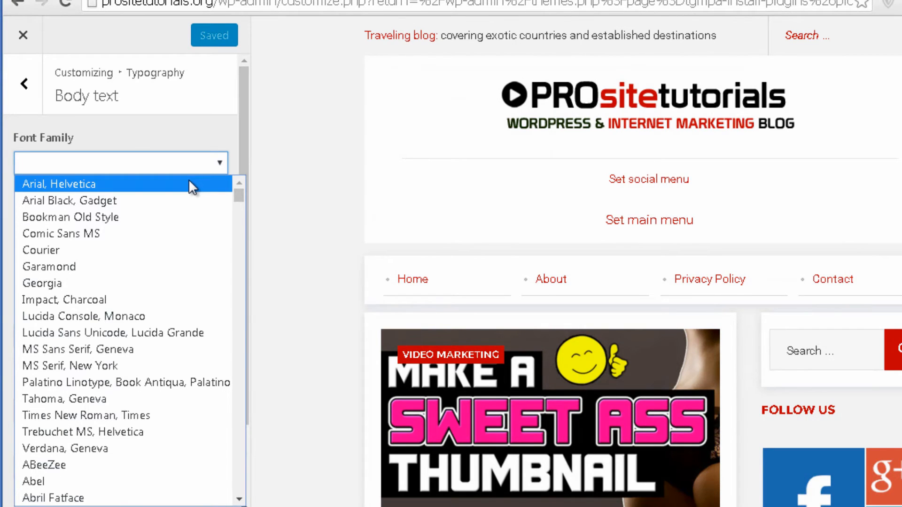
click(188, 179)
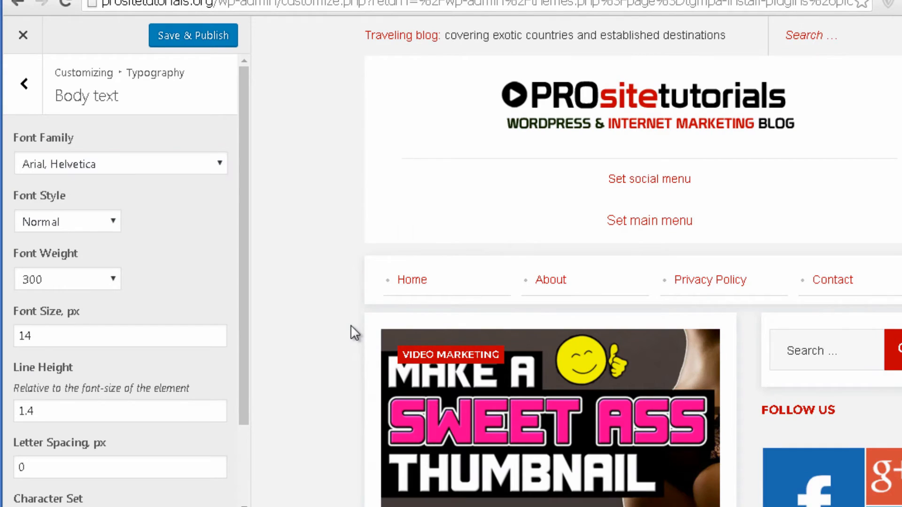
scroll(351, 326, down, 8)
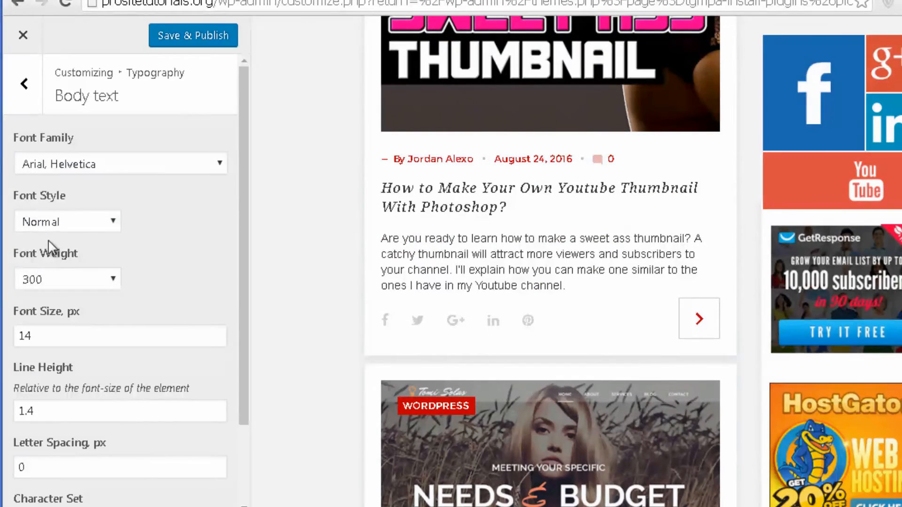
Step: Set the body text font weight to 400 and its font size to 17 px
click(48, 280)
click(48, 384)
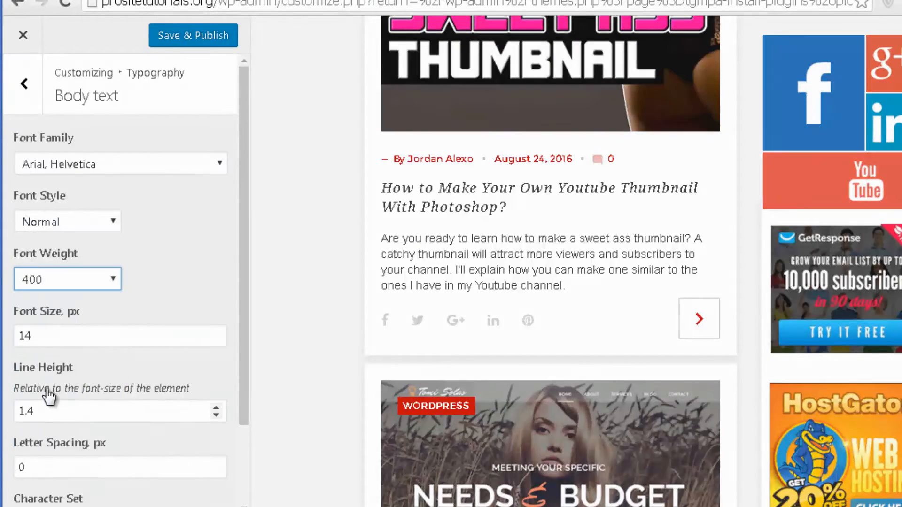
double_click(61, 335)
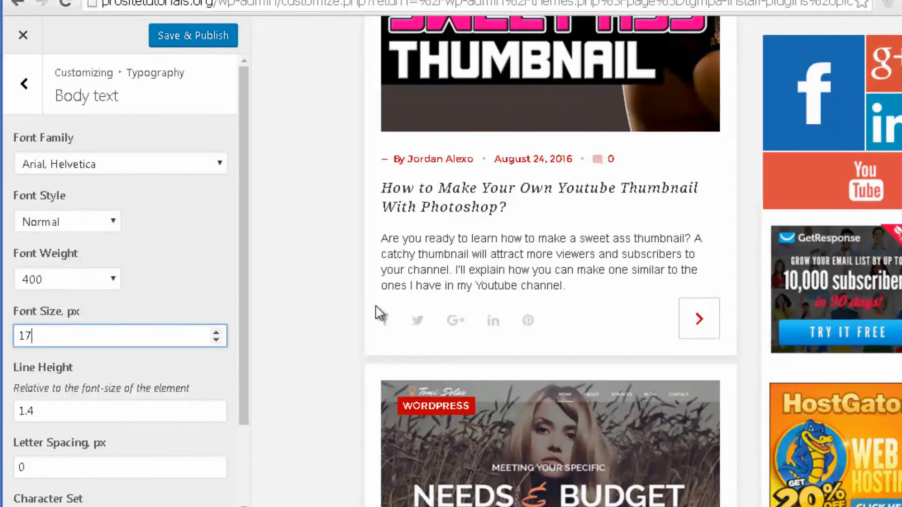
click(328, 332)
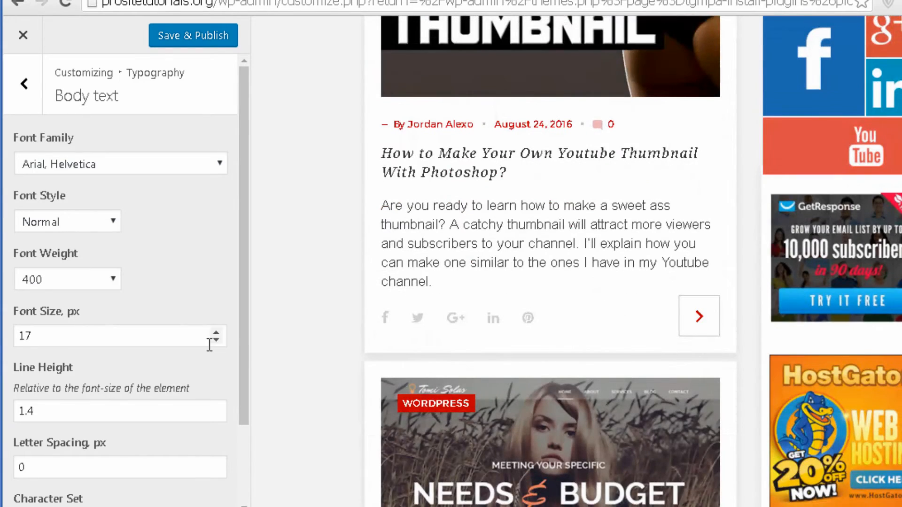
scroll(210, 345, down, 2)
scroll(70, 161, up, 2)
click(32, 87)
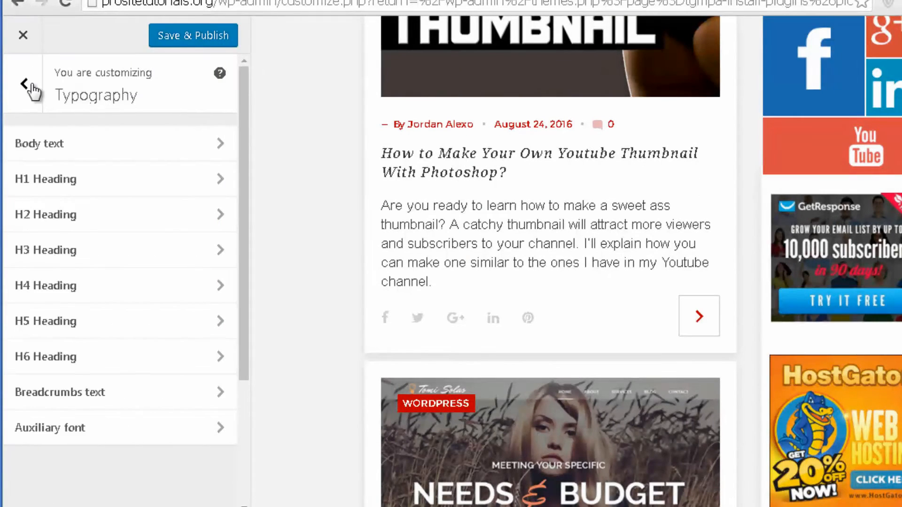
Step: Set the H1 heading typography to Arial, Helvetica with Normal style and font weight 500
click(66, 178)
click(67, 168)
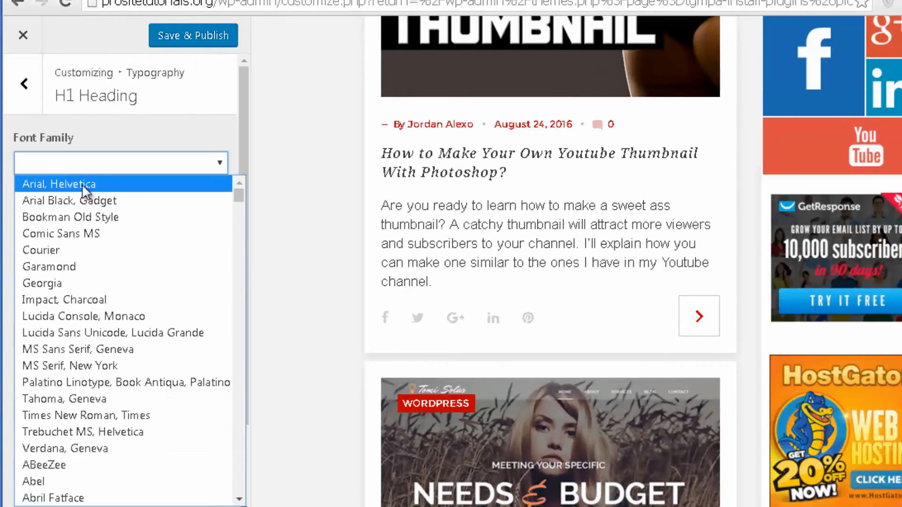
click(82, 184)
click(69, 226)
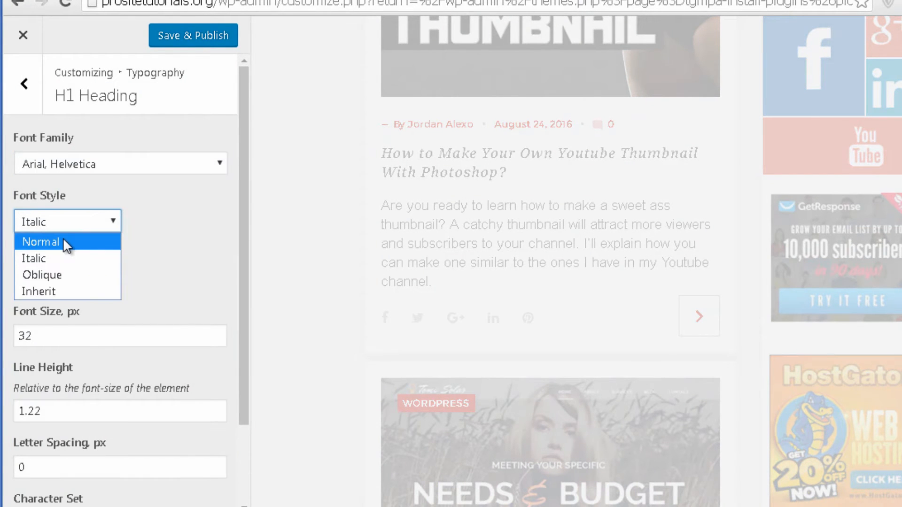
click(62, 241)
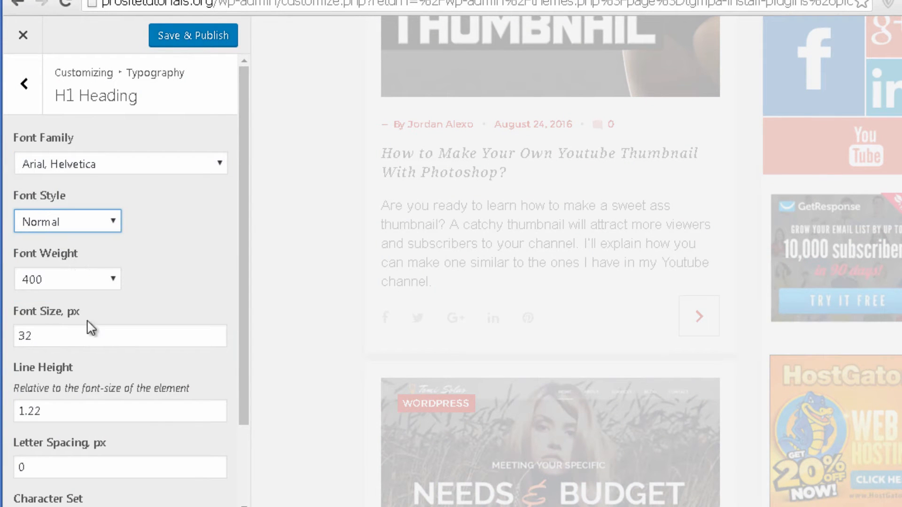
click(107, 286)
click(79, 396)
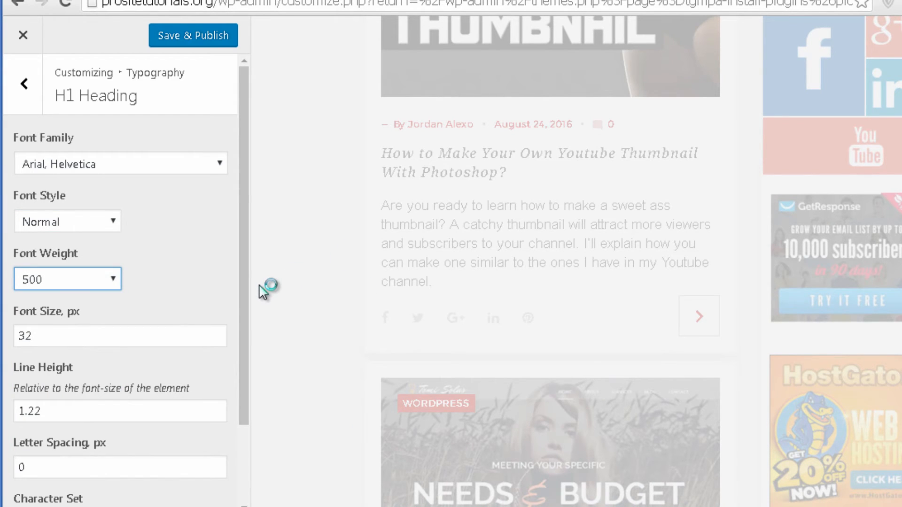
scroll(243, 305, down, 1)
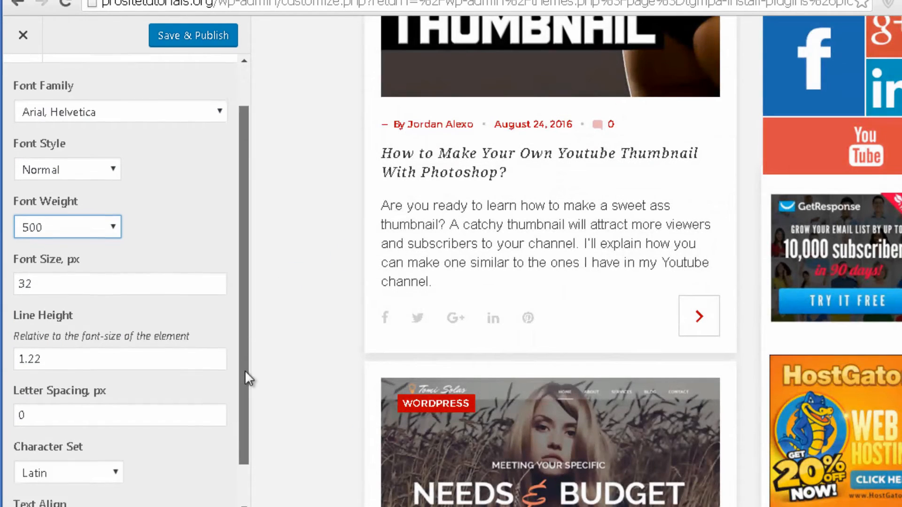
scroll(16, 71, up, 1)
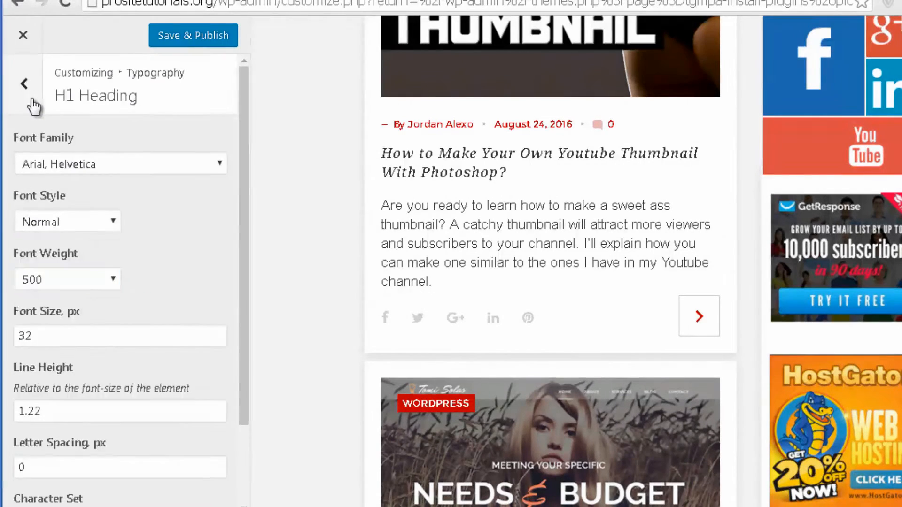
click(24, 84)
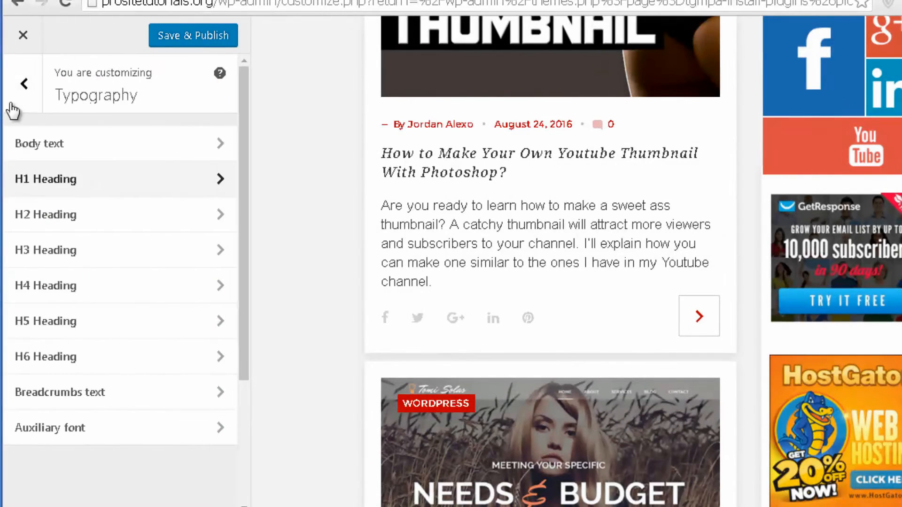
Step: Set the H2 heading typography to Arial, Helvetica with Normal style and font weight 500
click(64, 220)
click(61, 166)
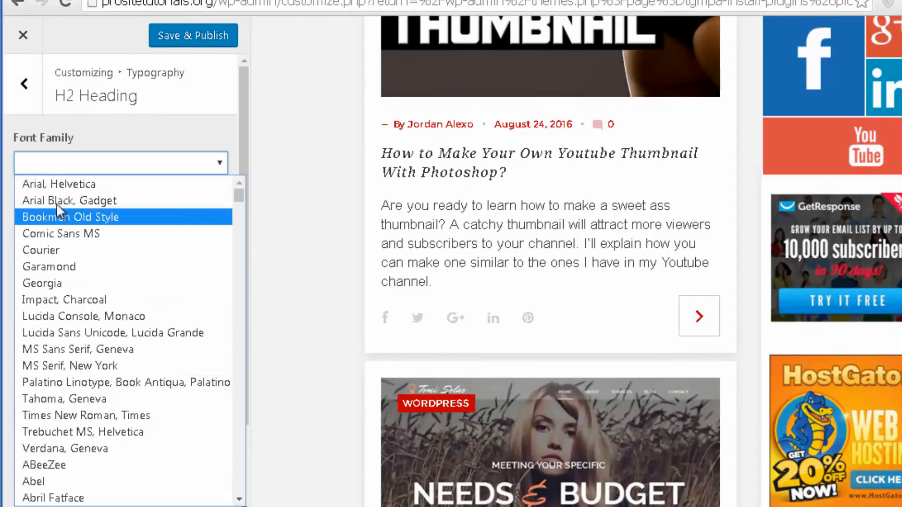
click(59, 184)
click(68, 224)
click(69, 243)
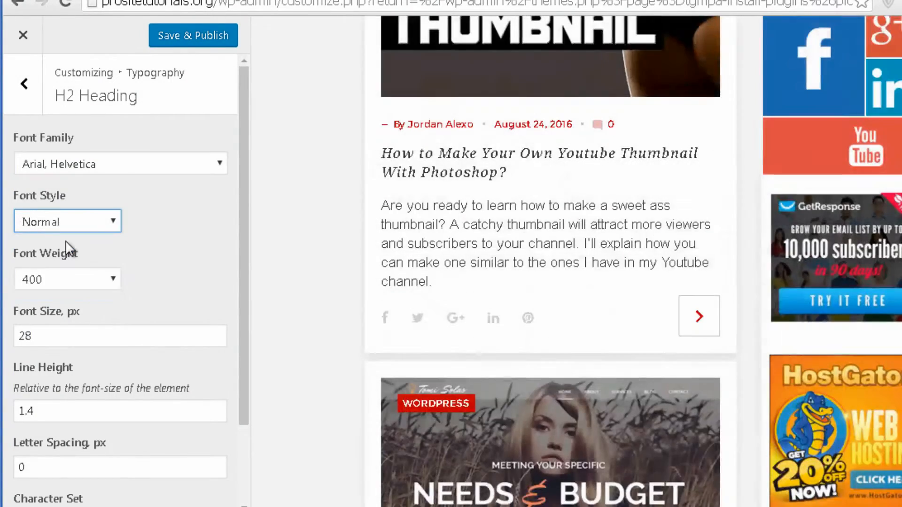
click(75, 281)
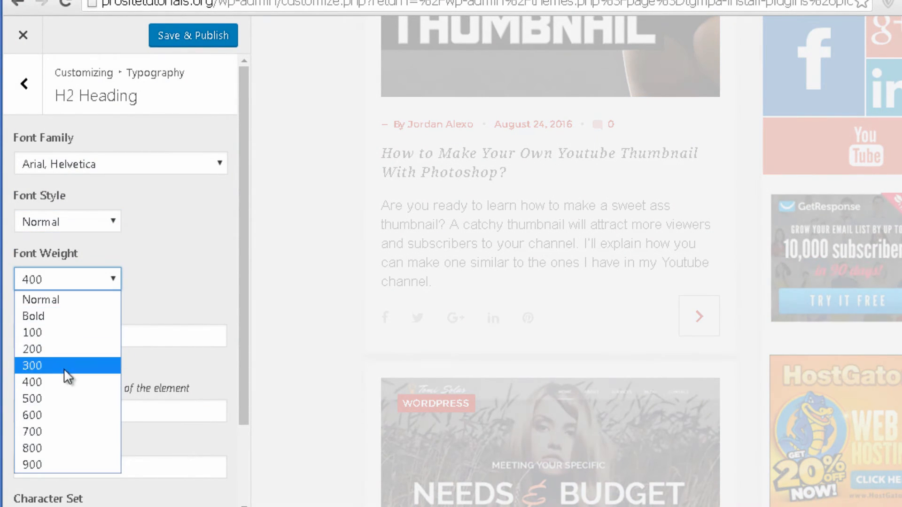
click(71, 399)
scroll(100, 316, down, 2)
scroll(100, 315, down, 1)
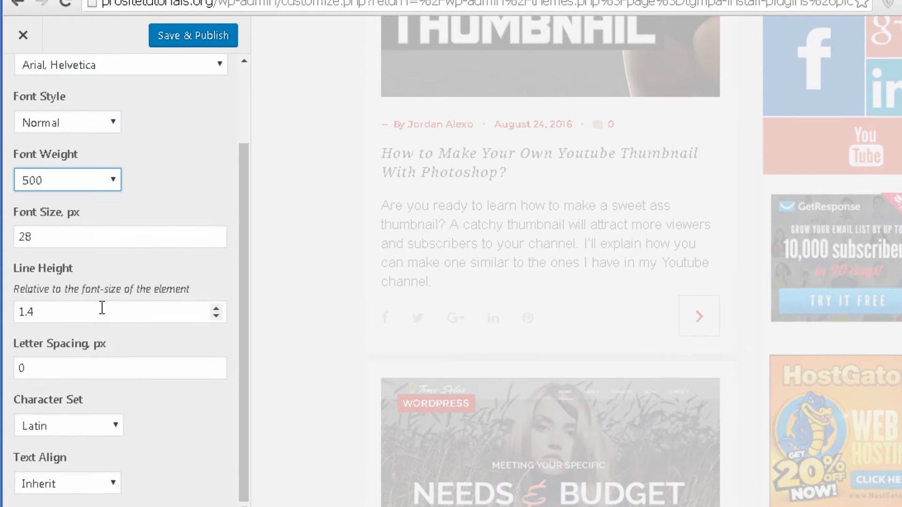
scroll(102, 303, up, 3)
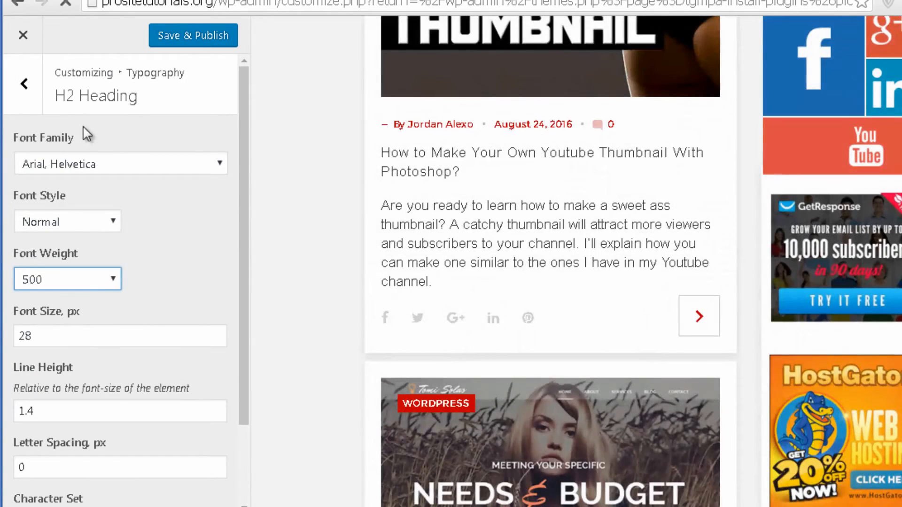
click(35, 99)
Step: Set the auxiliary font family to Arial Black, Gadget in the typography settings
scroll(105, 109, down, 2)
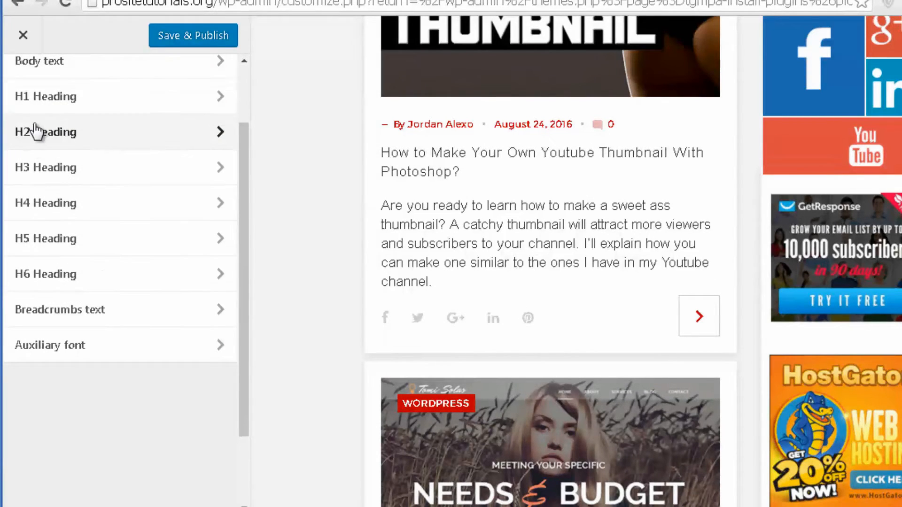
scroll(35, 109, up, 2)
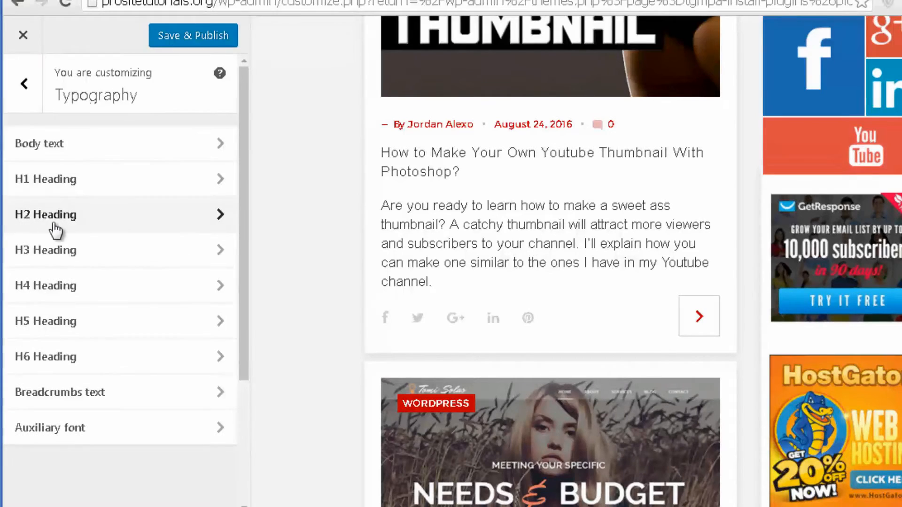
scroll(61, 207, down, 2)
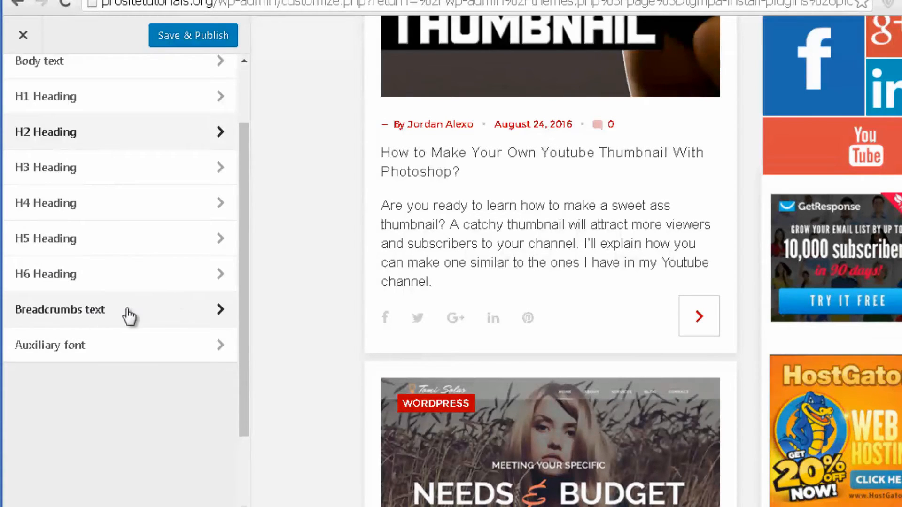
click(87, 350)
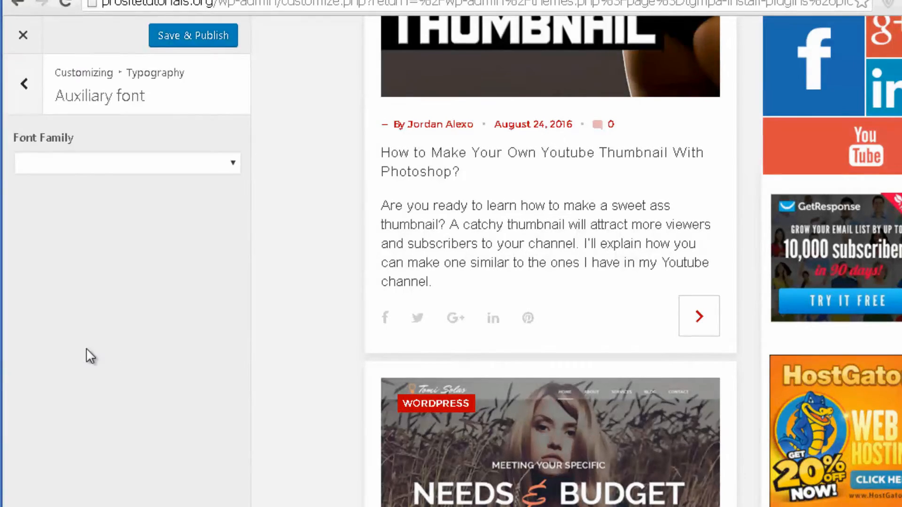
click(128, 164)
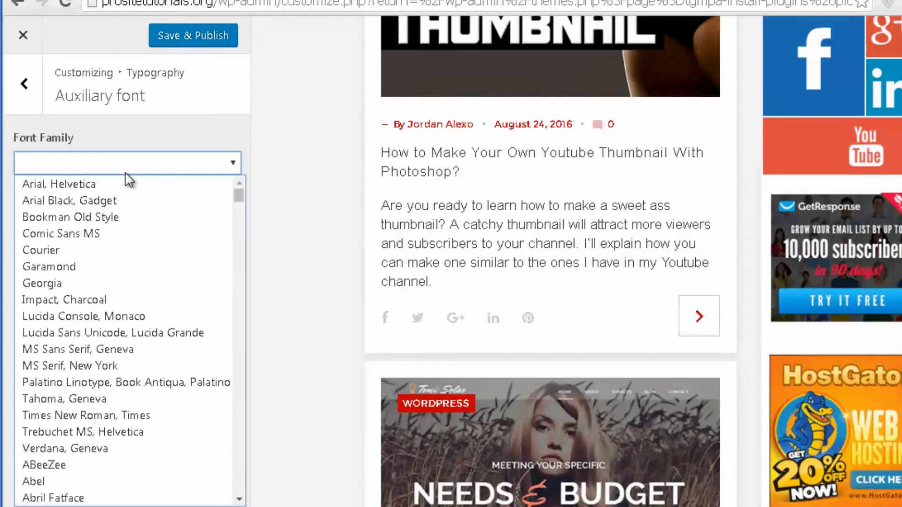
click(106, 203)
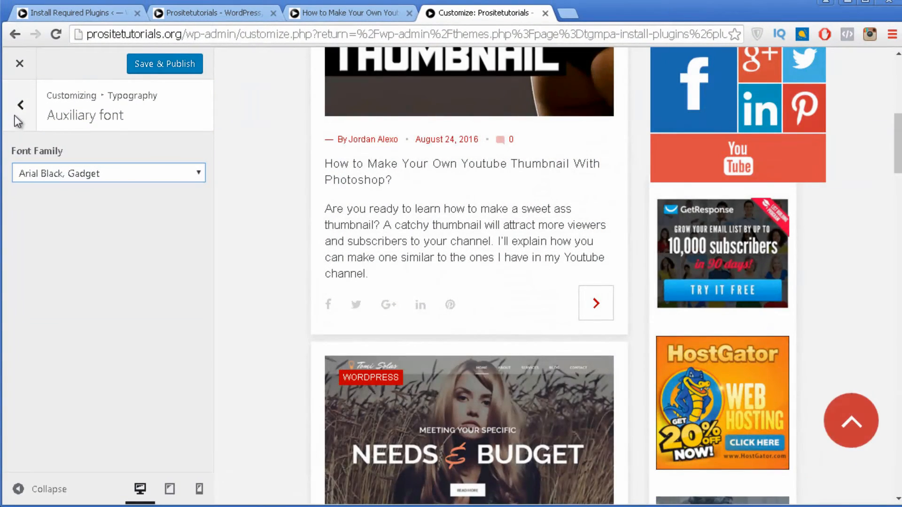
click(19, 123)
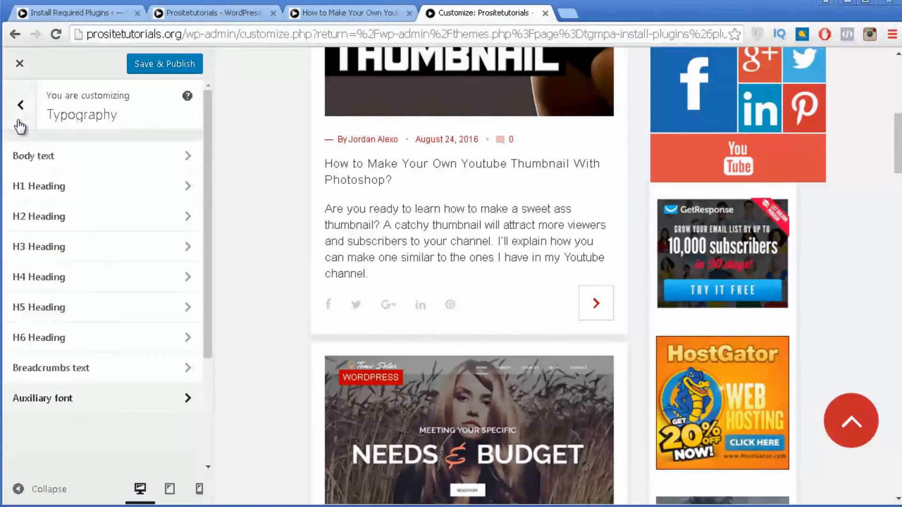
click(20, 123)
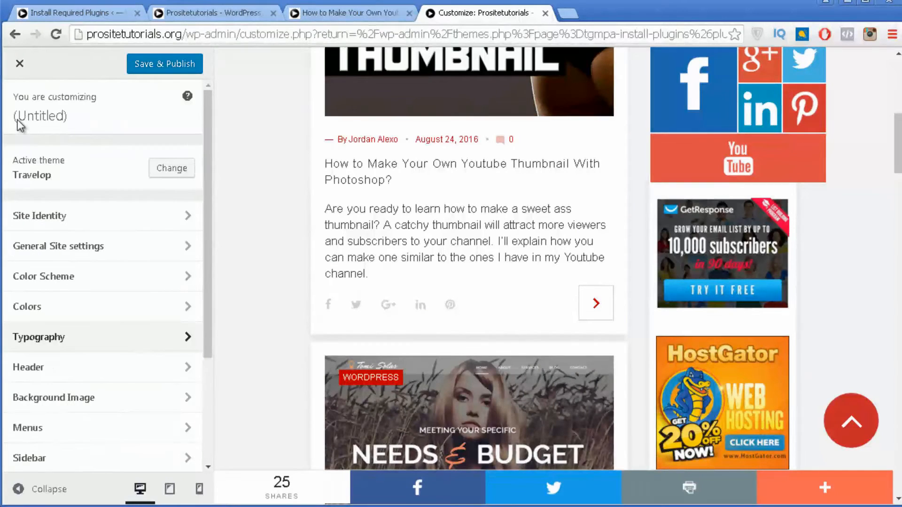
Step: Try a near-black #0a0a0a background color in the header styles, and return it to white #ffffff
click(105, 371)
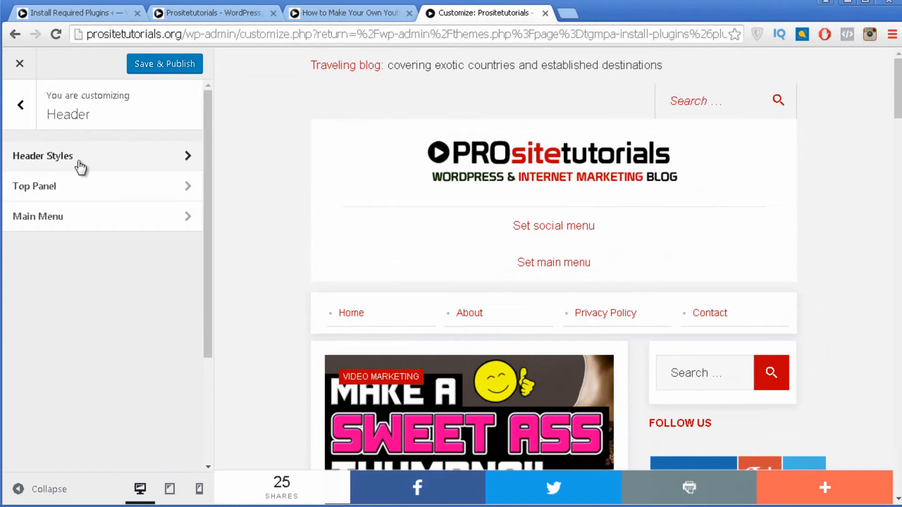
click(53, 160)
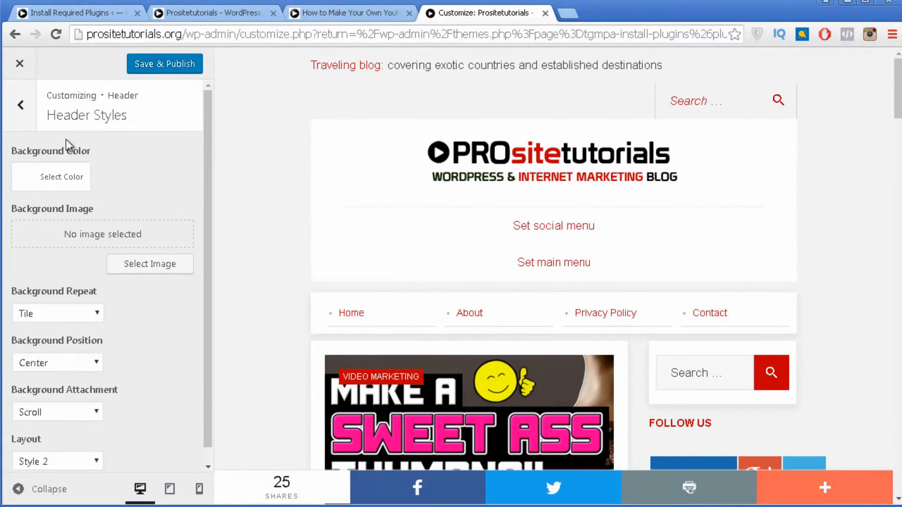
scroll(44, 207, down, 1)
scroll(44, 207, up, 1)
click(33, 181)
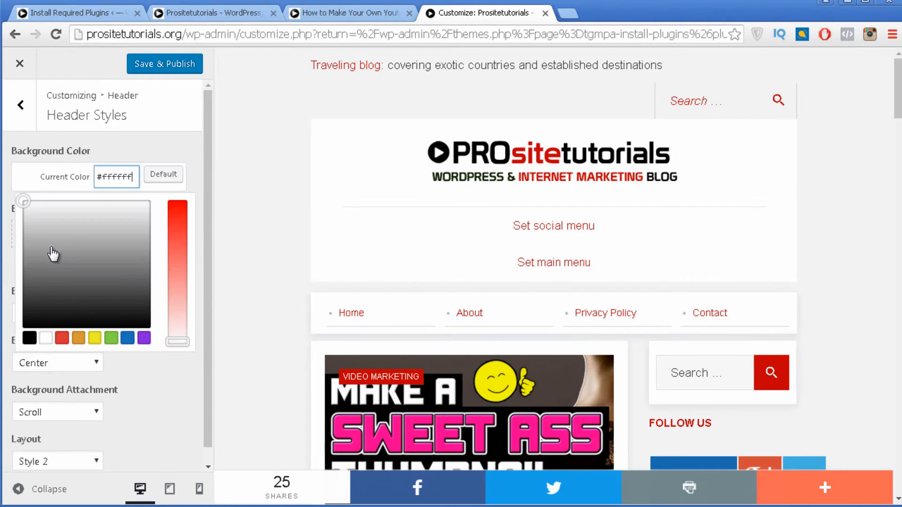
drag(52, 254, 10, 352)
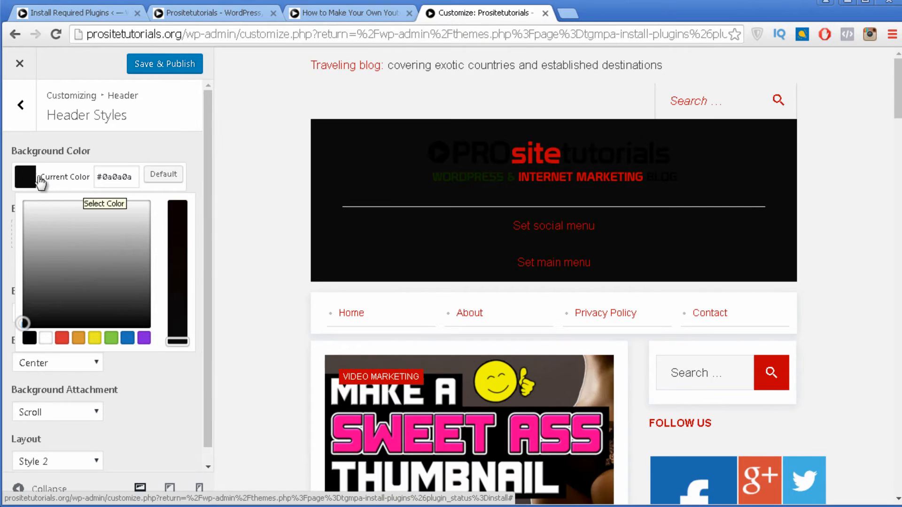
drag(36, 207, 22, 203)
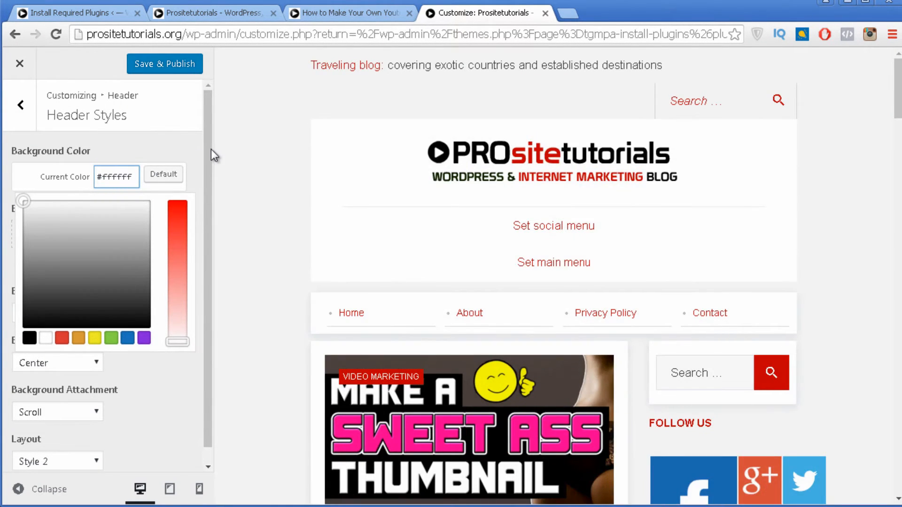
click(8, 216)
scroll(69, 246, down, 1)
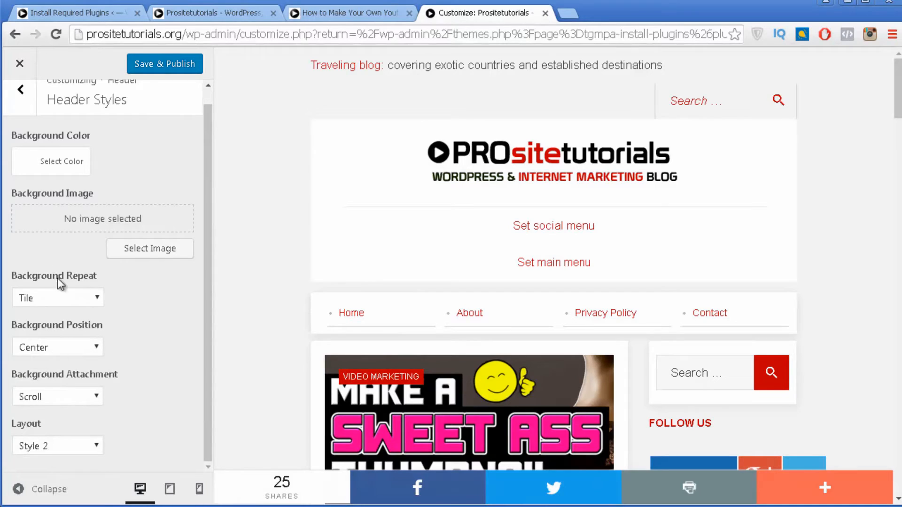
click(16, 108)
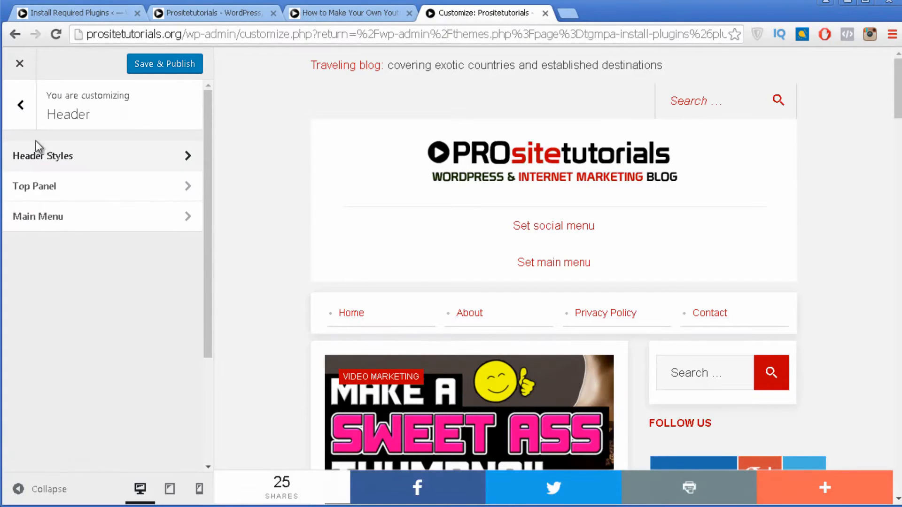
Step: Delete the "Traveling blog" disclaimer text from the header's top panel
click(66, 186)
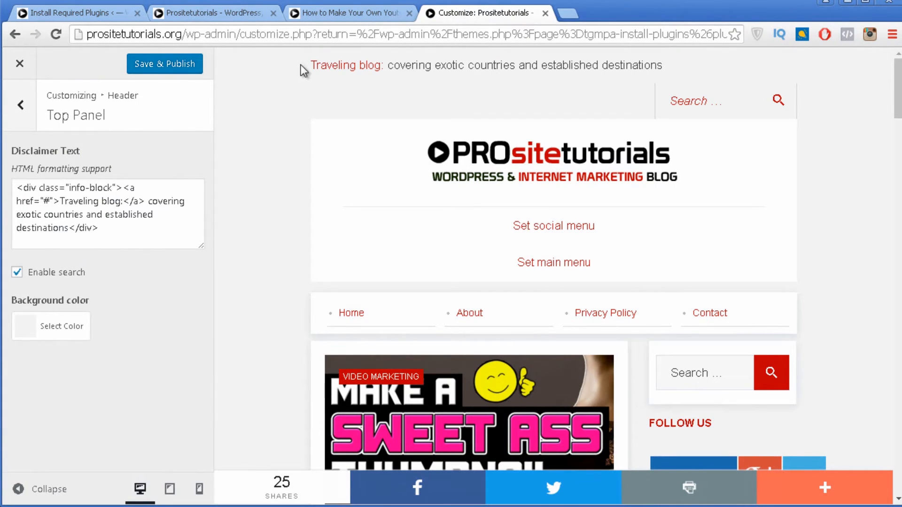
drag(302, 65, 703, 53)
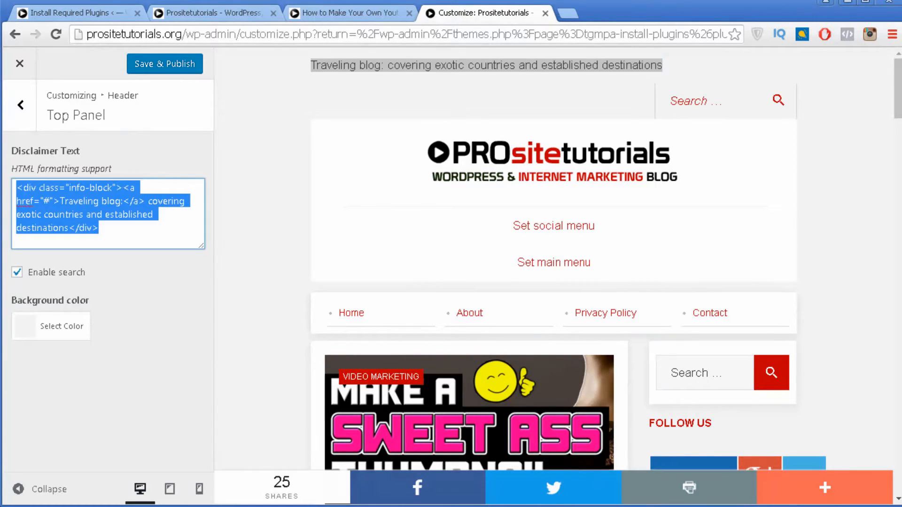
key(BackSpace)
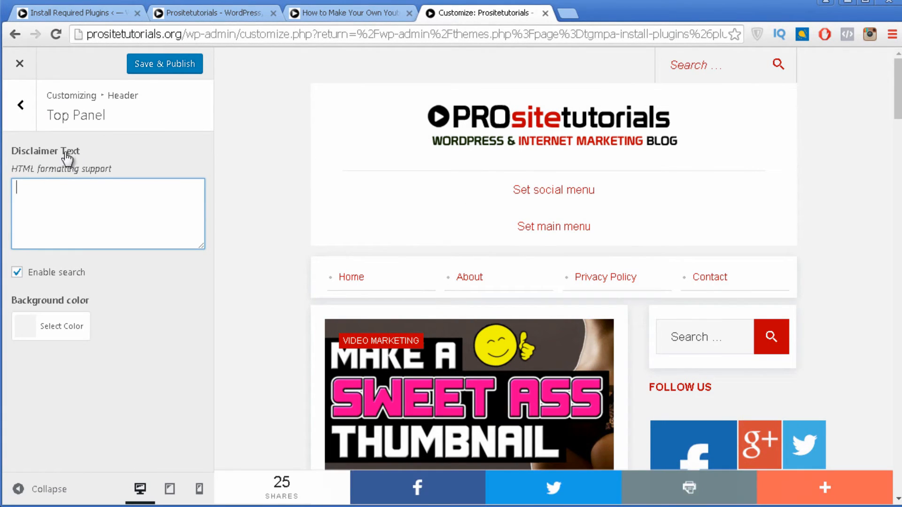
click(20, 104)
Step: Review the header's main menu options and the site's background image settings
click(126, 228)
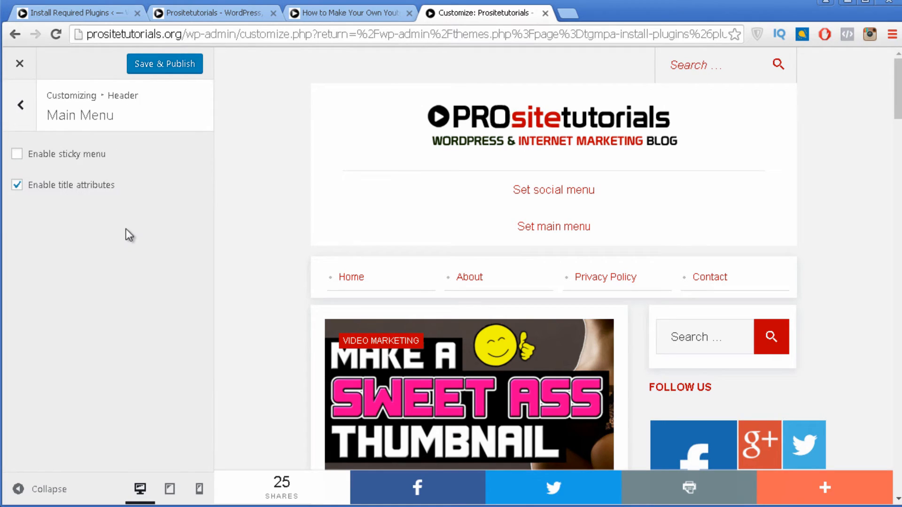
click(30, 112)
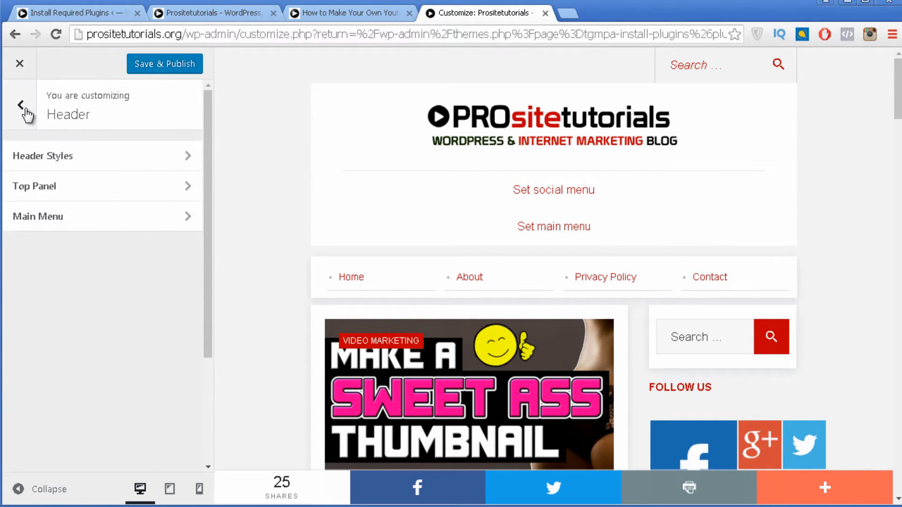
click(23, 110)
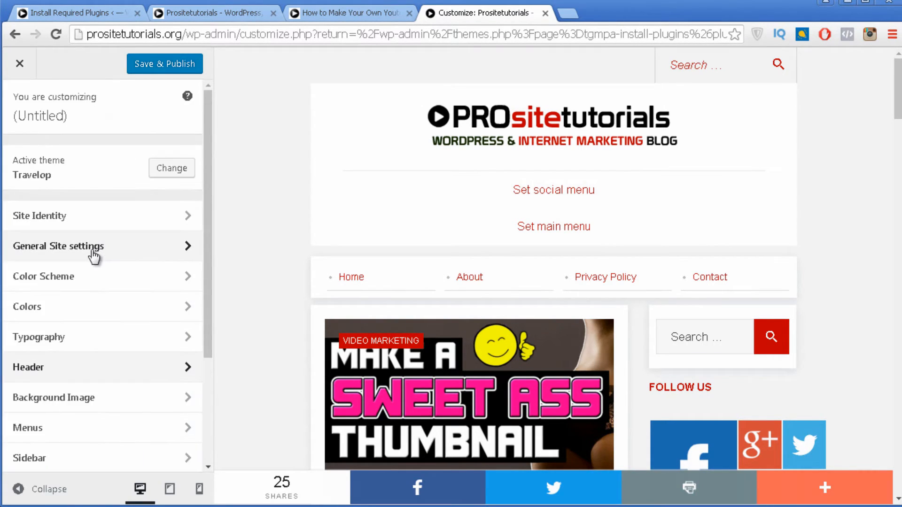
click(103, 398)
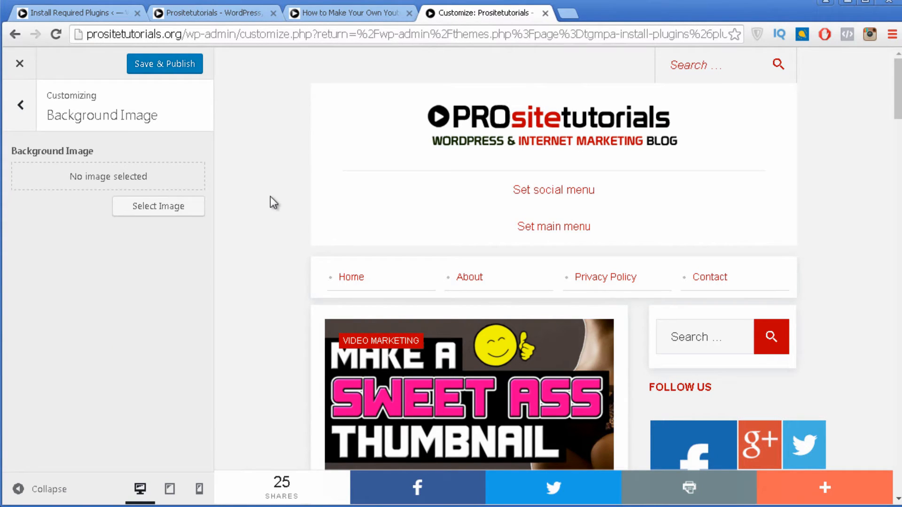
click(29, 127)
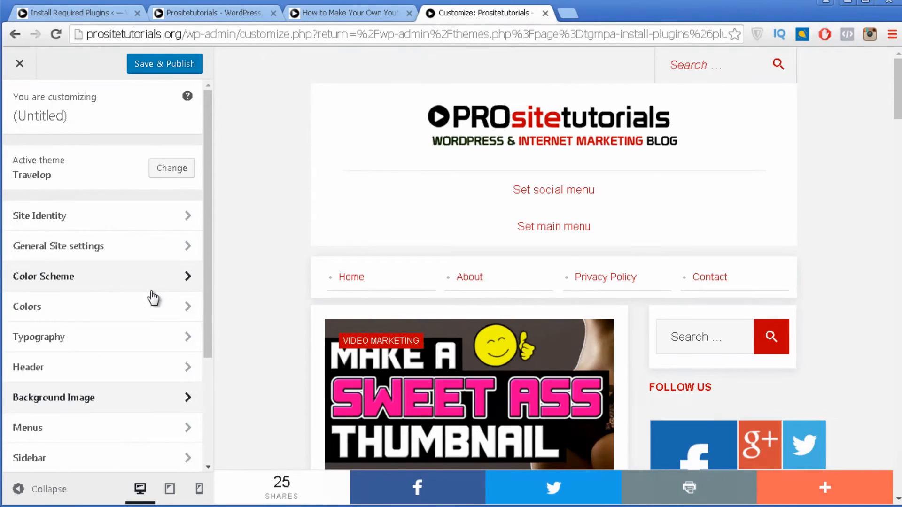
Step: Try assigning Main Menu to the Top menu location, and clear that assignment
click(113, 436)
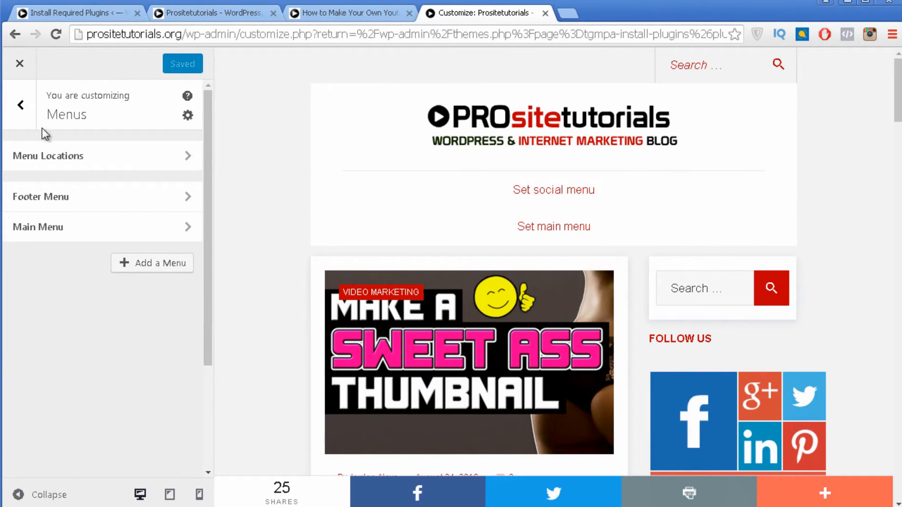
click(54, 160)
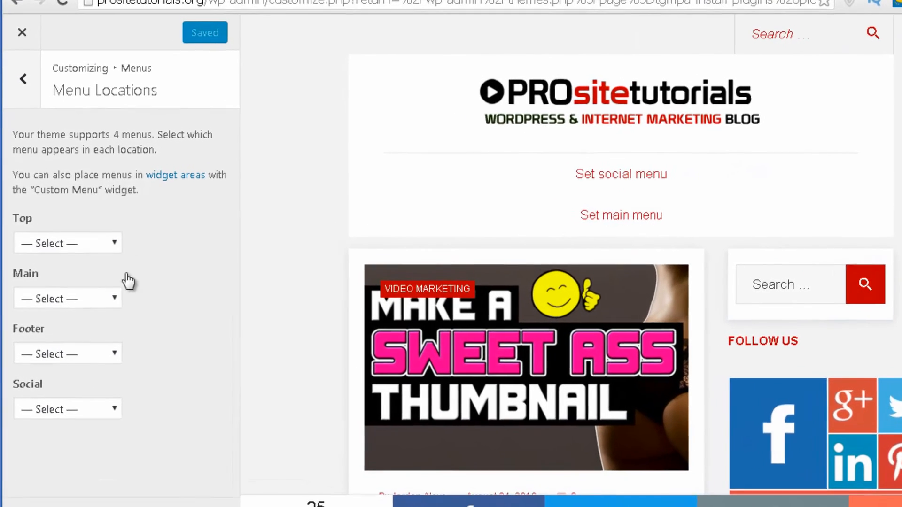
click(56, 252)
click(78, 294)
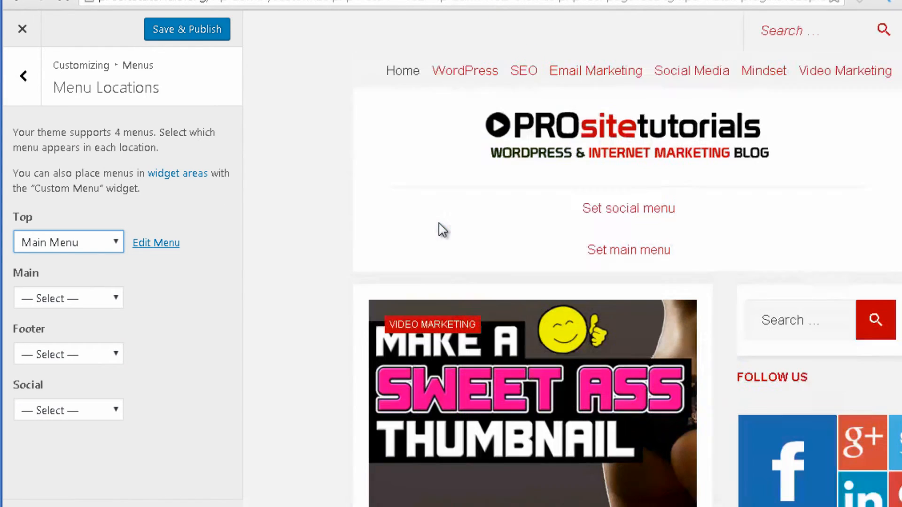
click(76, 241)
click(62, 266)
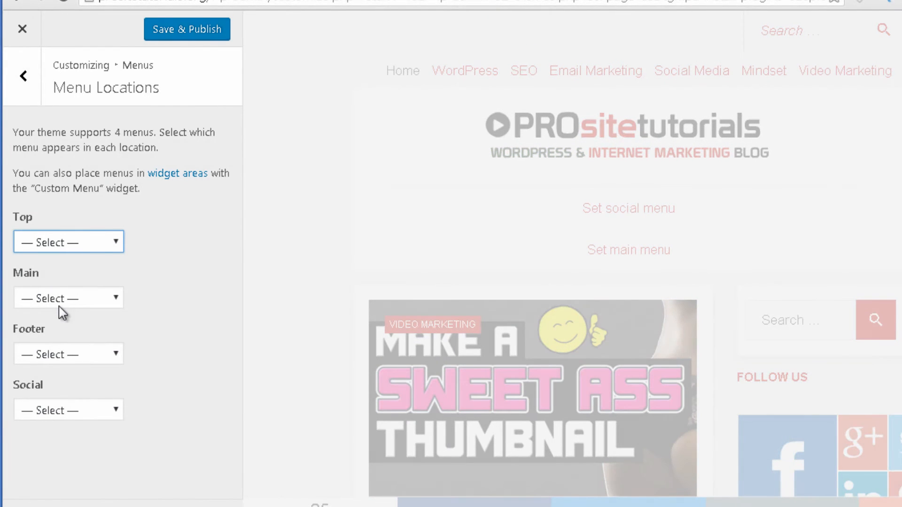
Step: Assign Main Menu to the Main location and Footer Menu to the Footer location, and check the page footer in the preview
click(63, 299)
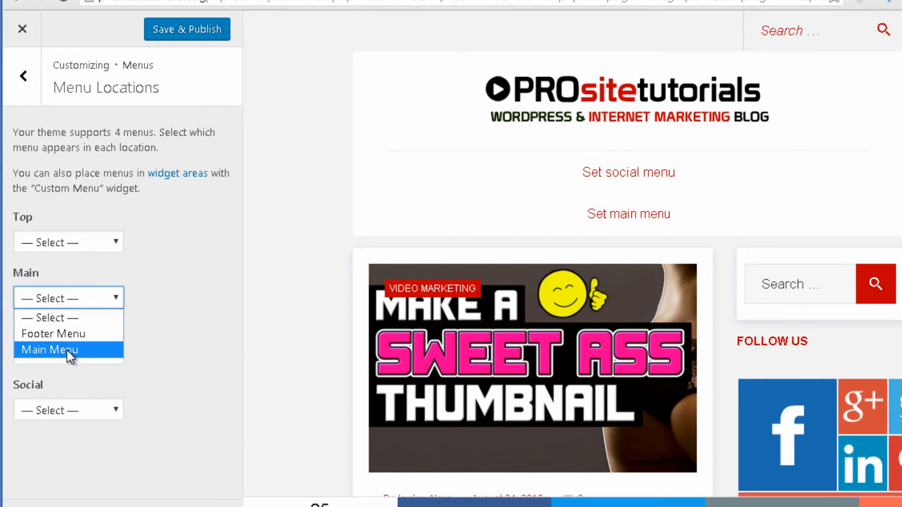
click(70, 351)
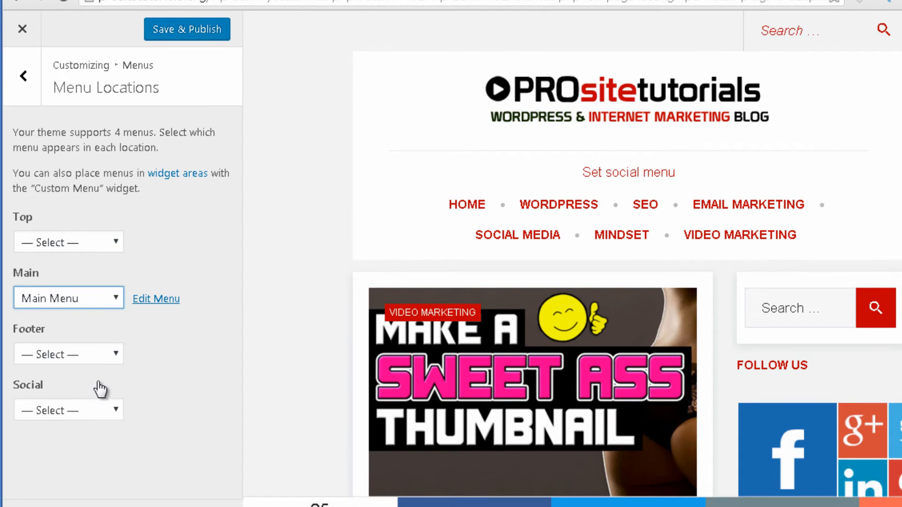
click(110, 355)
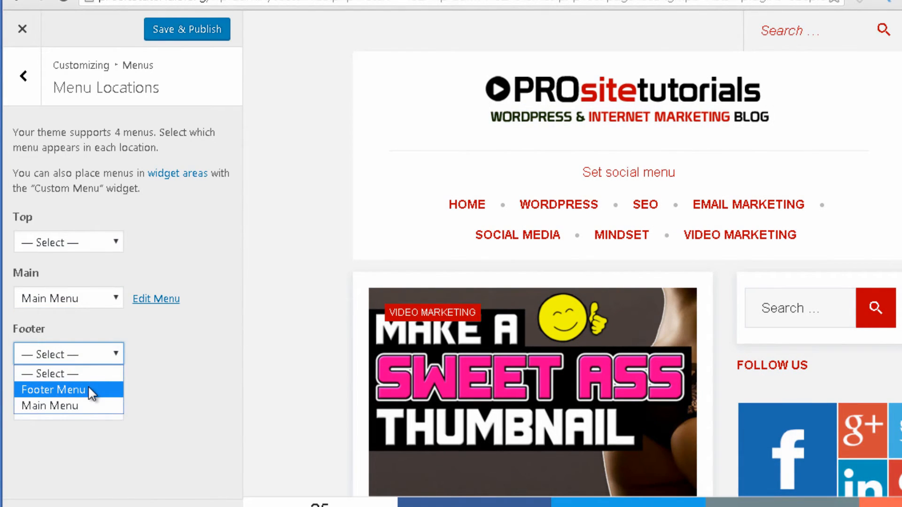
click(88, 390)
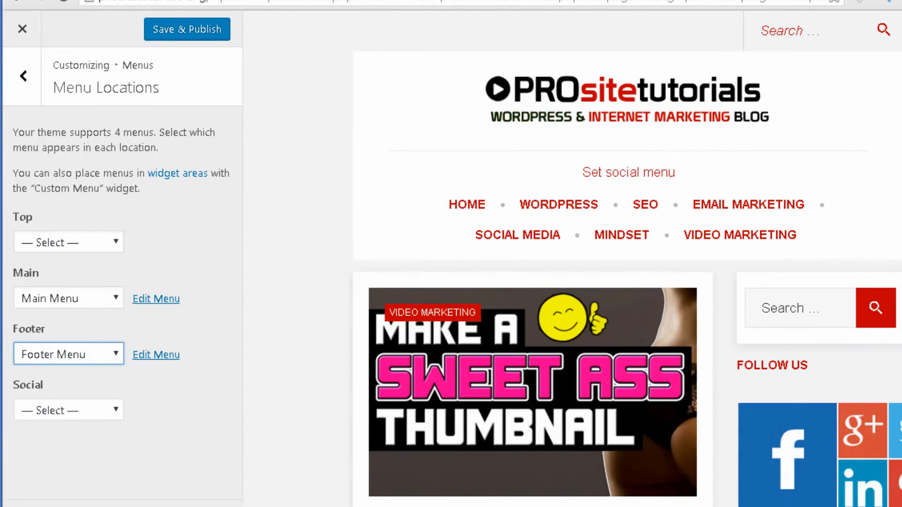
scroll(572, 259, down, 15)
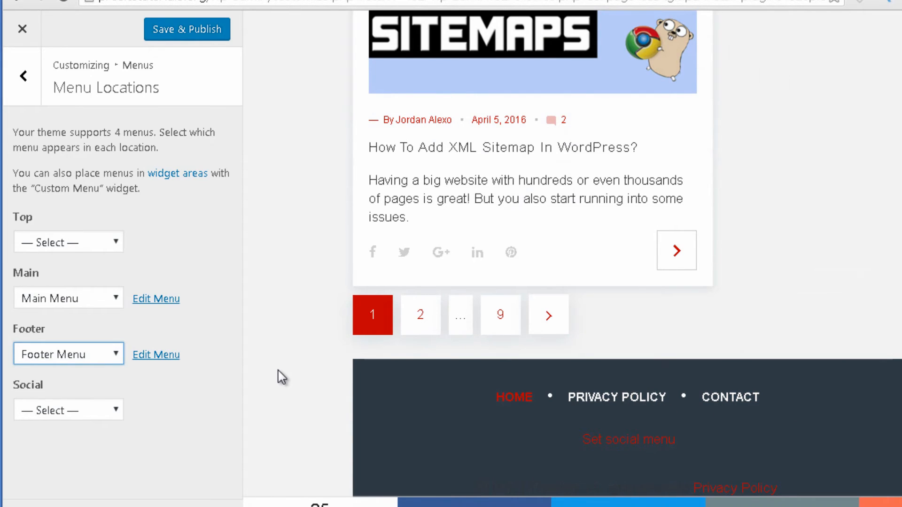
Step: Assign Main Menu to the Social menu location and check the site header in the preview
click(66, 410)
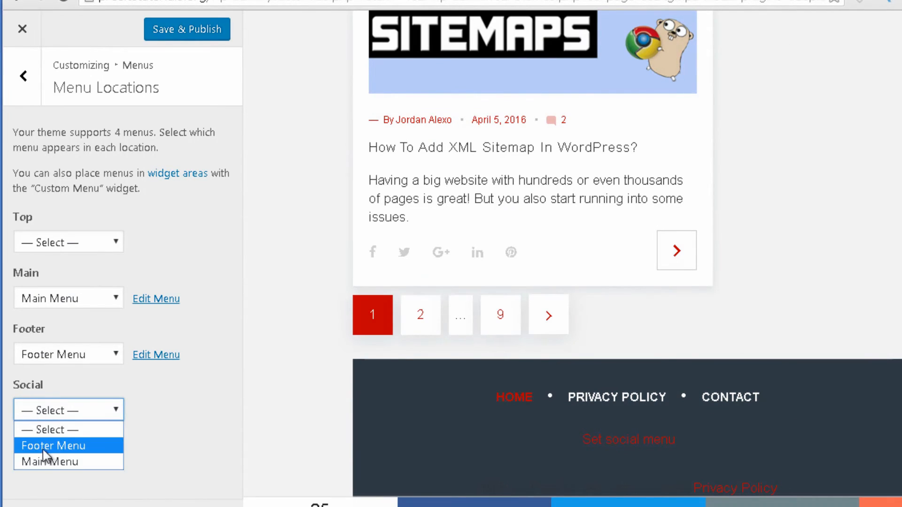
click(49, 461)
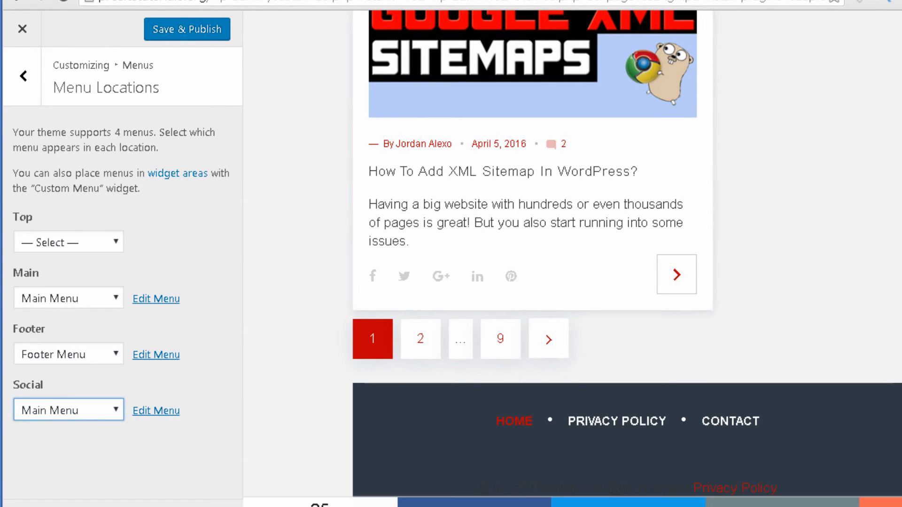
scroll(628, 254, up, 15)
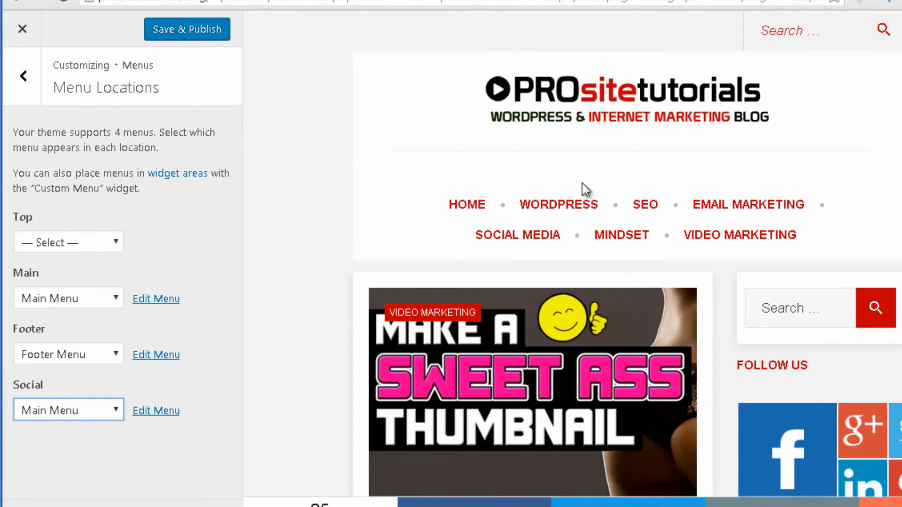
Step: Leave the menu locations and review the available sidebar position options
click(22, 97)
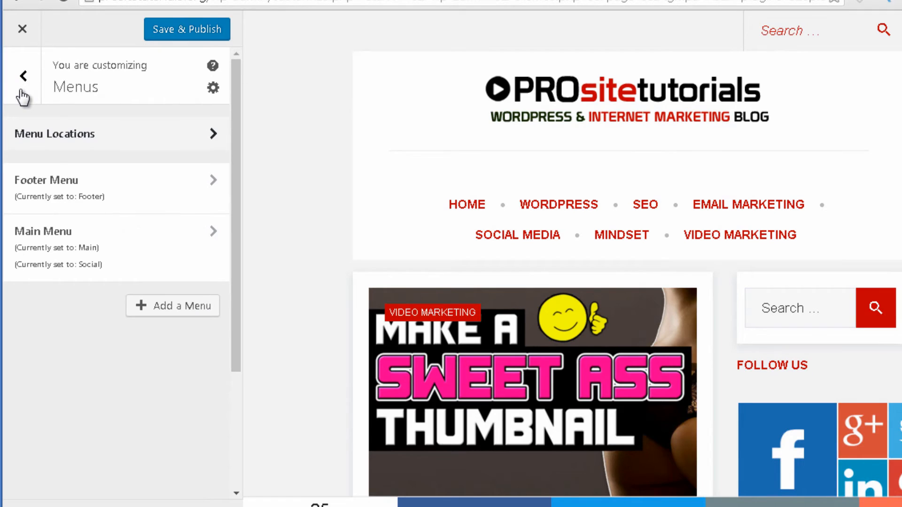
click(22, 96)
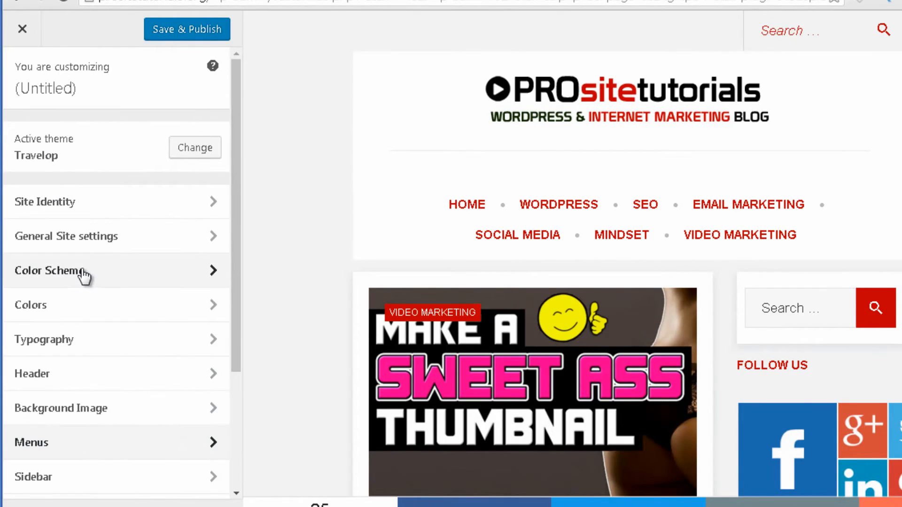
scroll(71, 324, down, 3)
click(60, 325)
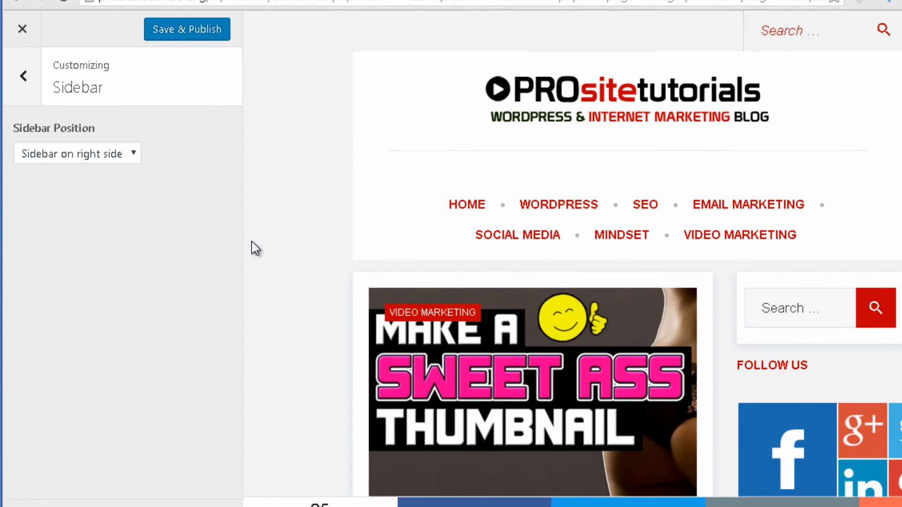
click(62, 154)
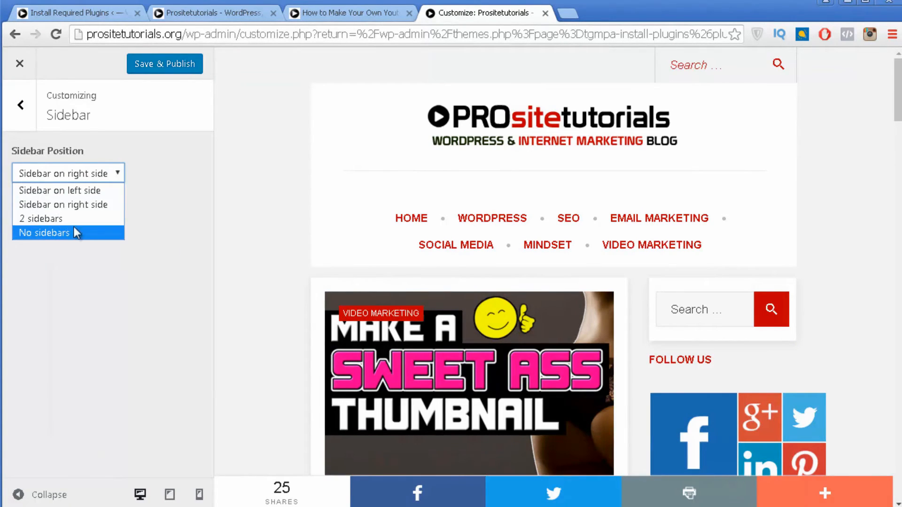
click(170, 188)
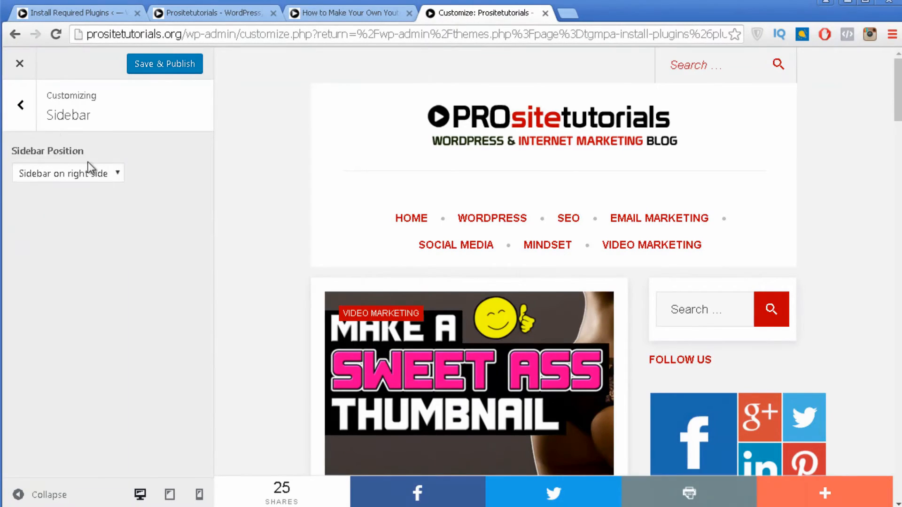
click(26, 119)
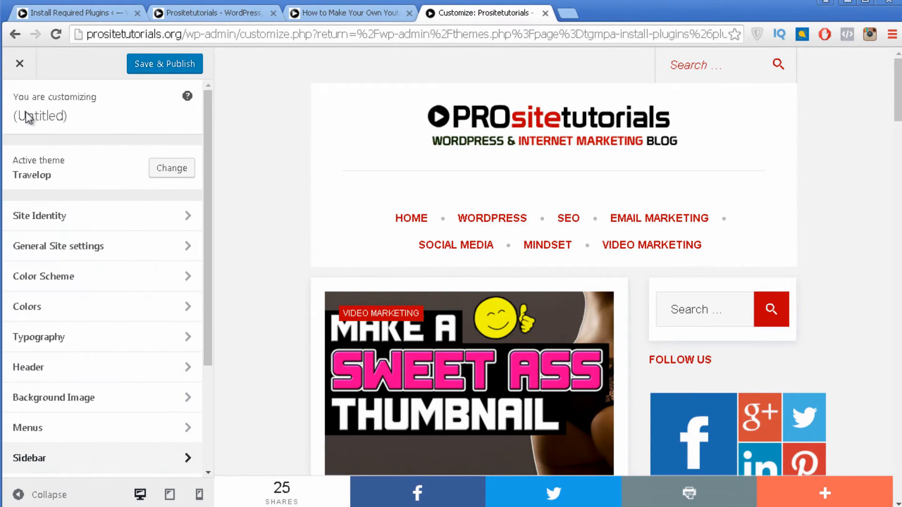
Step: Remove the Search widget from the Sidebar Primary widget area
scroll(127, 422, down, 3)
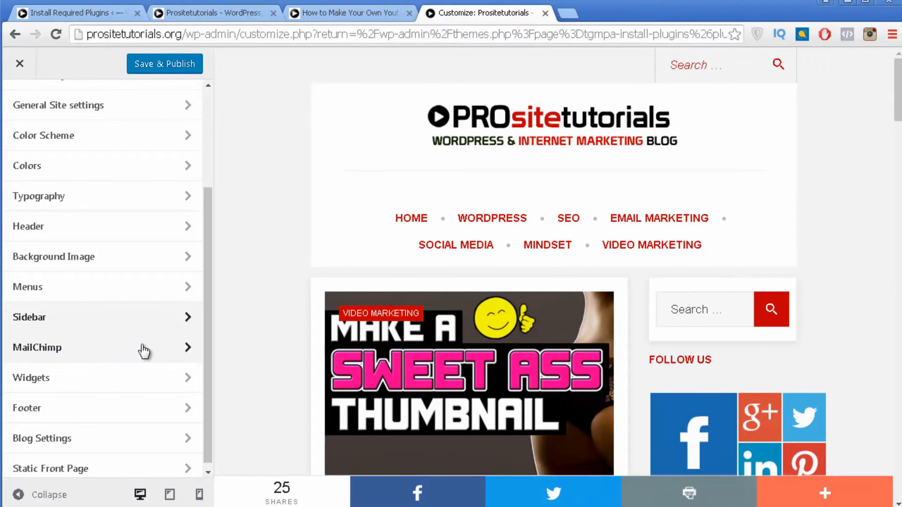
click(95, 390)
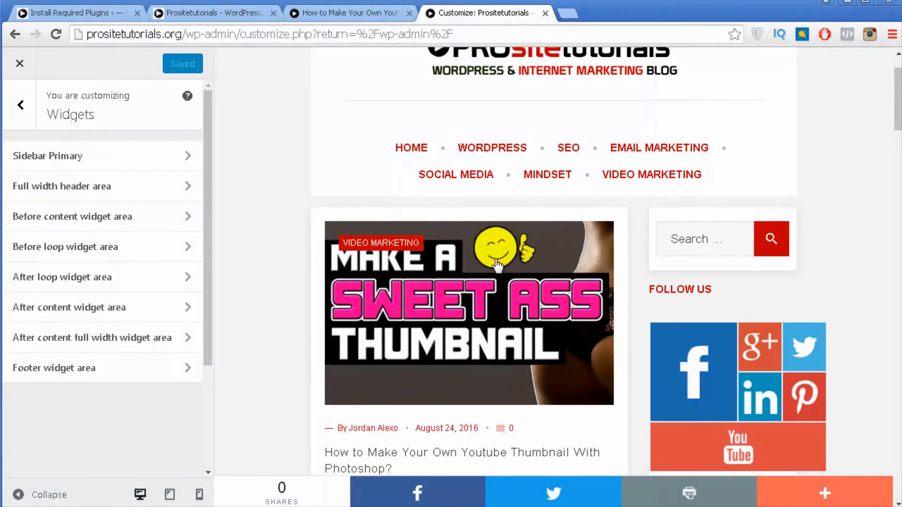
scroll(646, 336, down, 2)
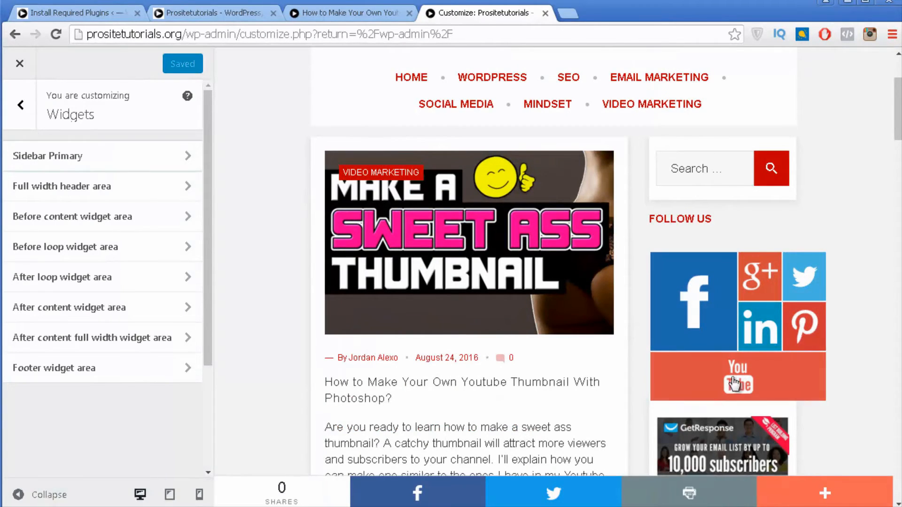
click(121, 164)
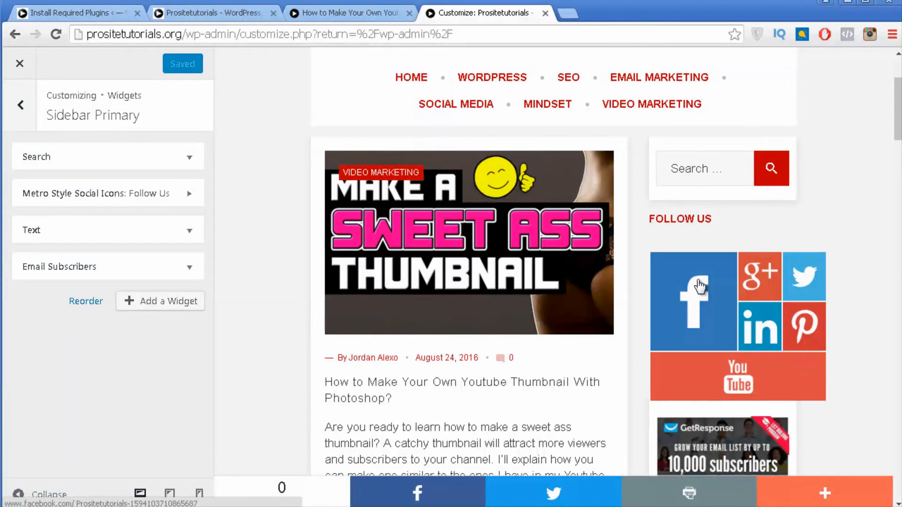
scroll(703, 236, up, 3)
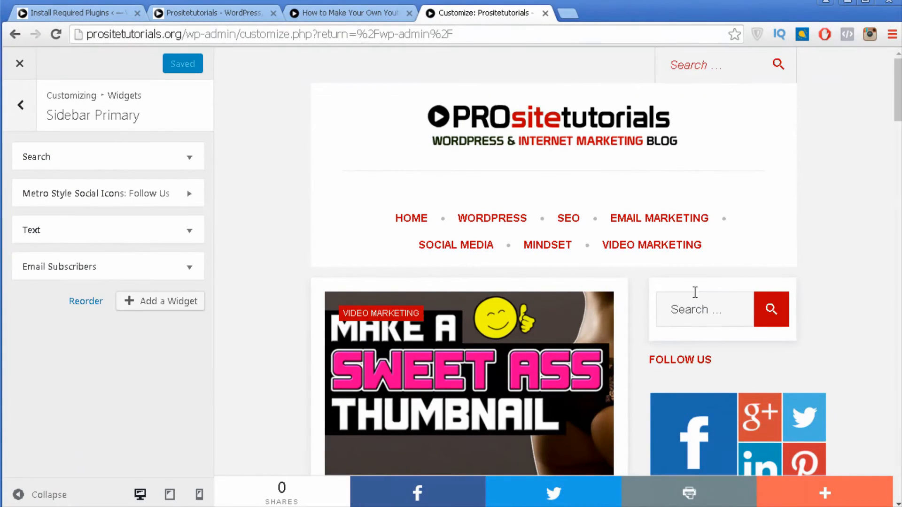
click(667, 68)
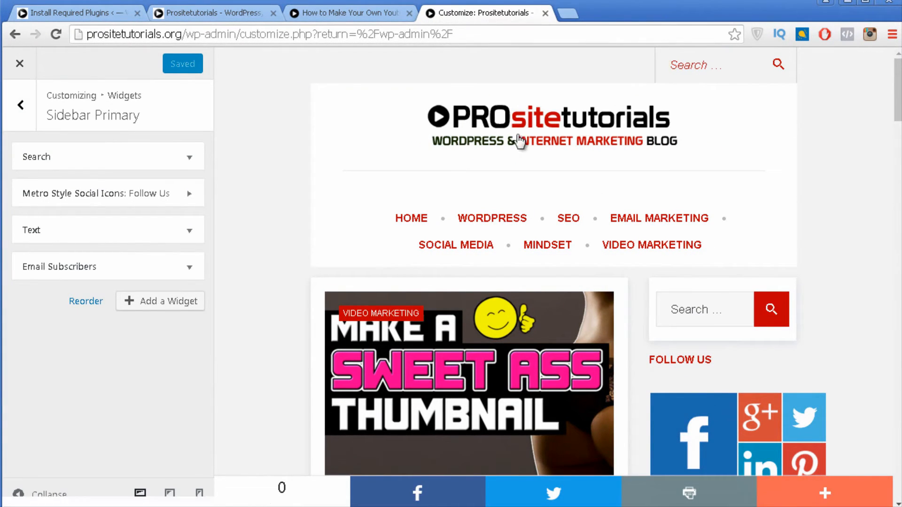
click(35, 159)
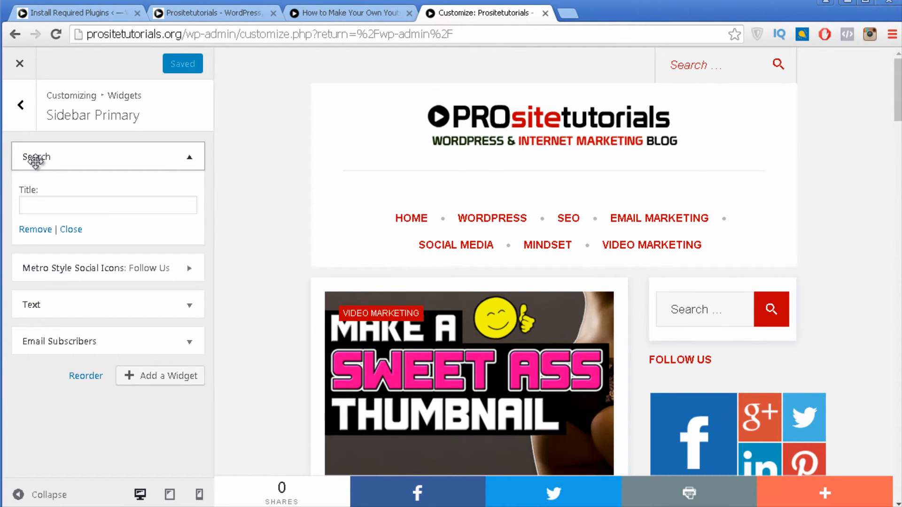
click(33, 230)
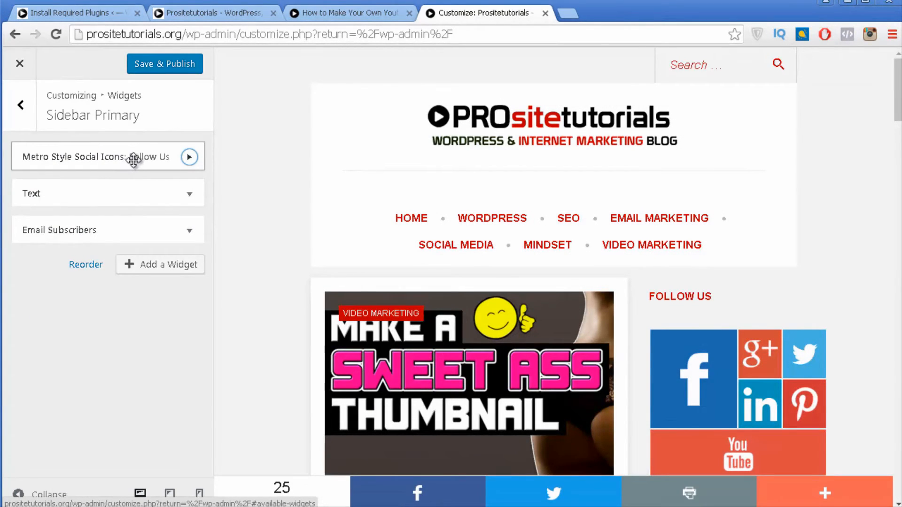
Step: Review the settings of the Metro Style Social Icons widget and remove it from Sidebar Primary
click(148, 156)
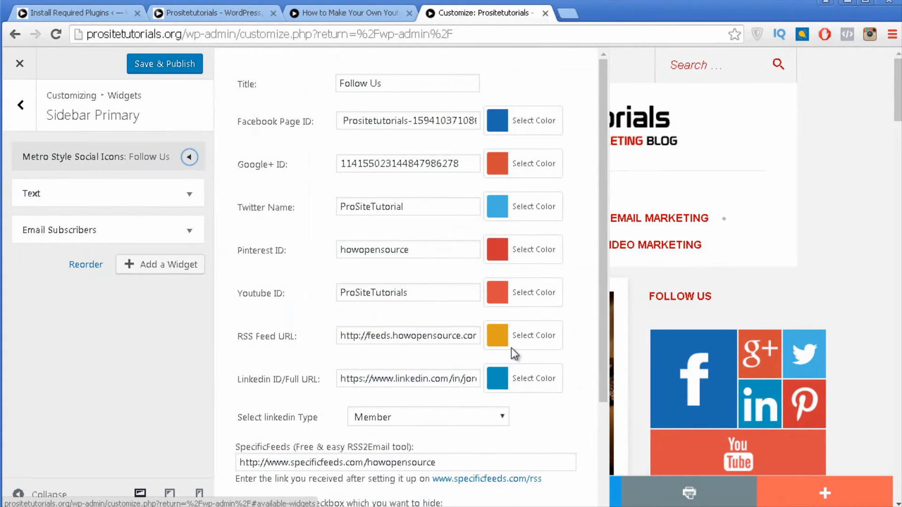
scroll(514, 353, down, 3)
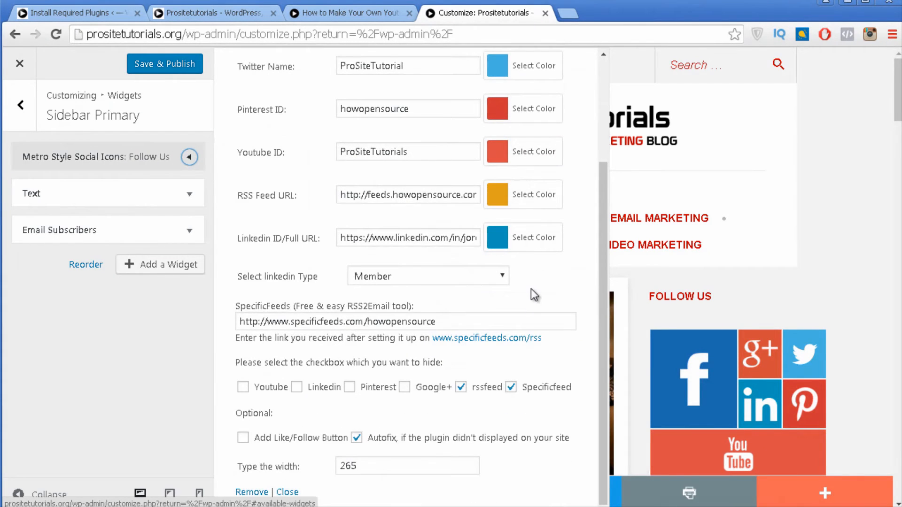
click(261, 492)
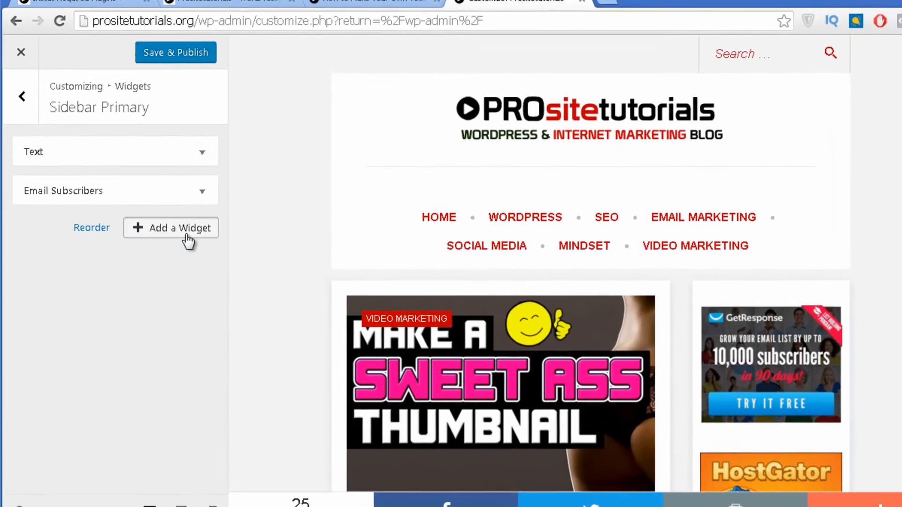
Step: Add an About Author widget to Sidebar Primary and move it above the Text and Email Subscribers widgets
click(175, 234)
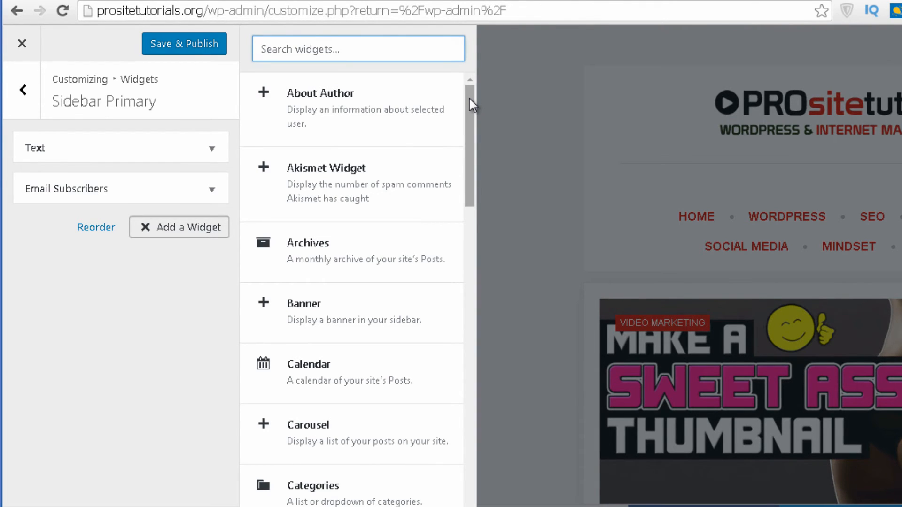
drag(469, 97, 483, 215)
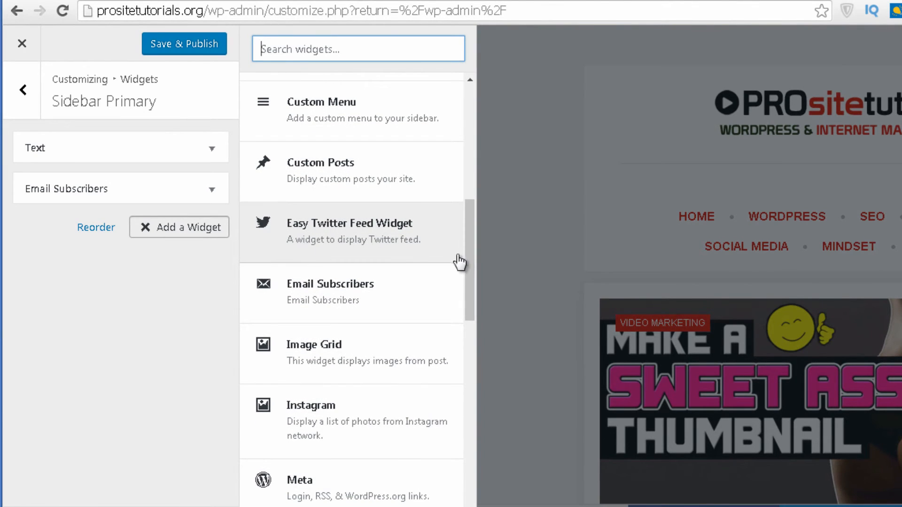
drag(466, 254, 501, 120)
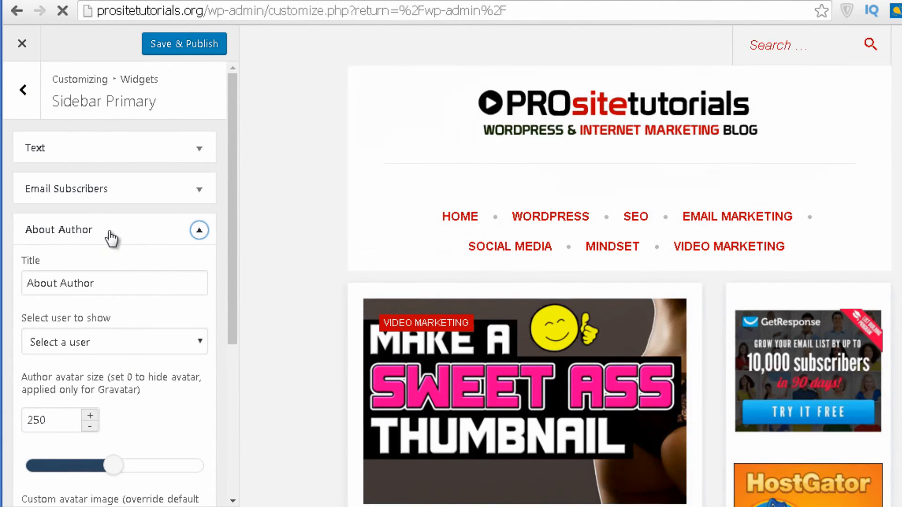
drag(111, 237, 136, 131)
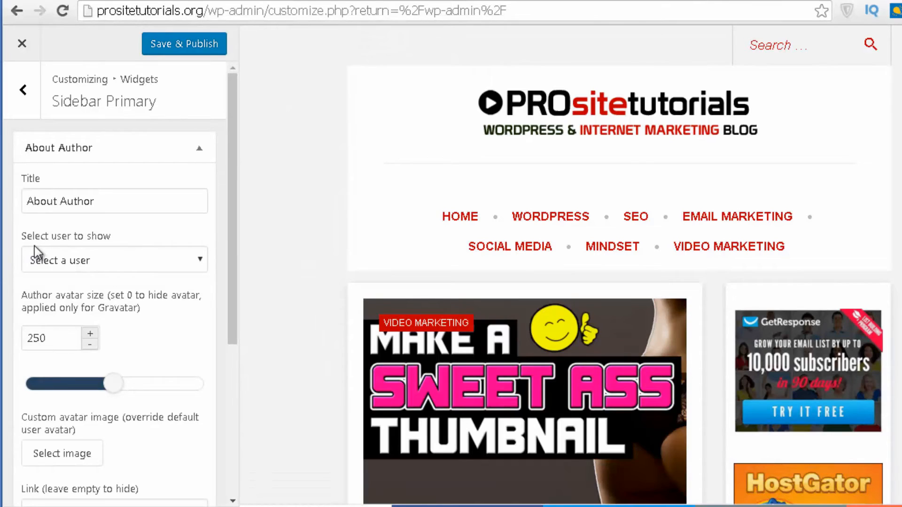
Step: Select the site's user account as the author shown in the About Author widget and check the author block in the preview
click(88, 260)
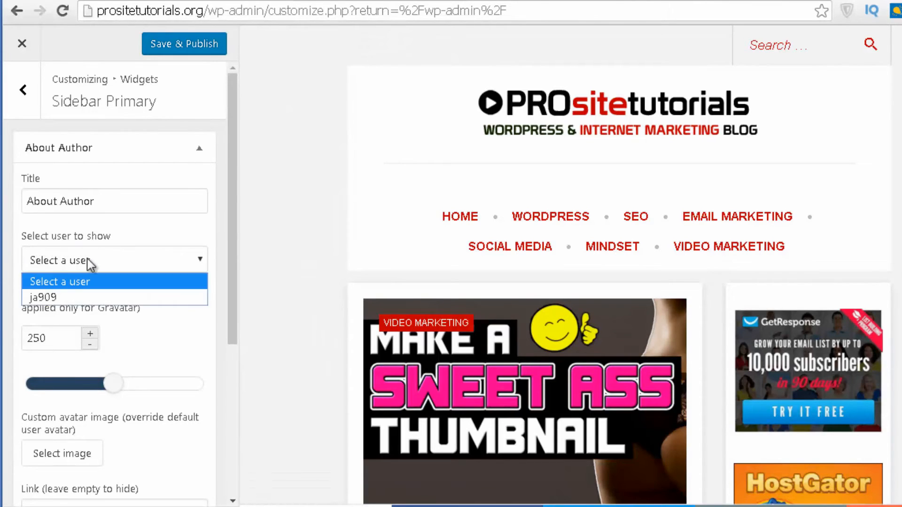
click(60, 299)
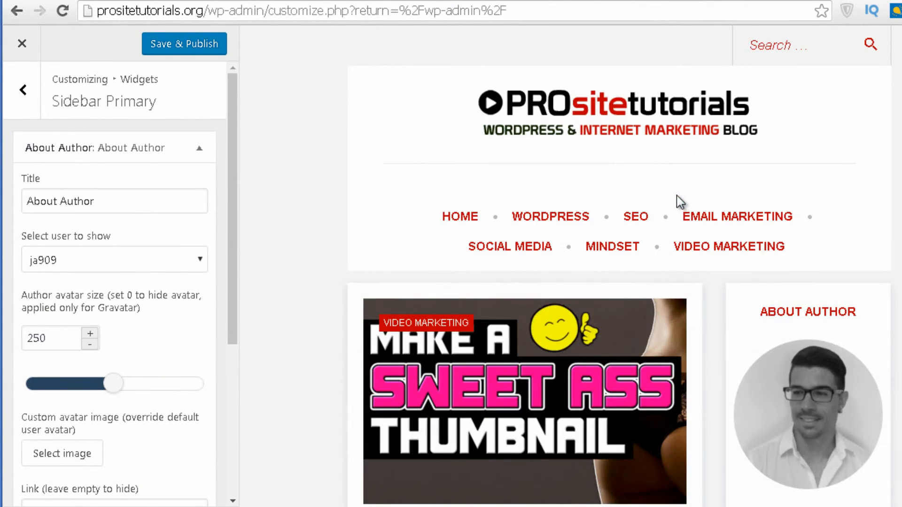
scroll(845, 309, down, 2)
scroll(825, 339, down, 2)
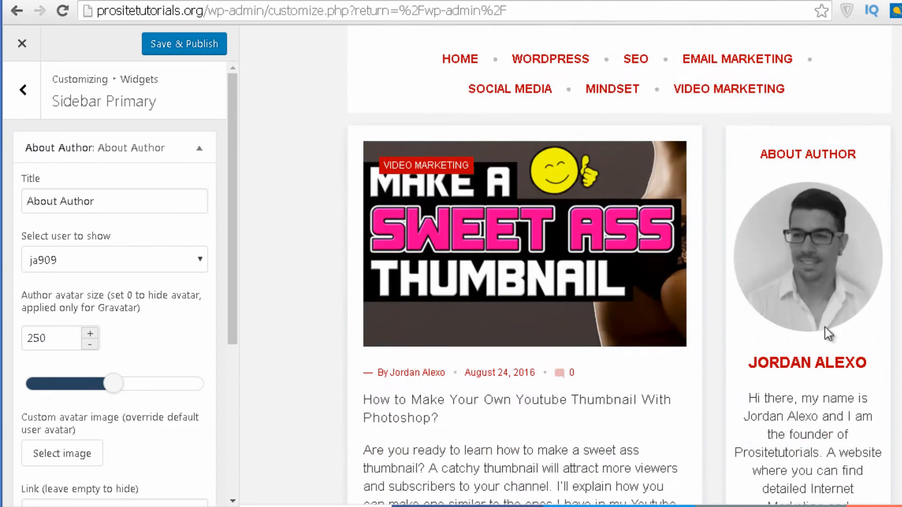
scroll(815, 255, down, 2)
scroll(813, 230, down, 2)
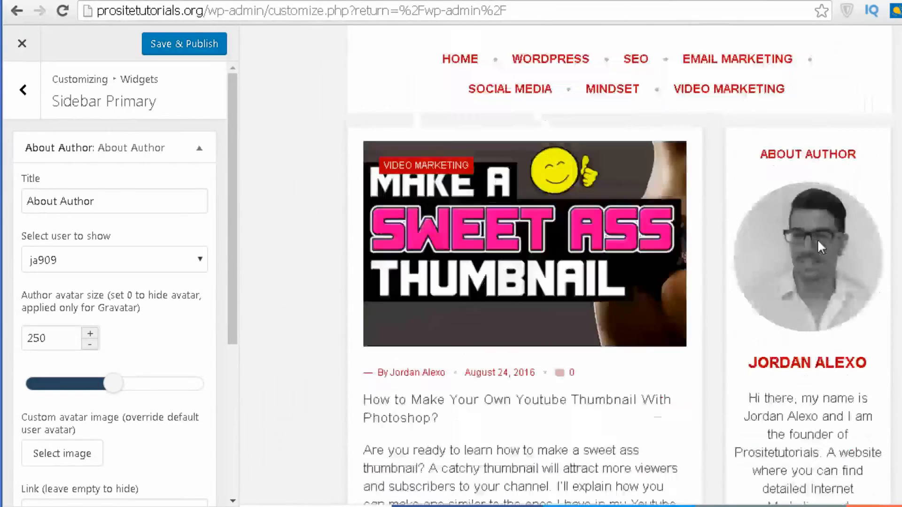
scroll(816, 238, up, 4)
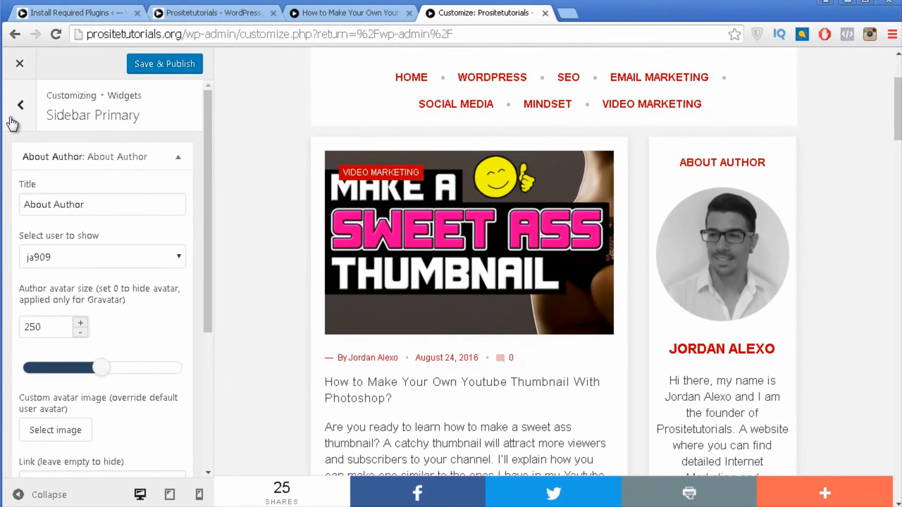
Step: Add a Smart Slider widget to the Full width header area
click(12, 123)
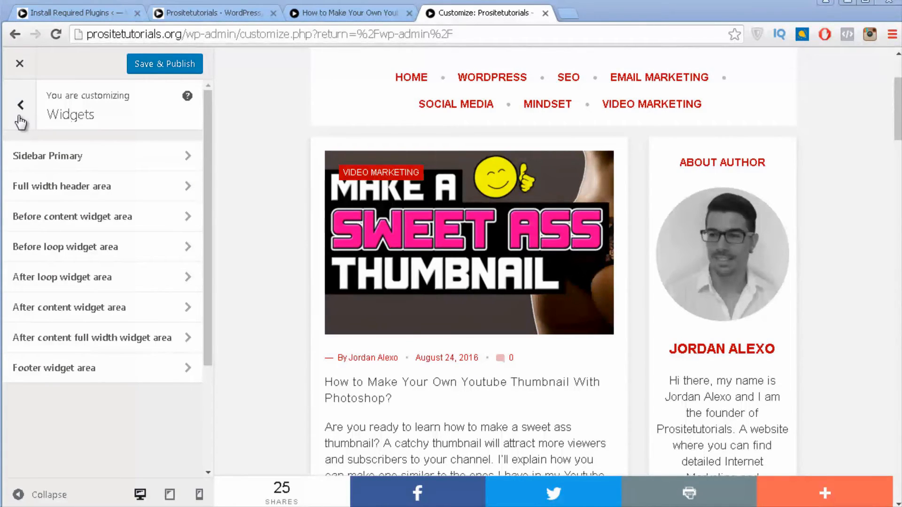
click(125, 190)
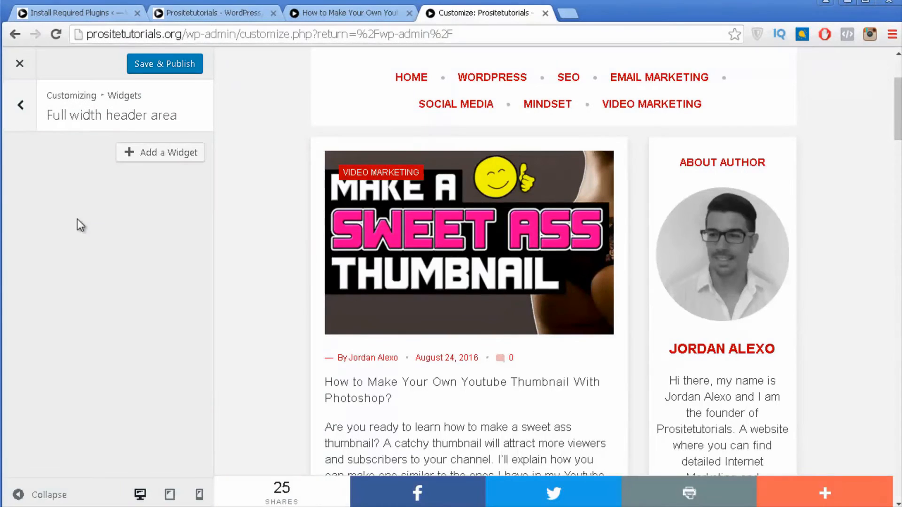
click(155, 156)
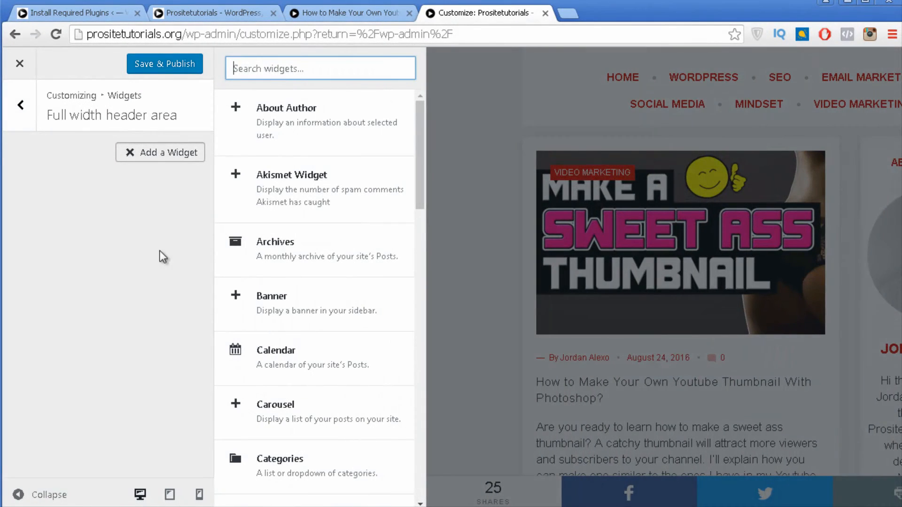
drag(418, 132, 459, 375)
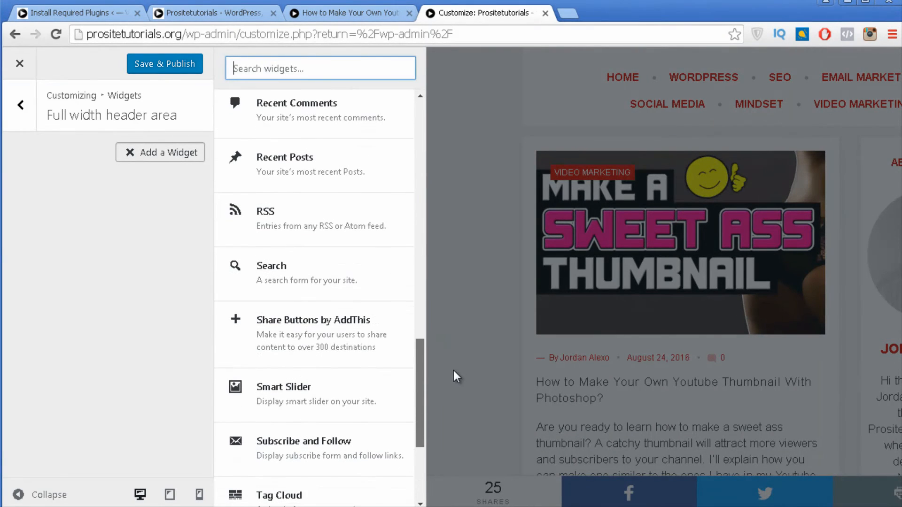
click(330, 403)
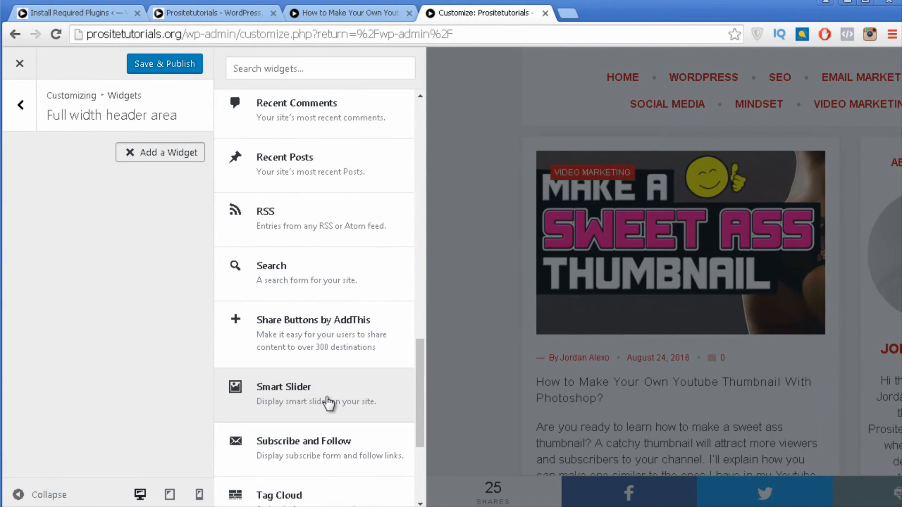
click(328, 402)
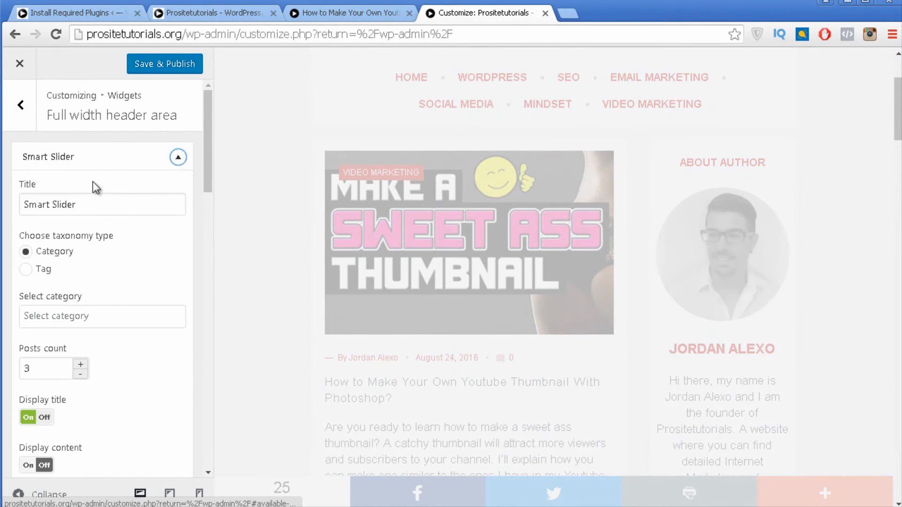
Step: Turn off Display title in the Smart Slider widget's settings
drag(208, 151, 208, 164)
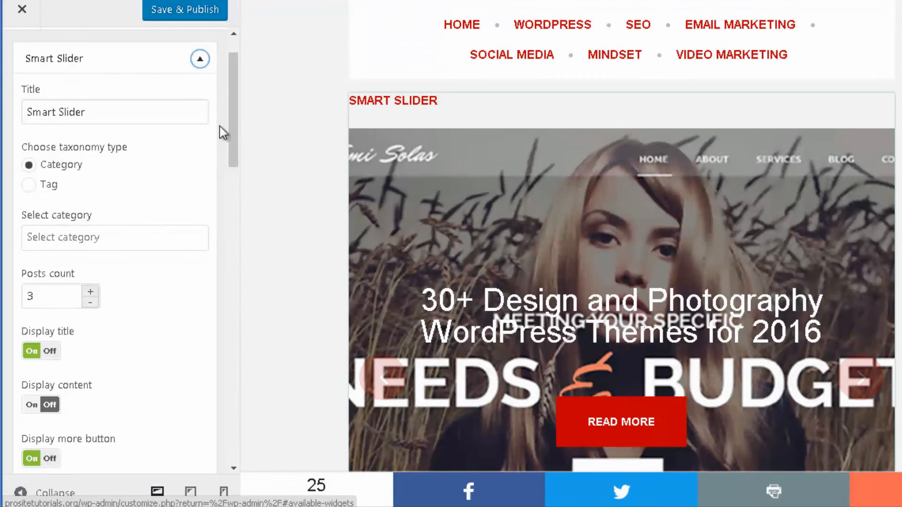
drag(235, 137, 234, 171)
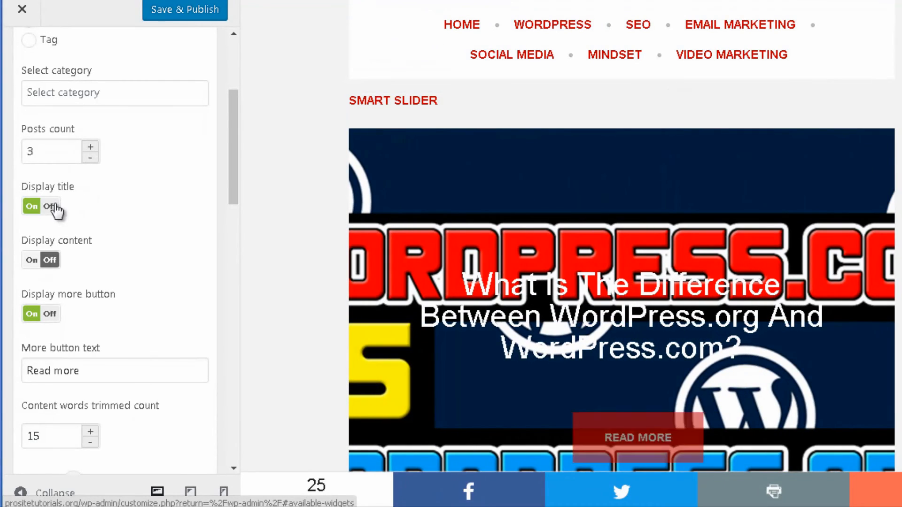
click(52, 206)
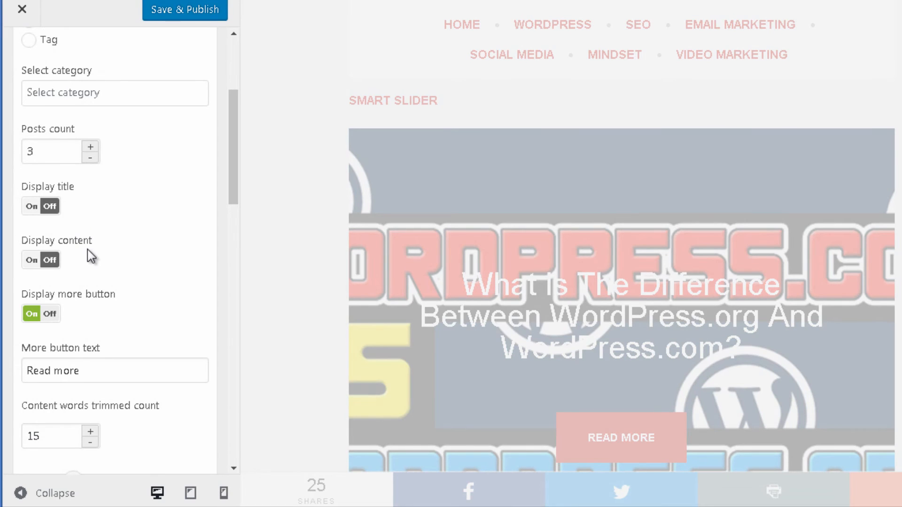
Step: Set the Smart Slider widget's slider height to 600
scroll(89, 255, down, 2)
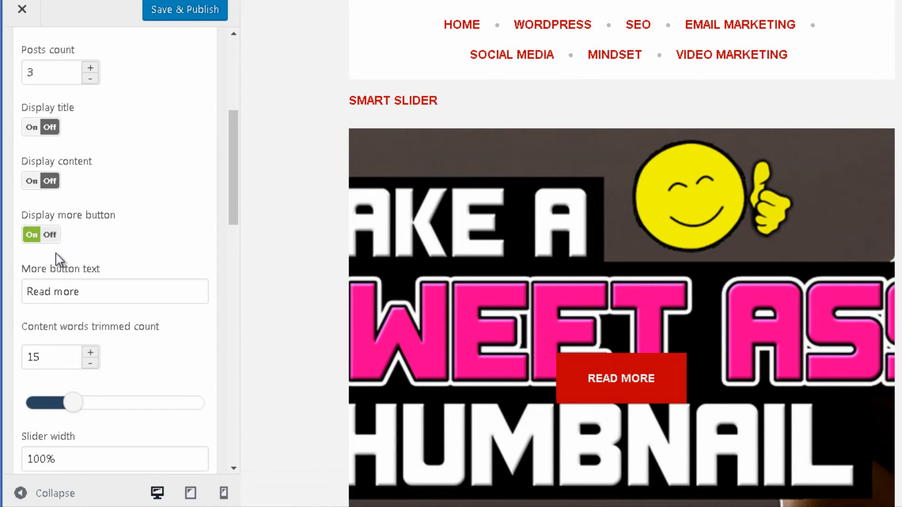
scroll(62, 250, down, 2)
scroll(63, 203, down, 2)
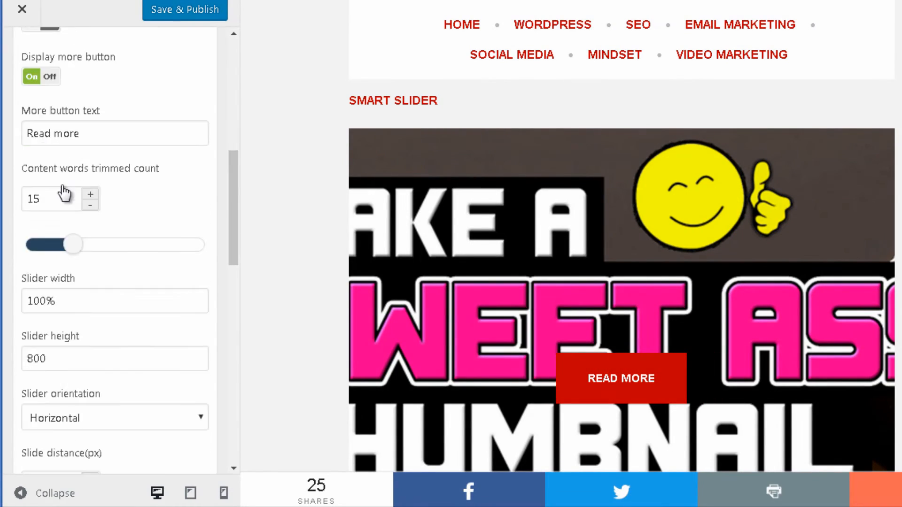
scroll(68, 156, down, 2)
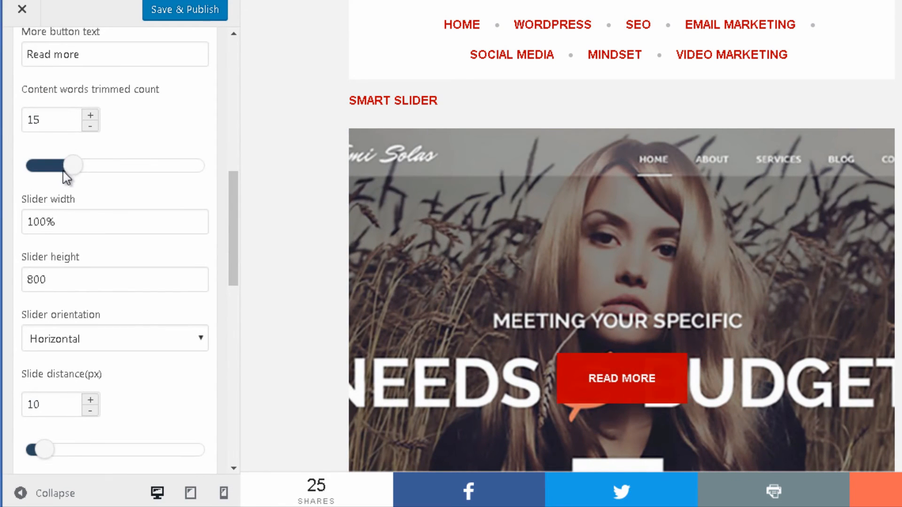
scroll(69, 235, down, 2)
scroll(62, 314, down, 2)
scroll(59, 308, up, 2)
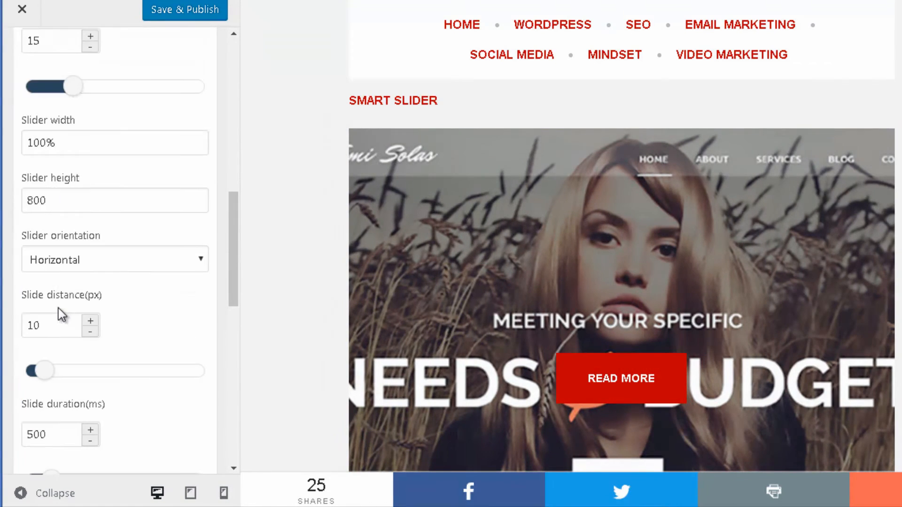
scroll(63, 303, up, 2)
click(88, 277)
double_click(88, 277)
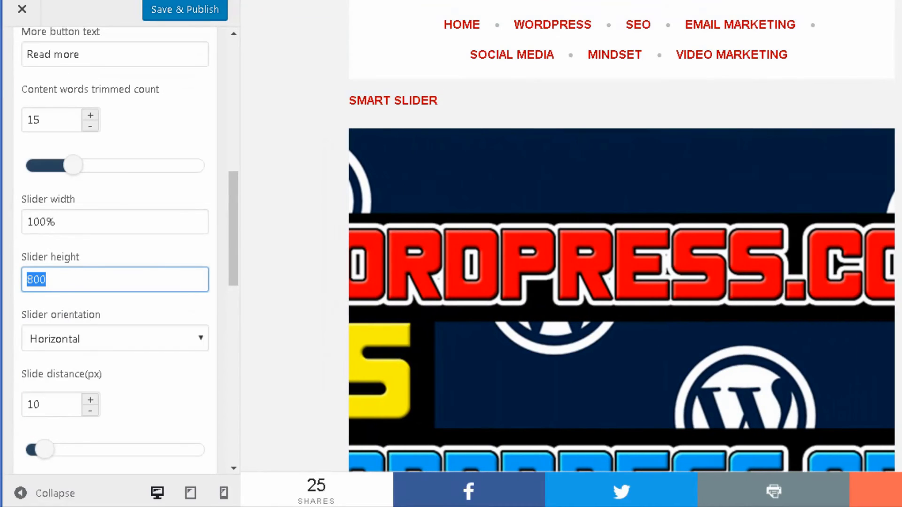
text(6)
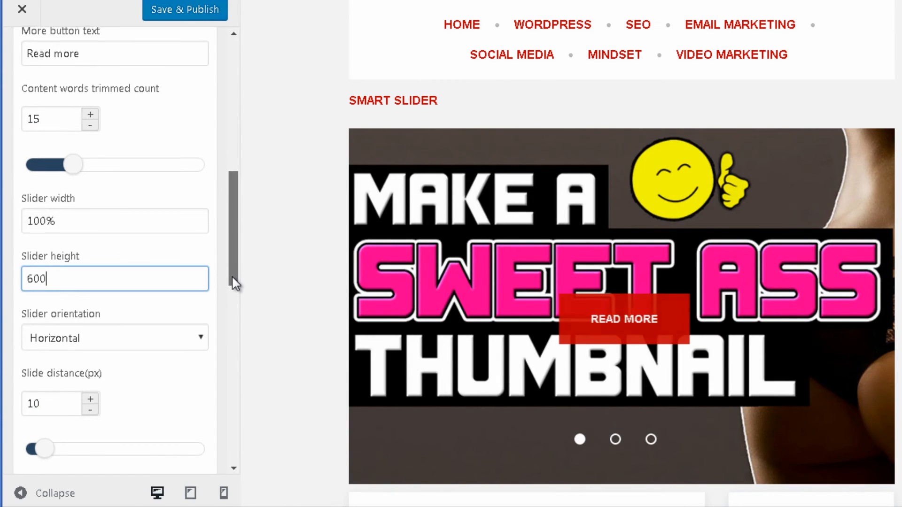
Step: Save and publish the slider widget changes, and return to the customizer's main section list
drag(234, 284, 230, 120)
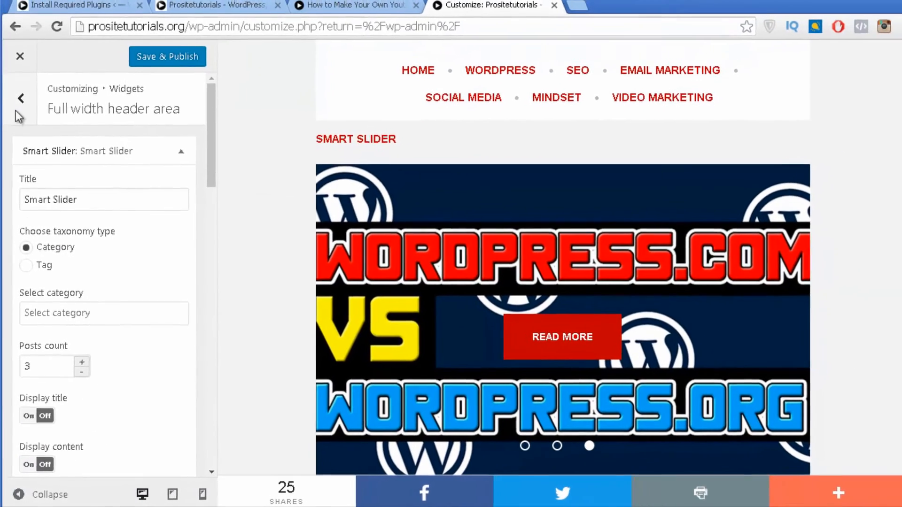
click(21, 58)
click(167, 61)
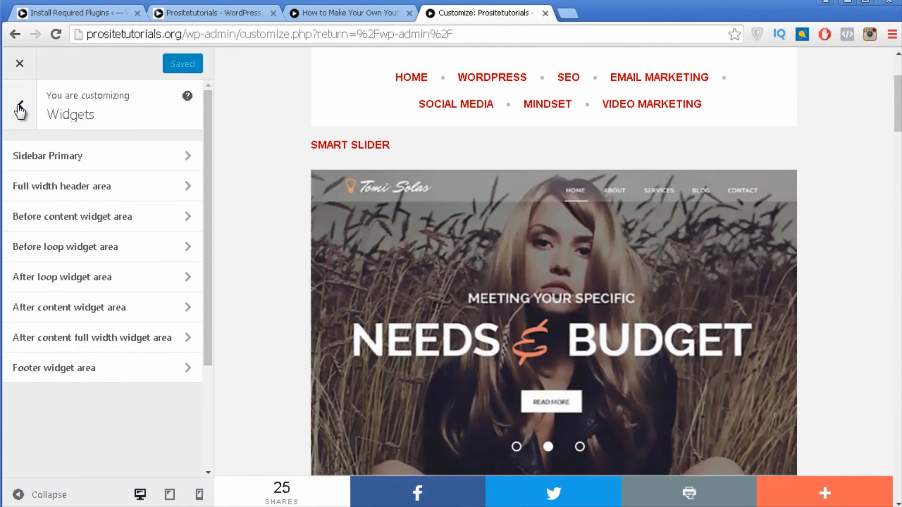
click(19, 105)
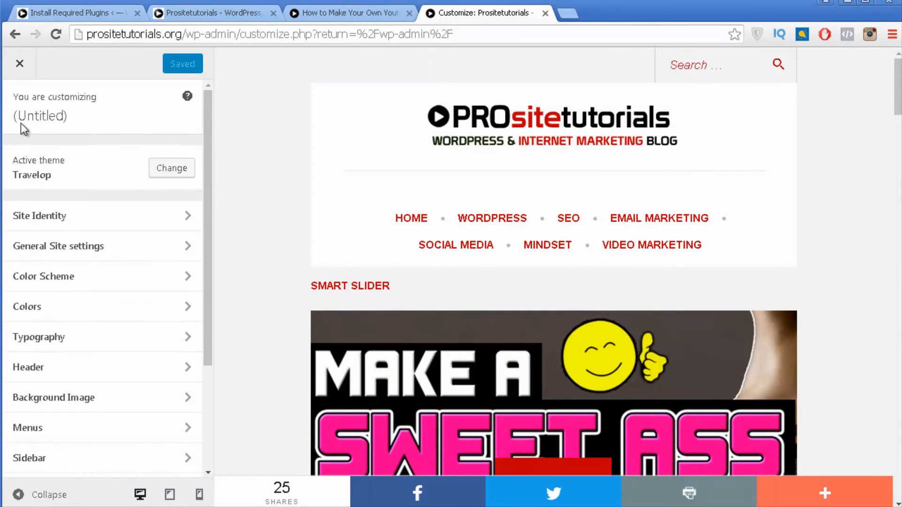
Step: Set the Footer Background color to light gray #bcbcbc in the Footer settings
scroll(111, 180, down, 3)
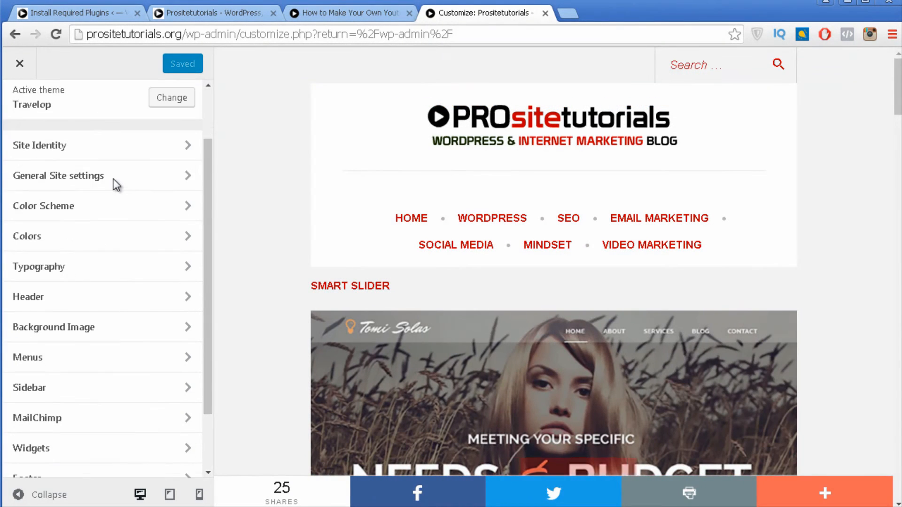
scroll(113, 180, down, 3)
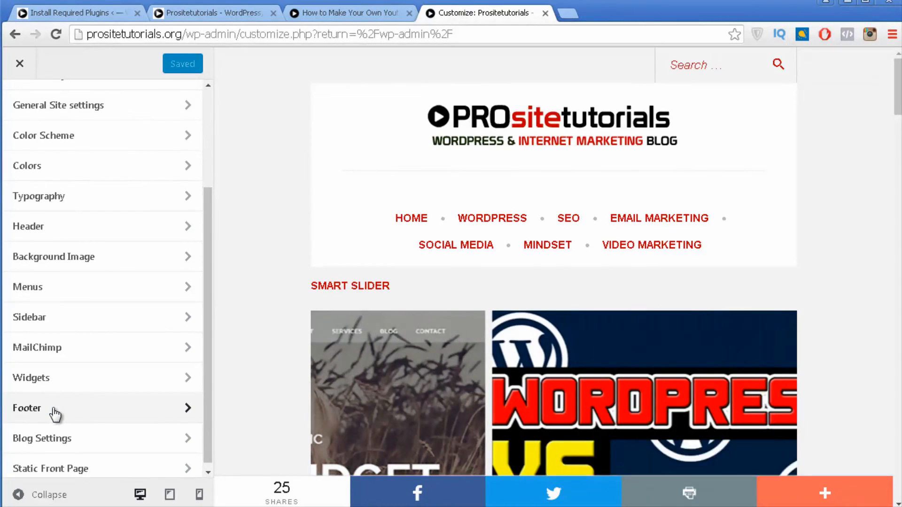
click(55, 413)
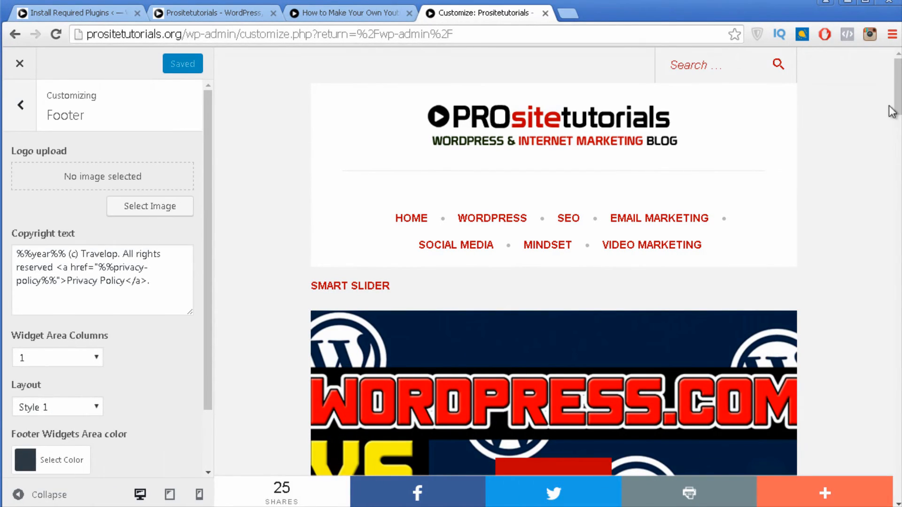
drag(898, 86, 898, 470)
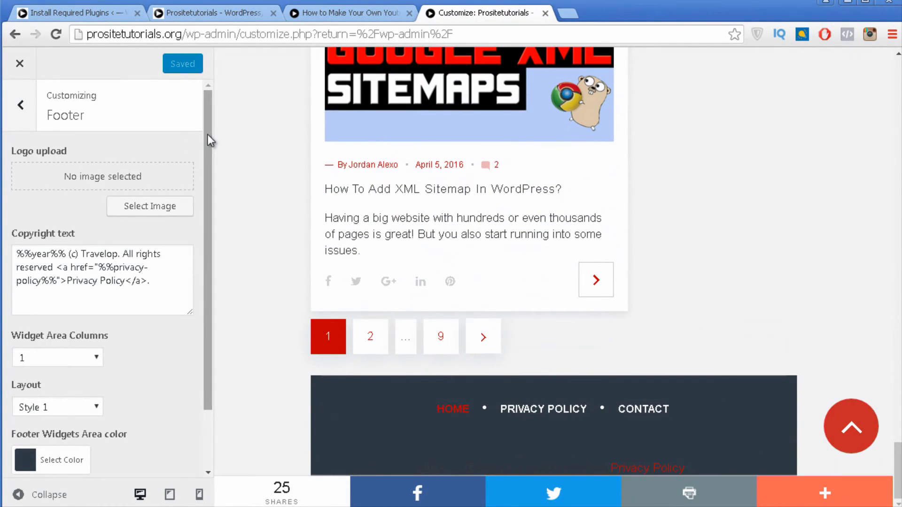
drag(208, 153, 213, 200)
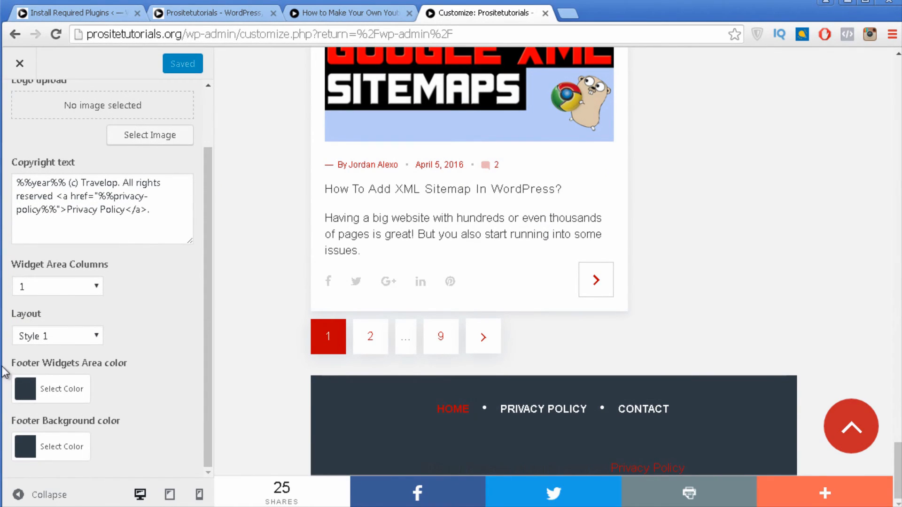
click(26, 447)
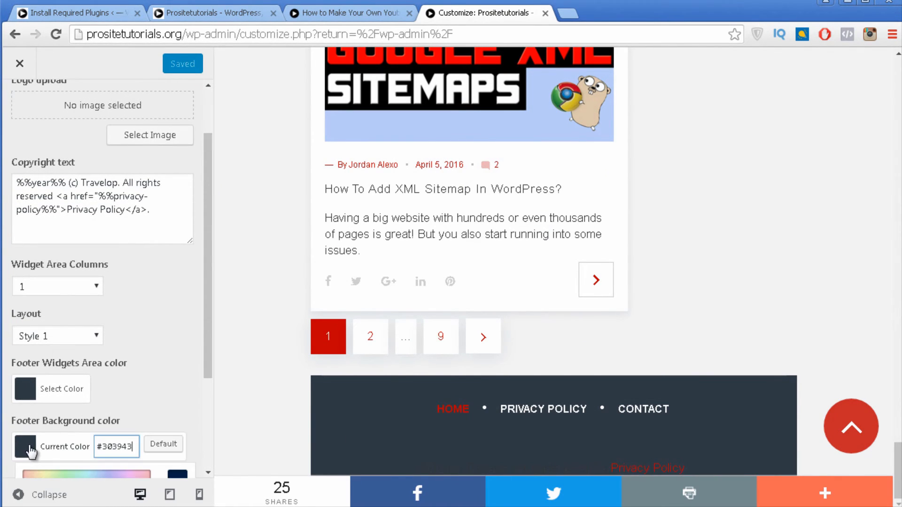
scroll(136, 399, down, 3)
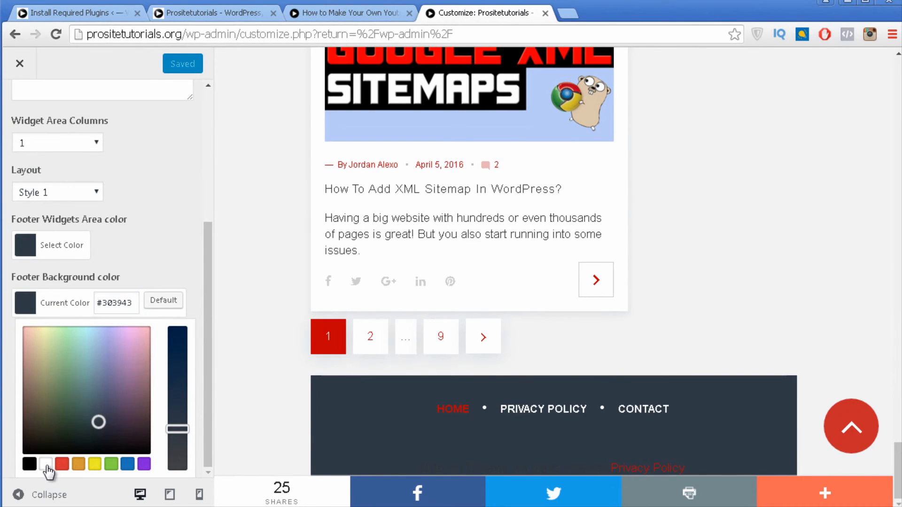
click(46, 465)
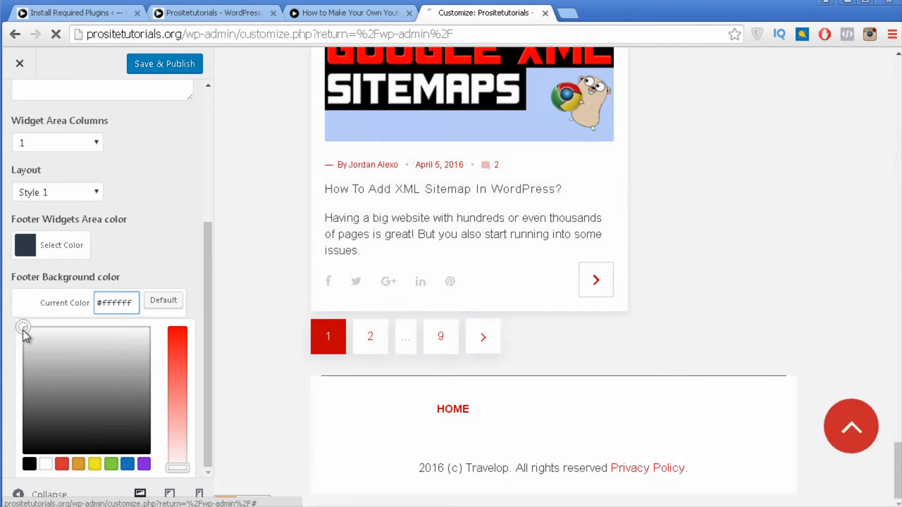
drag(23, 330, 23, 360)
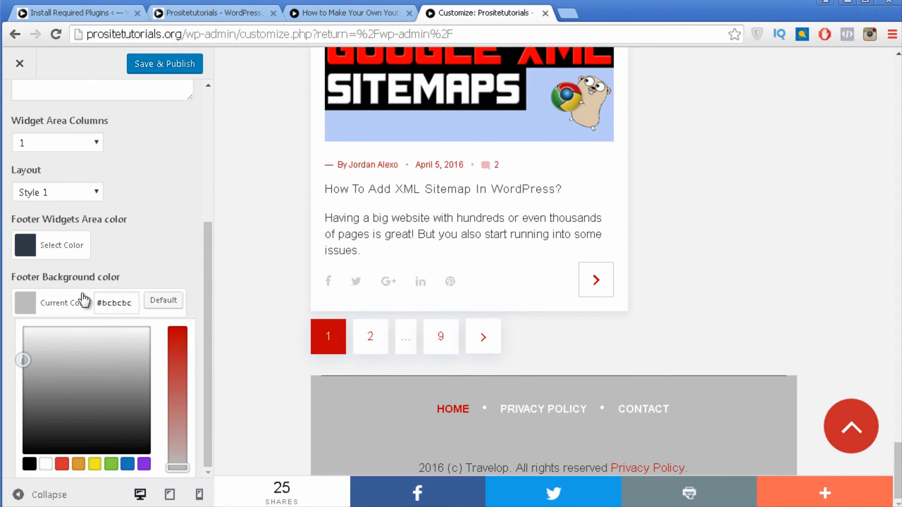
drag(212, 276, 206, 210)
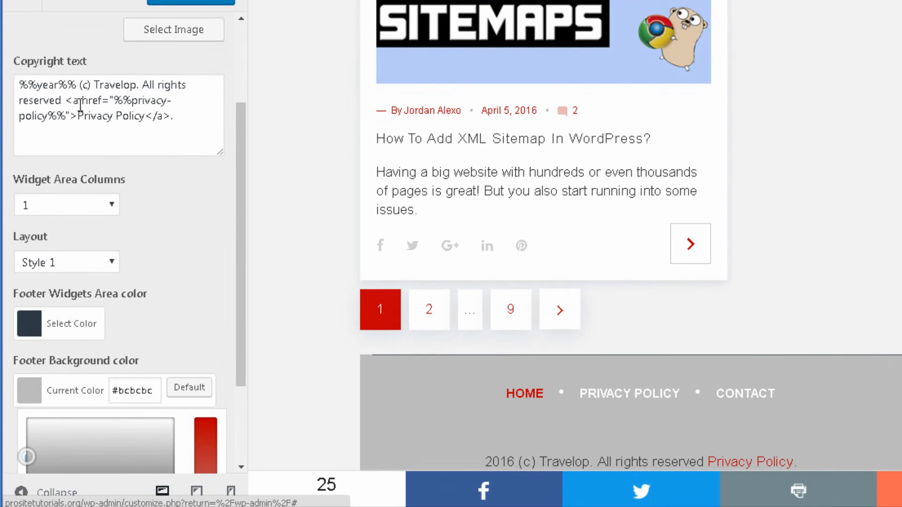
drag(65, 100, 173, 135)
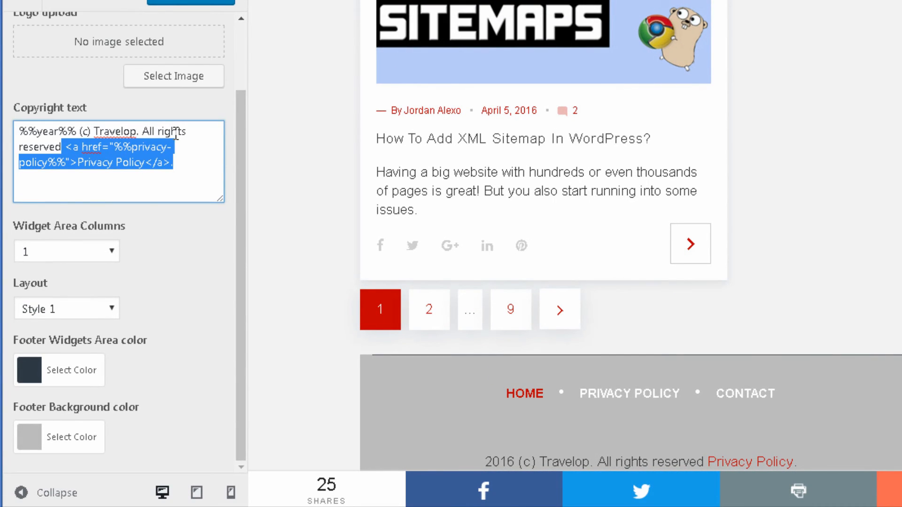
key(BackSpace)
text(<)
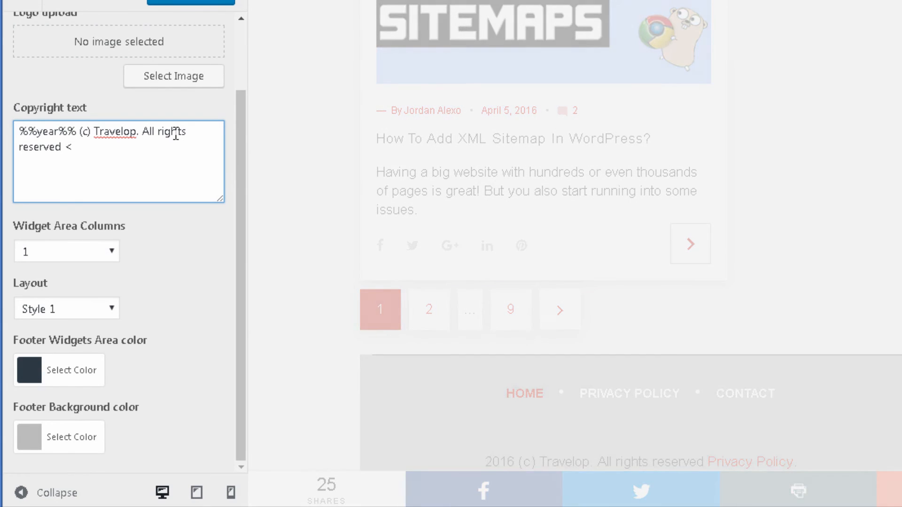
text(a href)
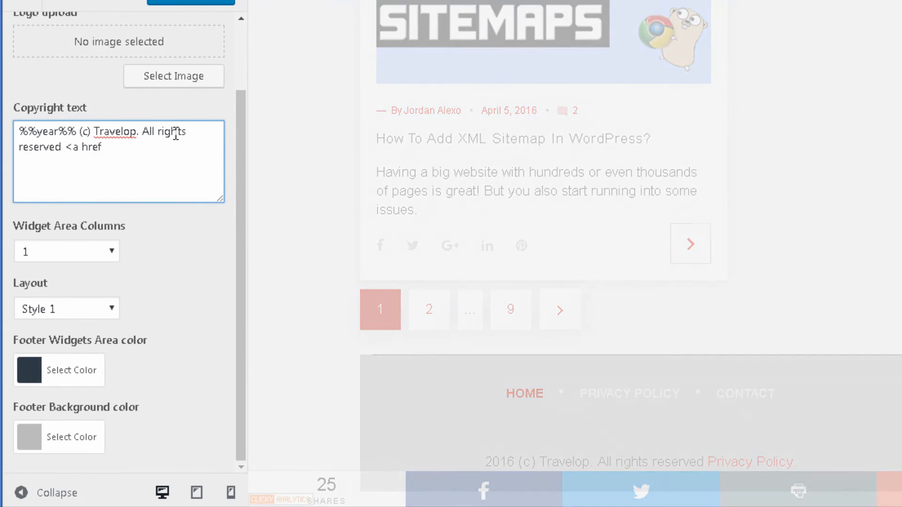
text(="hh)
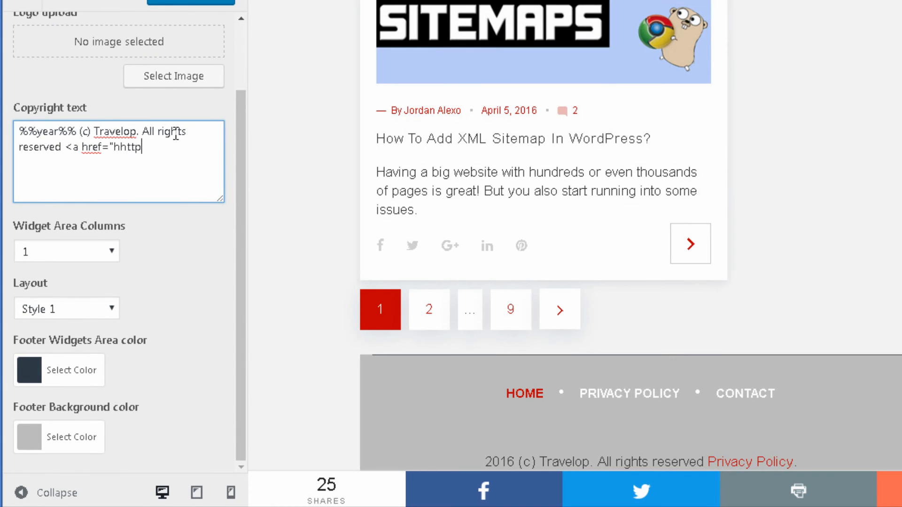
text(tp://prosi)
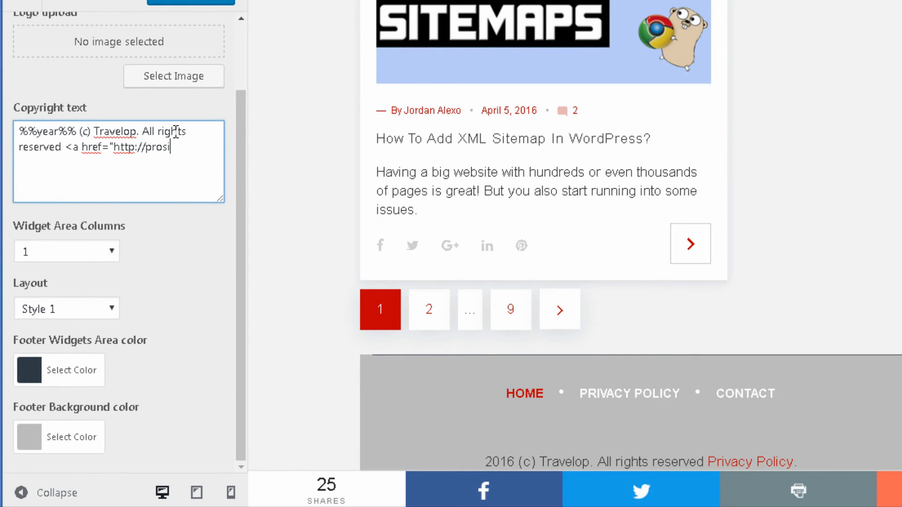
text(tetutorials.)
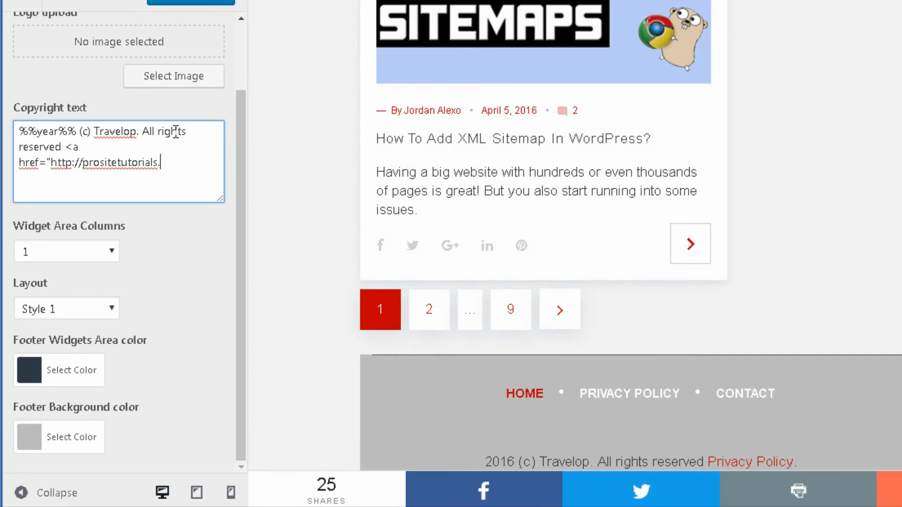
text(org)
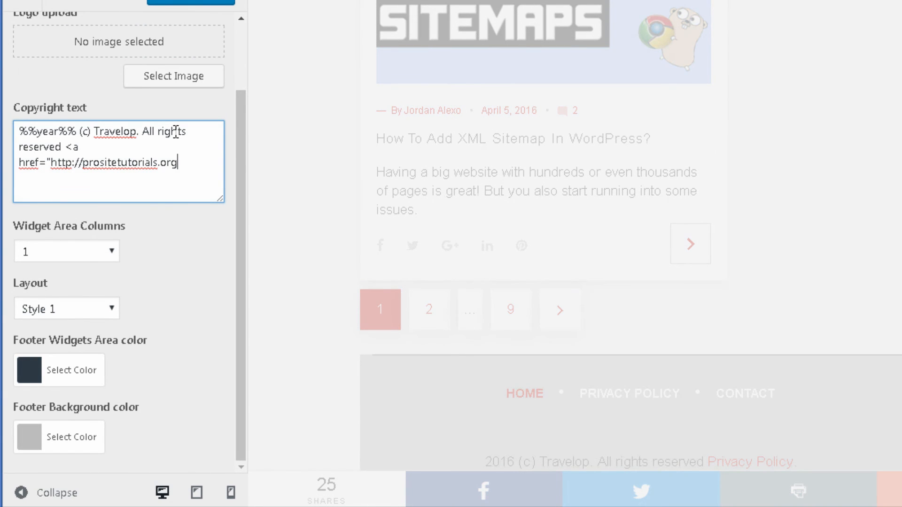
text(">Pros)
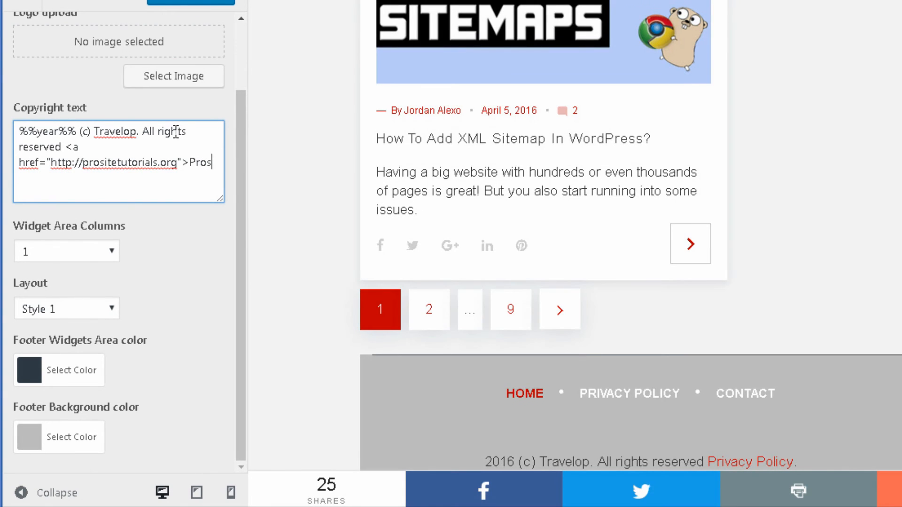
text(itetutorai)
key(BackSpace)
key(BackSpace)
text(ials</a)
text(>)
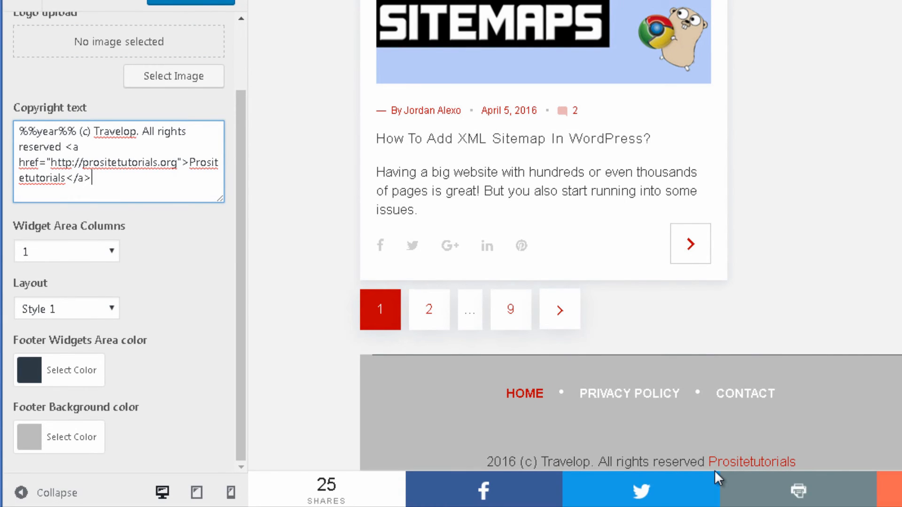
Step: Leave the Footer settings and open the Blog section under Blog Settings
scroll(39, 55, up, 2)
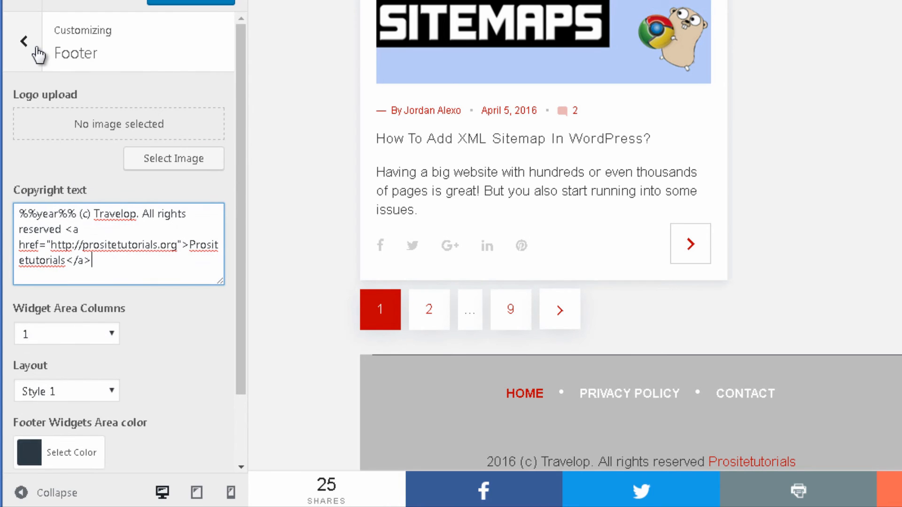
click(38, 49)
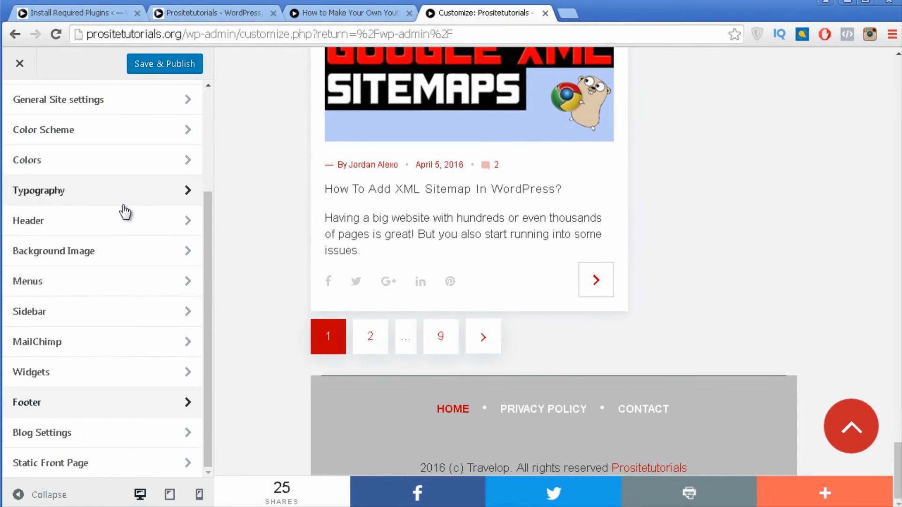
scroll(89, 471, up, 2)
scroll(89, 471, down, 2)
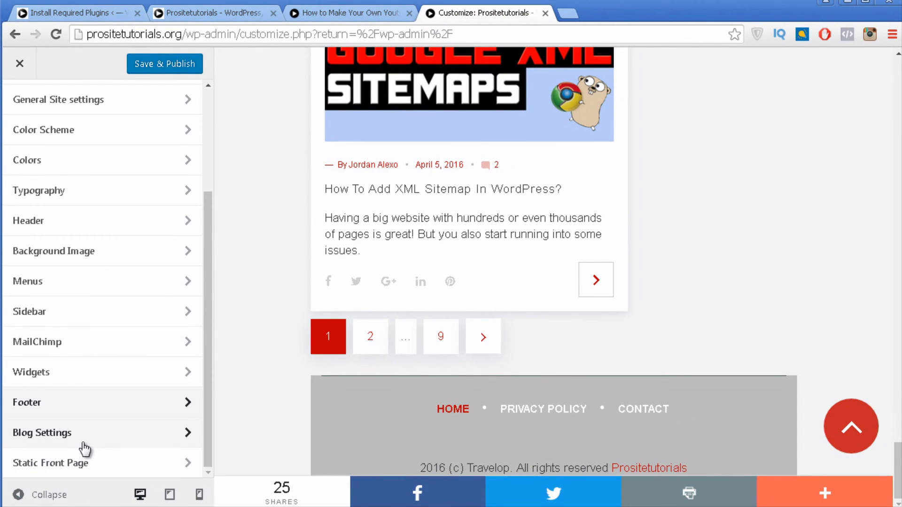
click(85, 442)
click(109, 158)
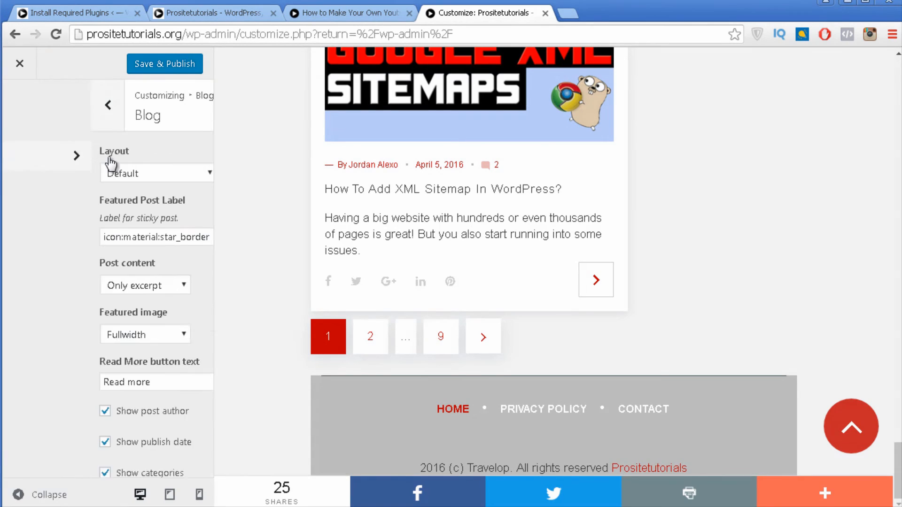
Step: Try the Grid (2 Columns) blog layout and check the post listing in the preview
scroll(573, 270, up, 10)
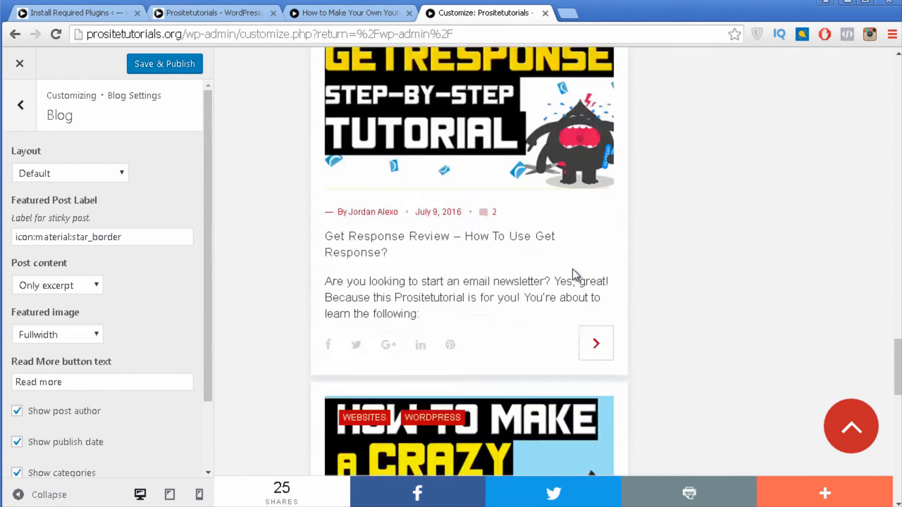
scroll(573, 270, up, 15)
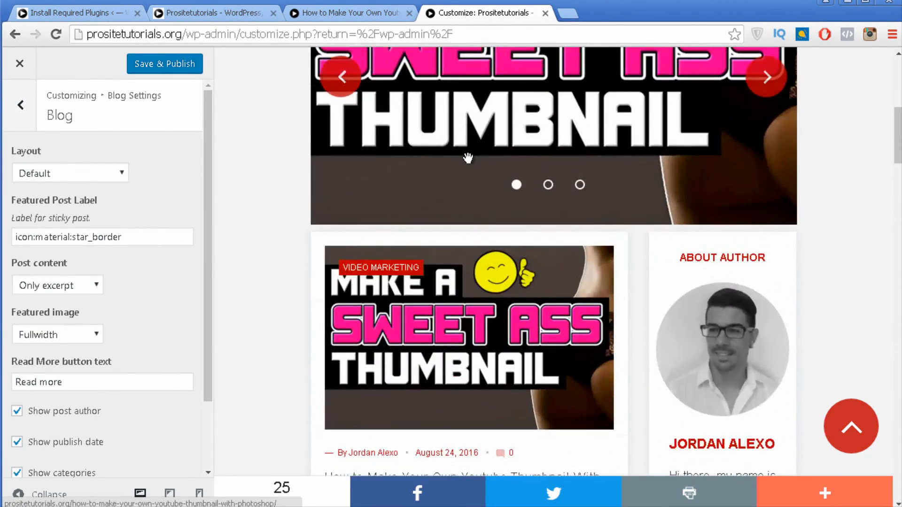
scroll(468, 158, down, 2)
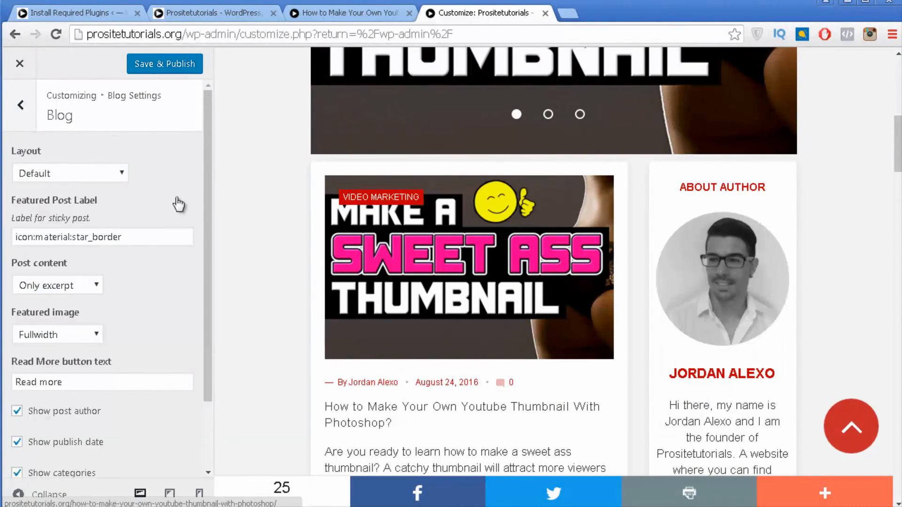
click(86, 172)
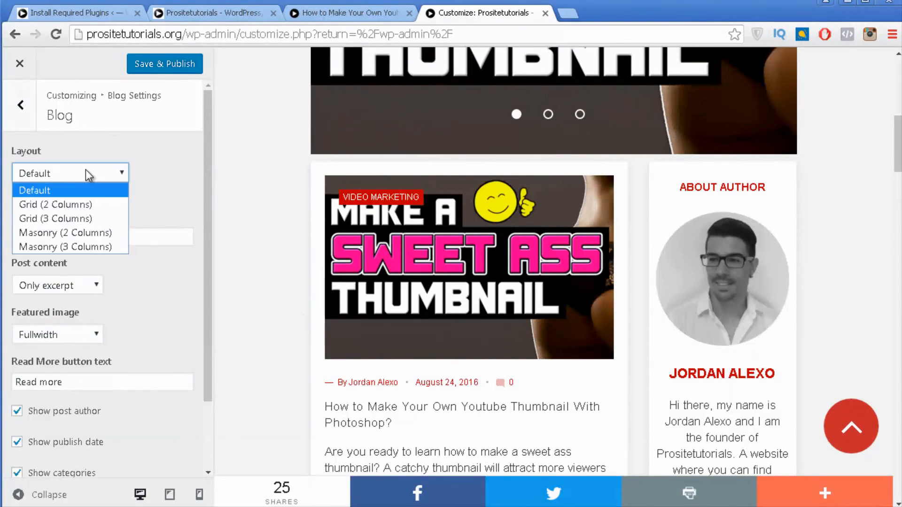
click(71, 204)
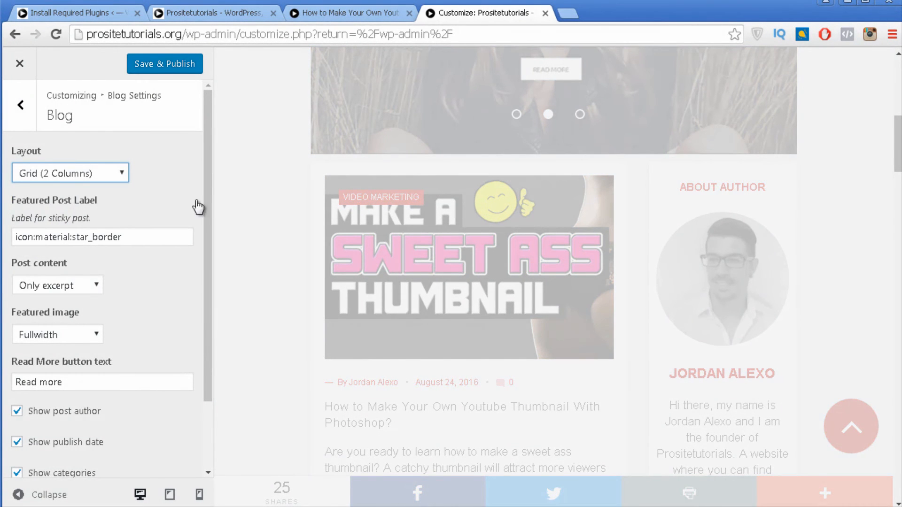
scroll(530, 339, down, 3)
scroll(530, 339, down, 15)
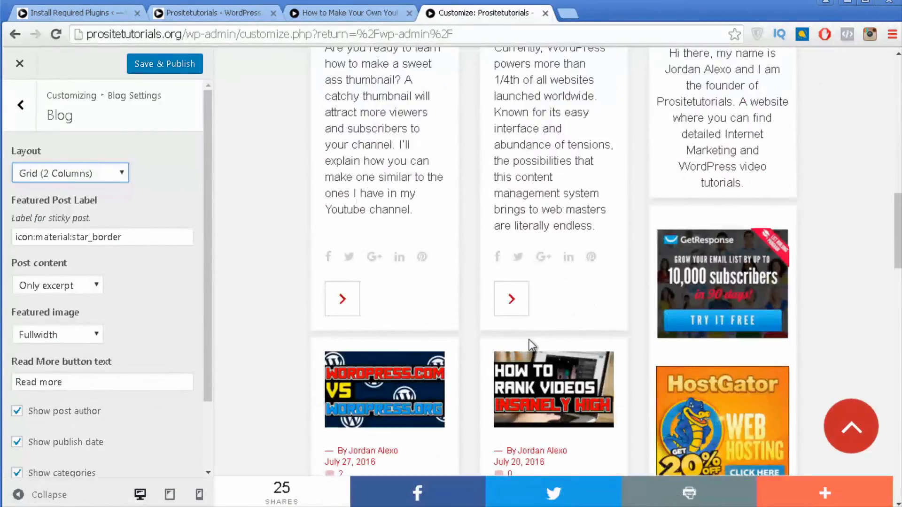
scroll(531, 345, up, 10)
scroll(531, 345, up, 10)
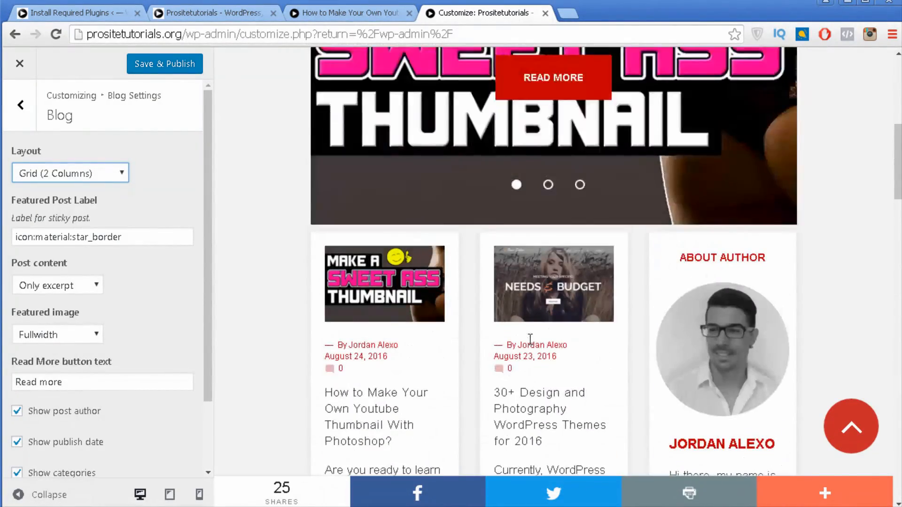
Step: Try the Masonry (2 Columns) blog layout, check the posts in the preview, and set the layout back to Default
click(51, 173)
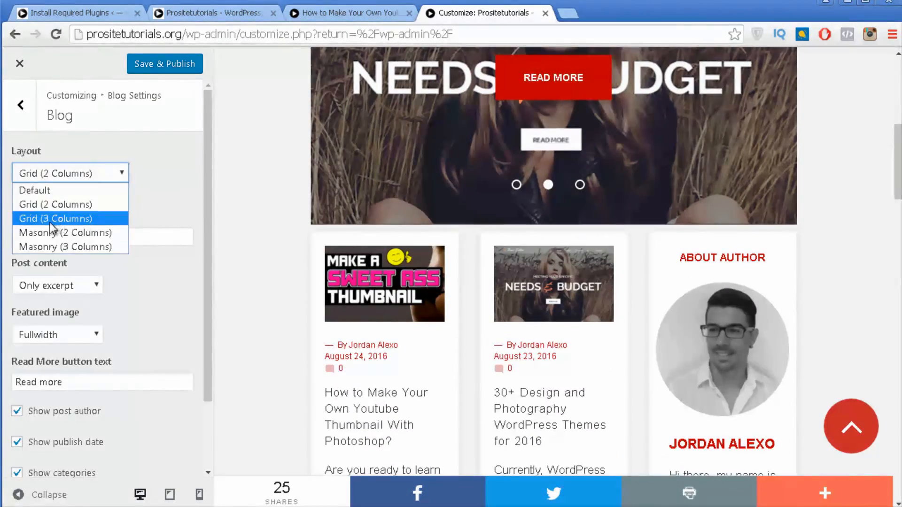
click(80, 233)
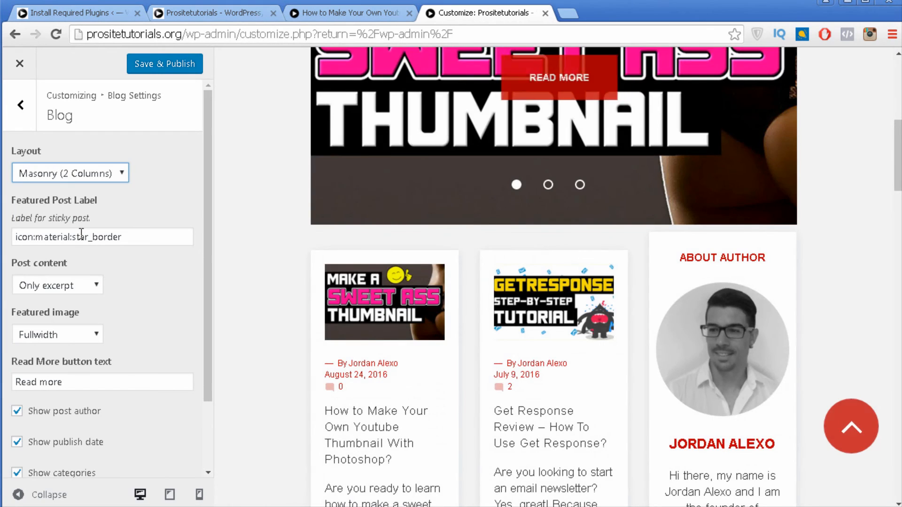
scroll(625, 310, down, 3)
scroll(622, 305, up, 3)
click(72, 176)
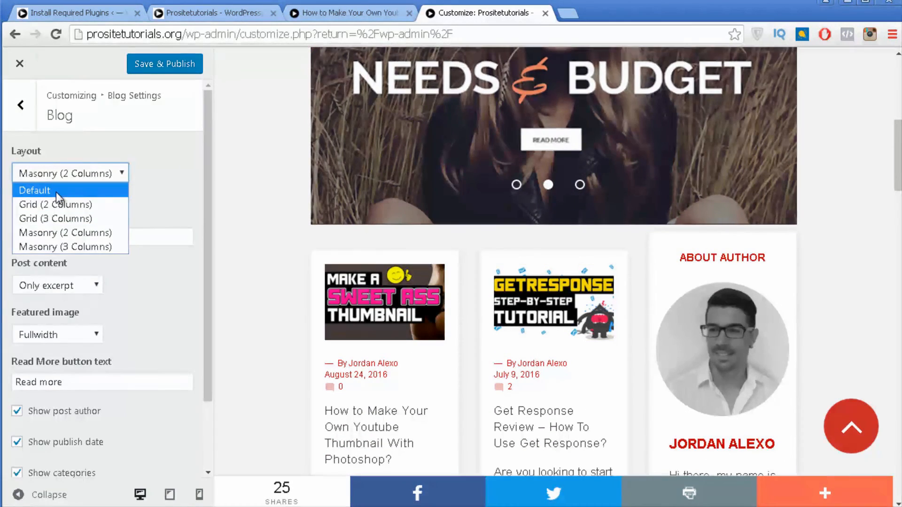
click(55, 192)
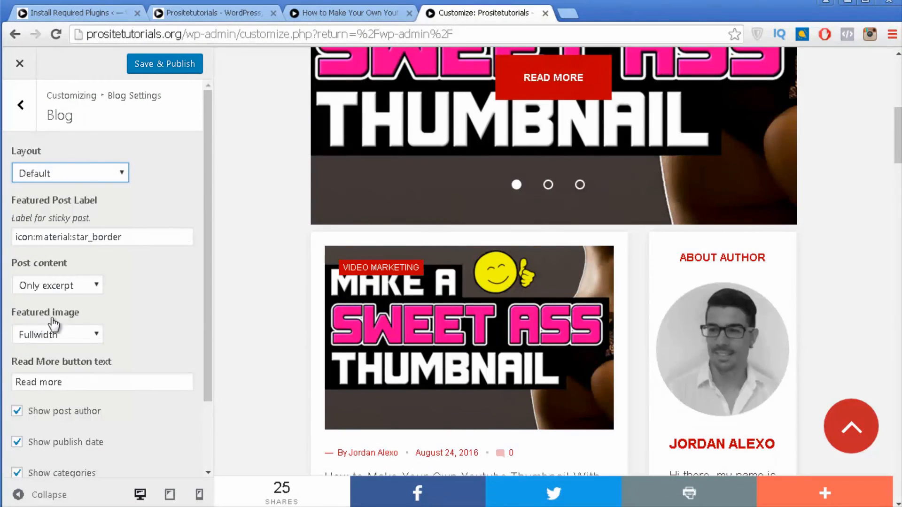
Step: Set the blog's Featured image size to Small and review the remaining blog options
scroll(56, 322, down, 2)
click(59, 269)
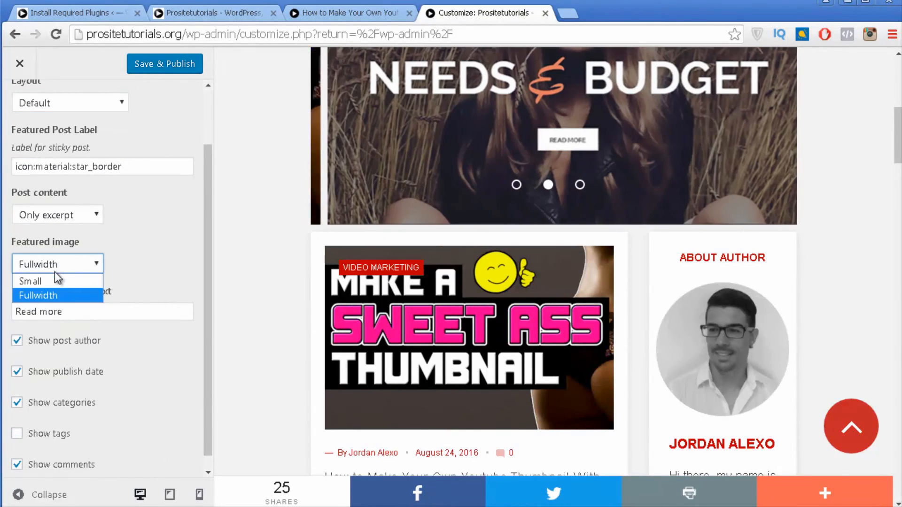
click(51, 282)
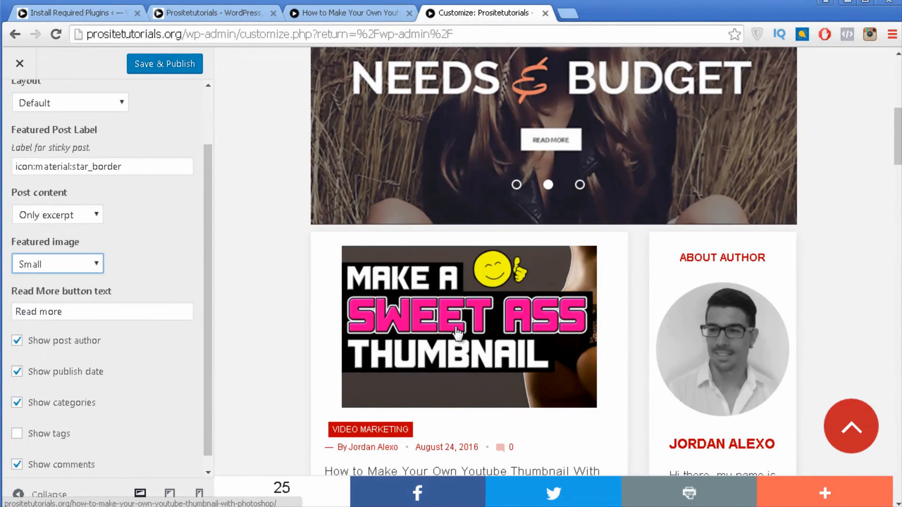
scroll(139, 295, down, 1)
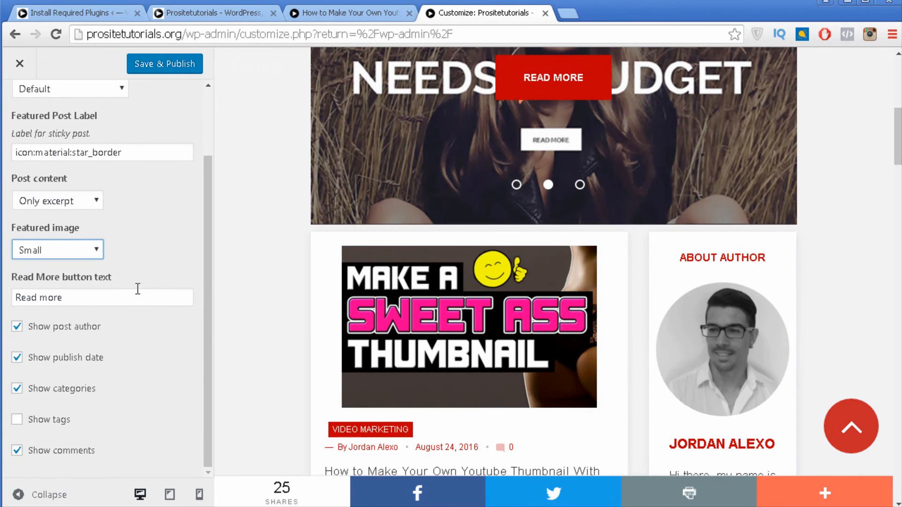
scroll(63, 382, up, 3)
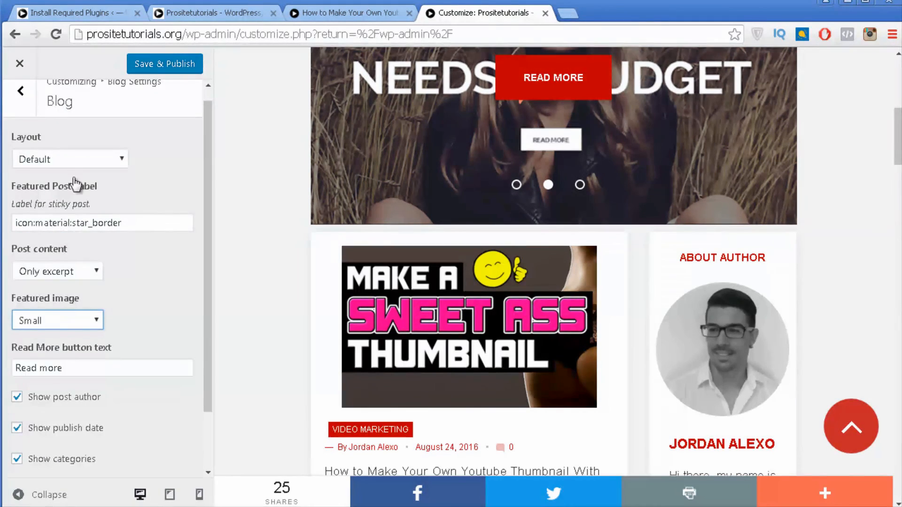
scroll(62, 393, down, 3)
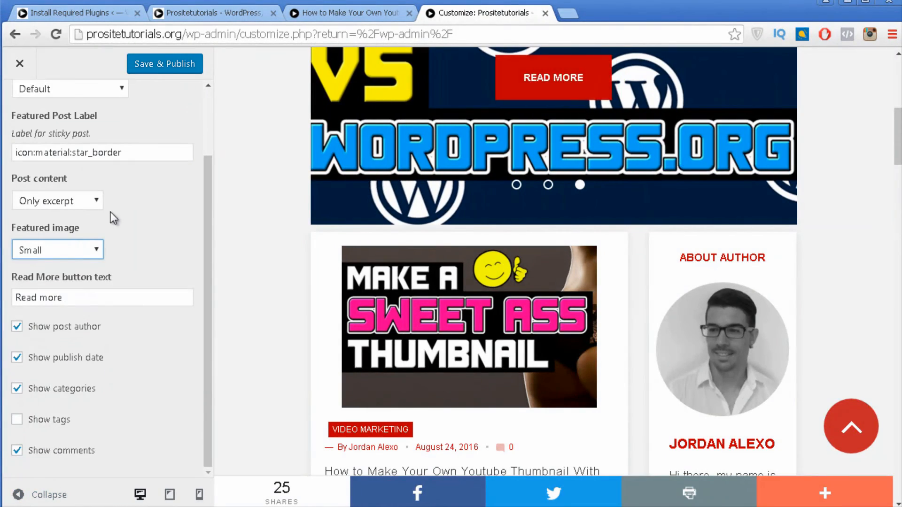
scroll(110, 212, up, 3)
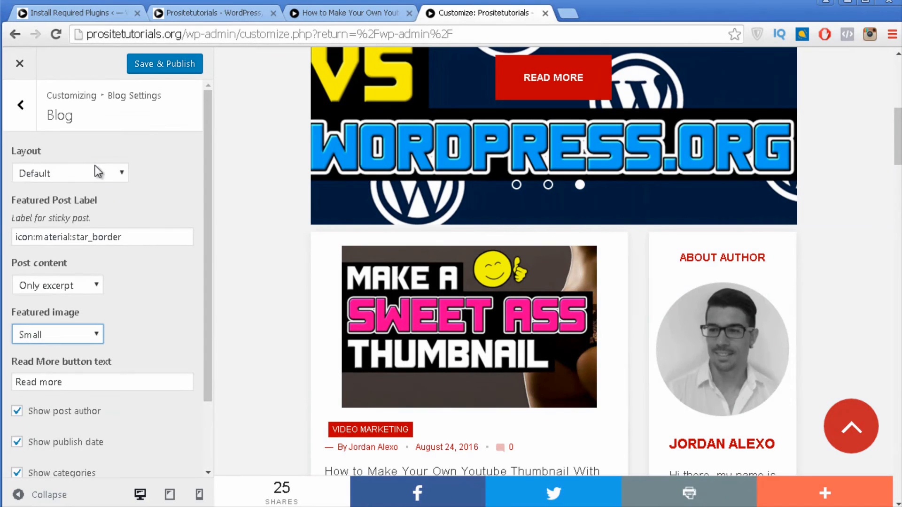
Step: Check the Static Front Page settings, examine the home page preview down to the footer, and return to the main section list
click(31, 125)
click(31, 125)
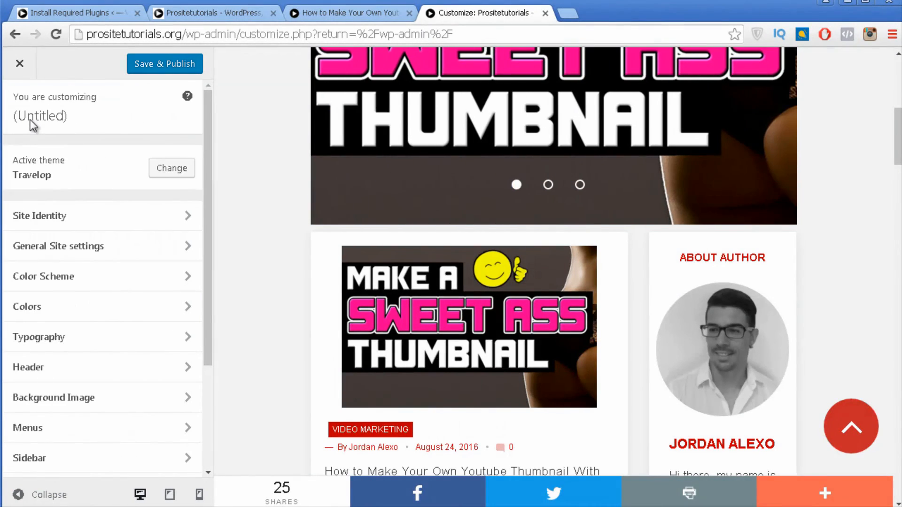
drag(210, 136, 217, 258)
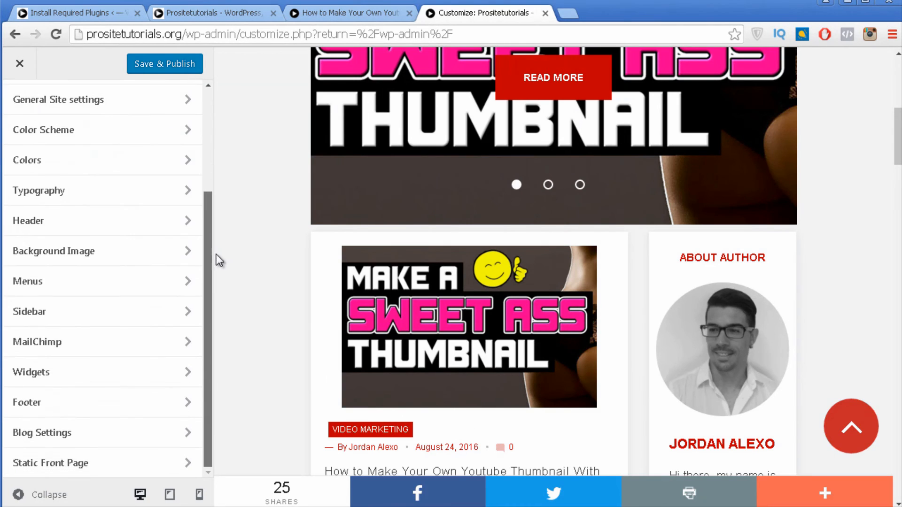
click(88, 467)
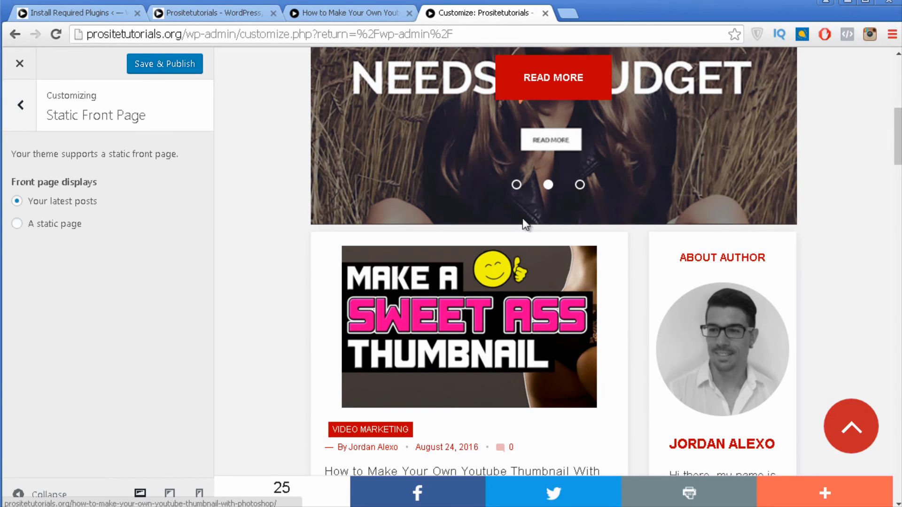
scroll(509, 211, down, 6)
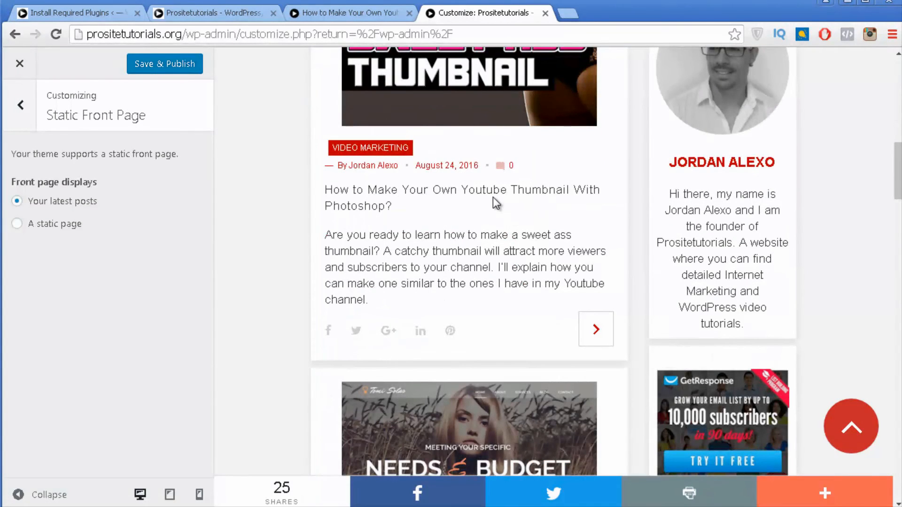
scroll(494, 198, up, 3)
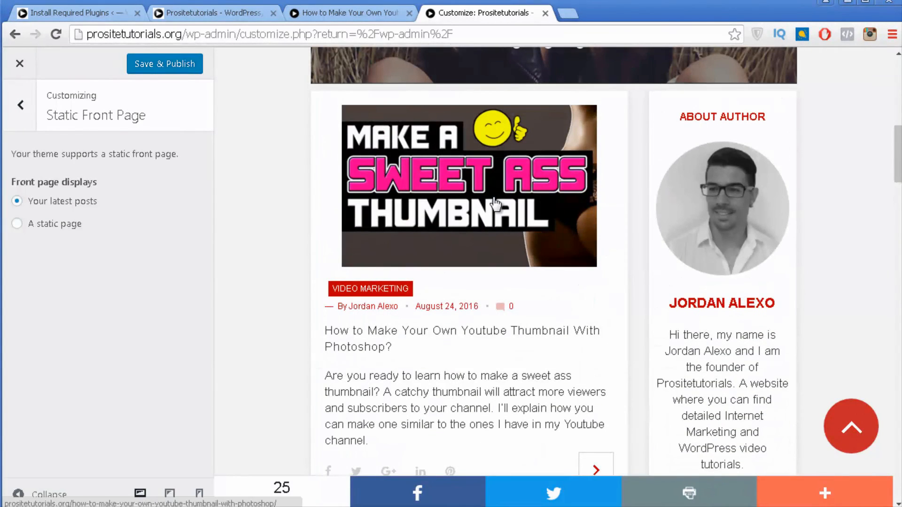
scroll(459, 346, down, 10)
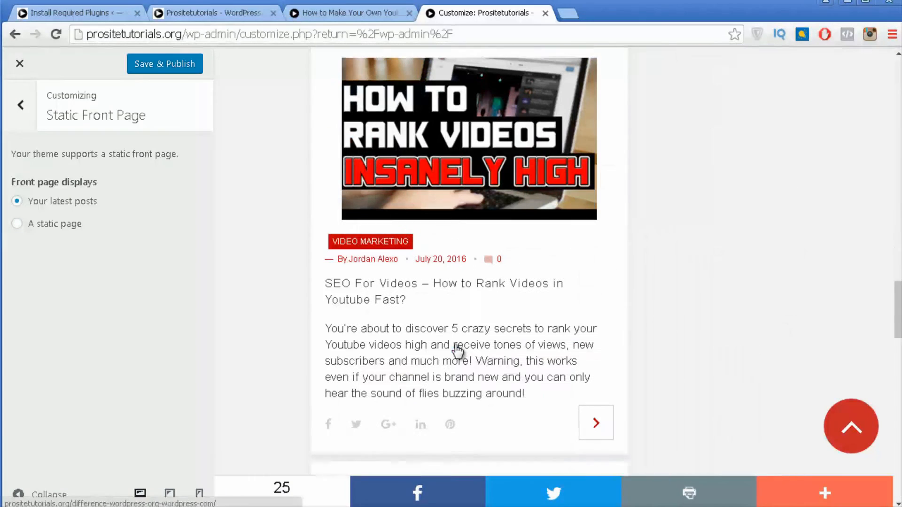
drag(897, 313, 898, 474)
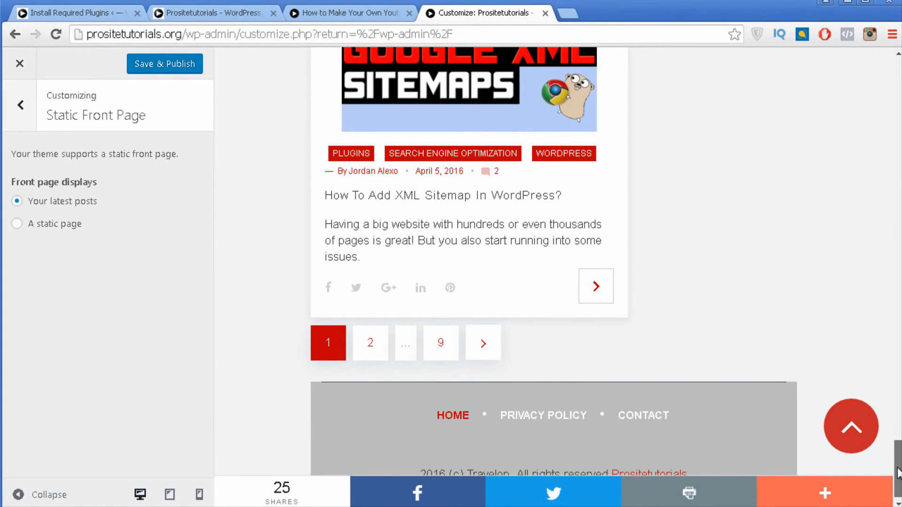
drag(898, 473, 899, 143)
click(21, 108)
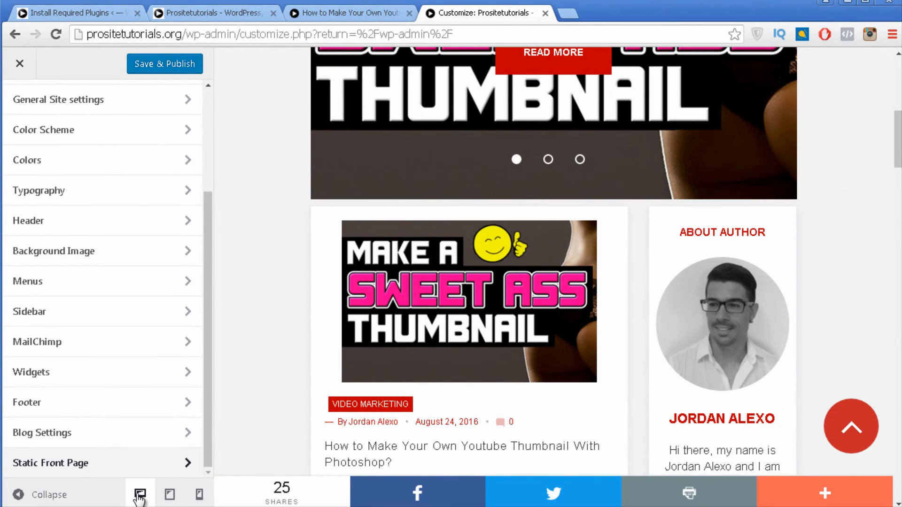
Step: Preview the site in tablet and mobile sizes down to the footer, and save and publish the theme changes
click(170, 496)
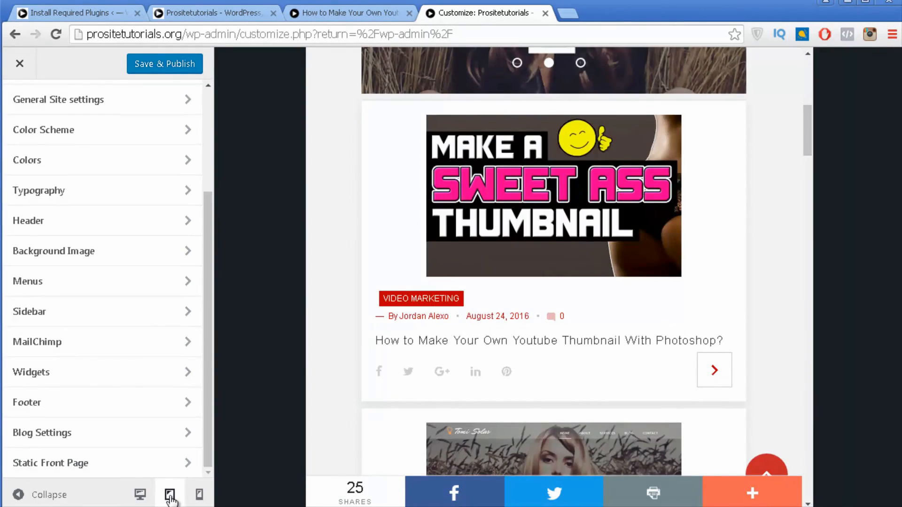
scroll(362, 356, up, 8)
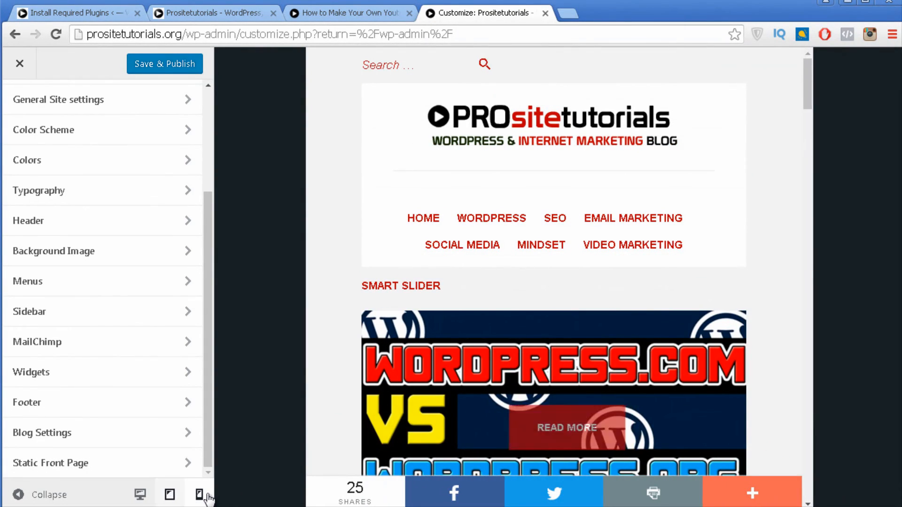
click(207, 496)
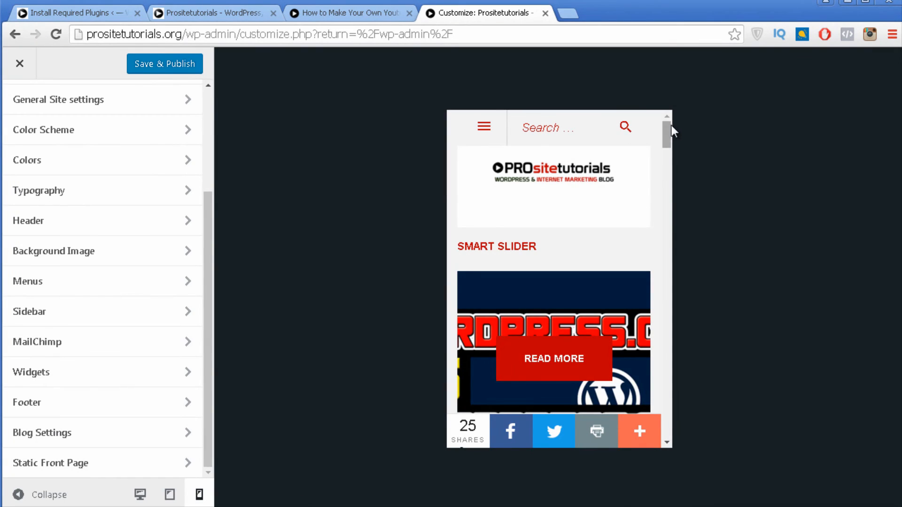
drag(670, 127, 663, 425)
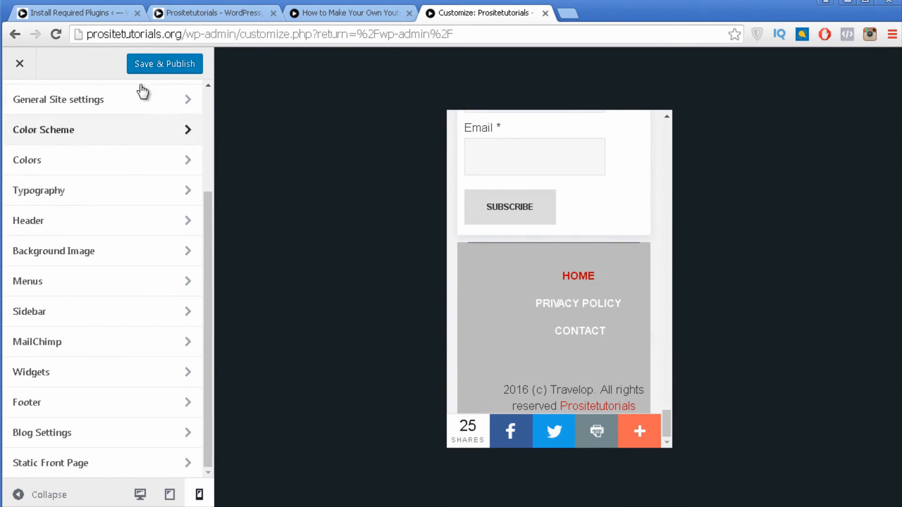
click(156, 61)
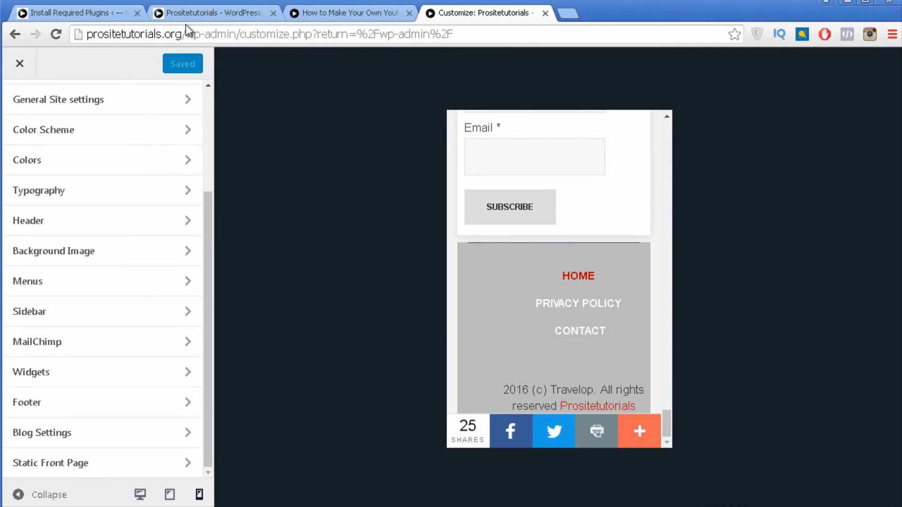
Step: Leave the theme customizer and load the live home page at prositetutorials.org
drag(186, 34, 453, 34)
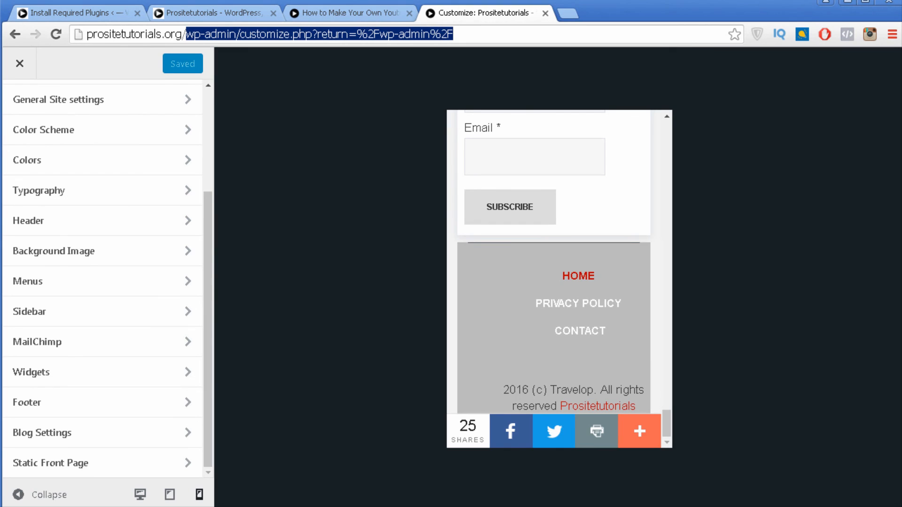
key(BackSpace)
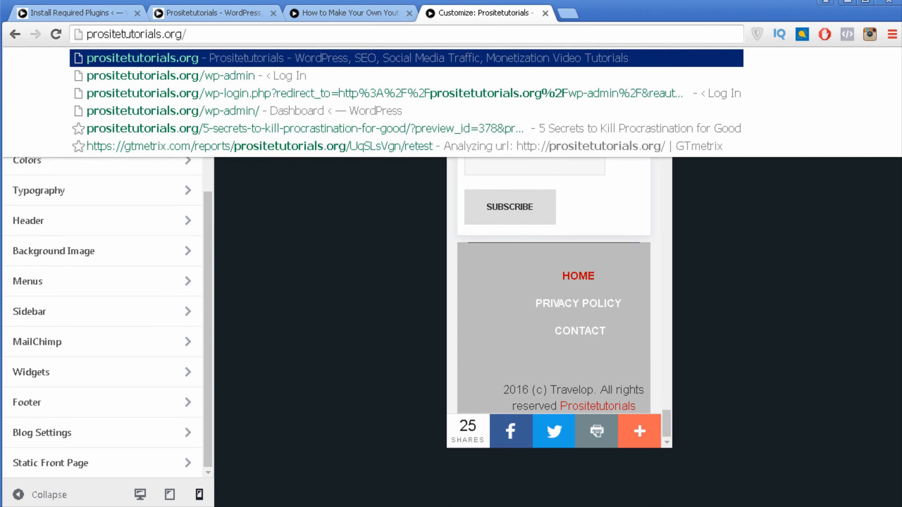
key(Return)
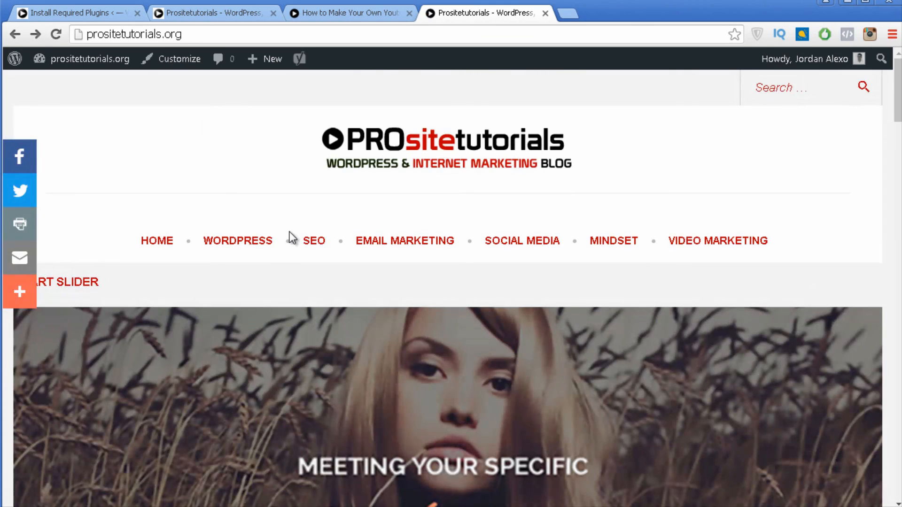
Step: Examine the live home page from the slider through the blog posts and sidebar widgets to the pagination and footer
scroll(289, 232, down, 5)
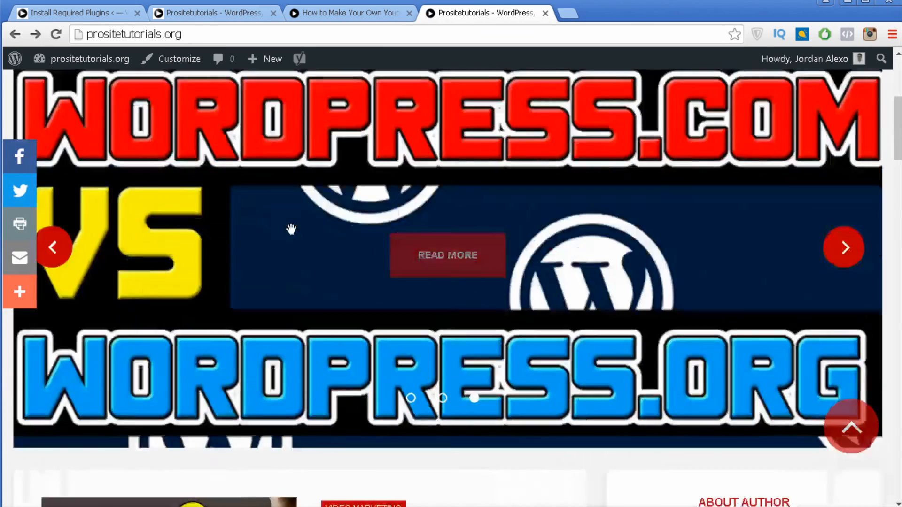
scroll(291, 229, down, 4)
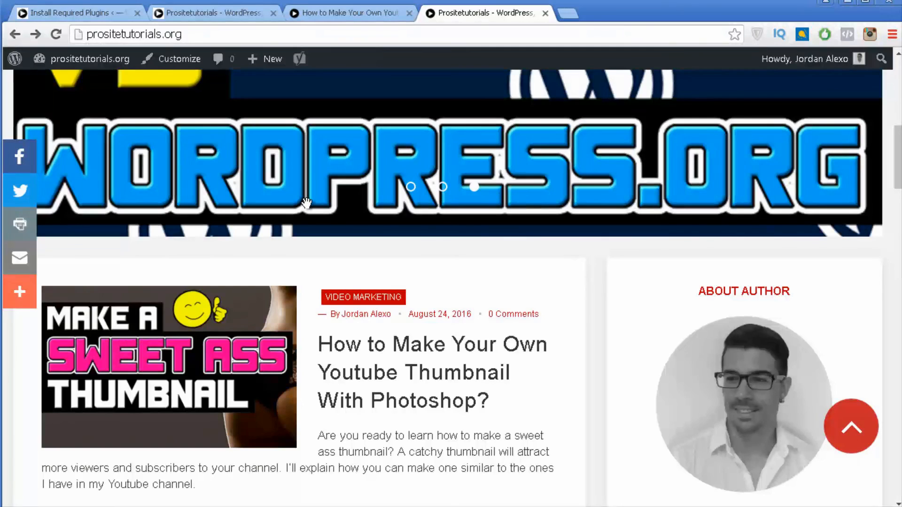
scroll(306, 203, down, 1)
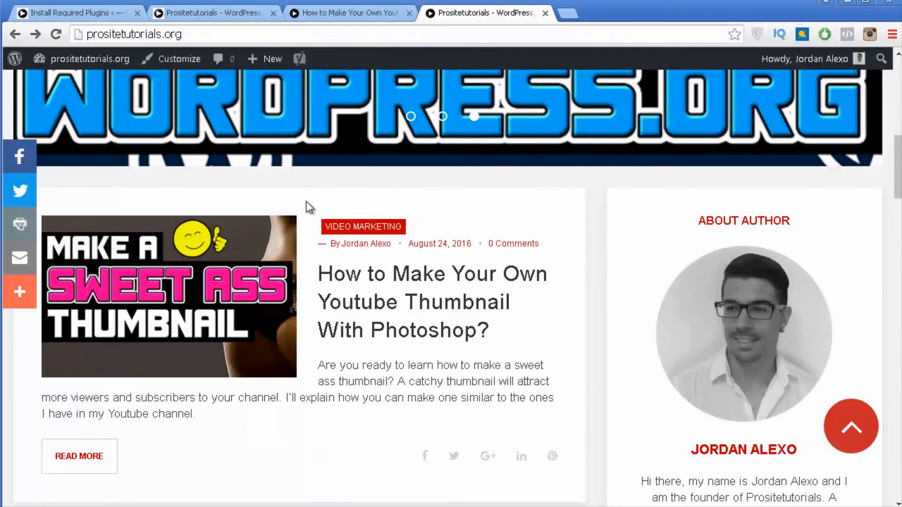
scroll(309, 208, down, 1)
scroll(309, 207, down, 3)
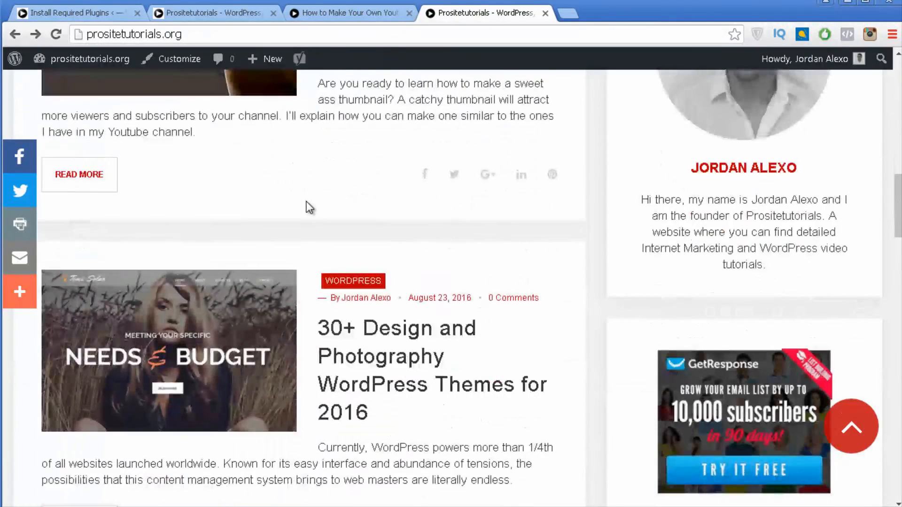
scroll(308, 207, down, 2)
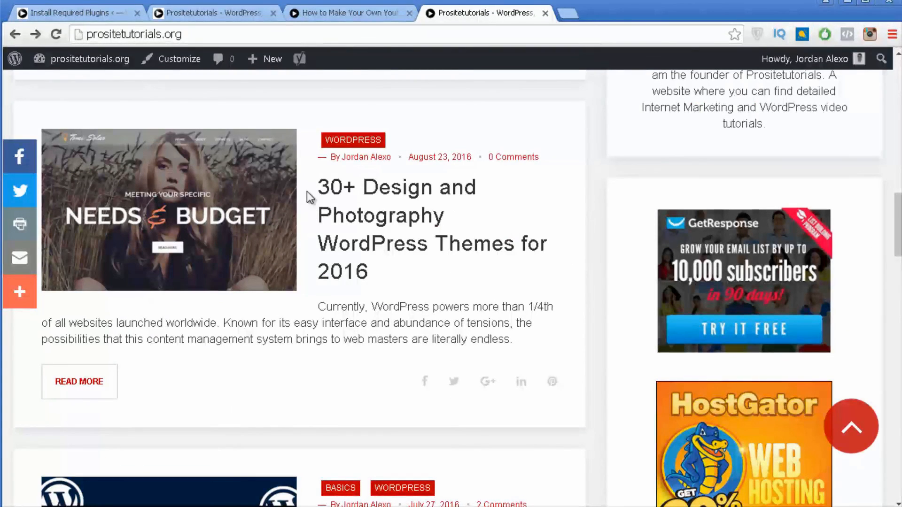
scroll(645, 209, down, 1)
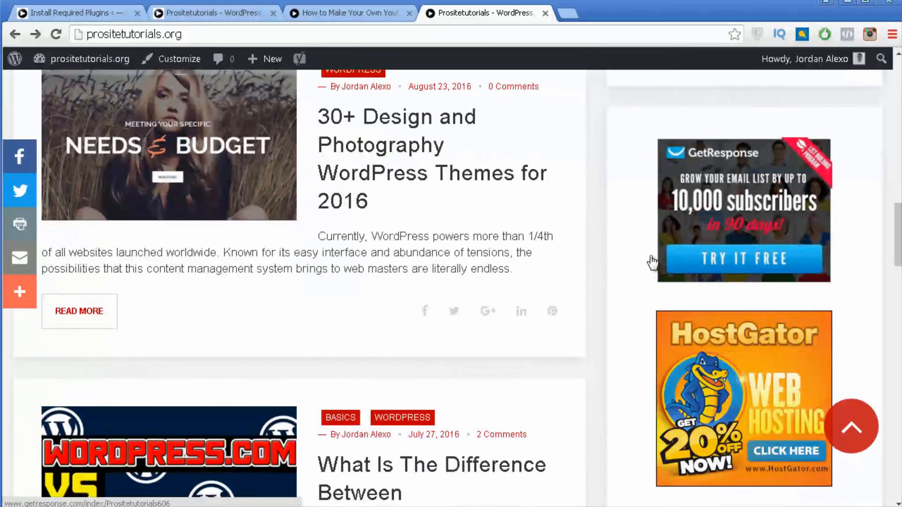
scroll(632, 263, down, 5)
scroll(628, 258, down, 12)
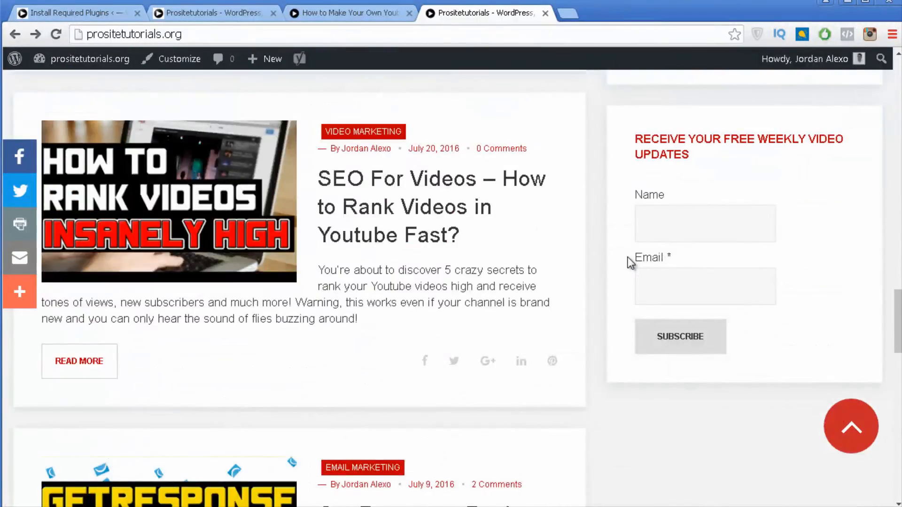
scroll(628, 258, down, 7)
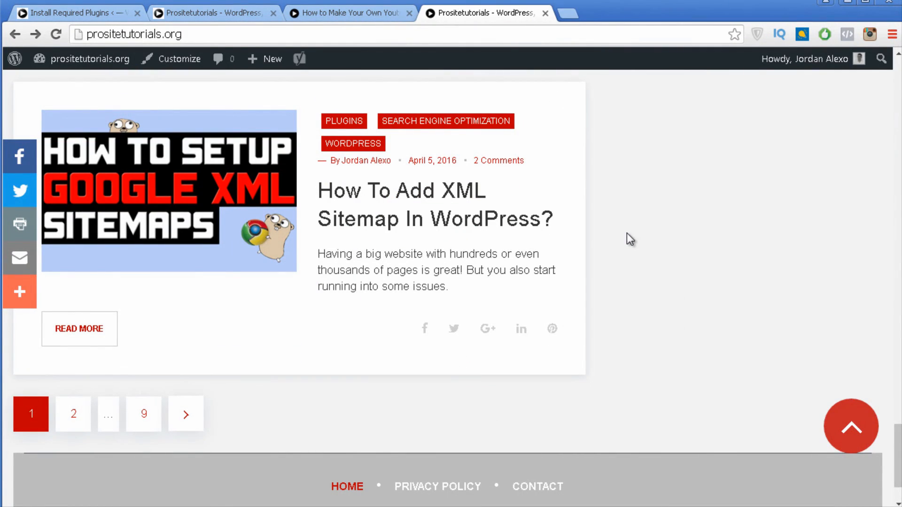
Step: Review the home page's post categories, dates, excerpts and share links on the way back up to the header menu
scroll(629, 238, up, 2)
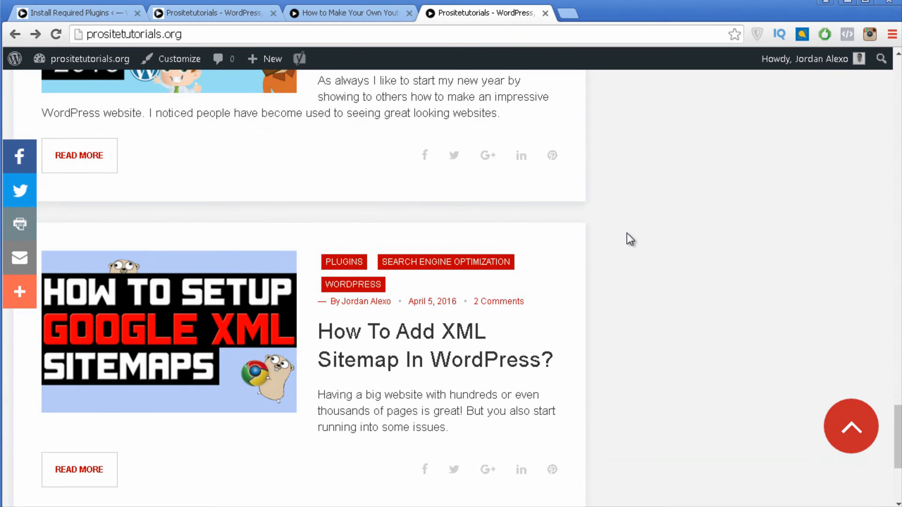
scroll(627, 233, up, 3)
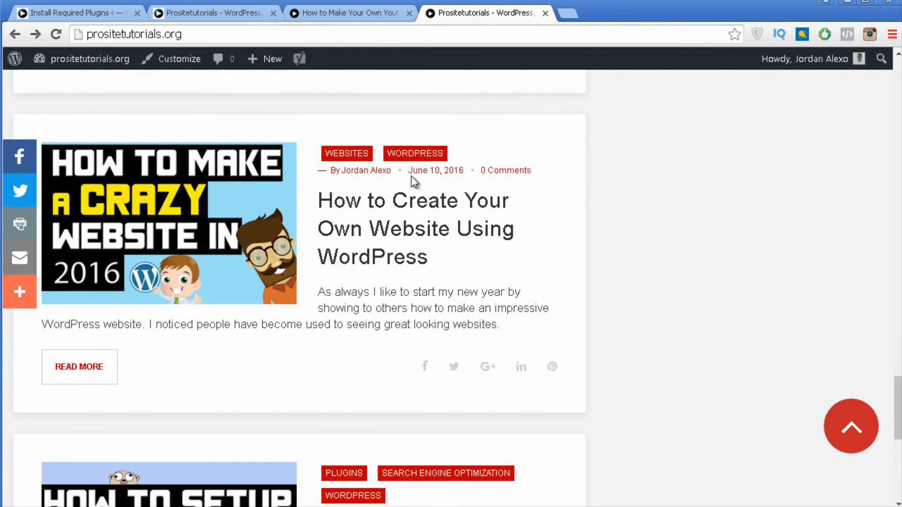
scroll(433, 282, up, 7)
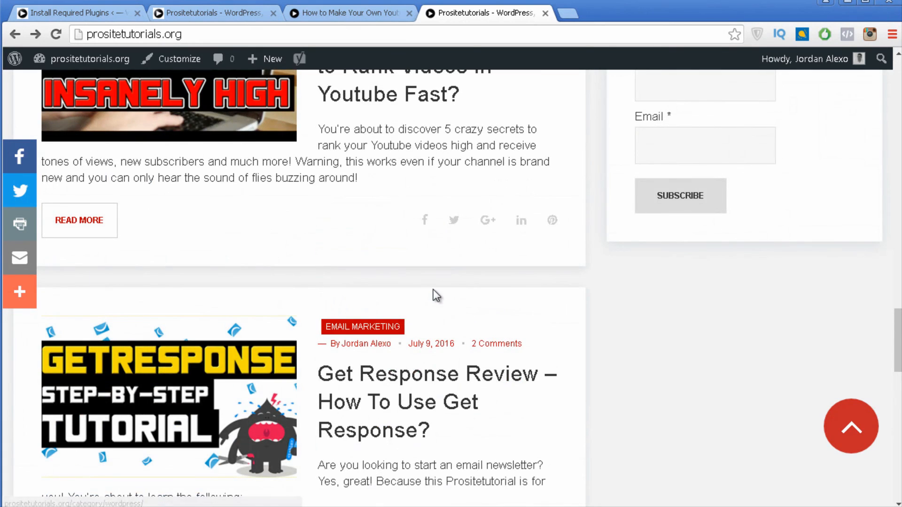
scroll(434, 283, up, 3)
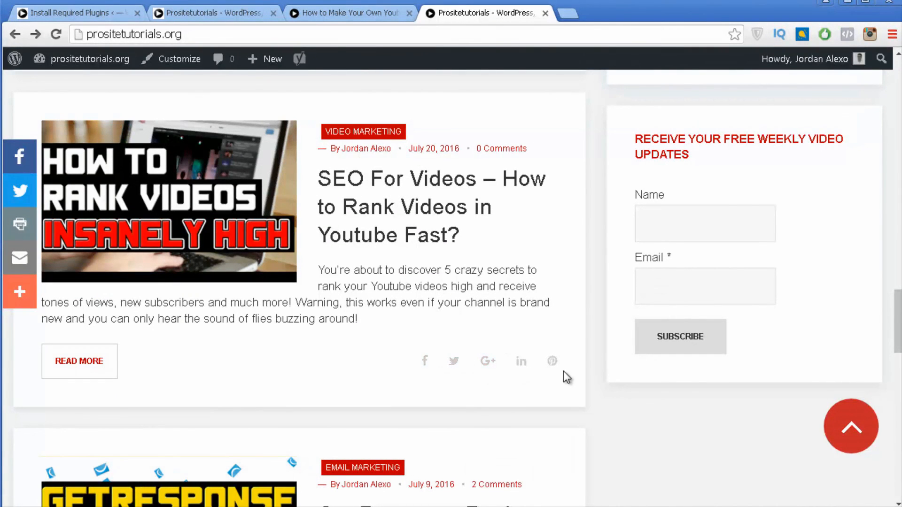
scroll(472, 363, up, 7)
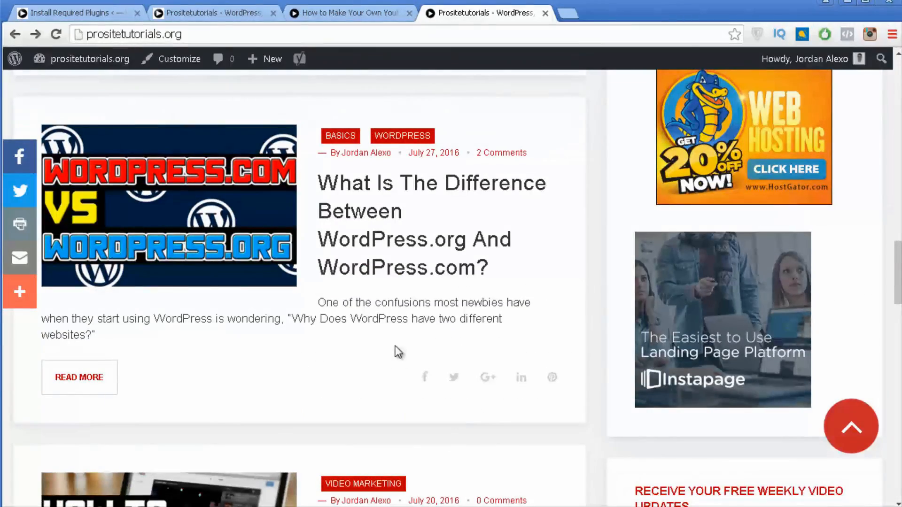
scroll(483, 391, up, 20)
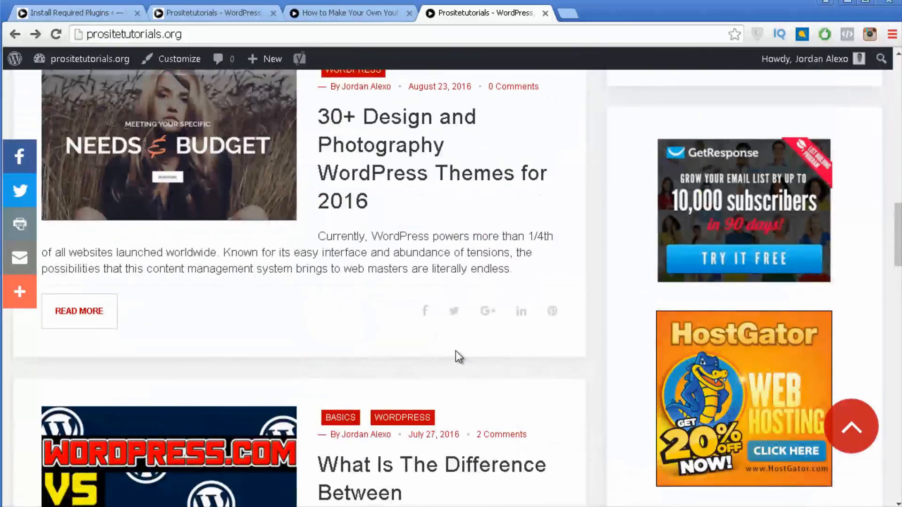
scroll(454, 350, up, 6)
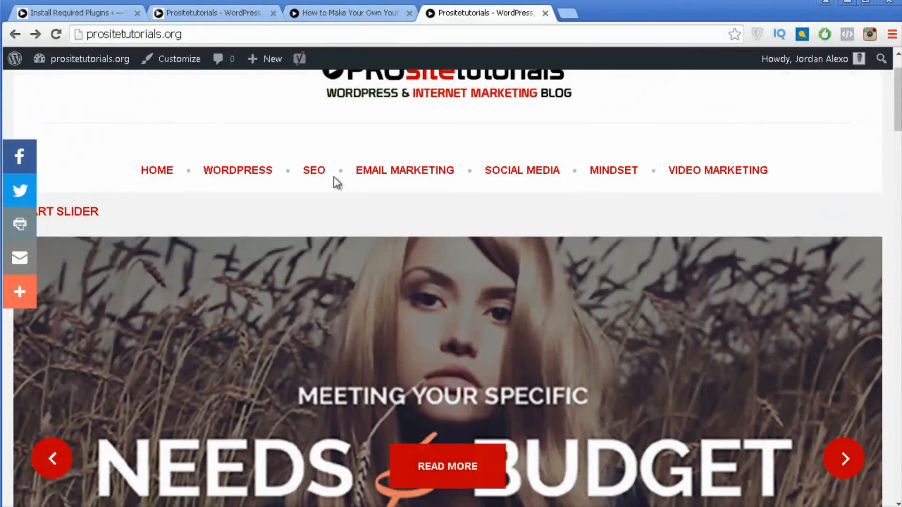
Step: Open the WordPress category page from the site's main navigation and look through its posts and sidebar
mouse_move(258, 178)
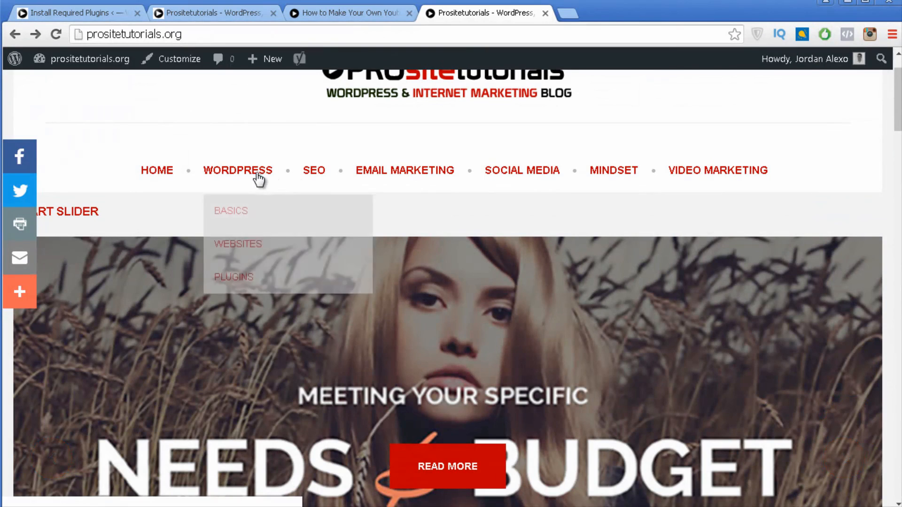
click(230, 173)
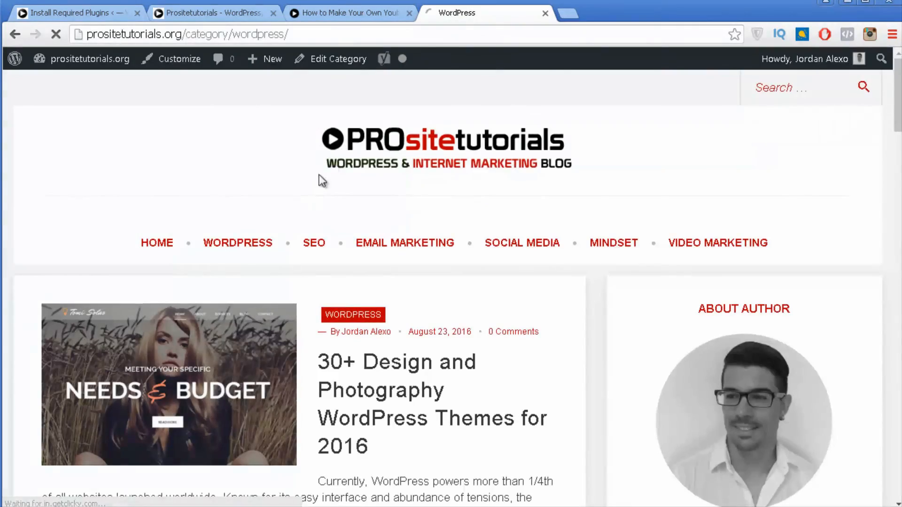
scroll(325, 164, down, 3)
scroll(331, 157, down, 5)
scroll(333, 162, down, 15)
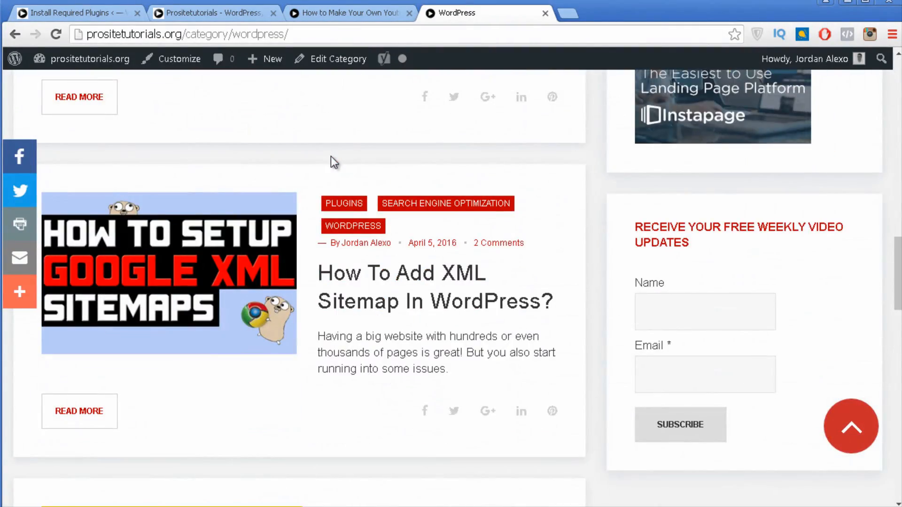
scroll(330, 157, down, 3)
scroll(403, 157, down, 3)
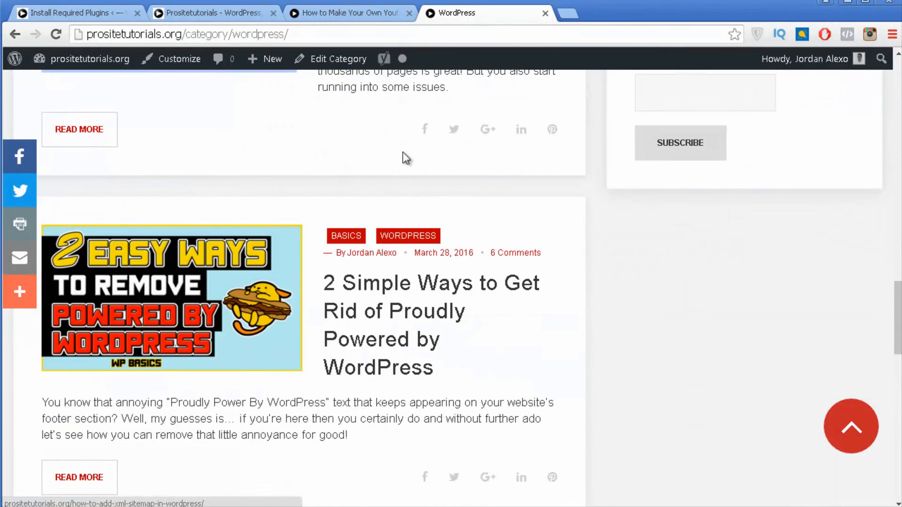
scroll(459, 282, down, 3)
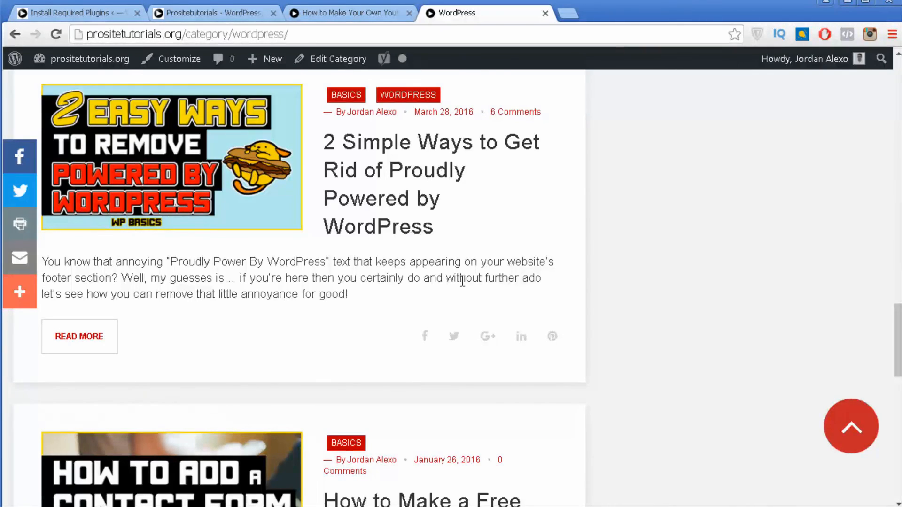
scroll(462, 281, down, 2)
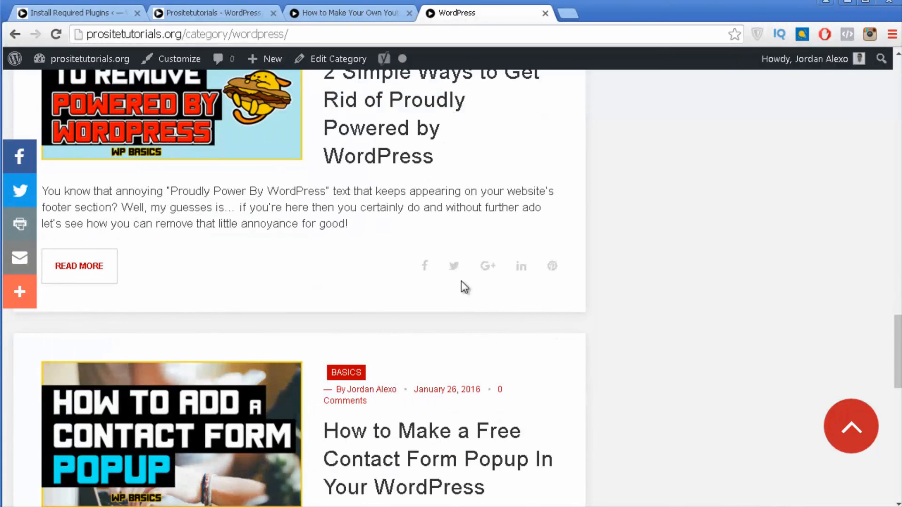